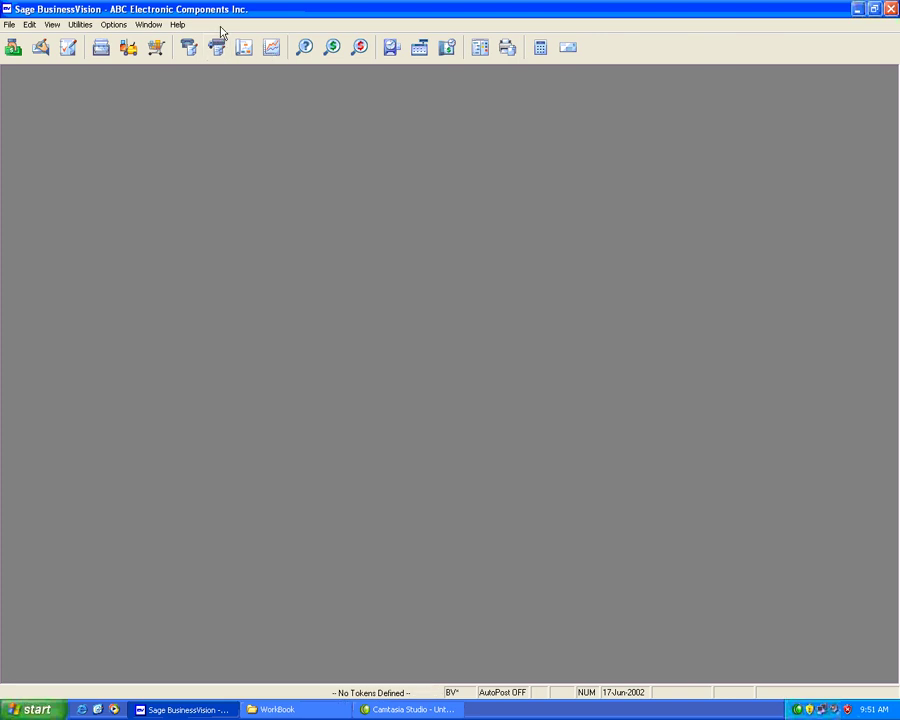
# - Review the product's license list for the Custom Pack entry, and close the About information
pyautogui.click(177, 25)
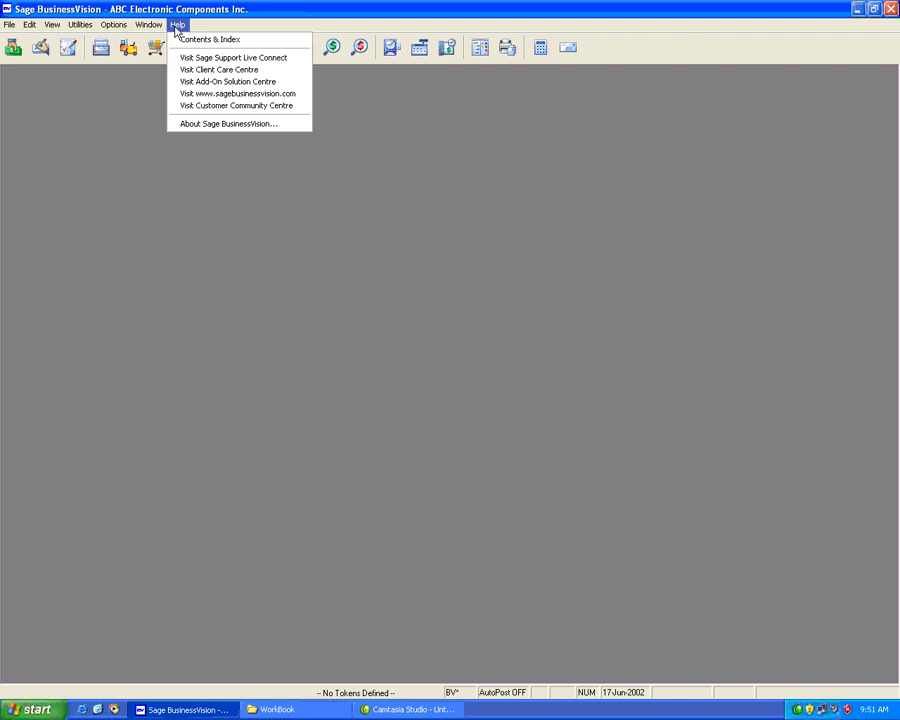
pyautogui.click(213, 124)
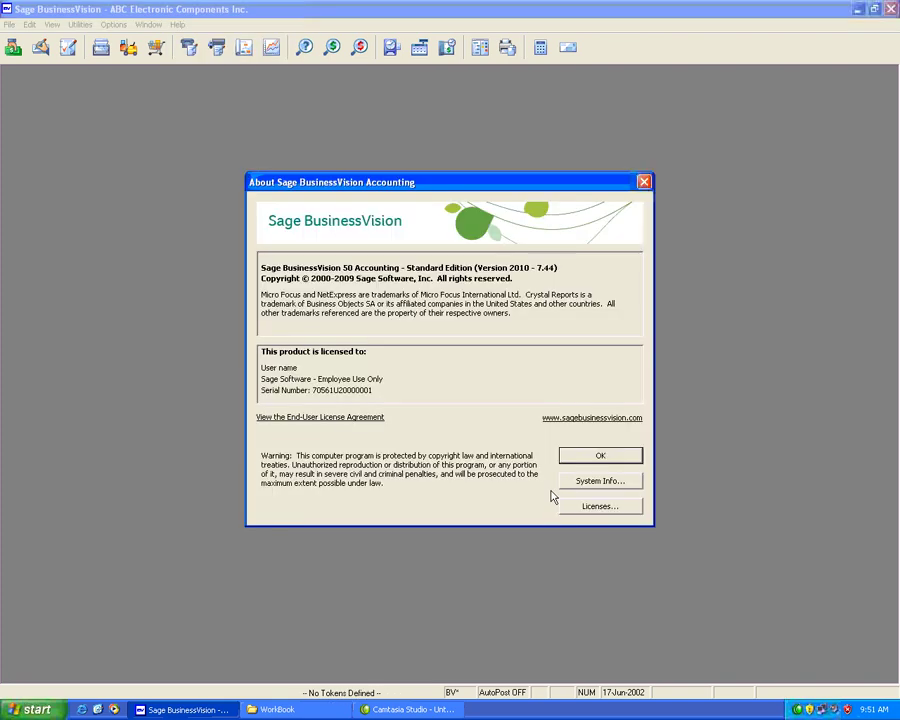
pyautogui.click(592, 508)
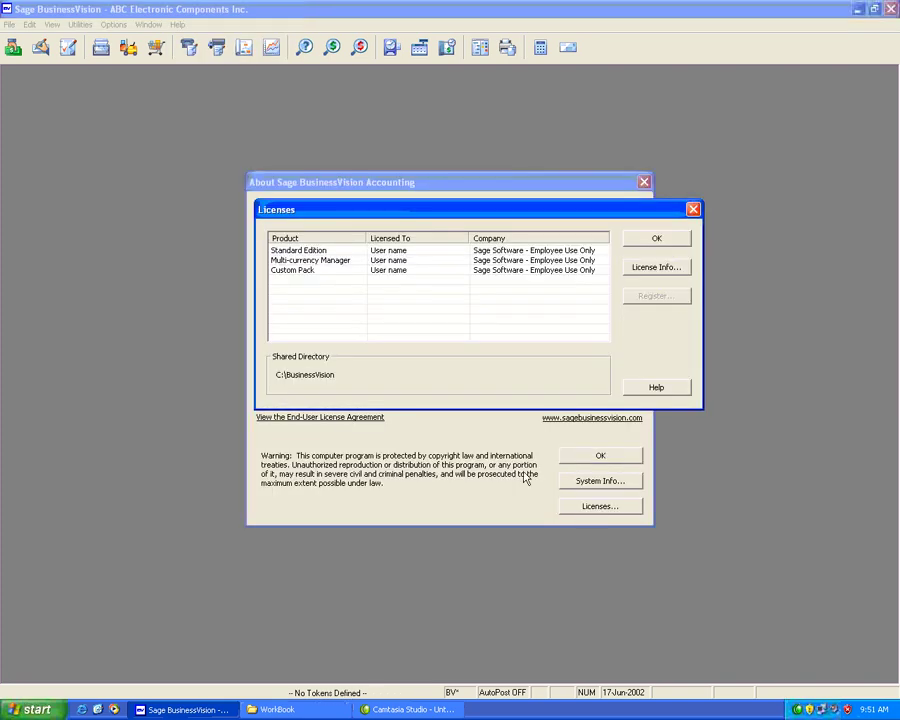
pyautogui.click(331, 271)
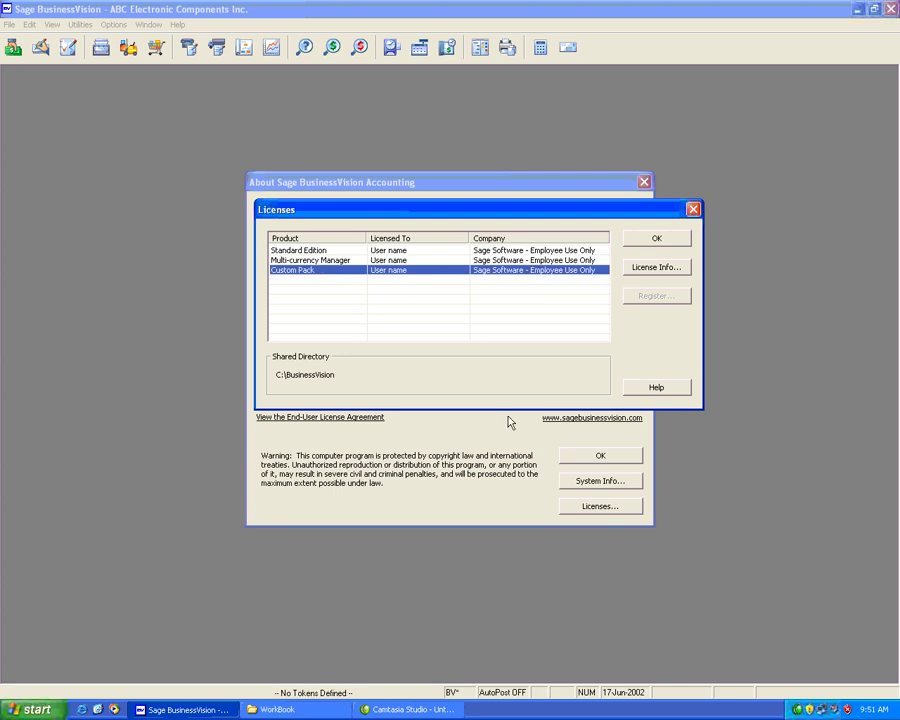
pyautogui.click(657, 238)
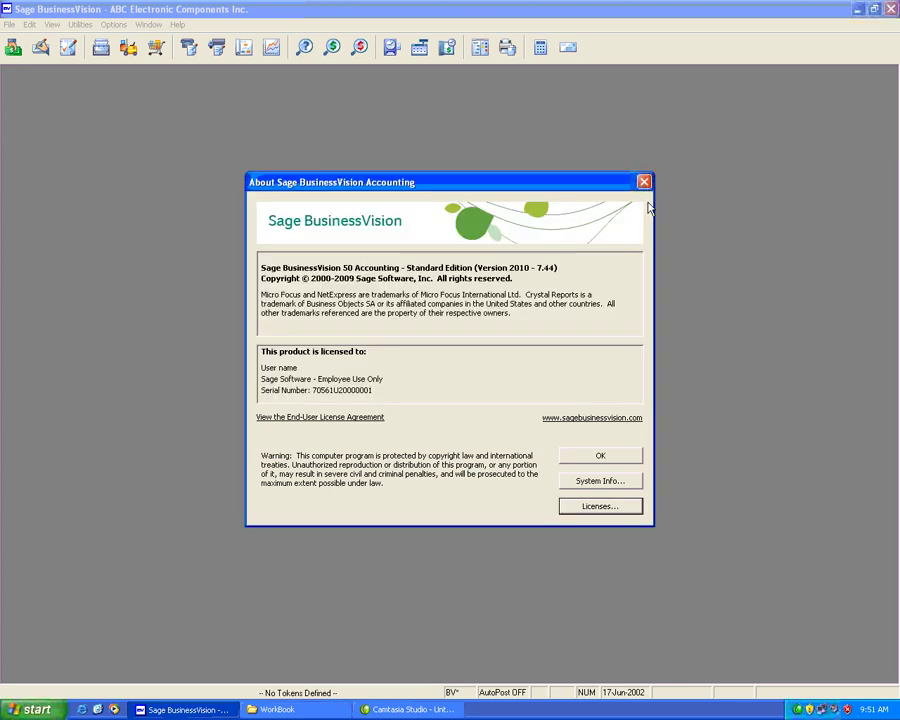
pyautogui.click(644, 182)
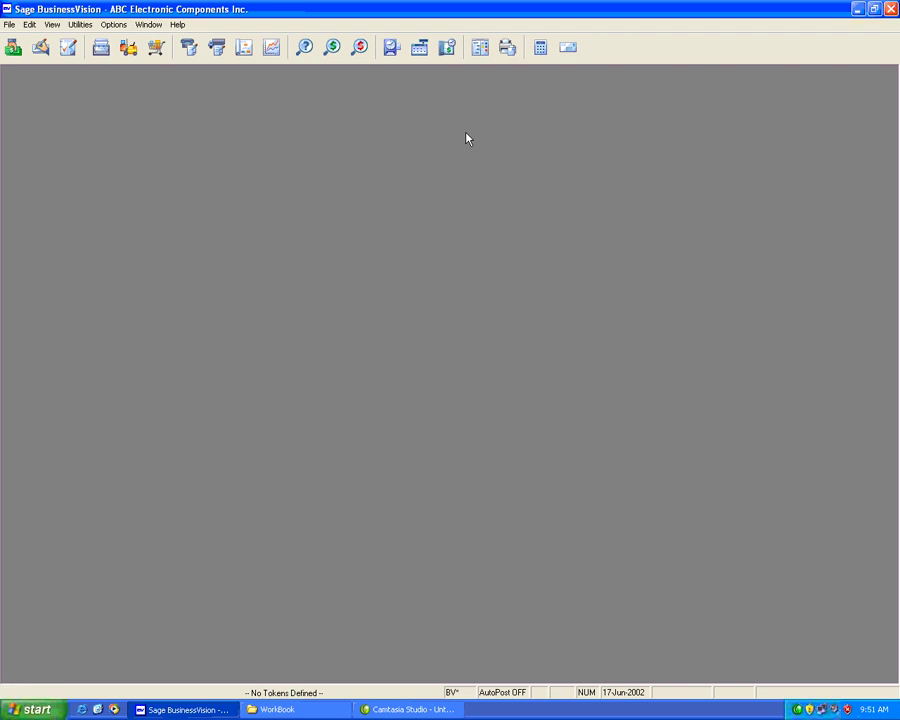
# - Open the BUSINESS user's details from System Manager and check the Report designer access setting
pyautogui.click(81, 25)
pyautogui.moveTo(153, 221)
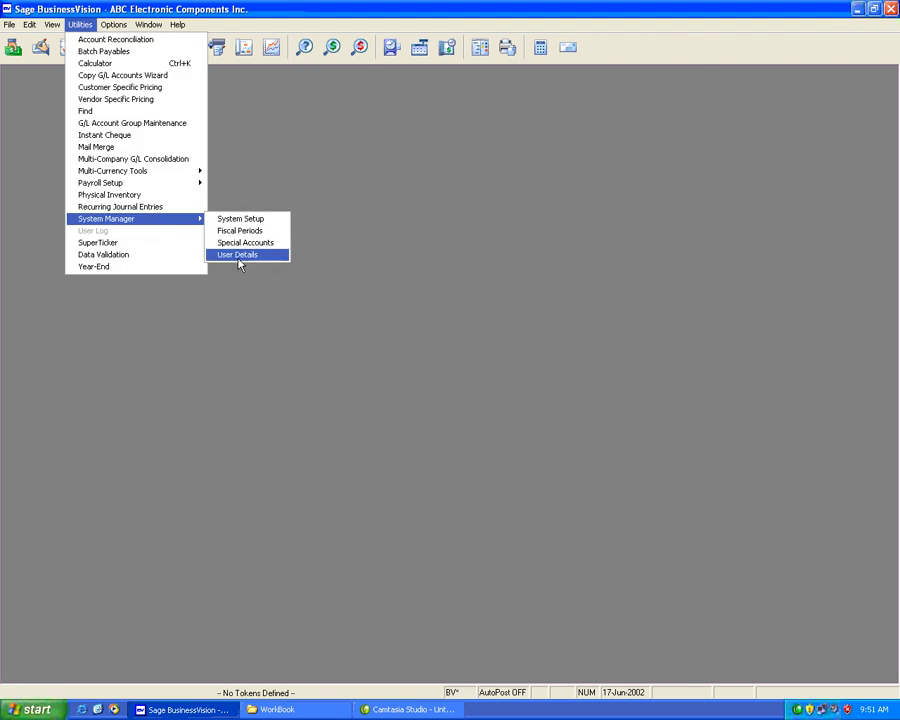
pyautogui.click(240, 255)
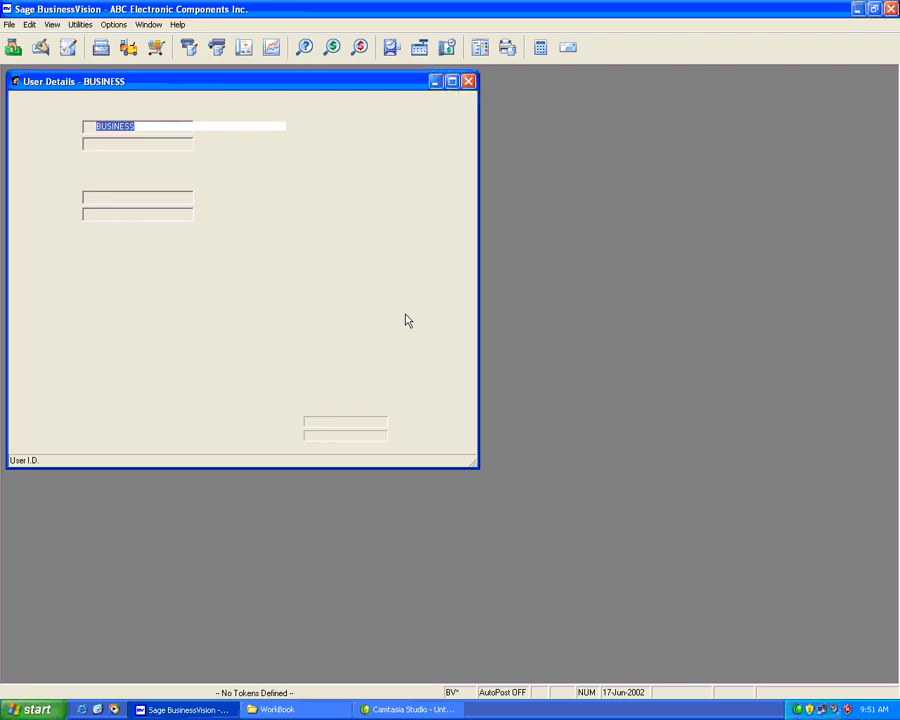
pyautogui.click(437, 396)
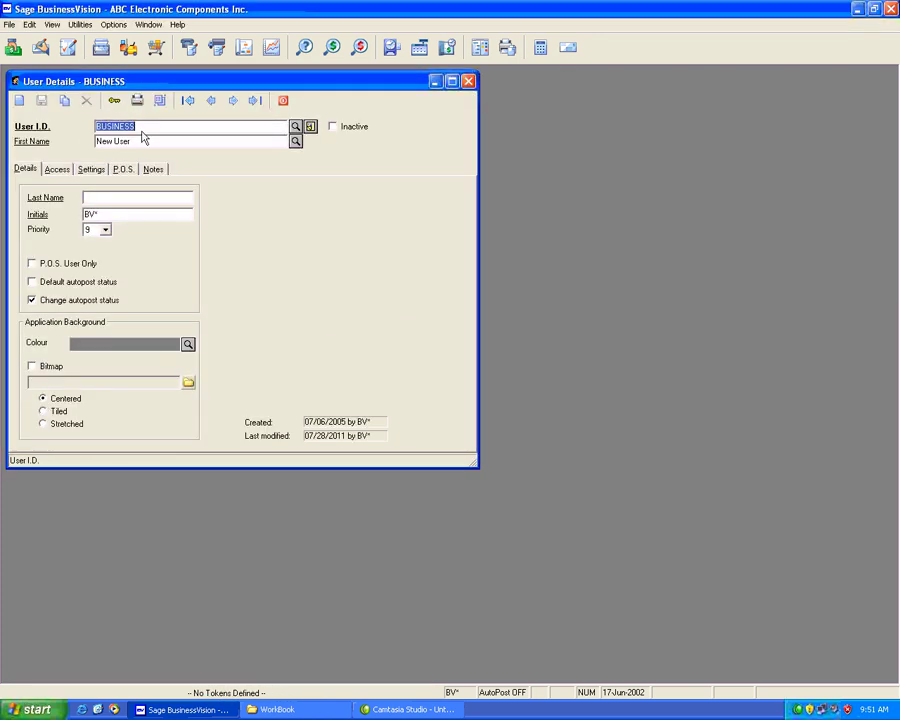
pyautogui.click(93, 170)
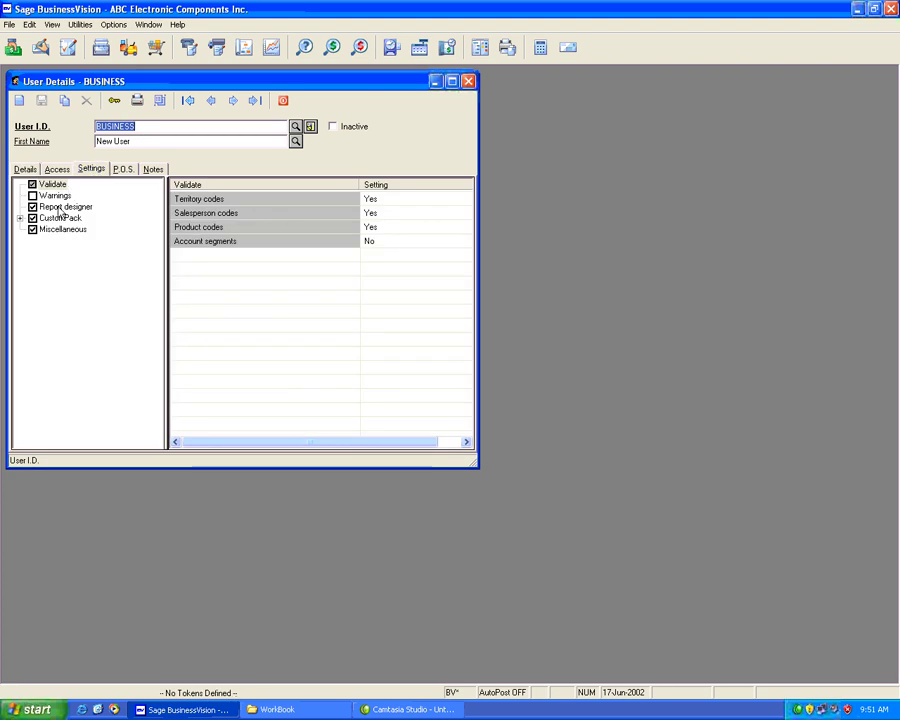
pyautogui.click(62, 207)
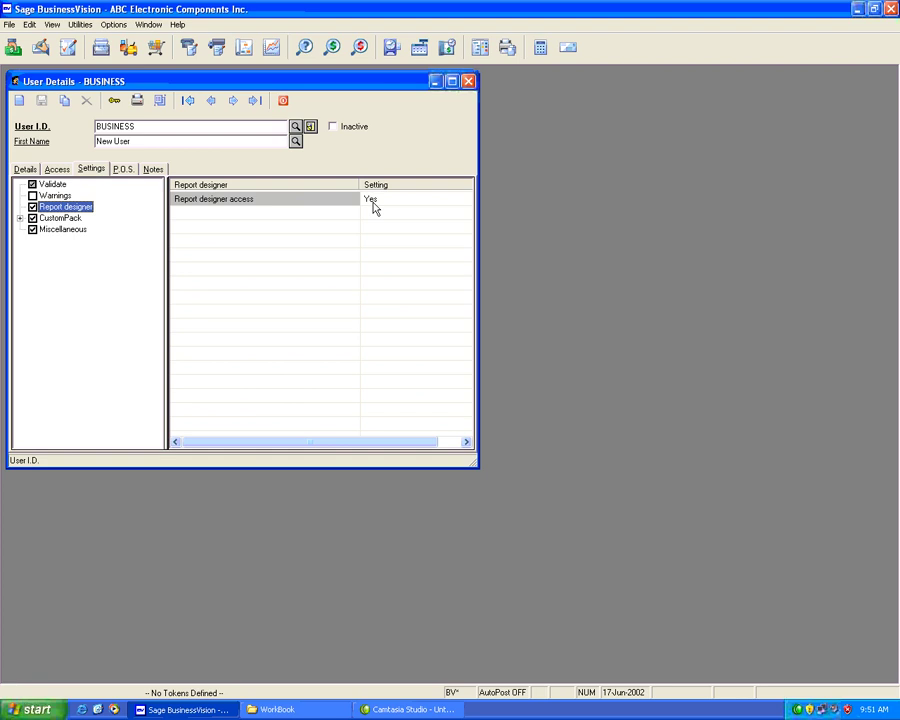
# - Check the Active and Configure settings for Workbook under CustomPack, and close the user's details
pyautogui.click(19, 218)
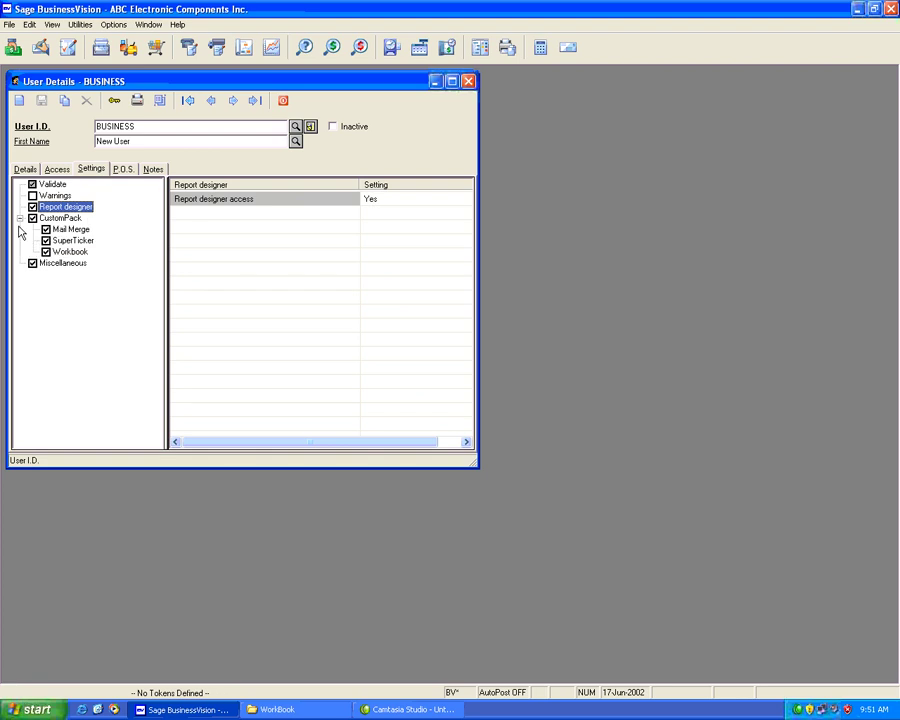
pyautogui.click(70, 252)
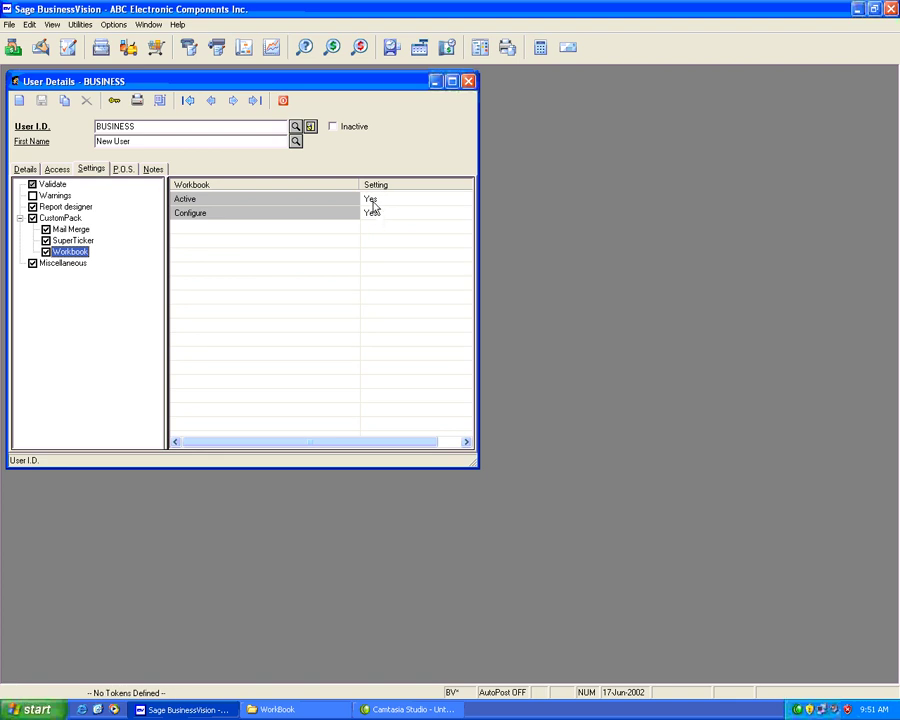
pyautogui.click(283, 101)
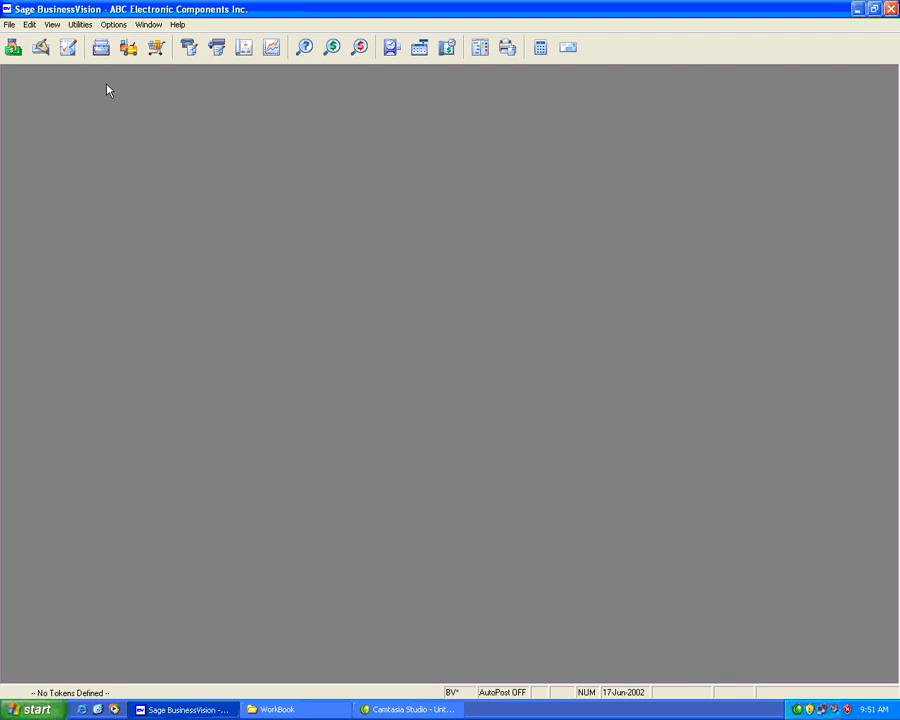
# - Open the customer WorkBook from a blank Customer Details record and show the Vehicle worksheet's properties and field list
pyautogui.click(101, 50)
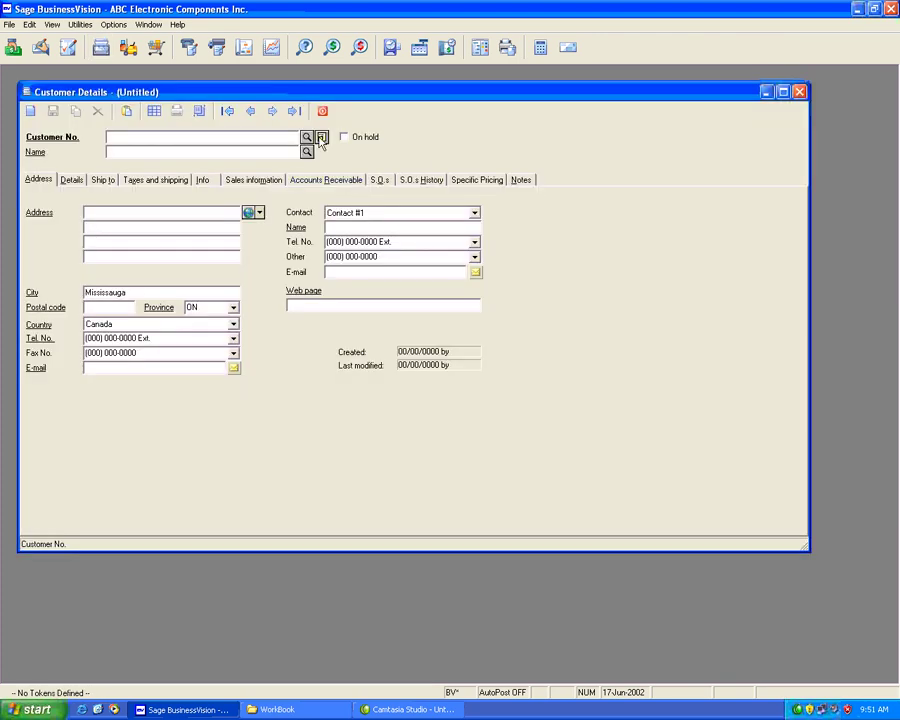
pyautogui.click(321, 138)
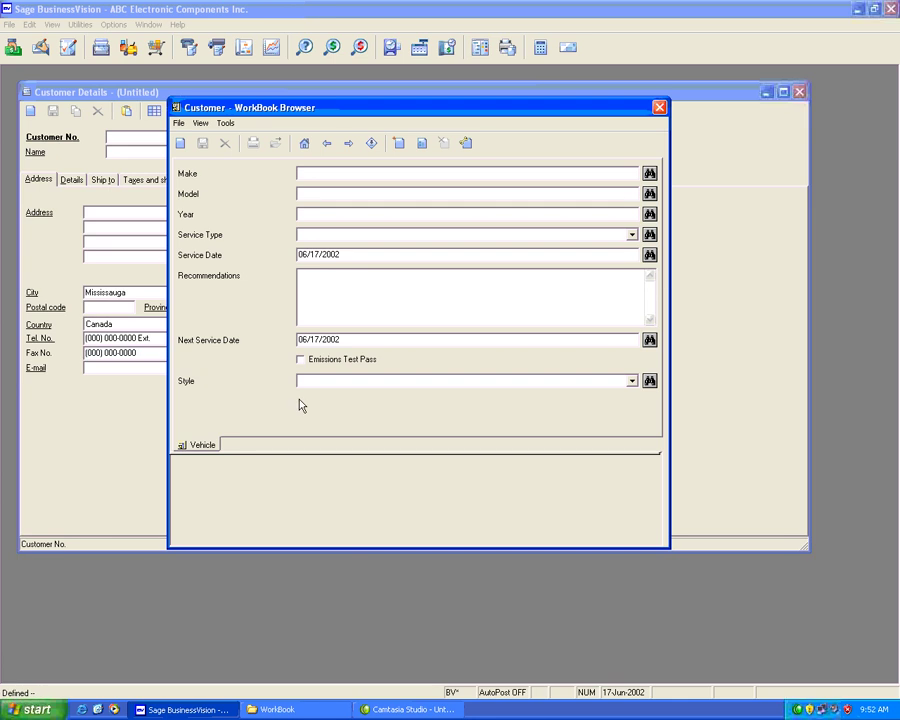
pyautogui.click(422, 146)
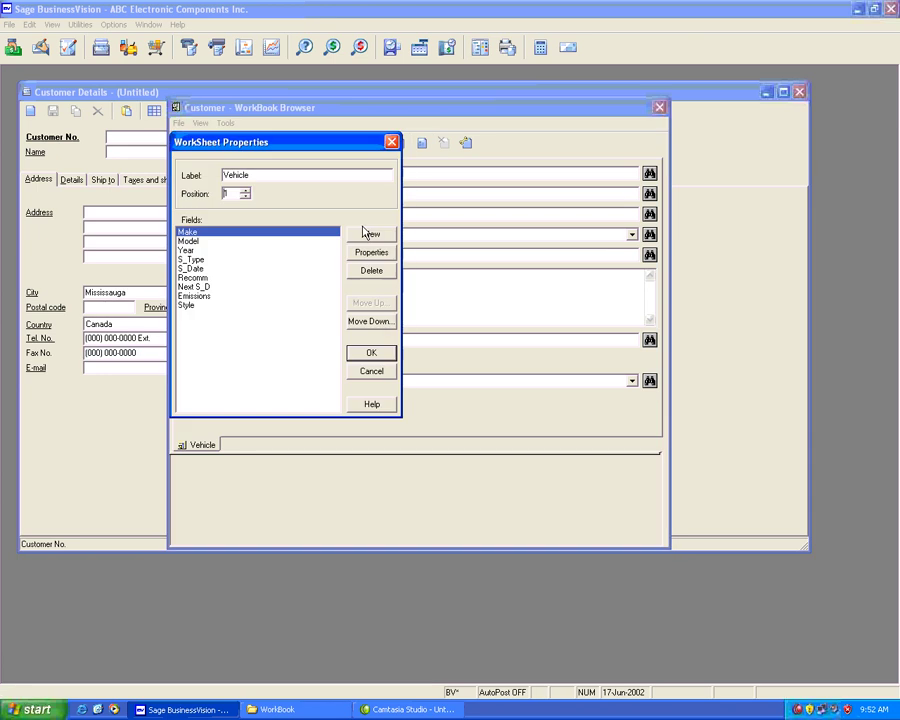
pyautogui.click(200, 250)
pyautogui.click(190, 305)
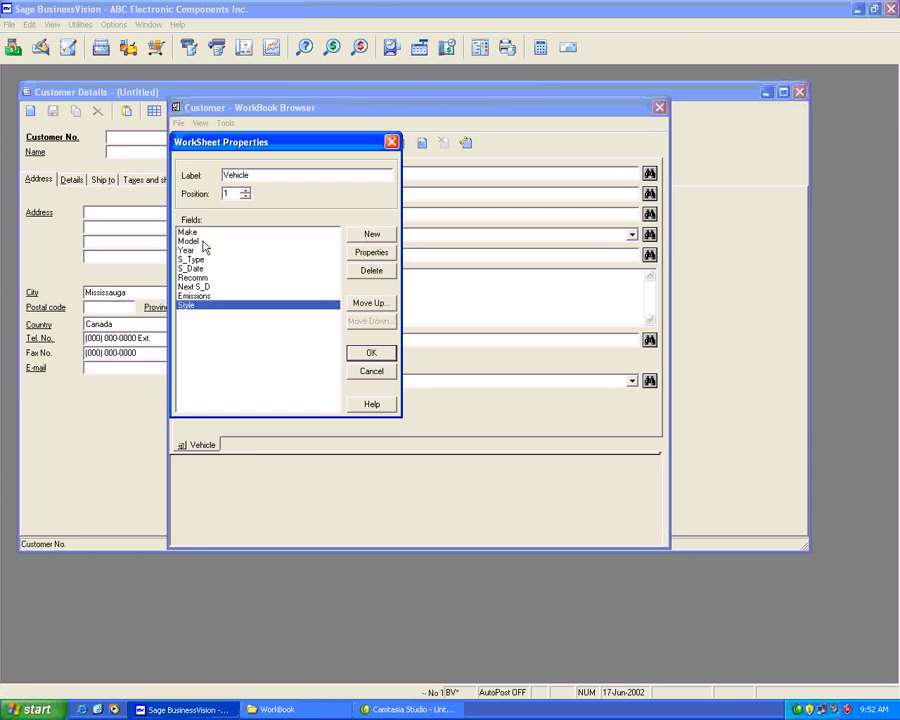
# - Examine the Make field's type and data formatting, and leave its properties without changes
pyautogui.click(188, 232)
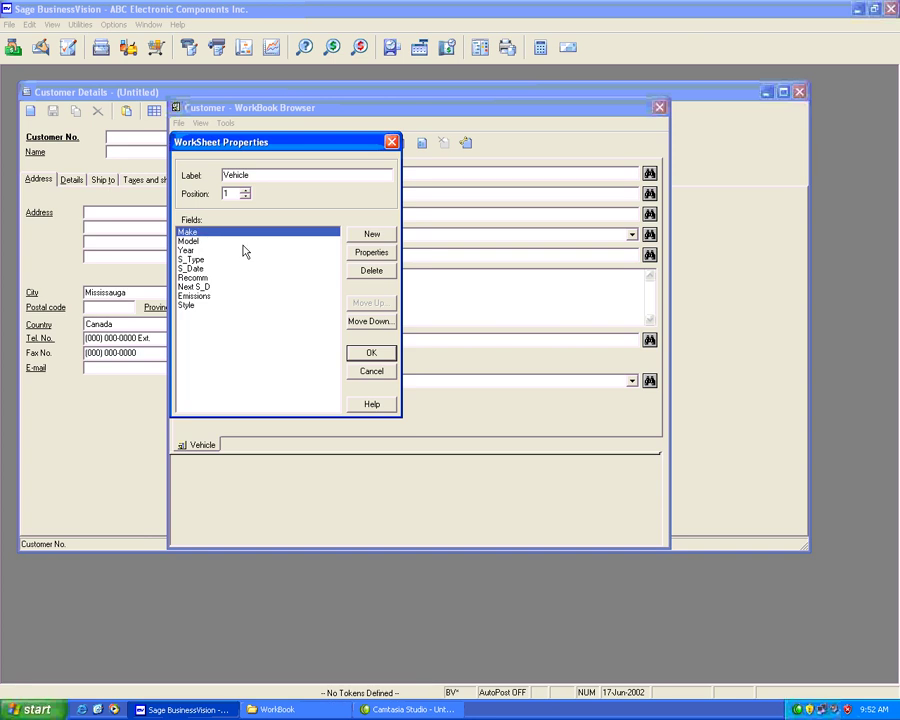
pyautogui.click(371, 252)
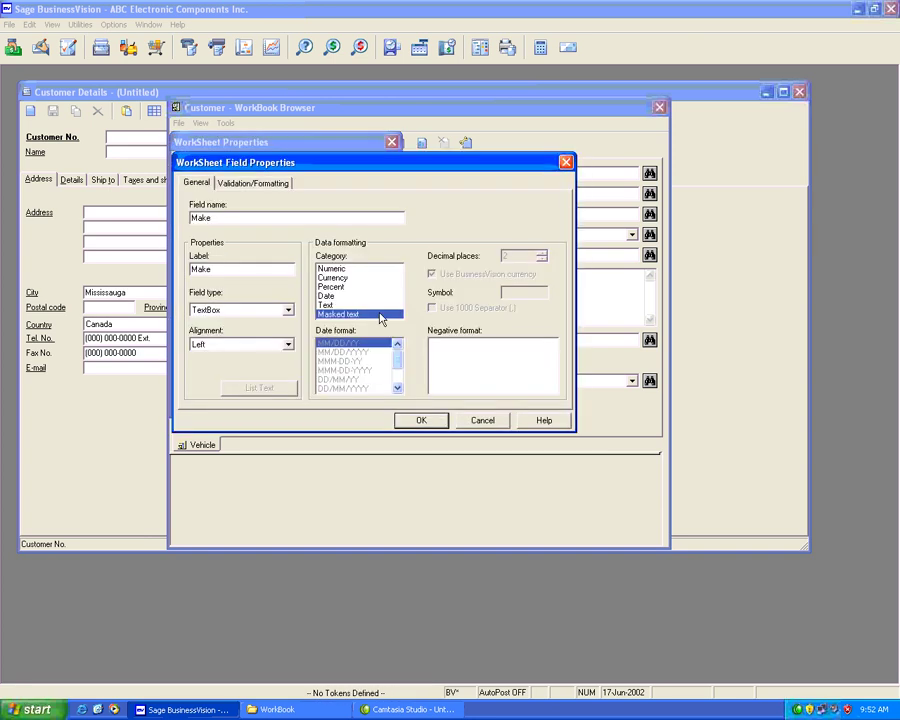
pyautogui.moveTo(365, 168); pyautogui.dragTo(532, 168)
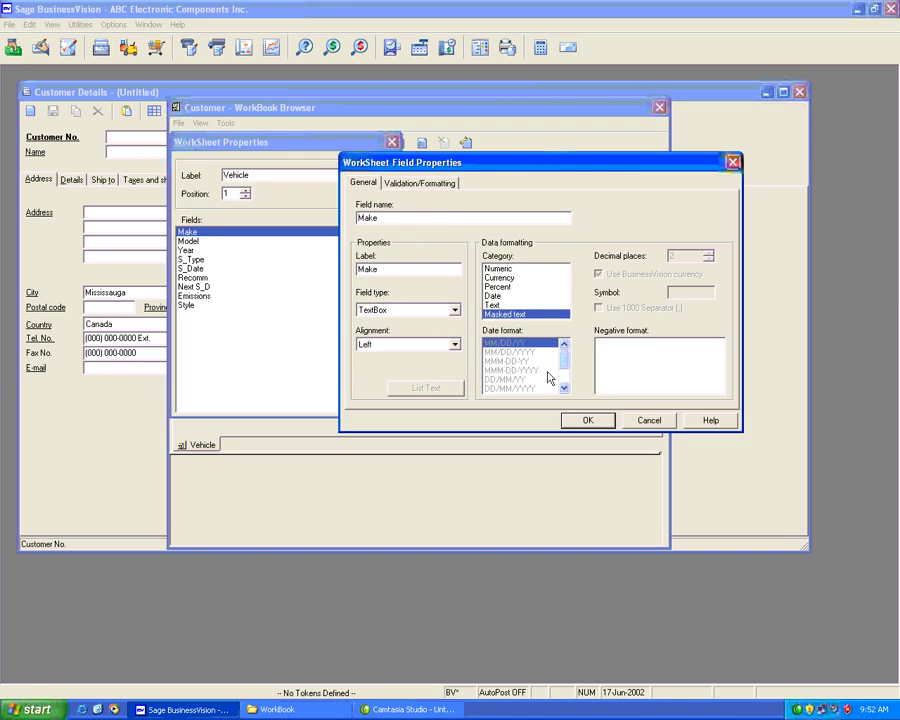
pyautogui.click(648, 420)
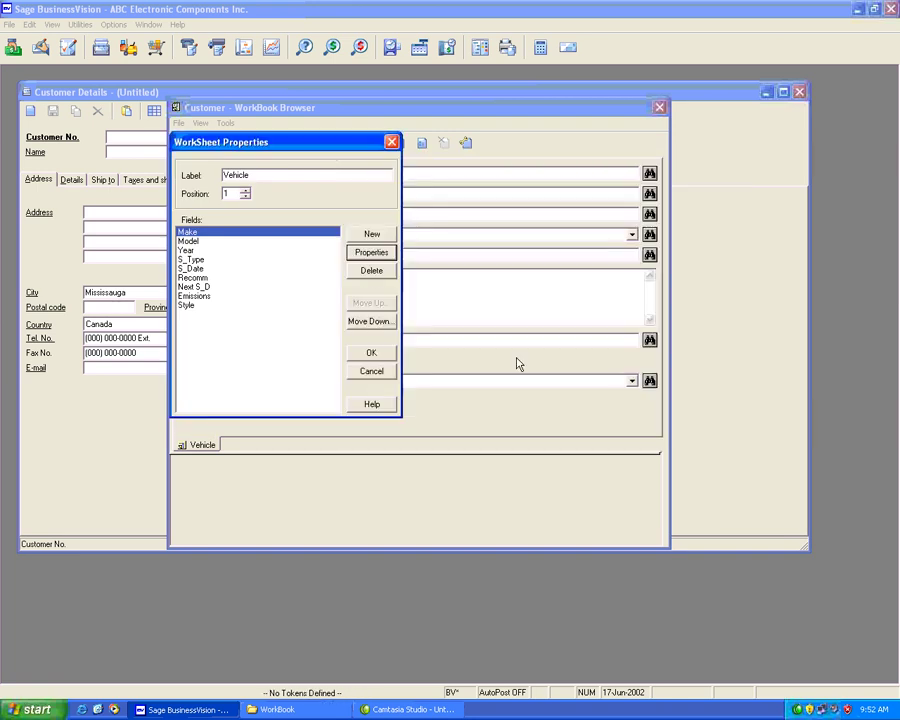
# - Examine the field type and data formatting category of the Model and Year fields
pyautogui.click(201, 242)
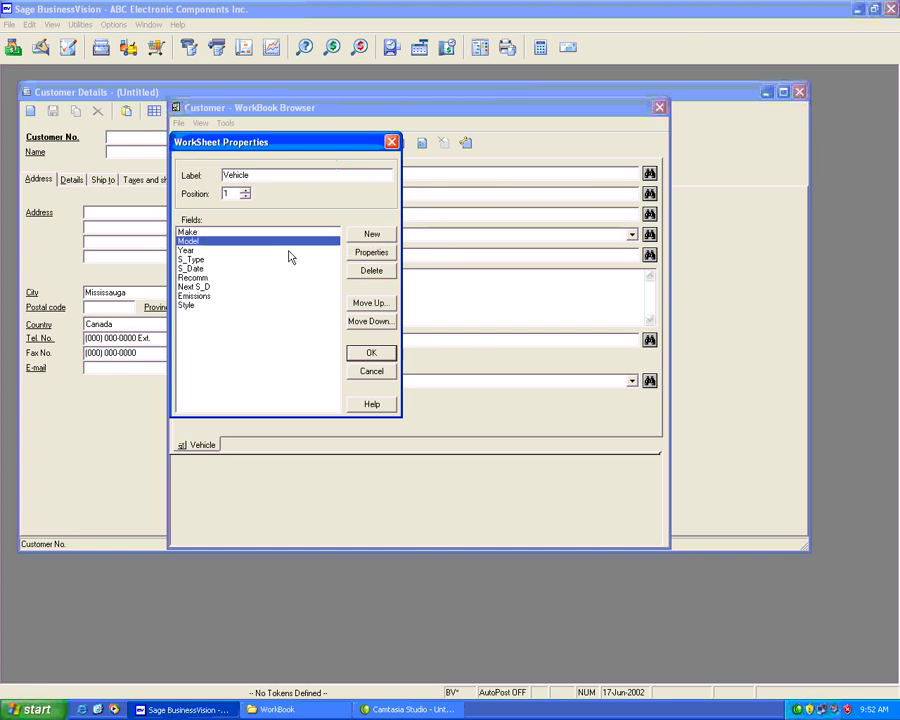
pyautogui.click(371, 252)
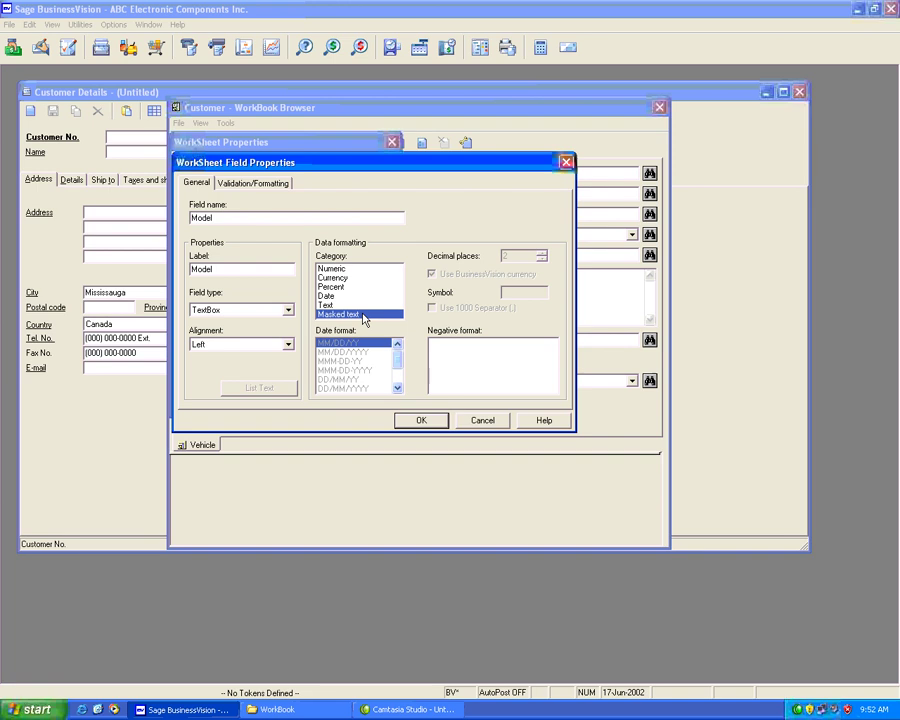
pyautogui.click(426, 421)
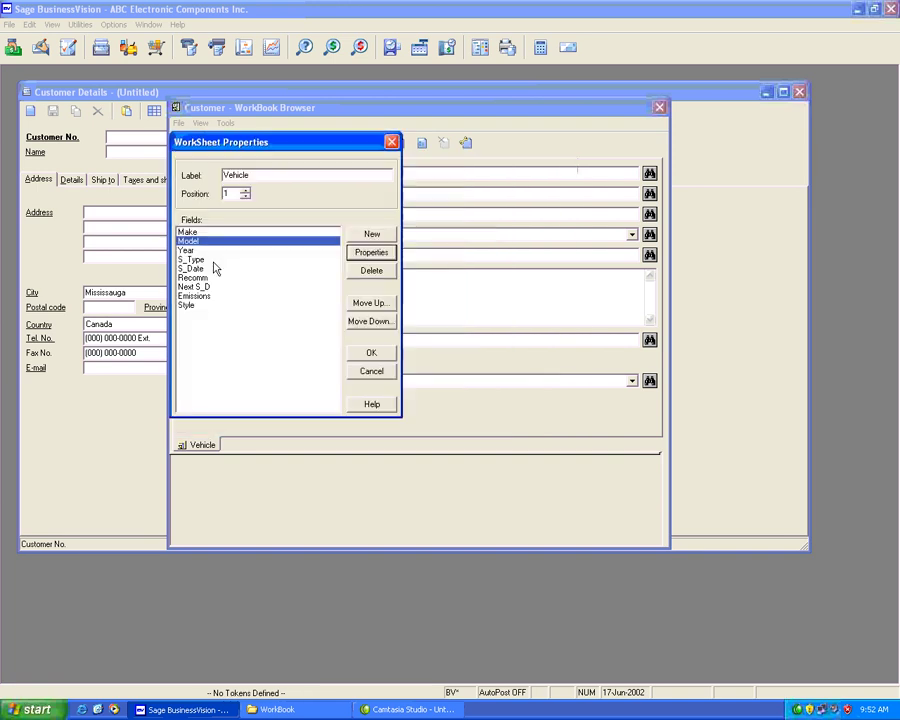
pyautogui.click(213, 251)
pyautogui.click(366, 254)
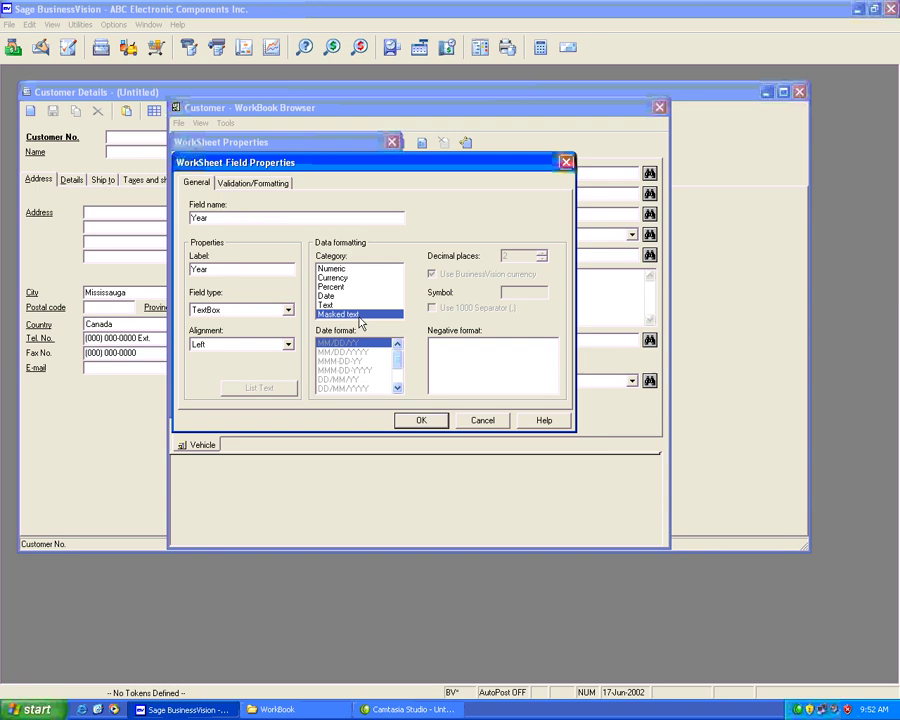
pyautogui.click(434, 426)
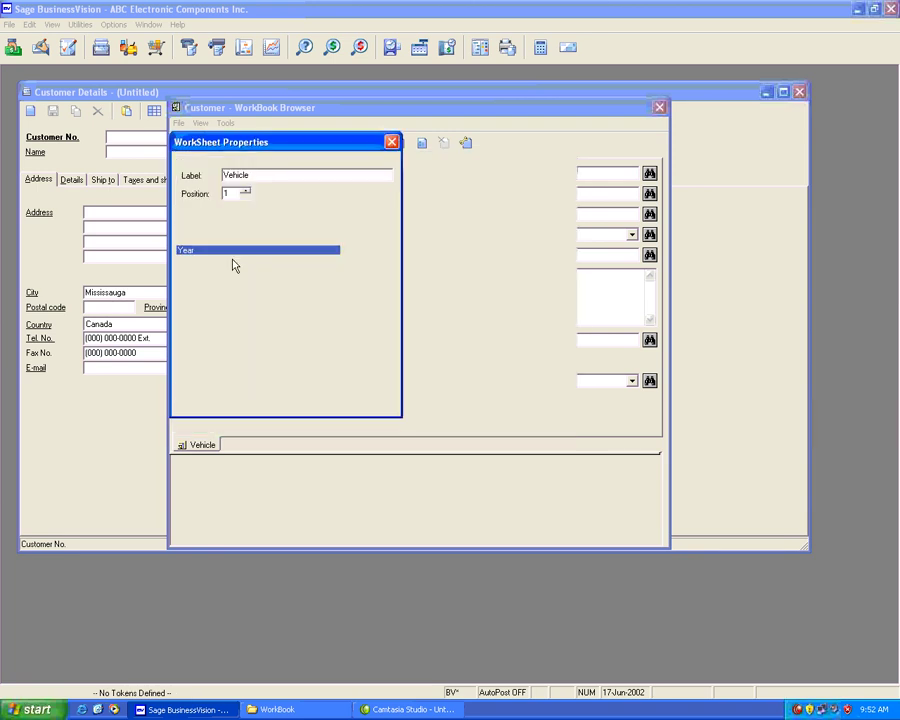
# - Examine the properties of the S_Type and S_Date fields, including field type and date format
pyautogui.click(200, 260)
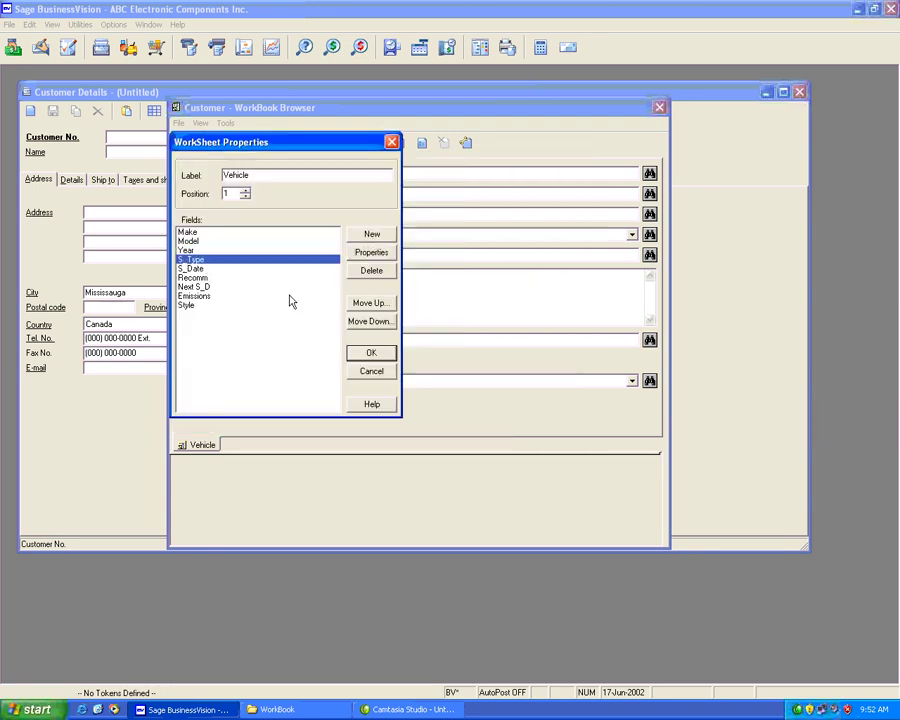
pyautogui.click(369, 254)
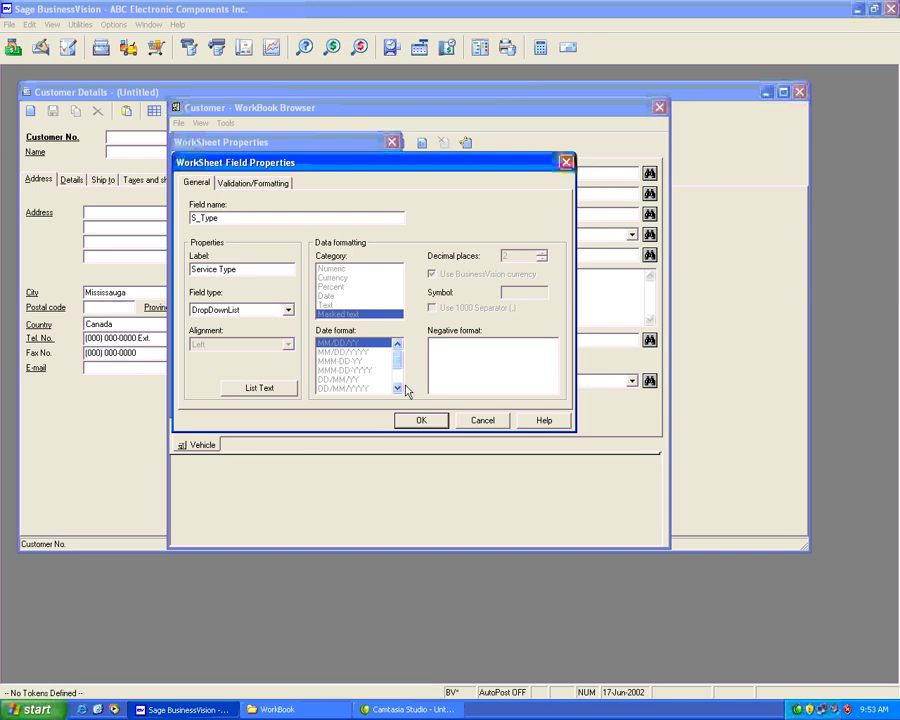
pyautogui.press('Escape')
pyautogui.click(192, 268)
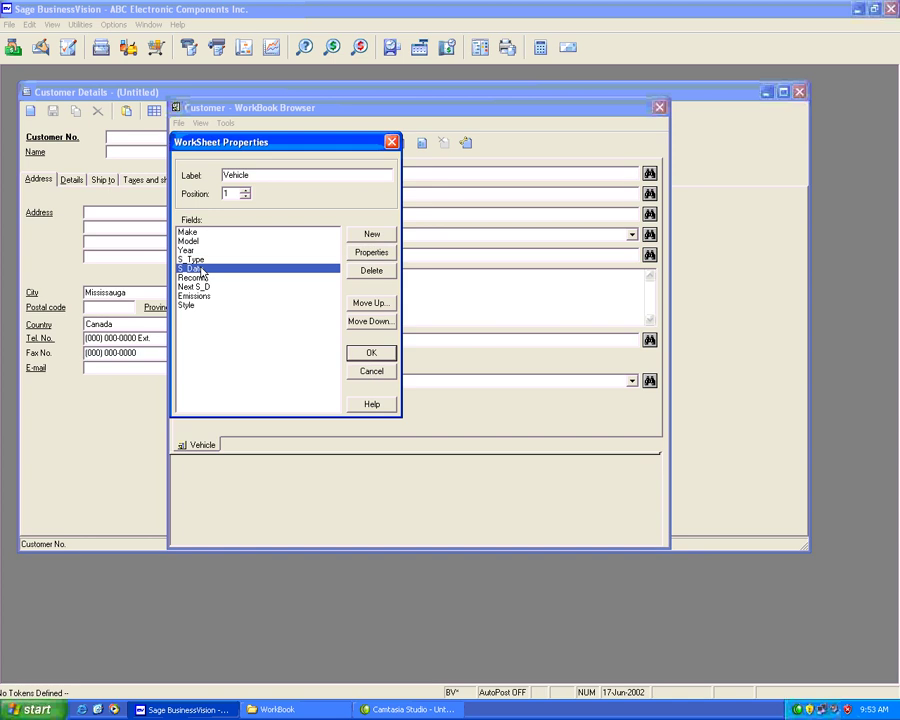
pyautogui.doubleClick(192, 268)
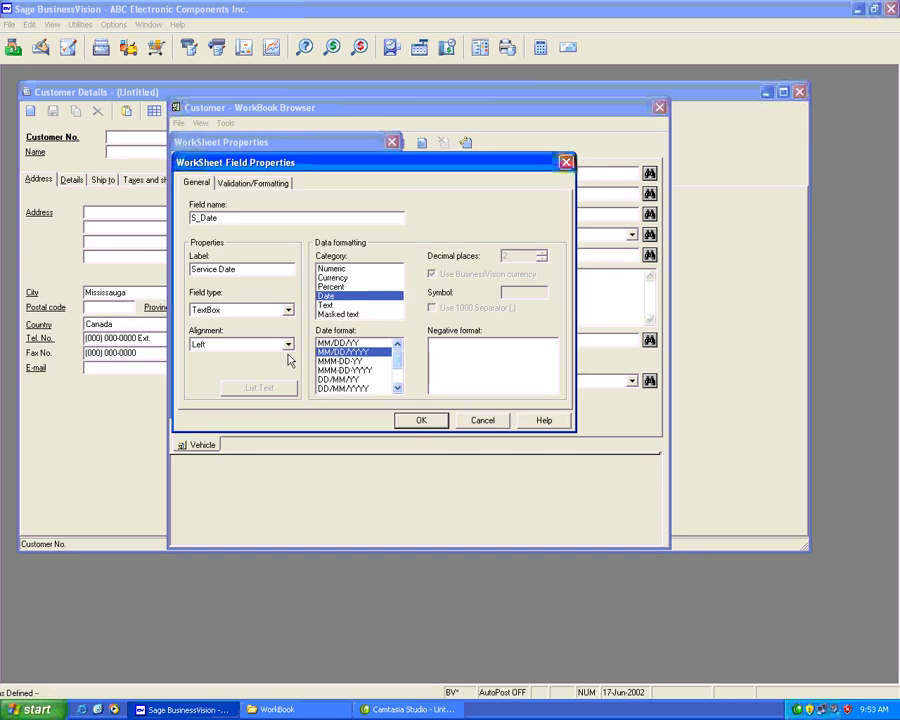
pyautogui.click(421, 420)
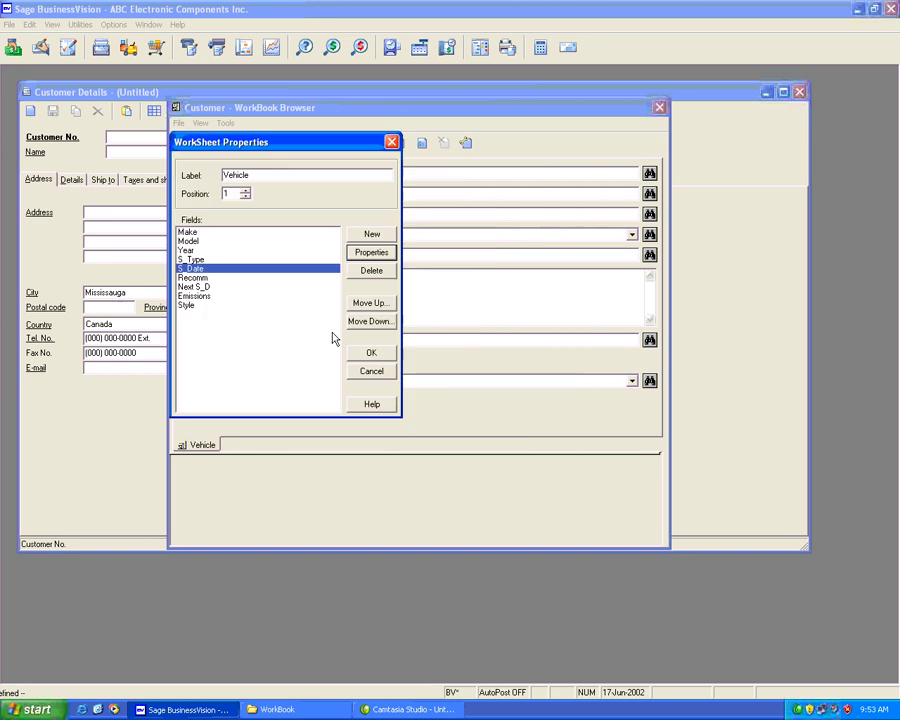
# - Examine the Recomm field's label, field type and data formatting category
pyautogui.click(192, 277)
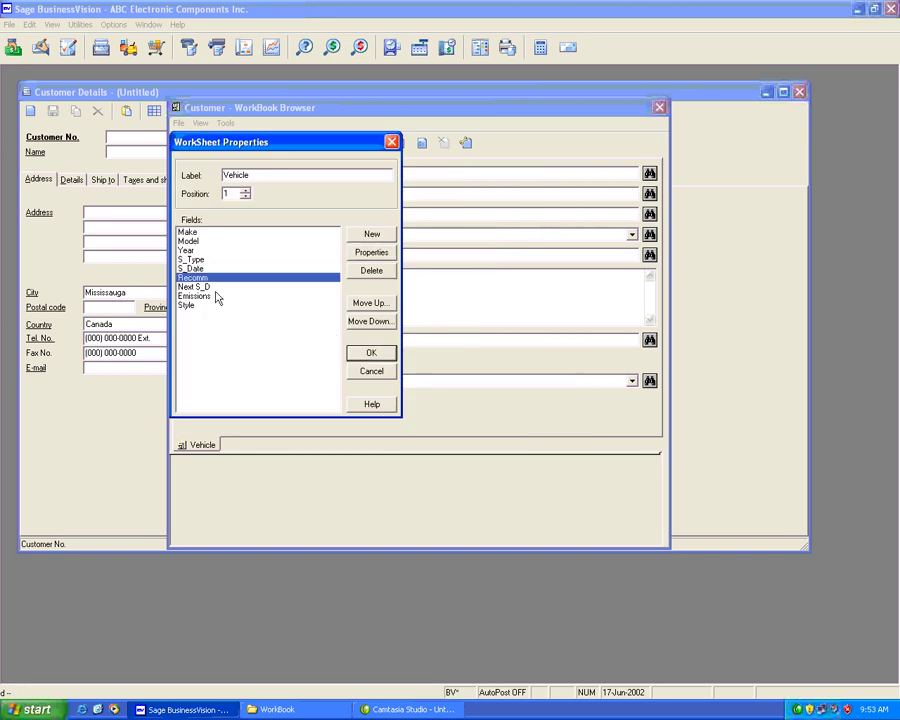
pyautogui.click(358, 258)
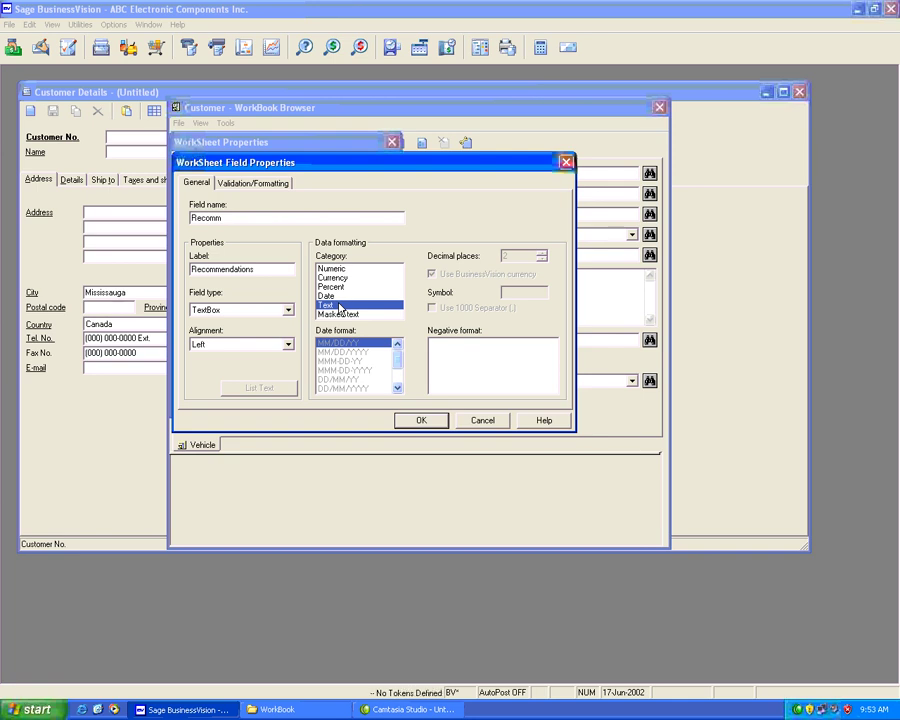
pyautogui.click(431, 423)
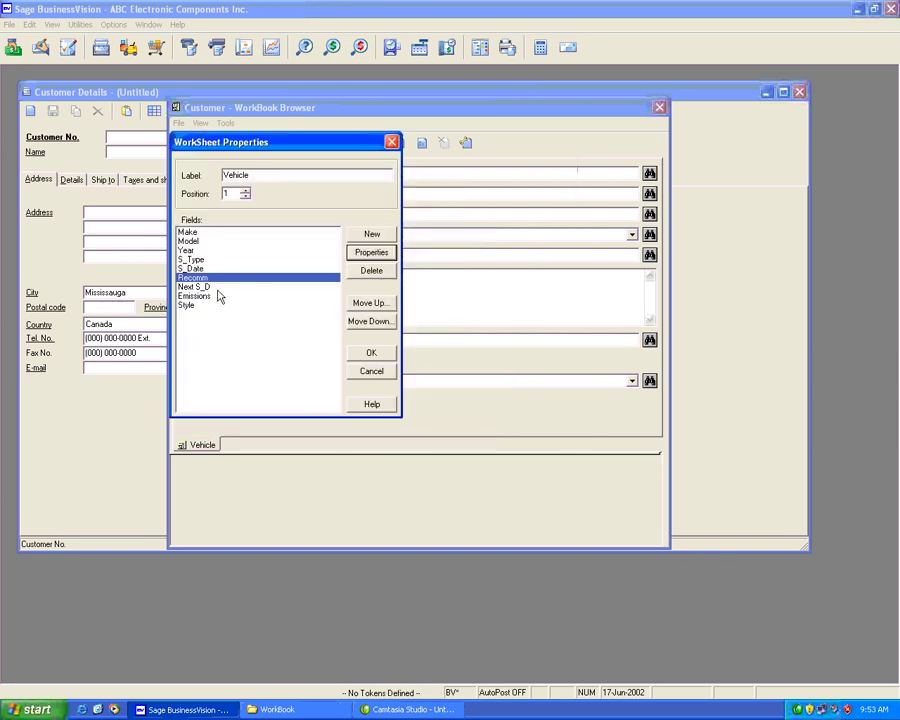
# - Examine the properties of the Next S_D and Emissions fields, including label, field type and data formatting
pyautogui.click(238, 287)
pyautogui.doubleClick(240, 289)
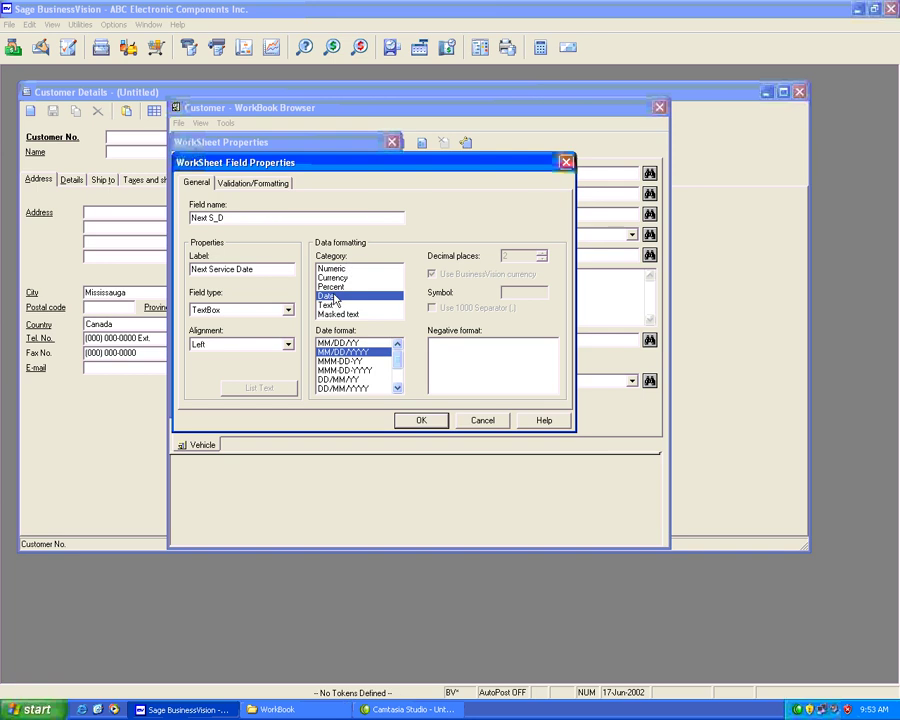
pyautogui.click(413, 421)
pyautogui.click(213, 297)
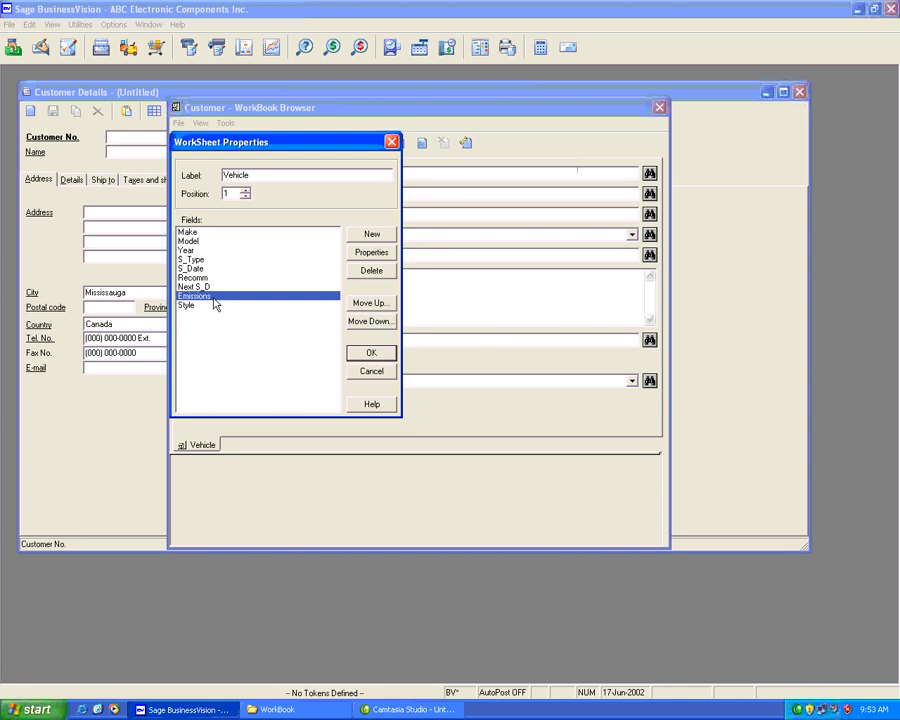
pyautogui.click(356, 254)
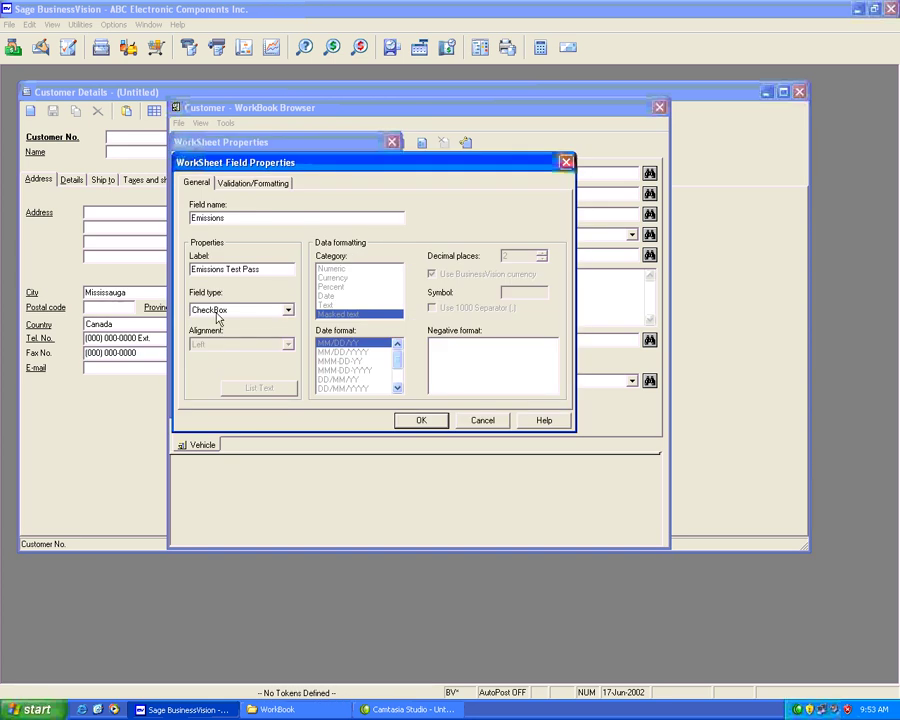
pyautogui.click(414, 420)
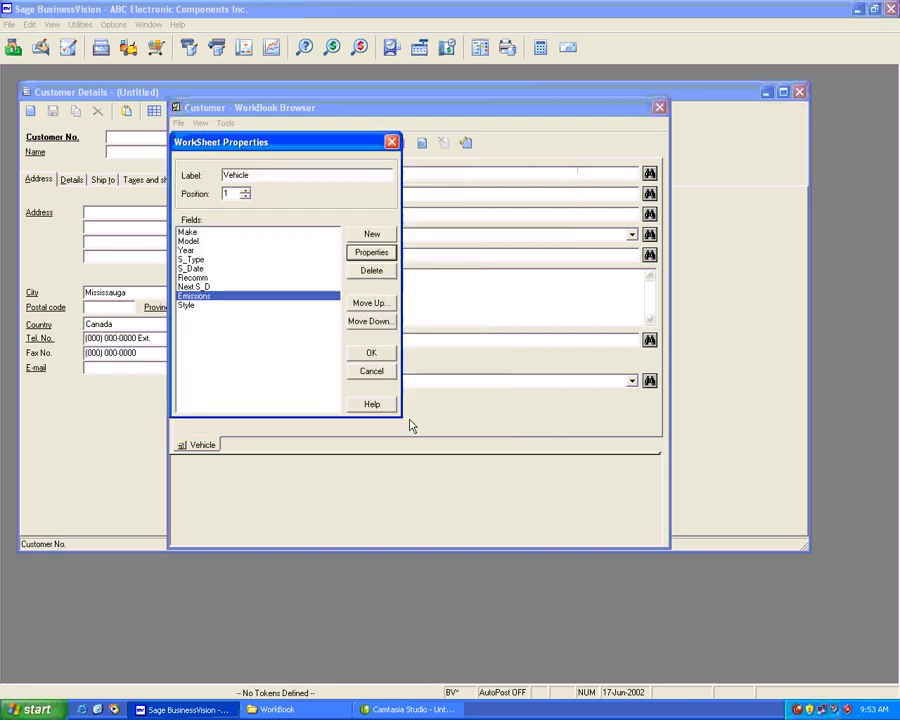
# - Examine the Style field's label and field type, and leave its properties without changes
pyautogui.click(212, 305)
pyautogui.doubleClick(325, 305)
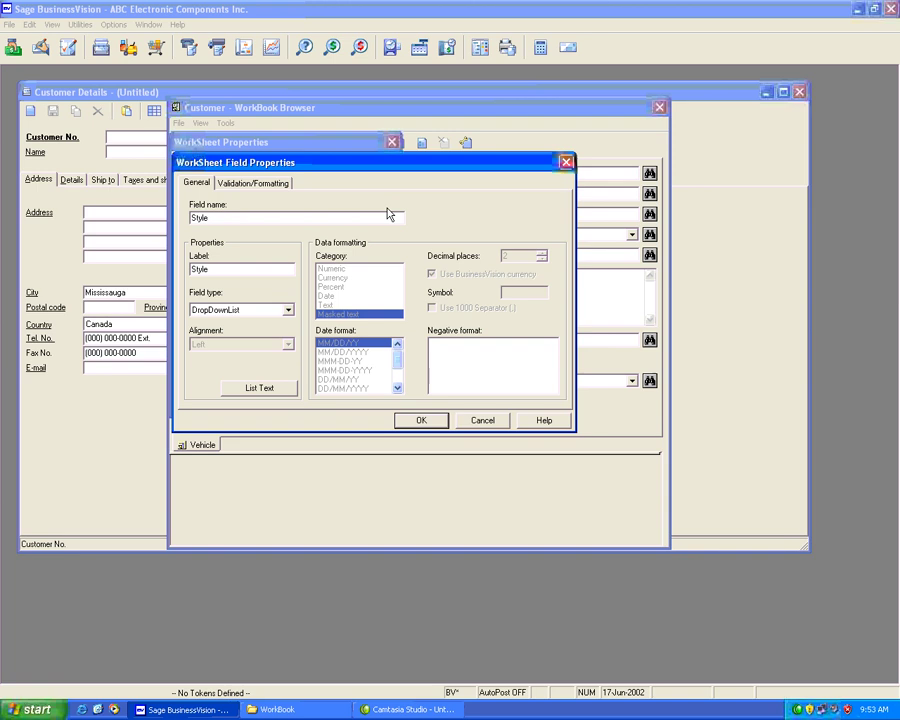
pyautogui.moveTo(385, 167); pyautogui.dragTo(400, 172)
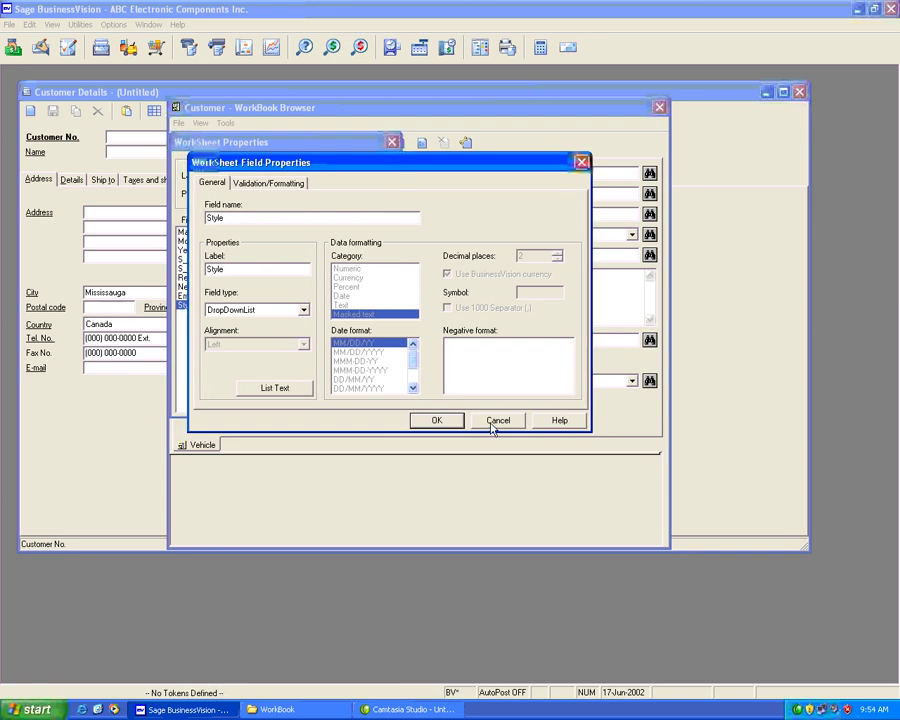
pyautogui.click(492, 424)
pyautogui.click(480, 396)
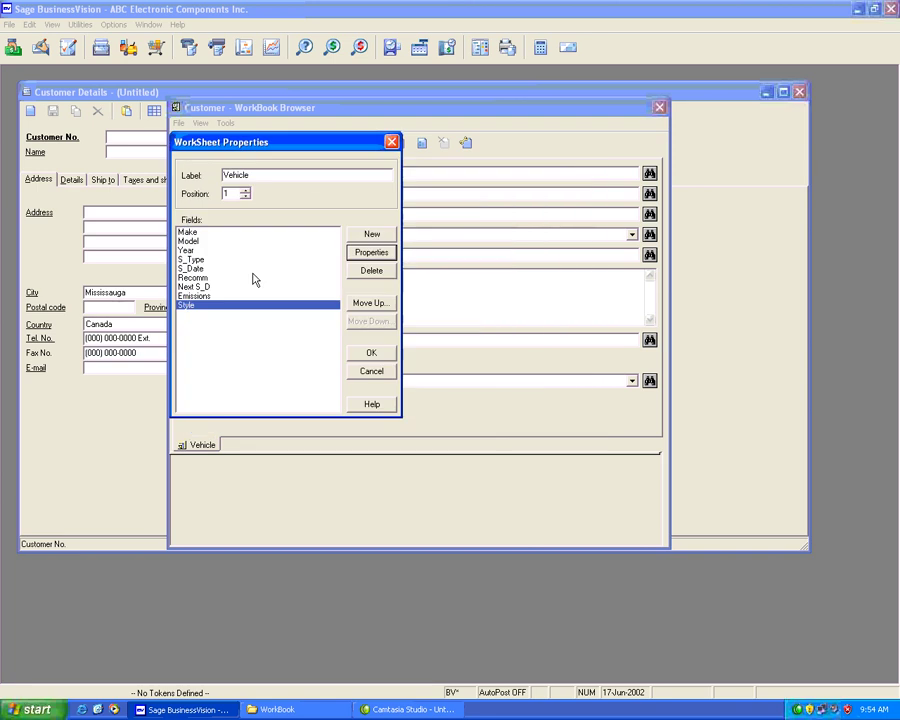
# - Go over the Make, Year and Recomm entries and recheck the Recomm field's properties without changing them
pyautogui.click(187, 233)
pyautogui.click(190, 250)
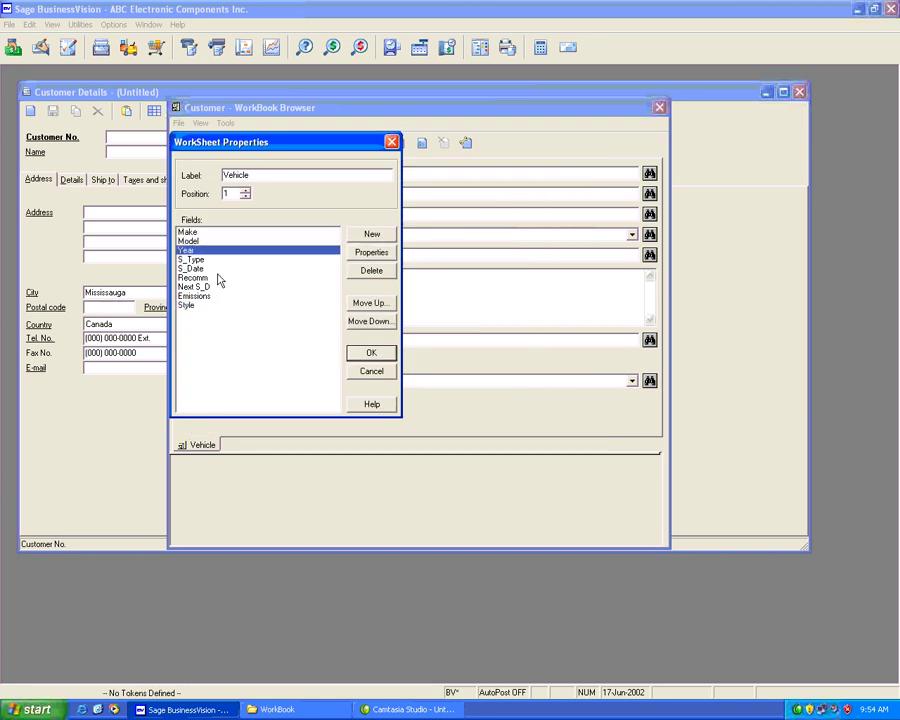
pyautogui.click(220, 278)
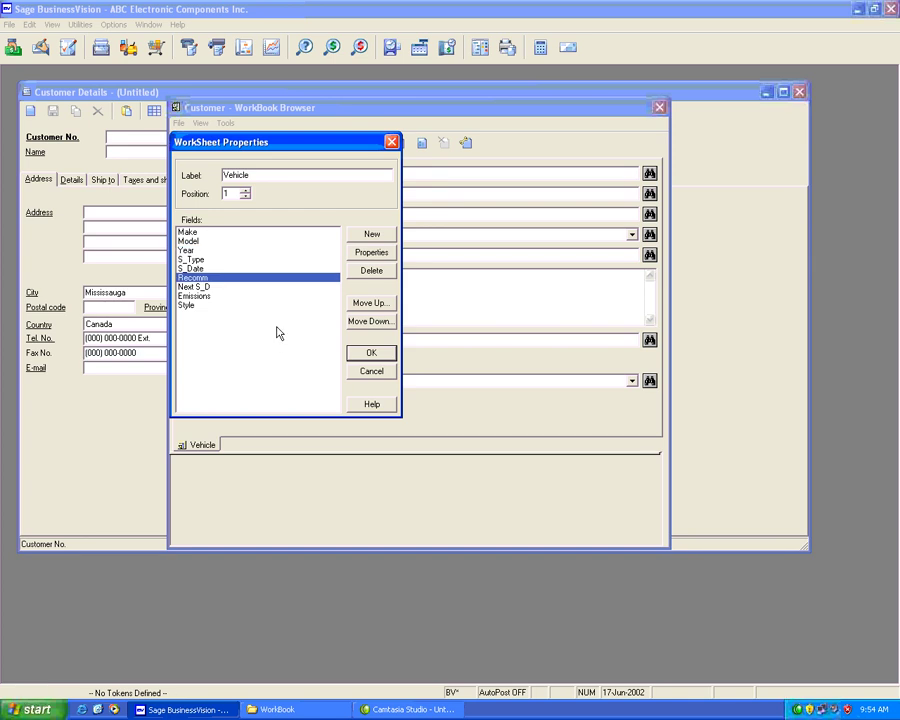
pyautogui.click(371, 253)
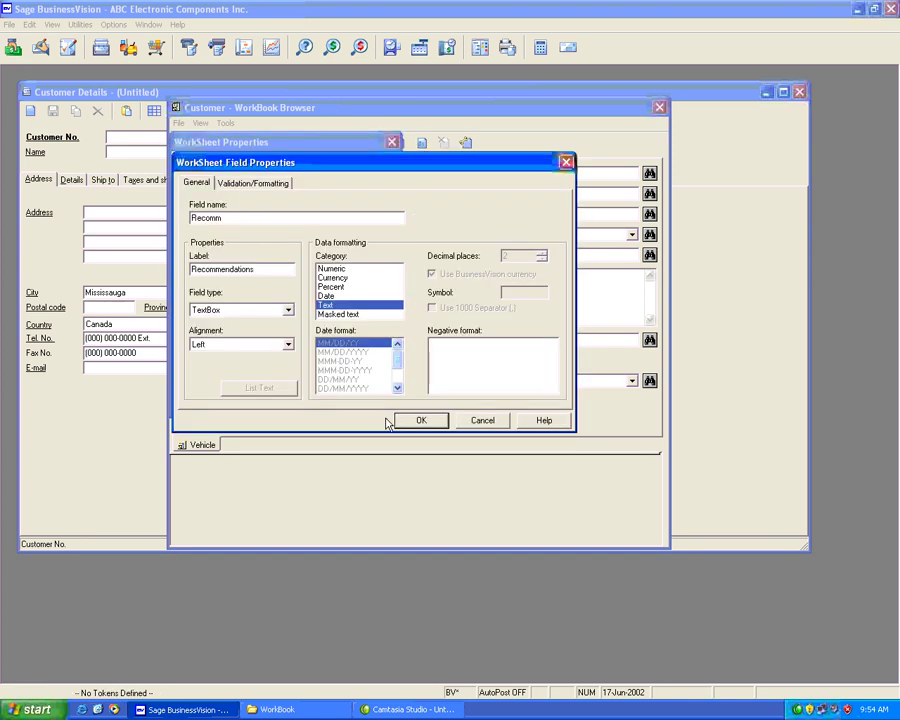
pyautogui.click(466, 421)
pyautogui.click(440, 395)
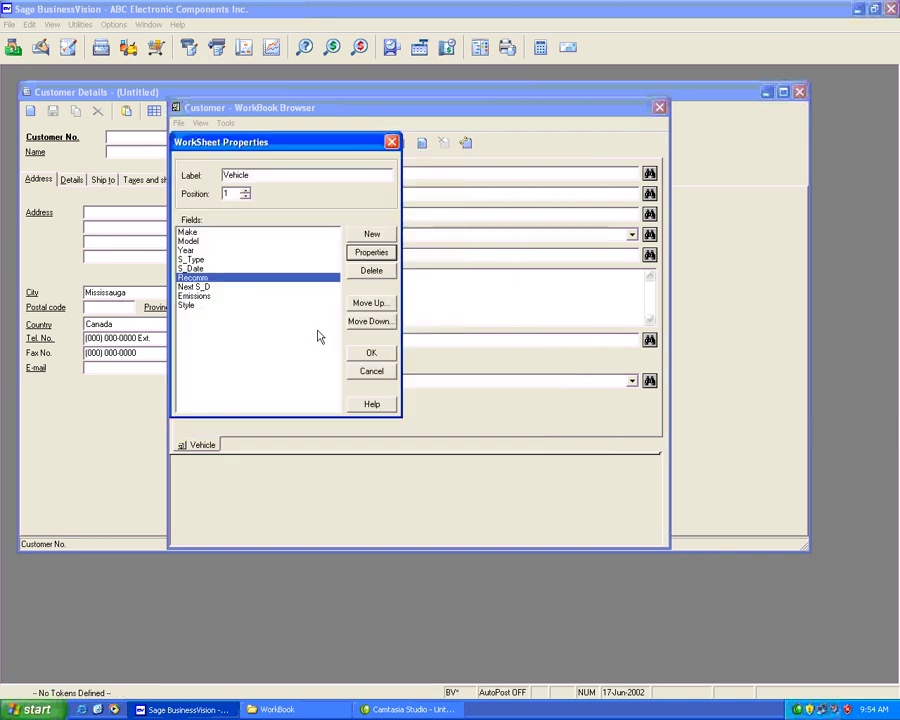
# - Go through the S_Type, S_Date, Next S_D, Emissions and Style fields and accept the Vehicle worksheet properties
pyautogui.click(193, 260)
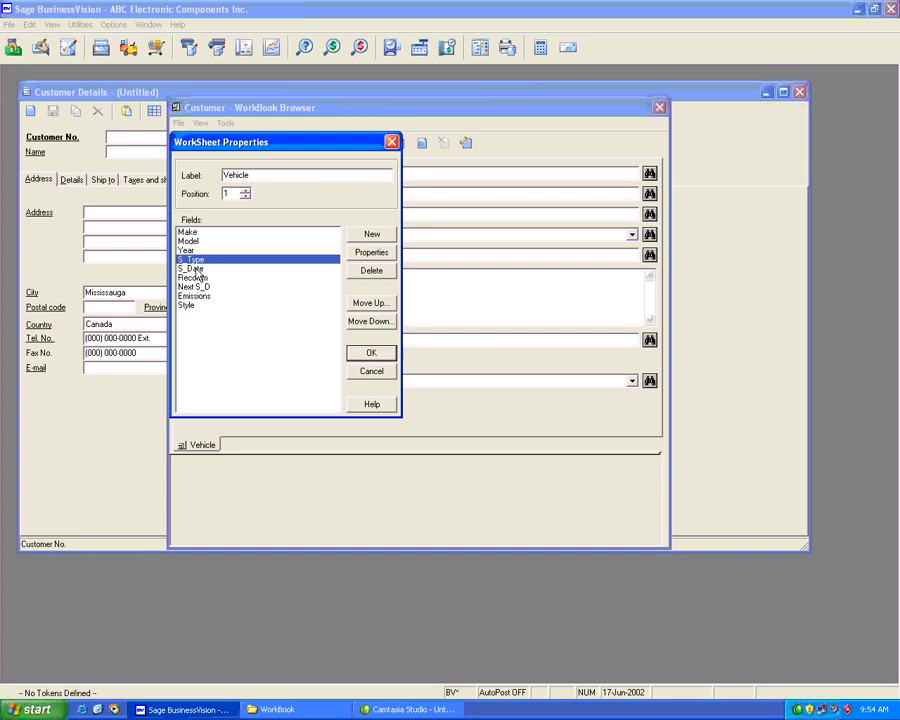
pyautogui.click(199, 268)
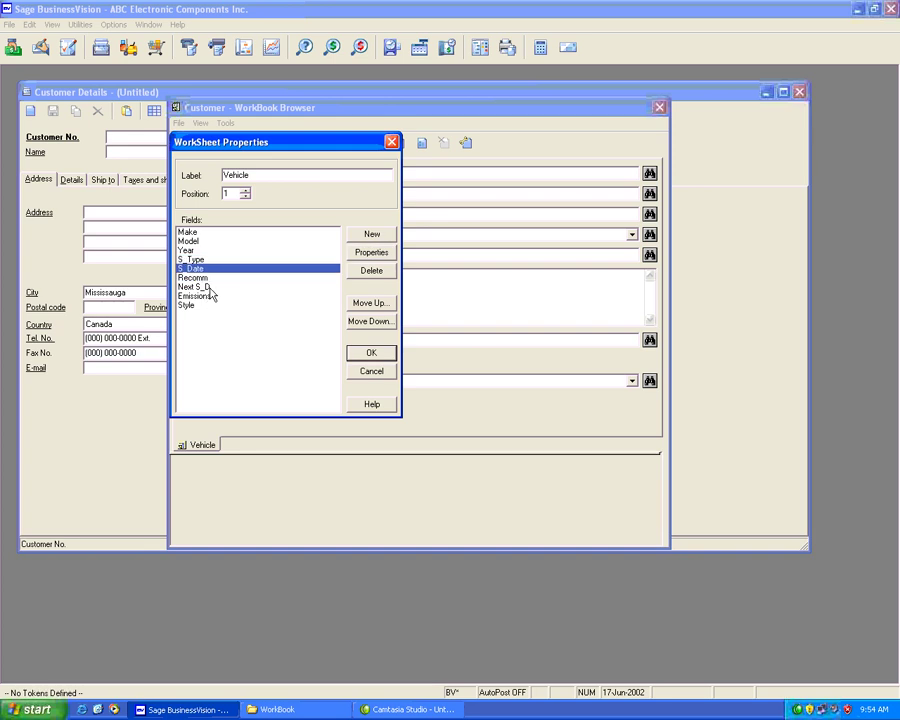
pyautogui.click(209, 288)
pyautogui.click(205, 297)
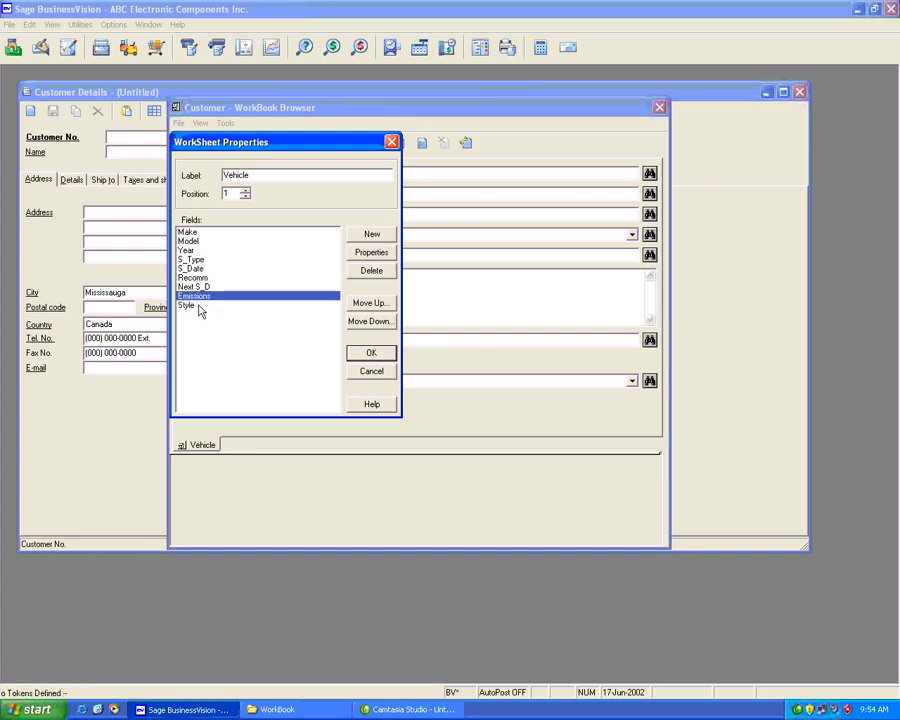
pyautogui.click(199, 306)
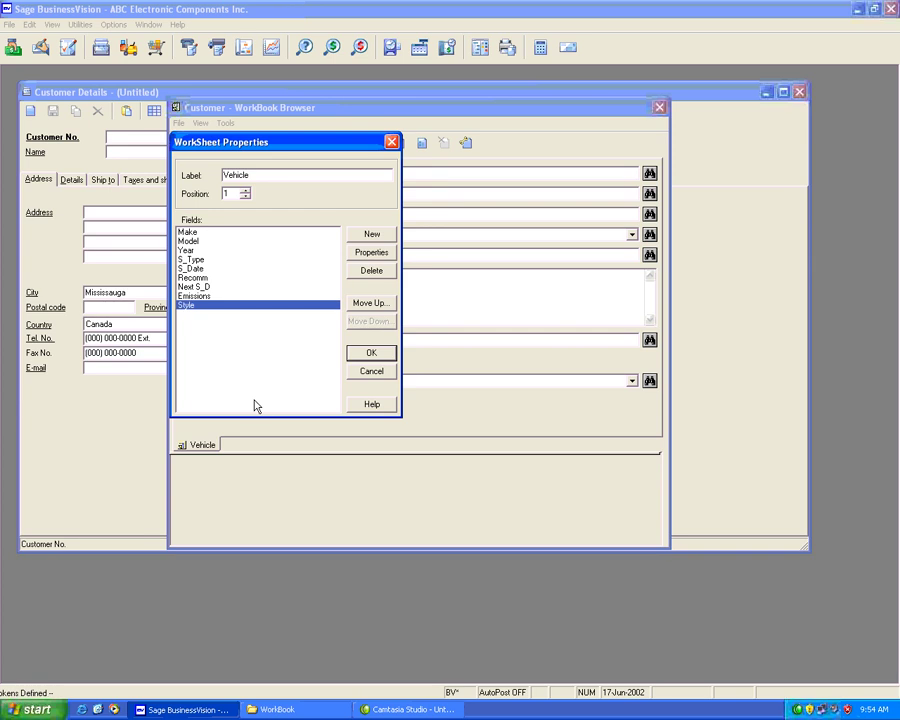
pyautogui.click(370, 355)
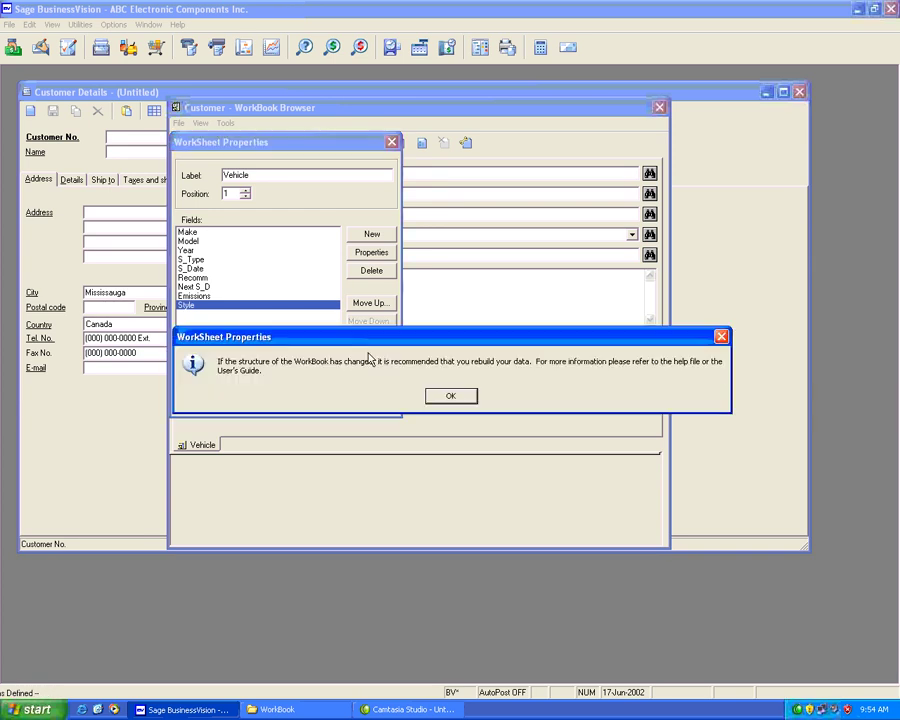
pyautogui.click(447, 397)
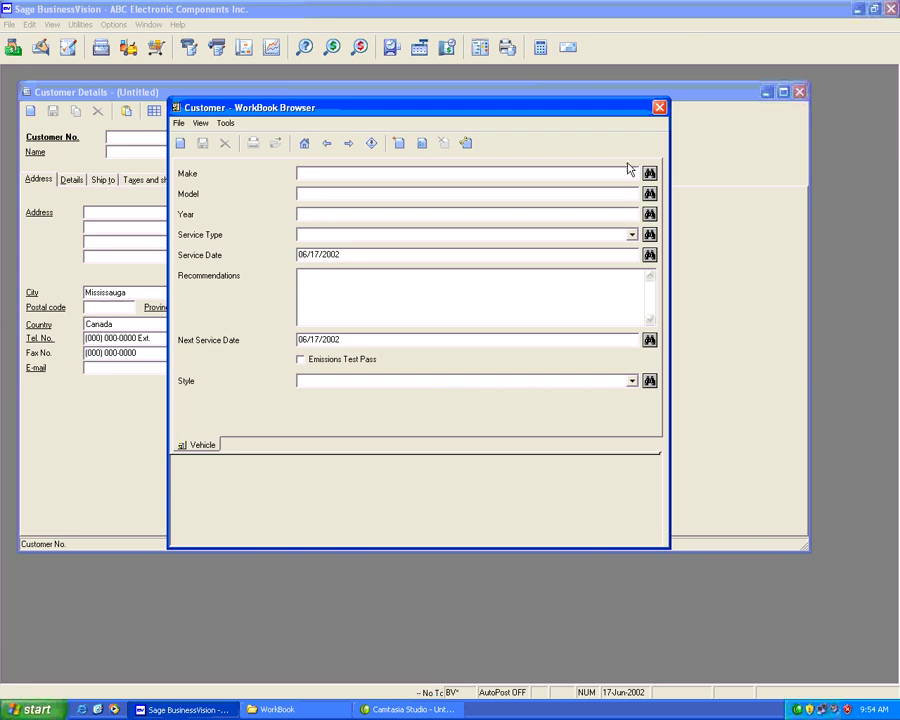
# - Close the blank WorkBook browser and examine the Vehicle worksheet entries in the Ace Electronics customer's WorkBook
pyautogui.click(658, 108)
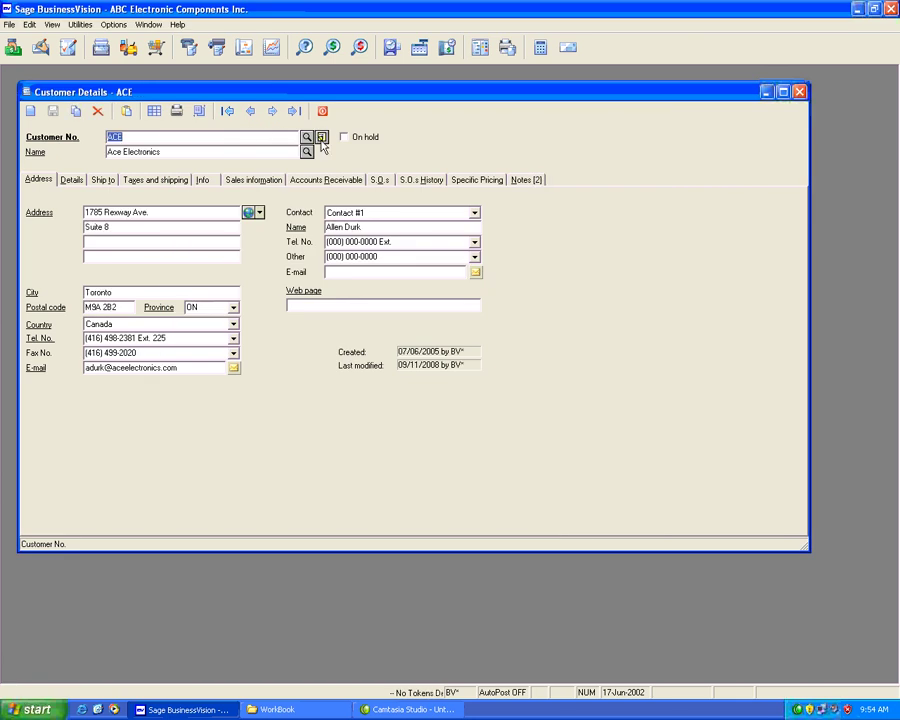
pyautogui.click(321, 139)
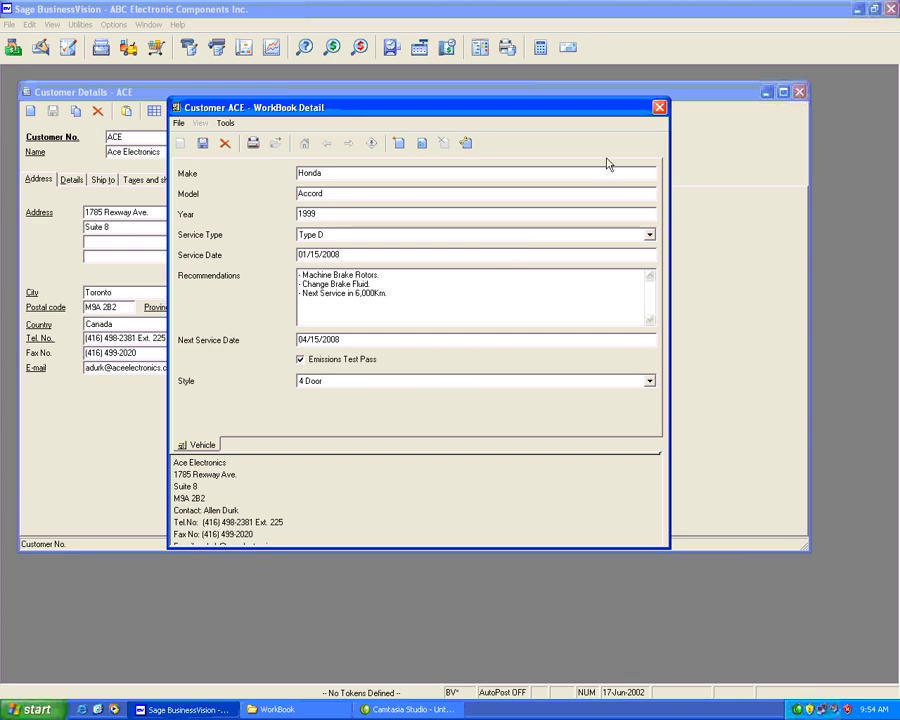
pyautogui.click(659, 108)
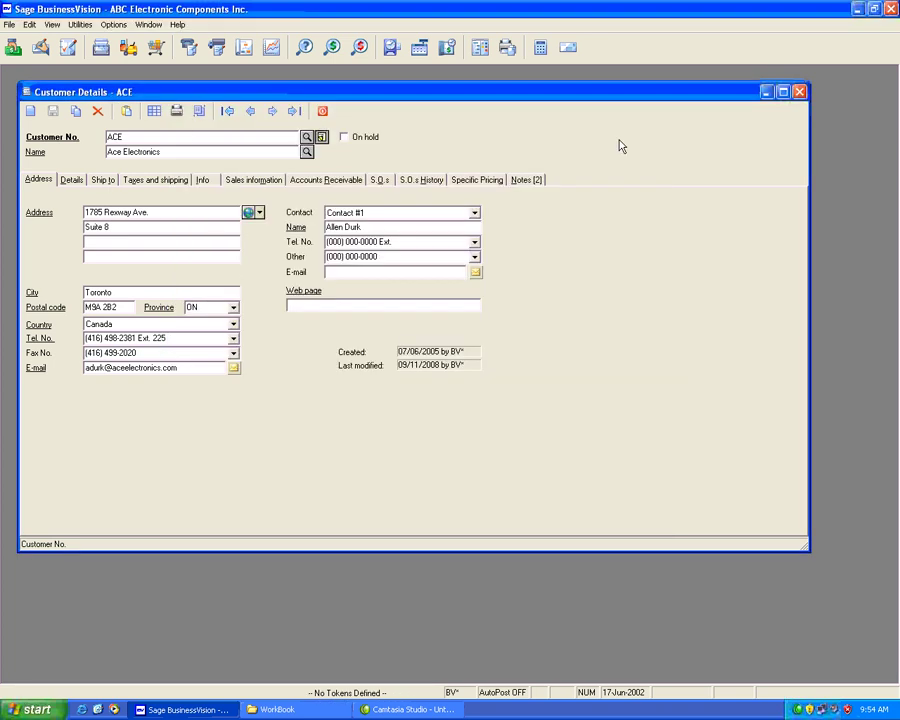
# - View the details of the last invoice in Ace Electronics' sales order history
pyautogui.click(430, 181)
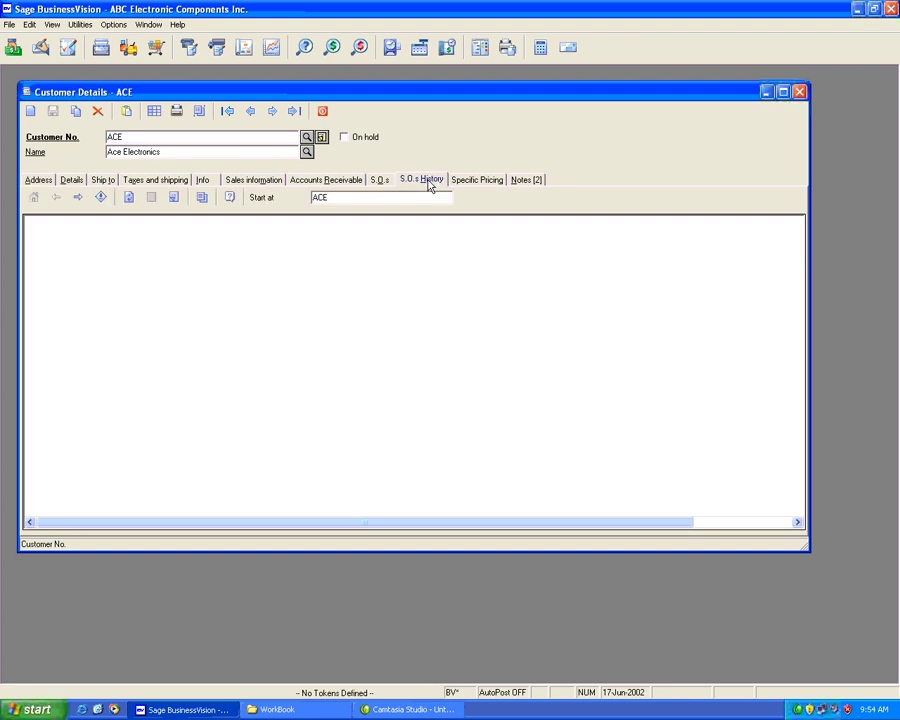
pyautogui.click(384, 450)
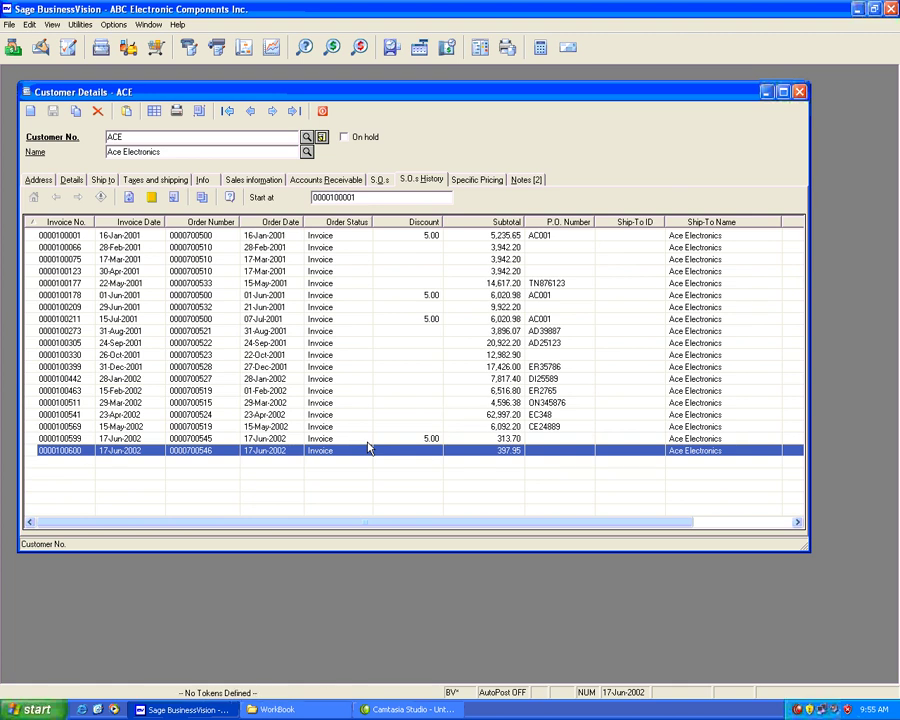
pyautogui.doubleClick(374, 451)
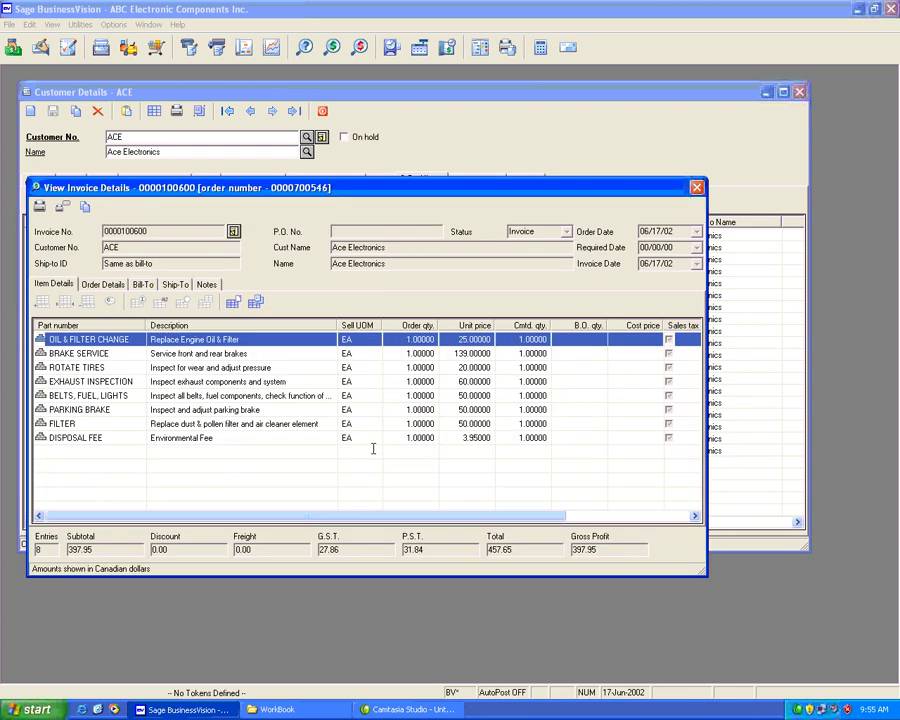
# - Preview the printed invoice full screen, examine its vehicle information and Recommendations boxes, and close the preview and invoice details
pyautogui.click(41, 209)
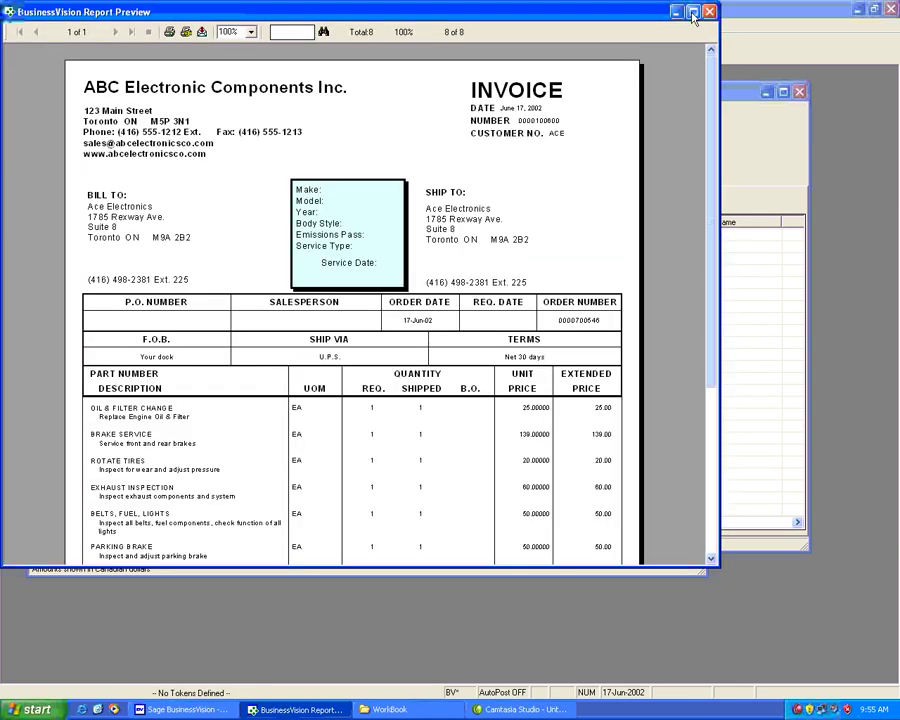
pyautogui.click(693, 13)
pyautogui.scroll(-2, 895, 283)
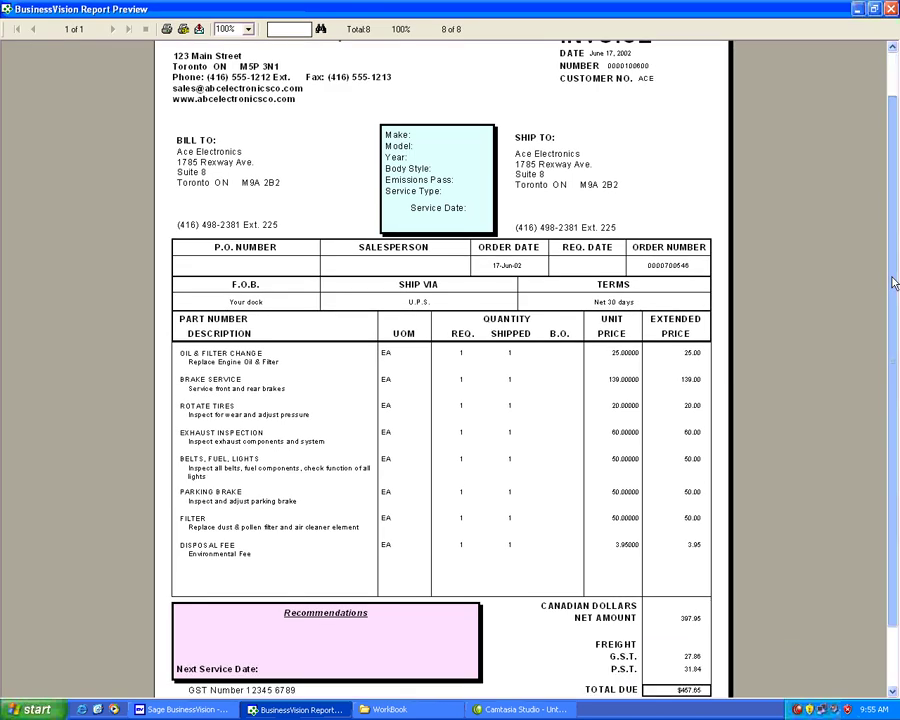
pyautogui.scroll(-1, 895, 283)
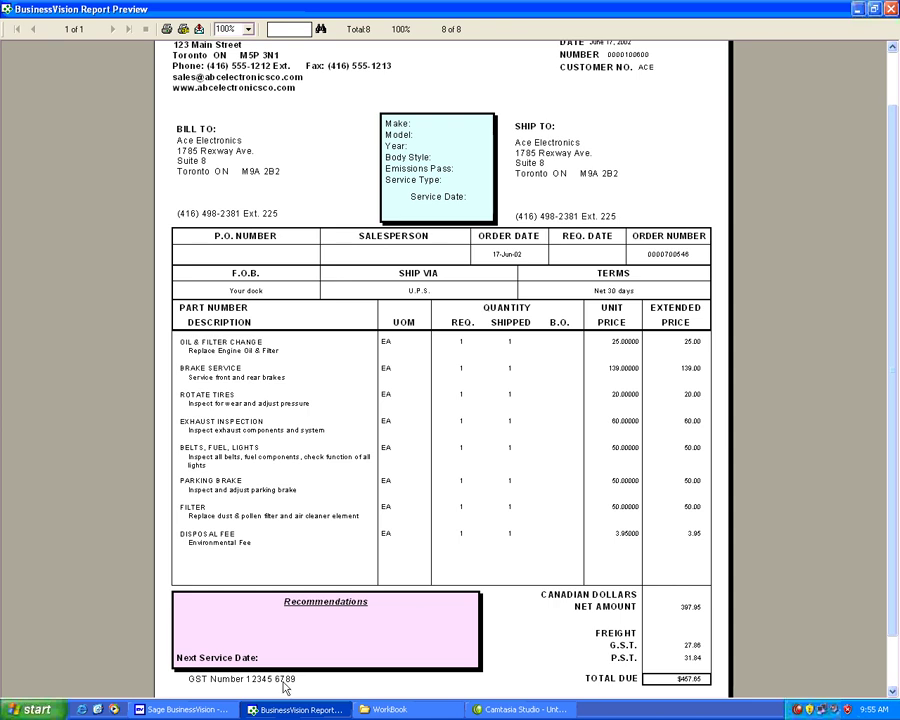
pyautogui.click(891, 9)
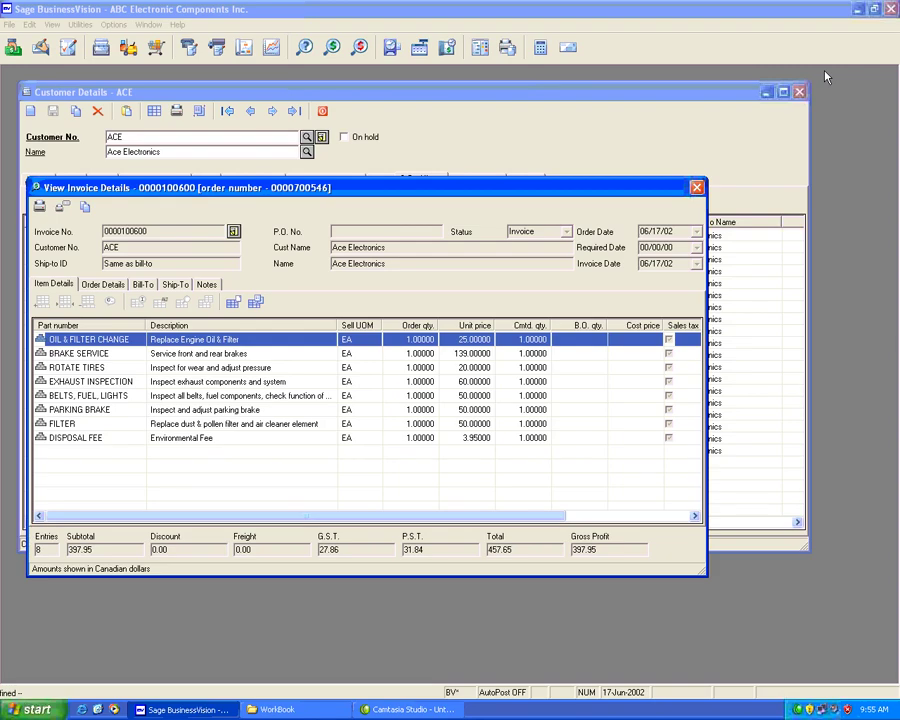
pyautogui.click(697, 187)
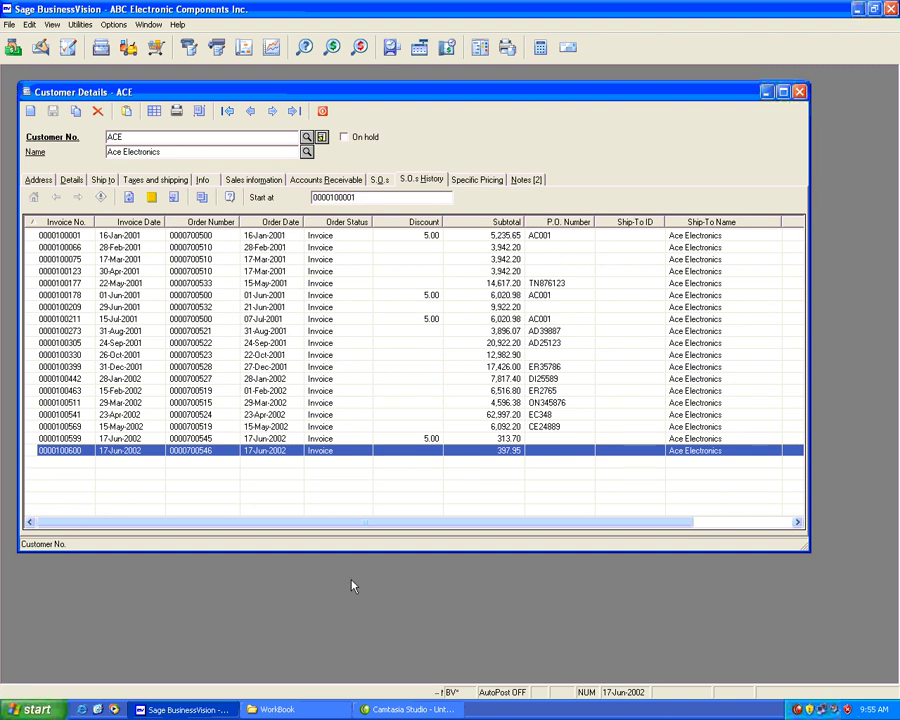
# - Switch to the WorkBook folder in Windows Explorer and examine the WBD_CUST.BTR, WORKBOOK.BTR, WBM_CUST.BTR and WBT_SHIS.BTR data files
pyautogui.click(327, 710)
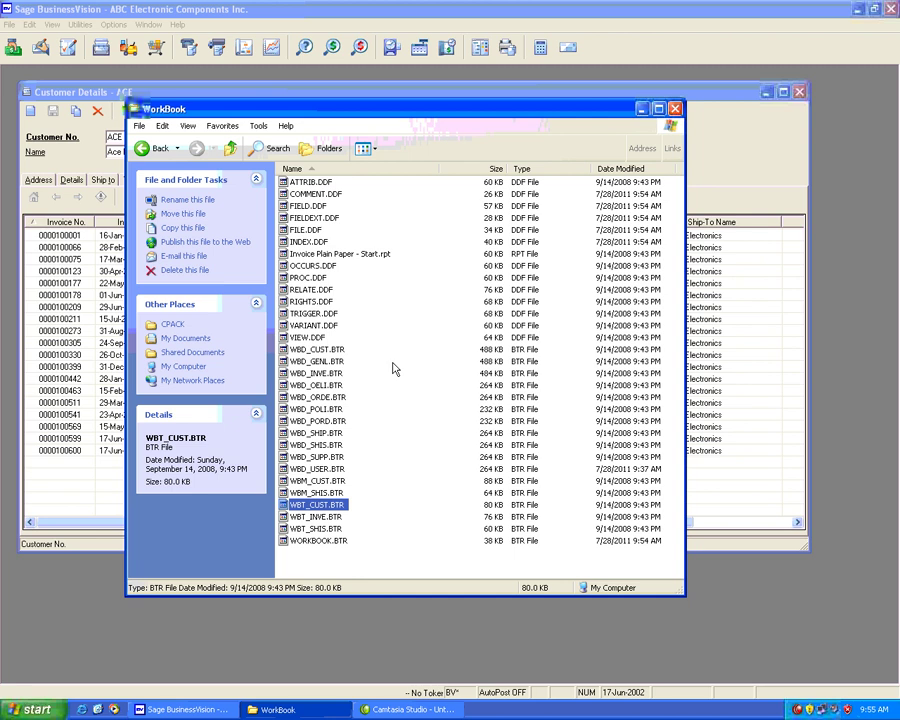
pyautogui.moveTo(430, 119); pyautogui.dragTo(516, 89)
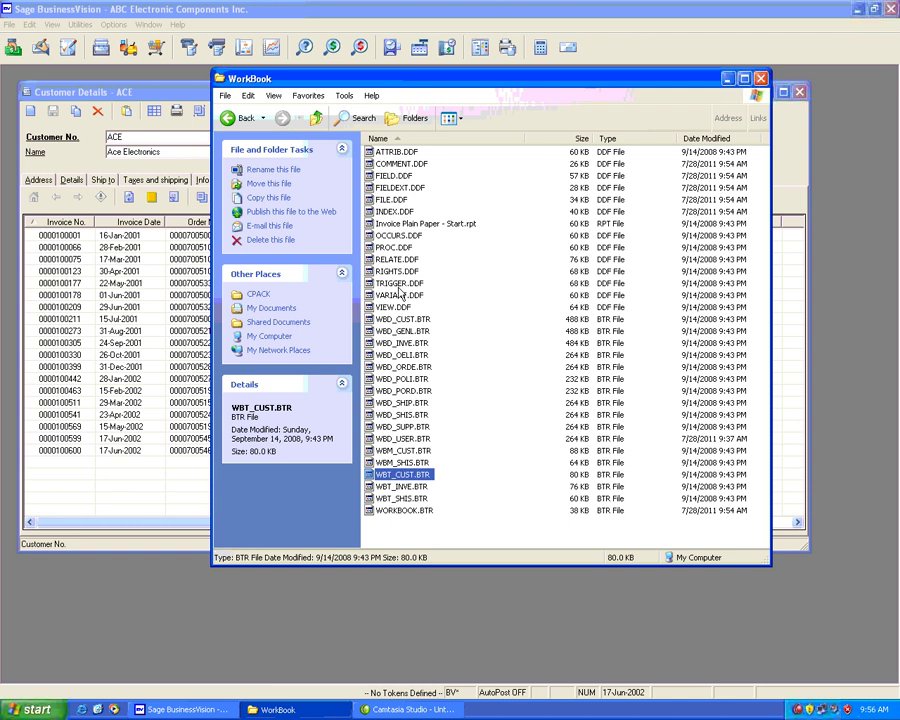
pyautogui.click(404, 319)
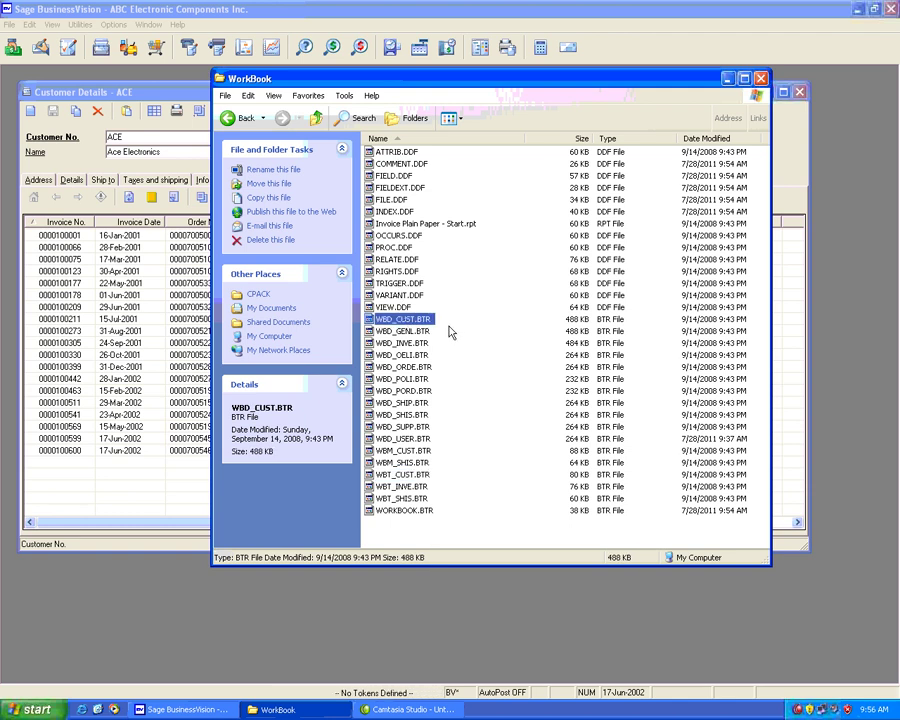
pyautogui.click(410, 511)
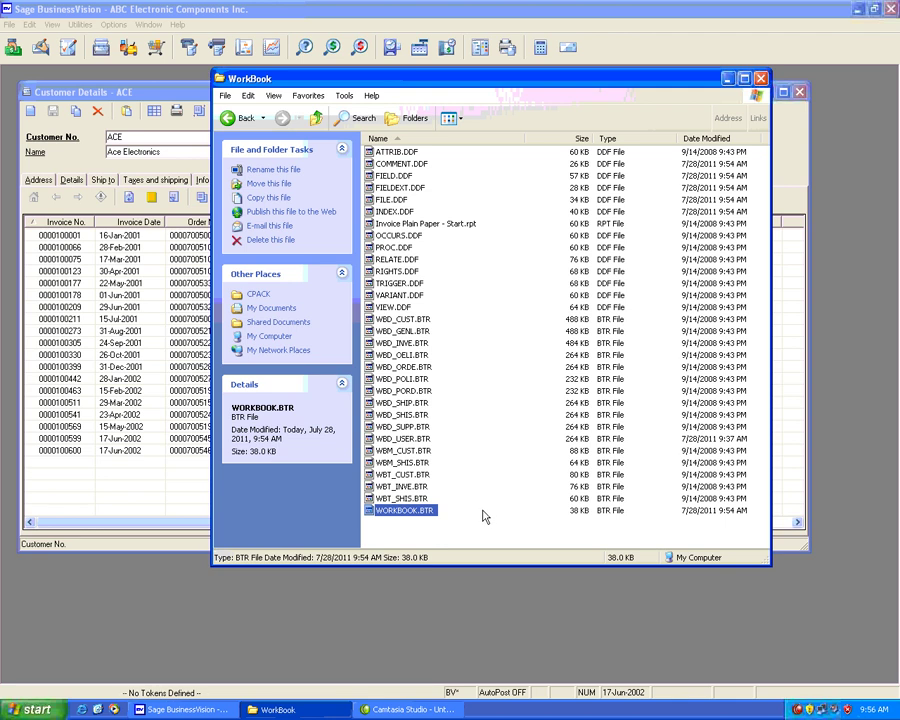
pyautogui.click(398, 320)
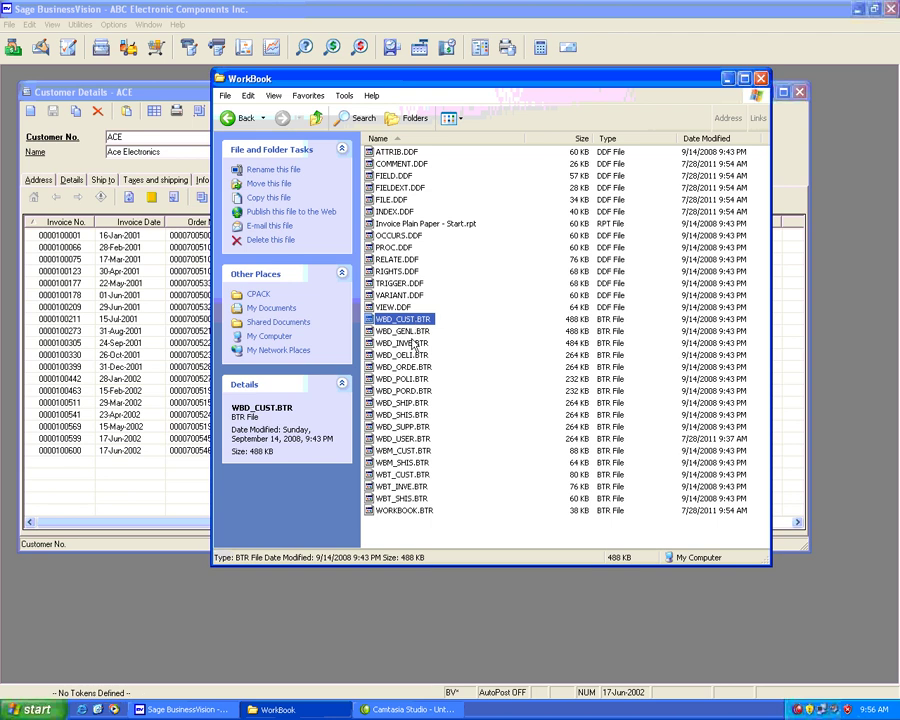
pyautogui.click(404, 451)
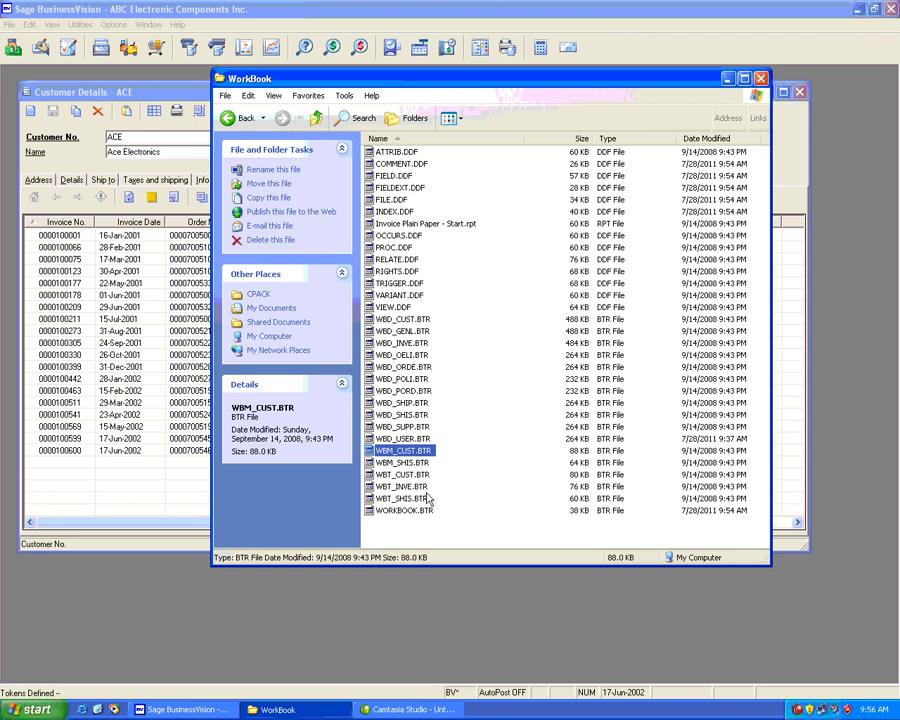
pyautogui.click(495, 498)
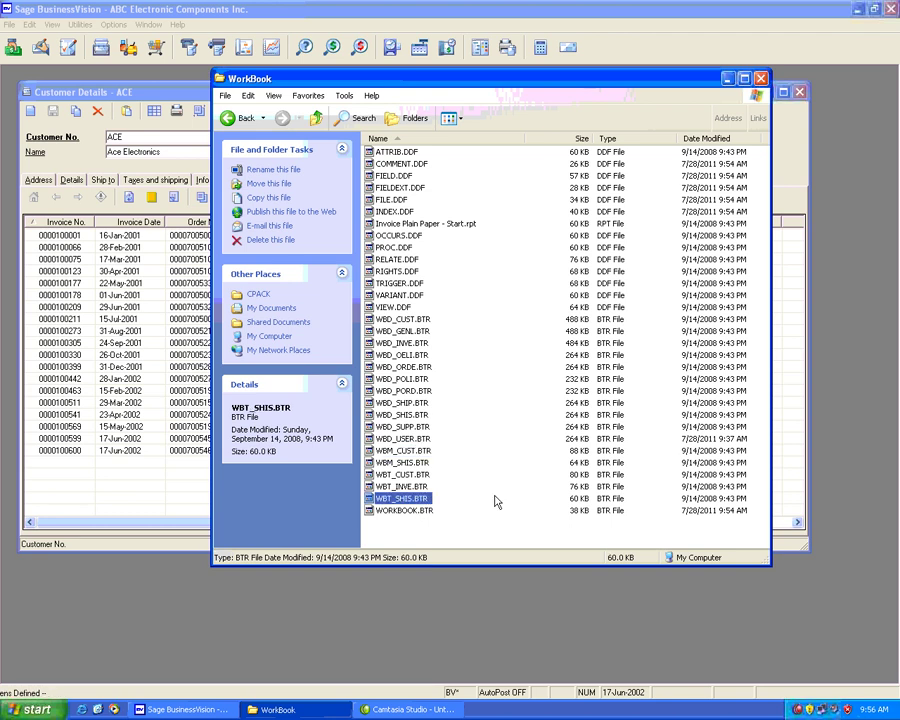
# - Examine the WBT_CUST.BTR data file, and close the WorkBook folder and the Ace Electronics customer details
pyautogui.click(419, 475)
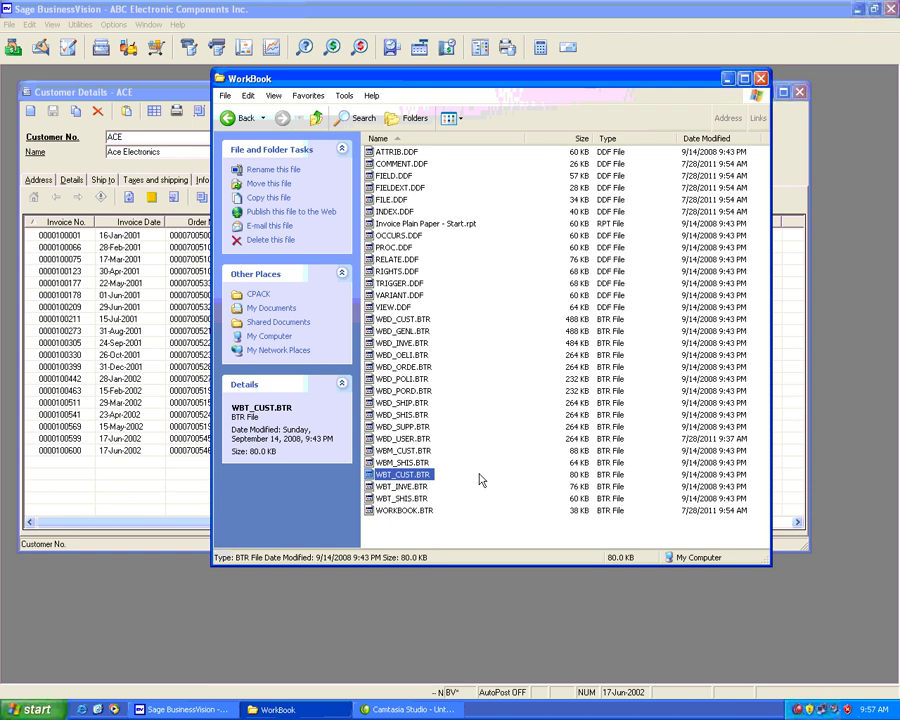
pyautogui.click(760, 78)
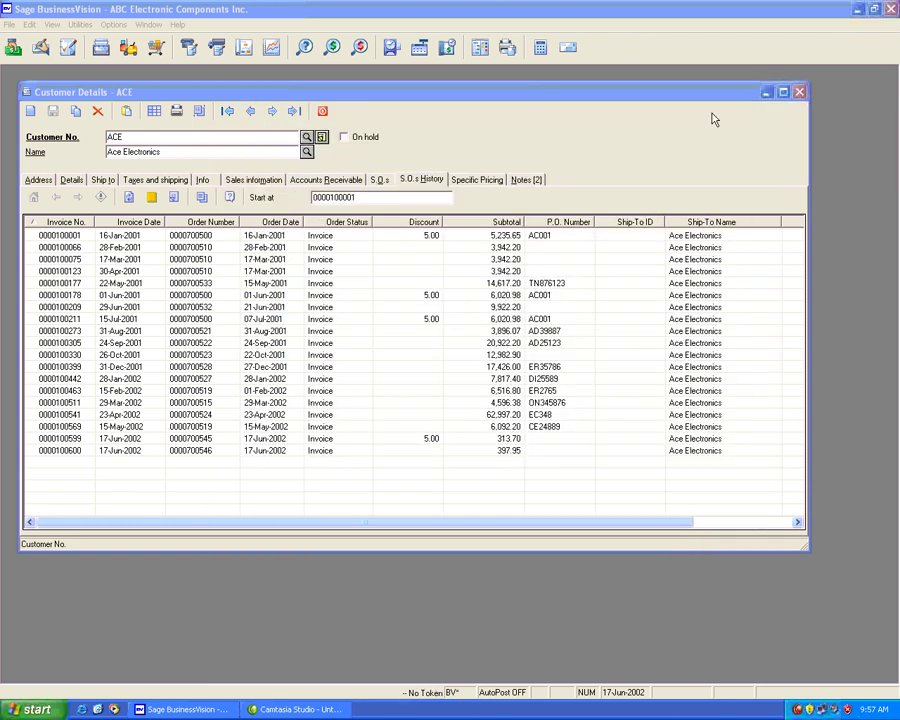
pyautogui.click(322, 112)
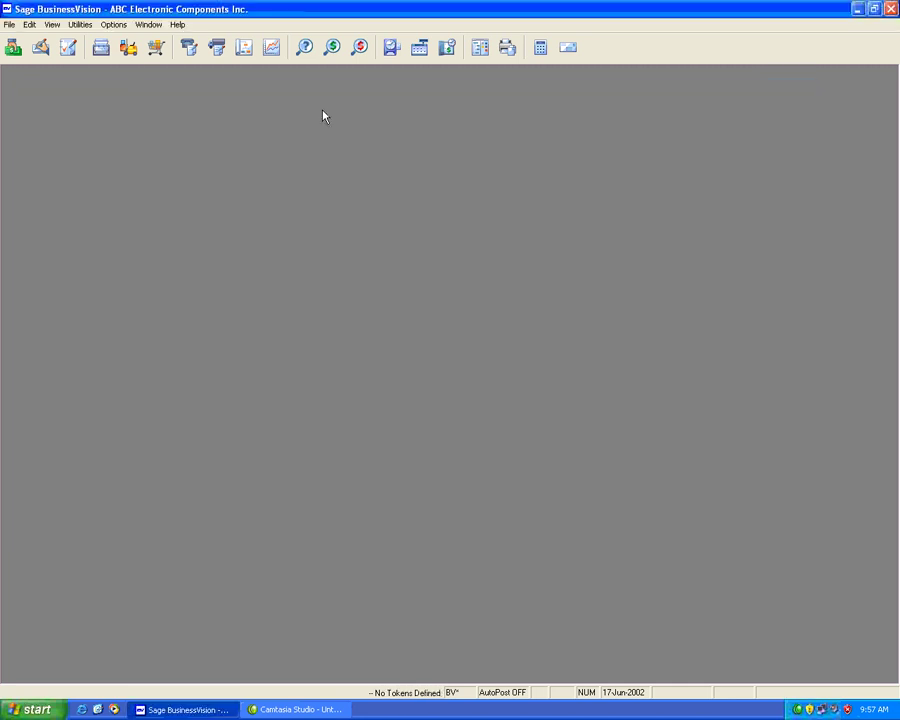
# - Open the Report Designer
pyautogui.click(7, 25)
pyautogui.moveTo(30, 58)
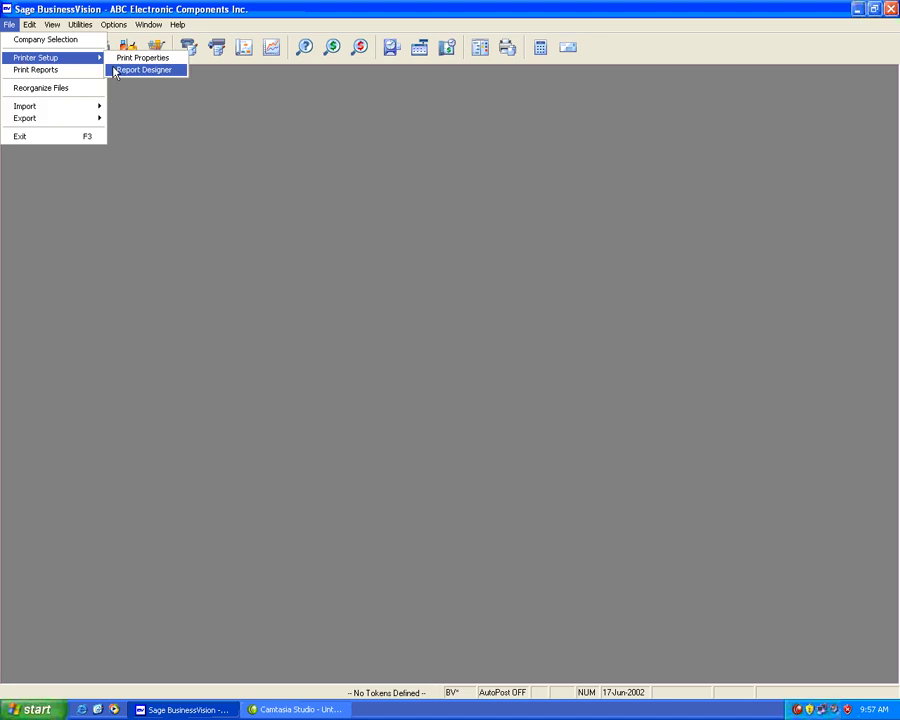
pyautogui.click(140, 70)
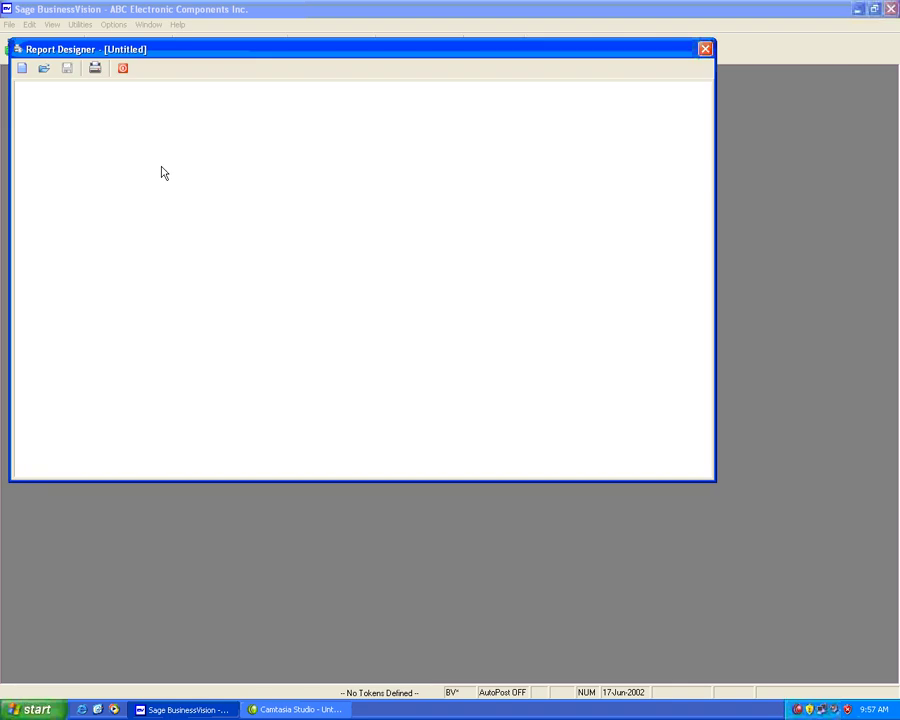
# - Open the report Invoice Plain Paper - Start.rpt from the Reports folder and reposition the designer window
pyautogui.click(43, 69)
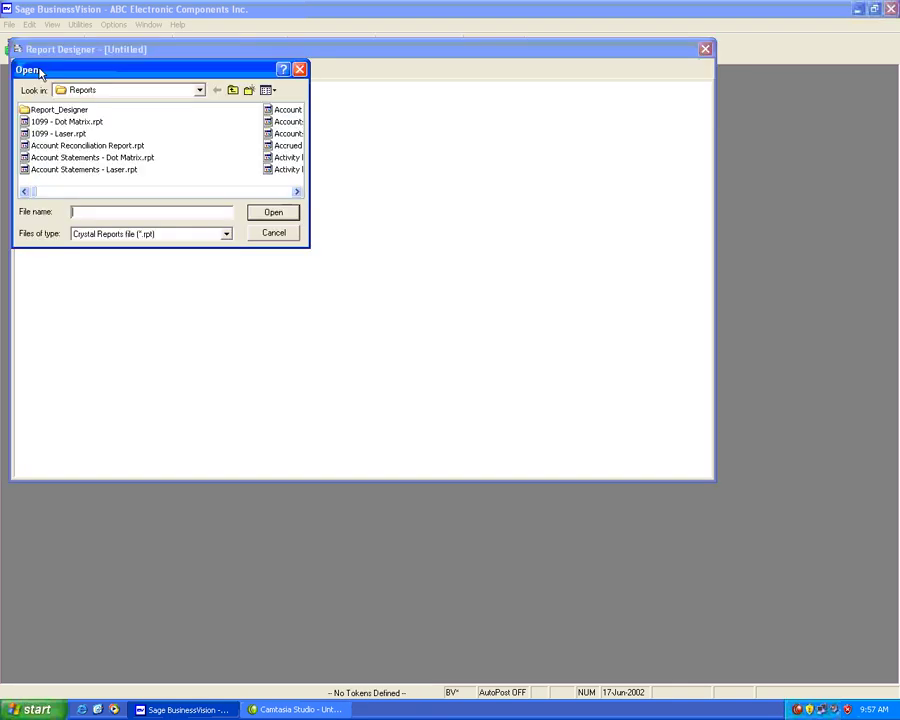
pyautogui.click(198, 90)
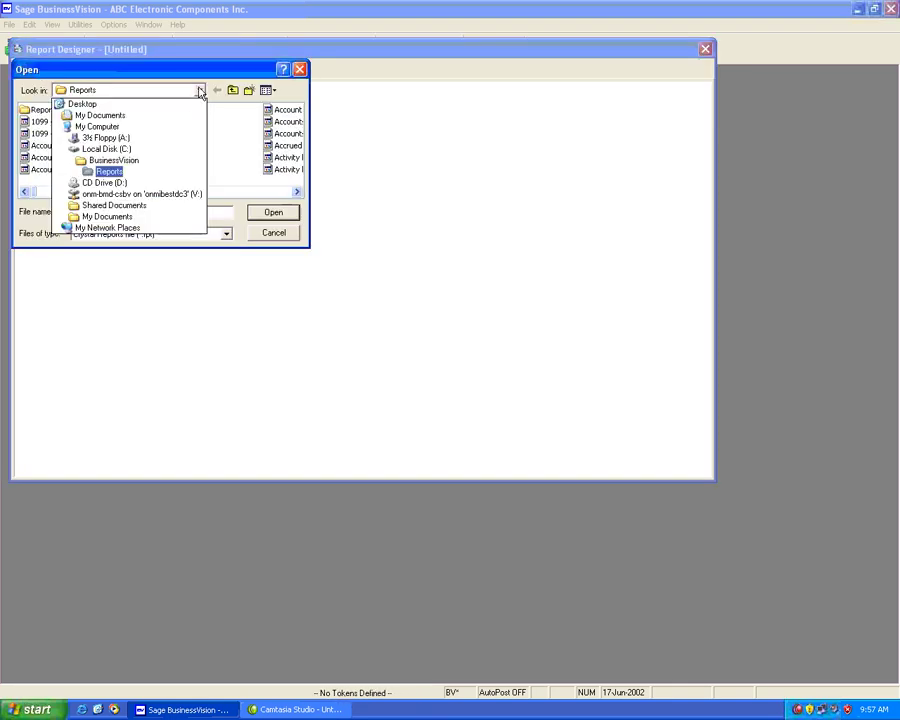
pyautogui.click(121, 172)
pyautogui.click(87, 170)
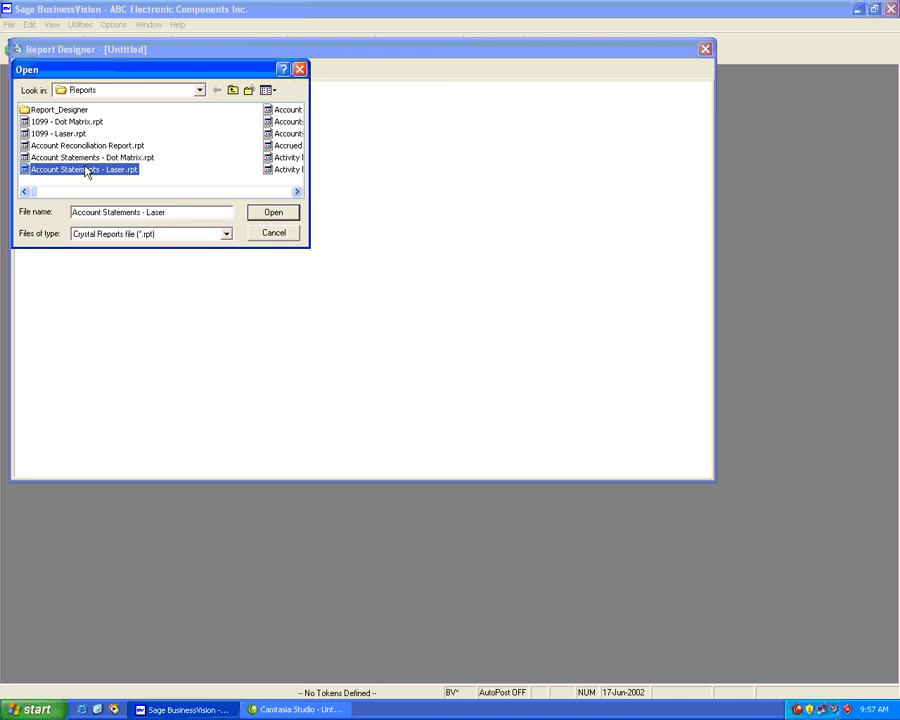
pyautogui.press('i')
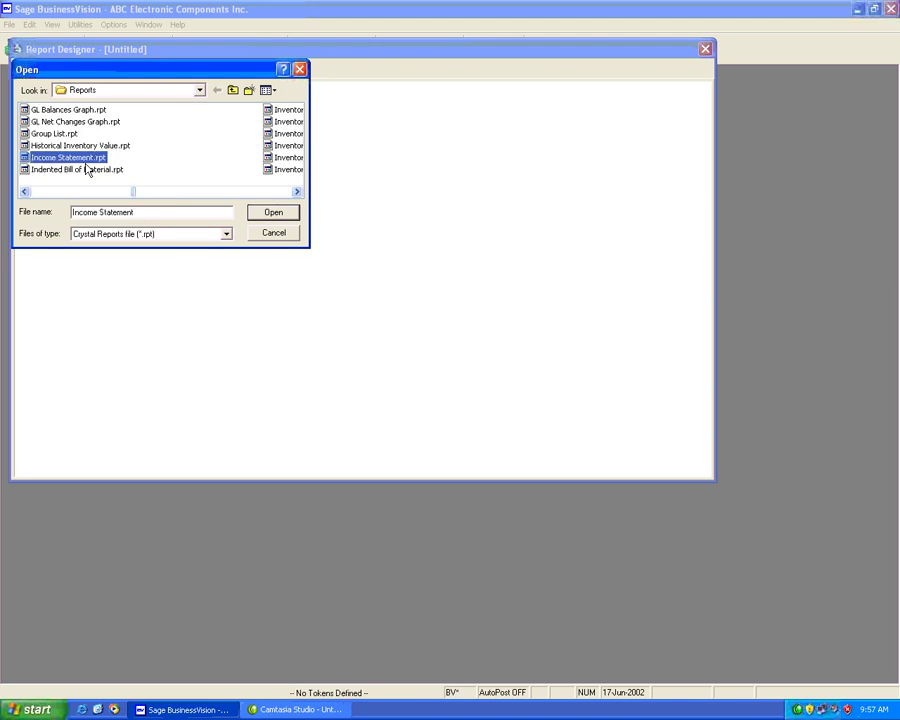
pyautogui.click(296, 193)
pyautogui.click(296, 192)
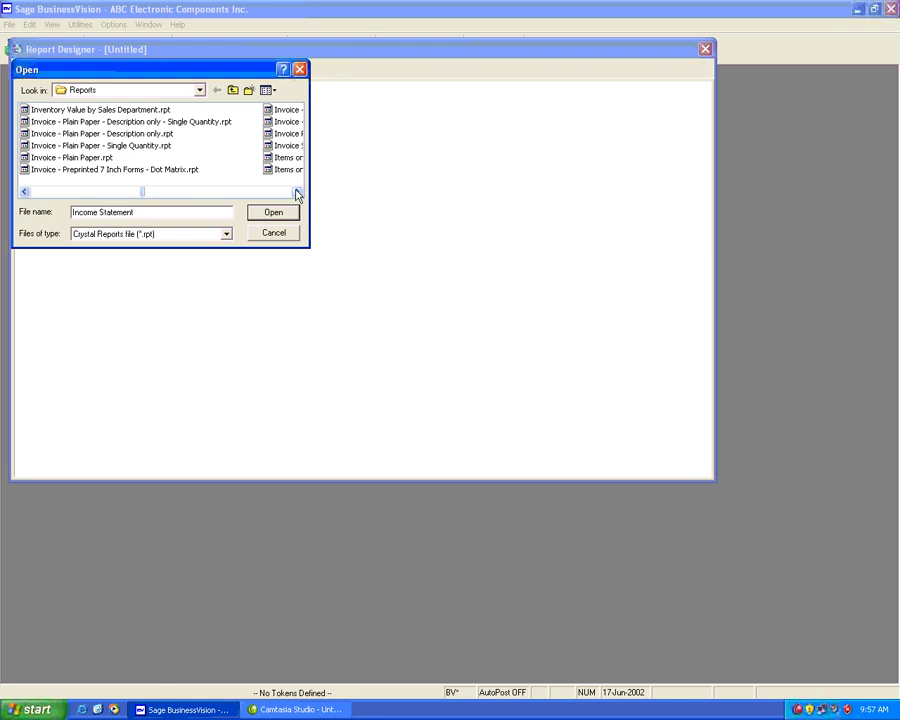
pyautogui.click(296, 193)
pyautogui.click(110, 133)
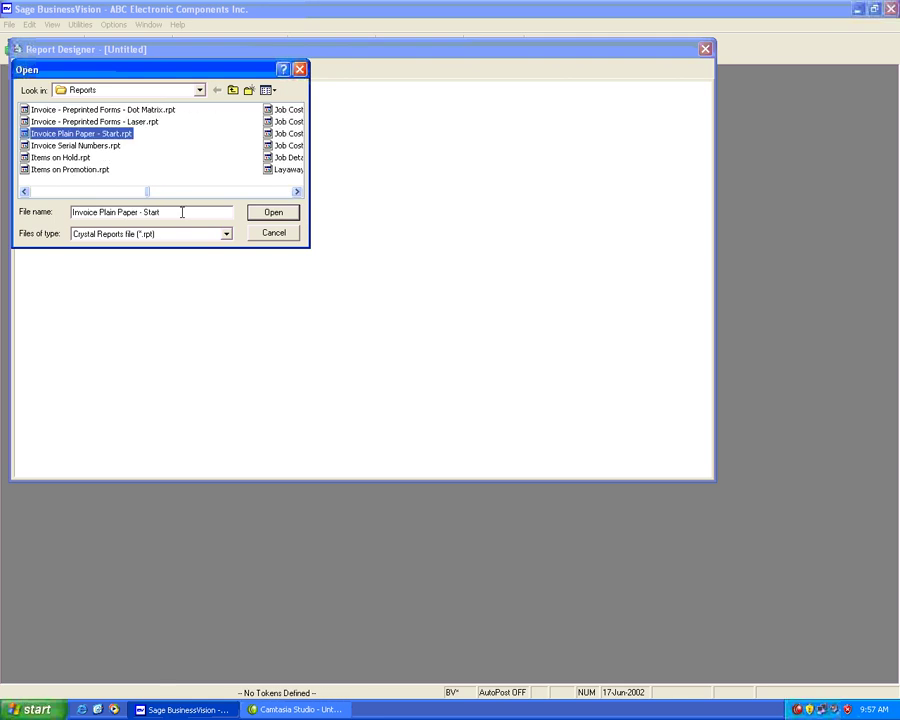
pyautogui.click(267, 216)
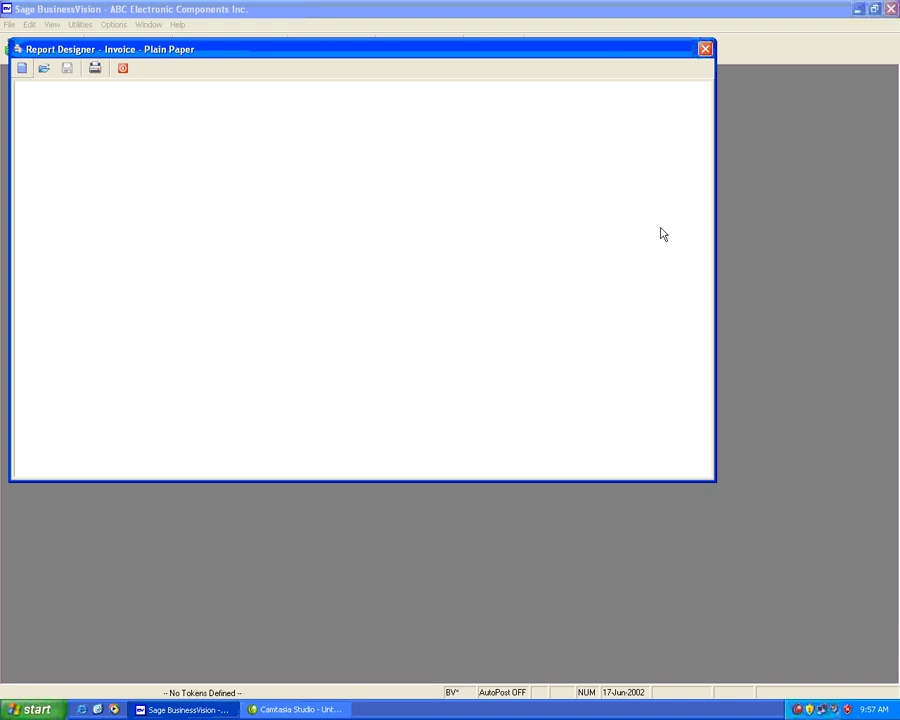
pyautogui.moveTo(183, 52); pyautogui.dragTo(240, 86)
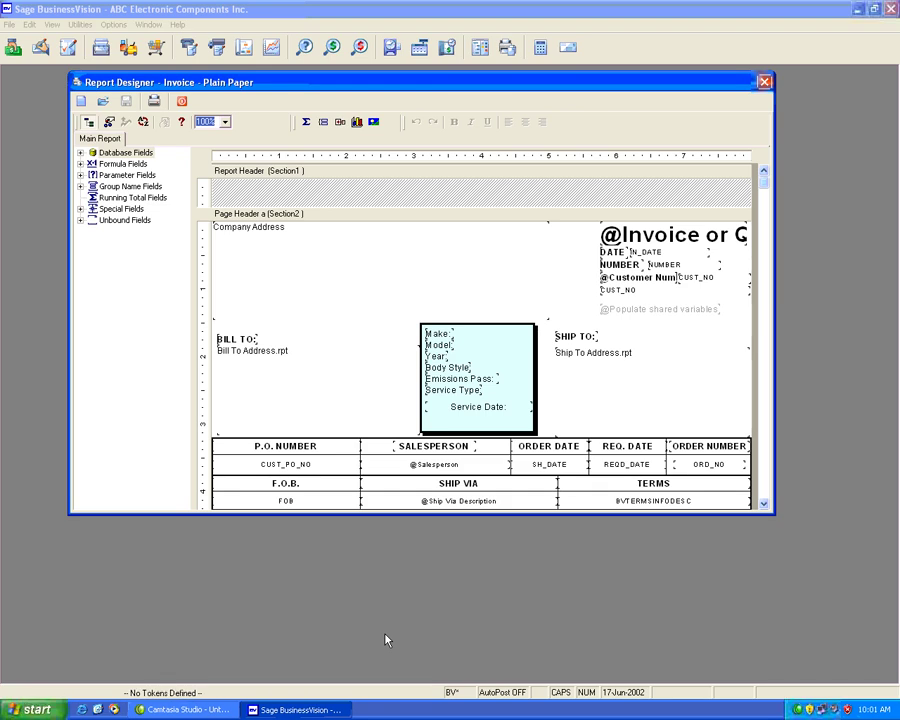
# - Examine the vehicle information box in the invoice's page header and the Recommendations box in its page footer
pyautogui.click(537, 432)
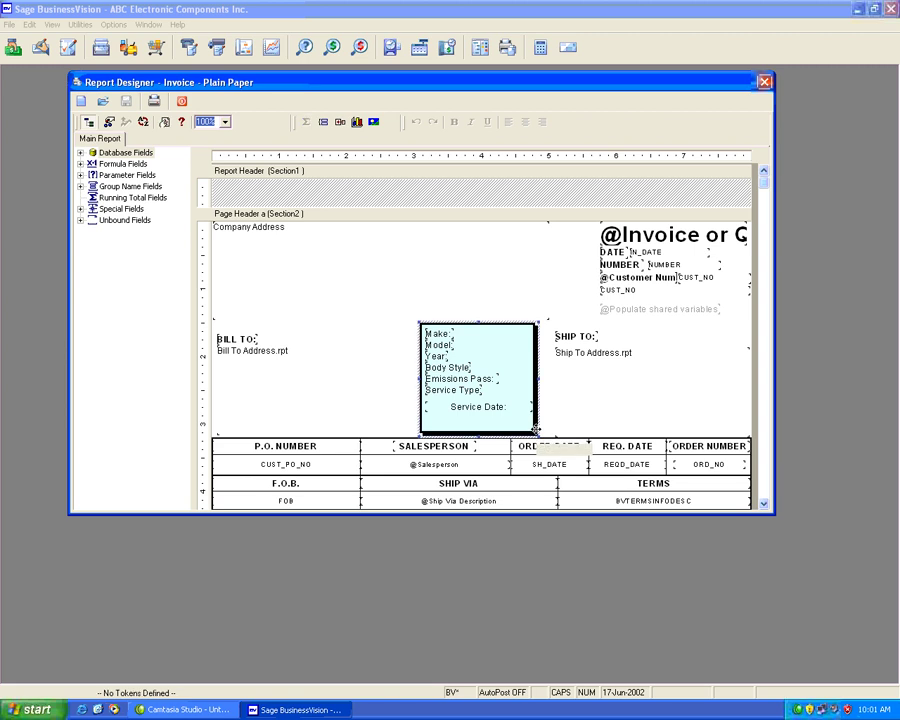
pyautogui.click(479, 380)
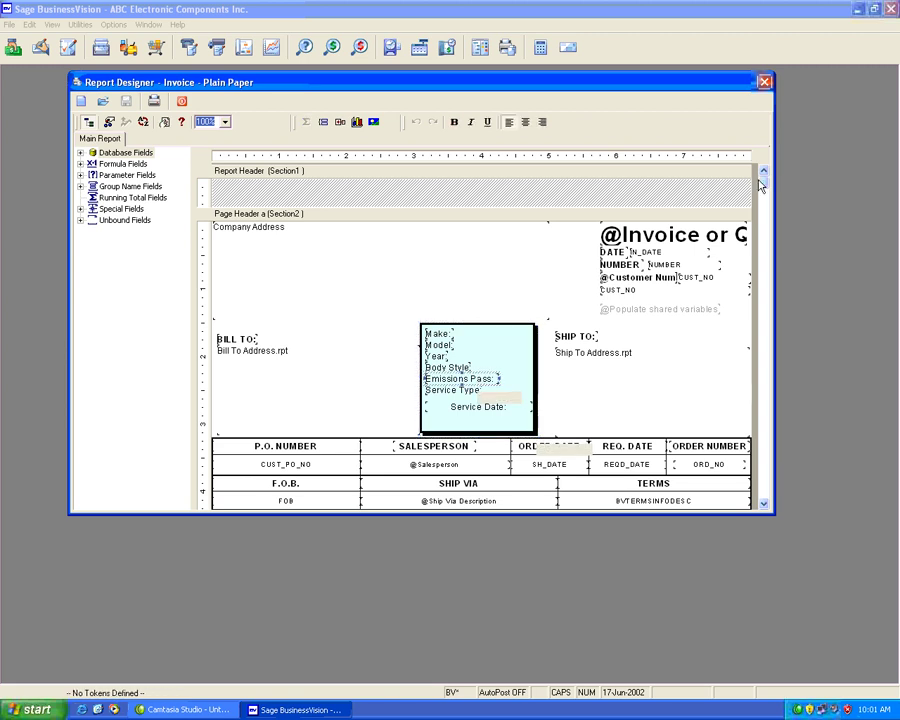
pyautogui.moveTo(762, 182); pyautogui.dragTo(763, 497)
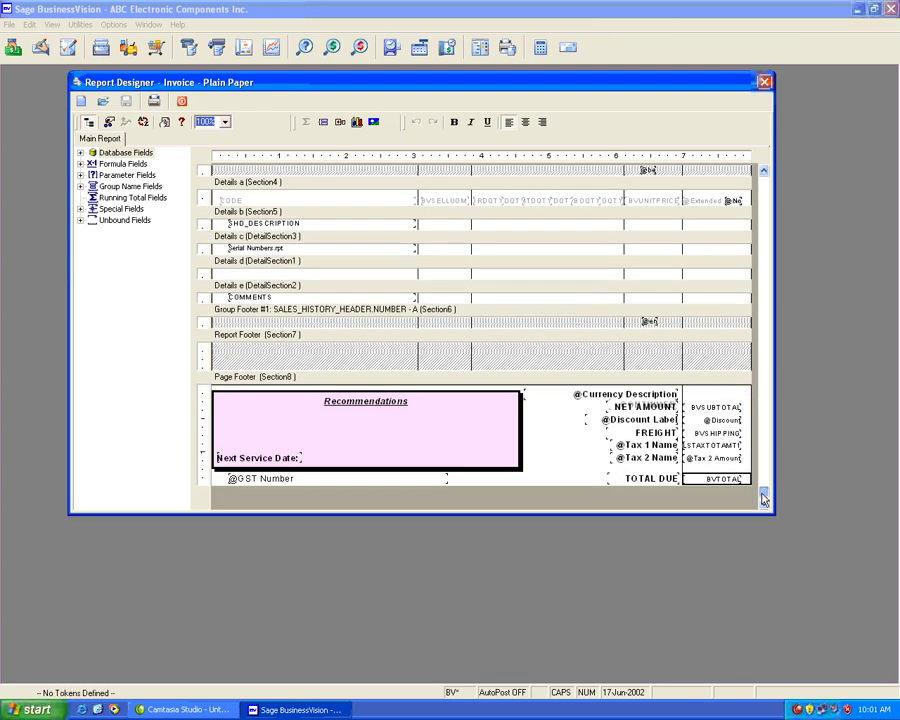
pyautogui.click(520, 464)
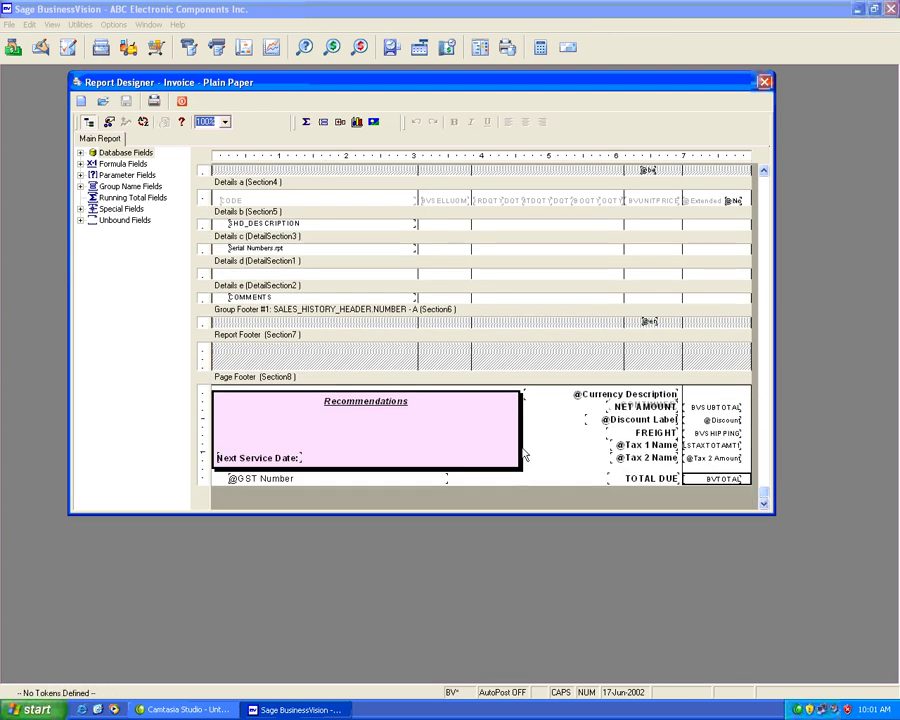
pyautogui.click(517, 391)
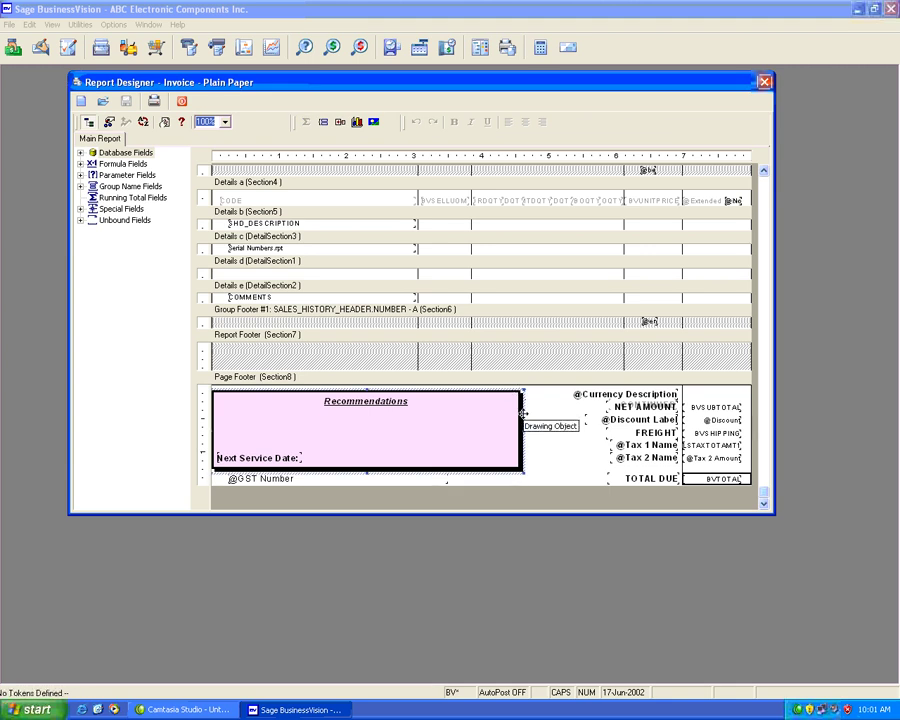
pyautogui.click(403, 402)
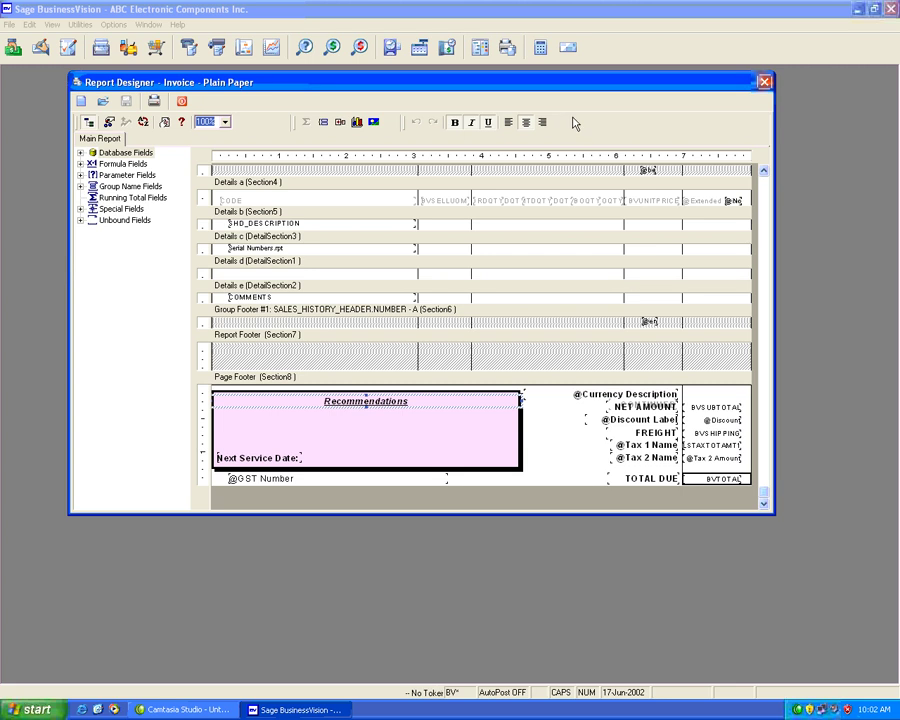
# - List the report's database fields and open the Database Expert at full-screen size
pyautogui.click(80, 153)
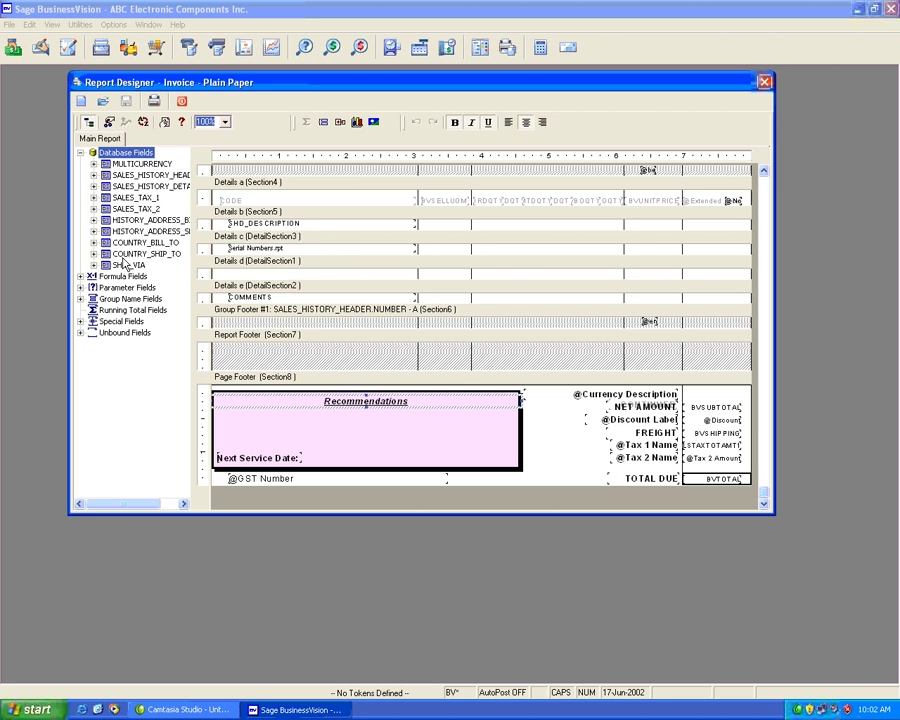
pyautogui.rightClick(130, 358)
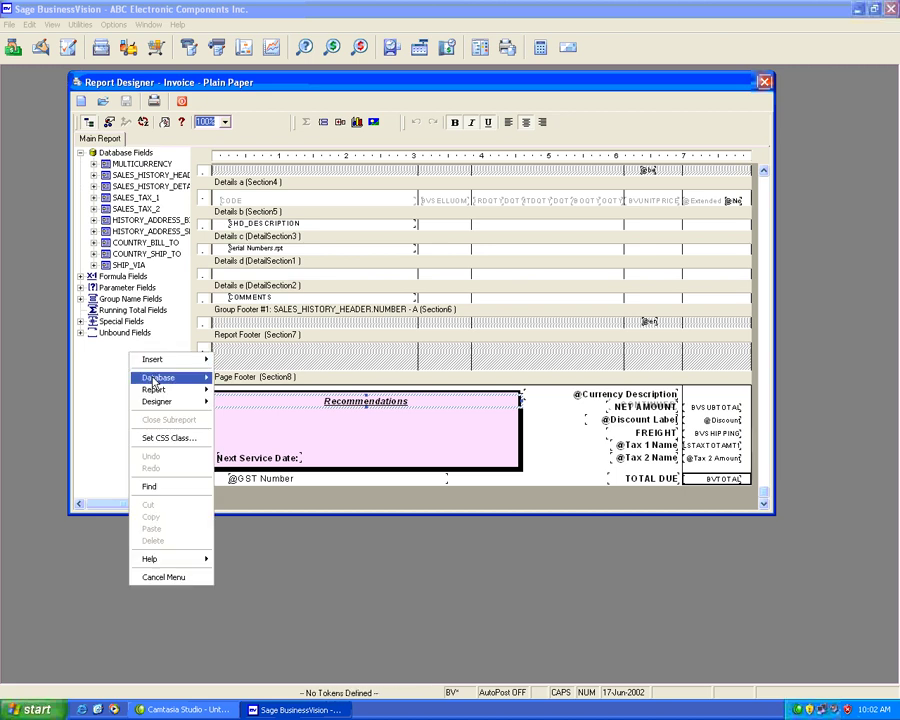
pyautogui.moveTo(157, 378)
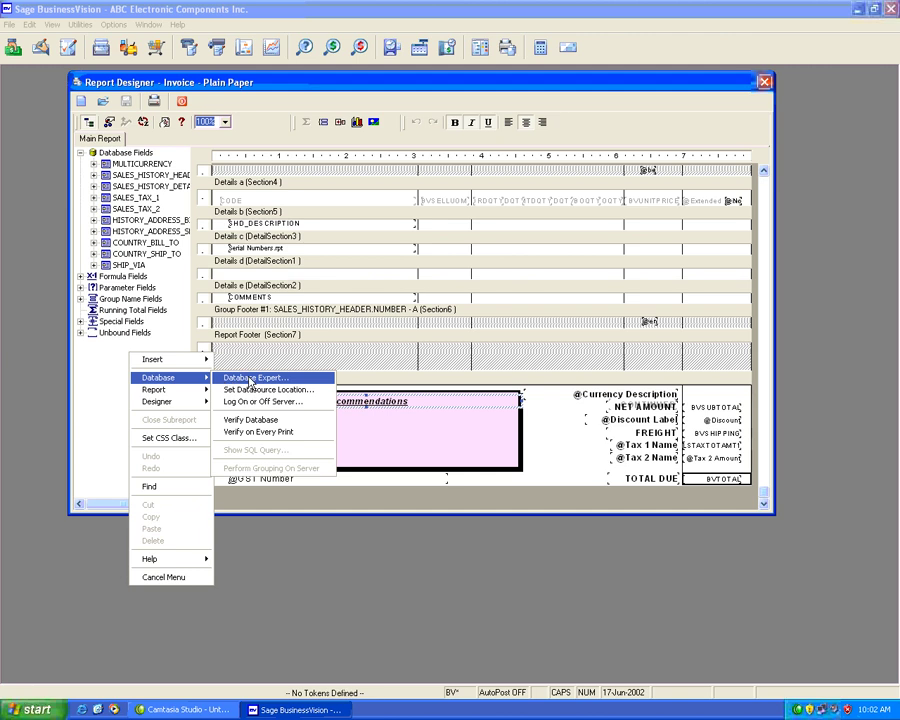
pyautogui.click(250, 381)
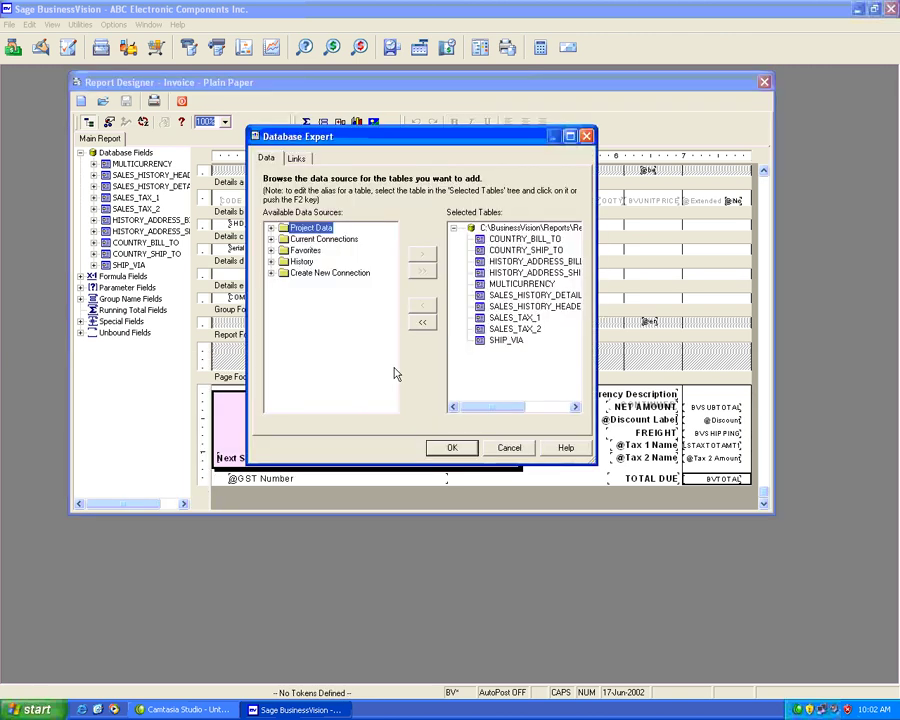
pyautogui.click(569, 136)
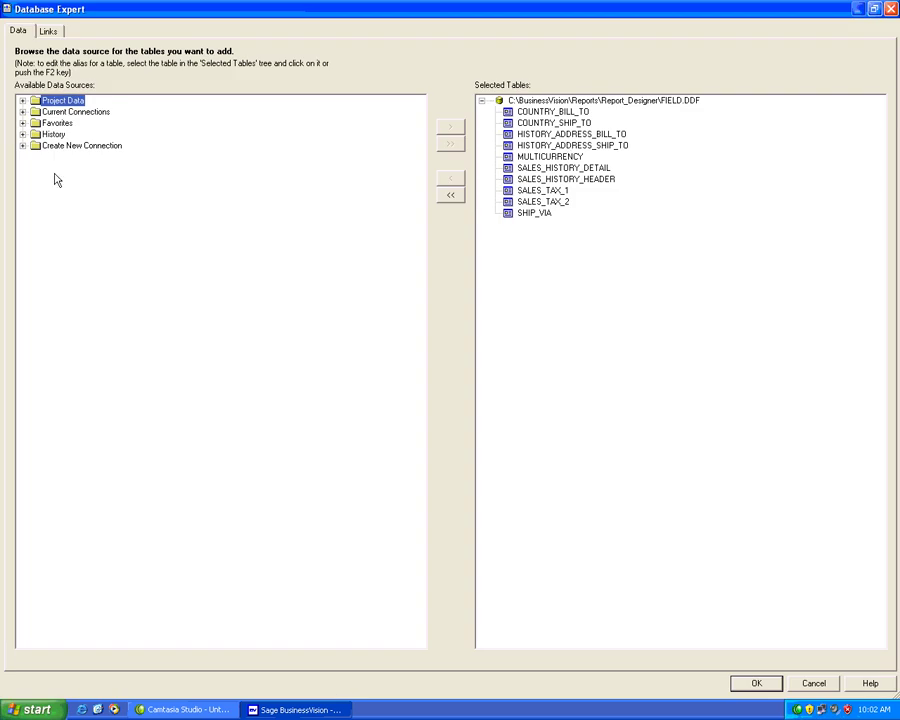
# - Create a new Btrieve connection to the FIELD.DDF dictionary in the BusinessVision\CPACK\WorkBook folder
pyautogui.click(23, 146)
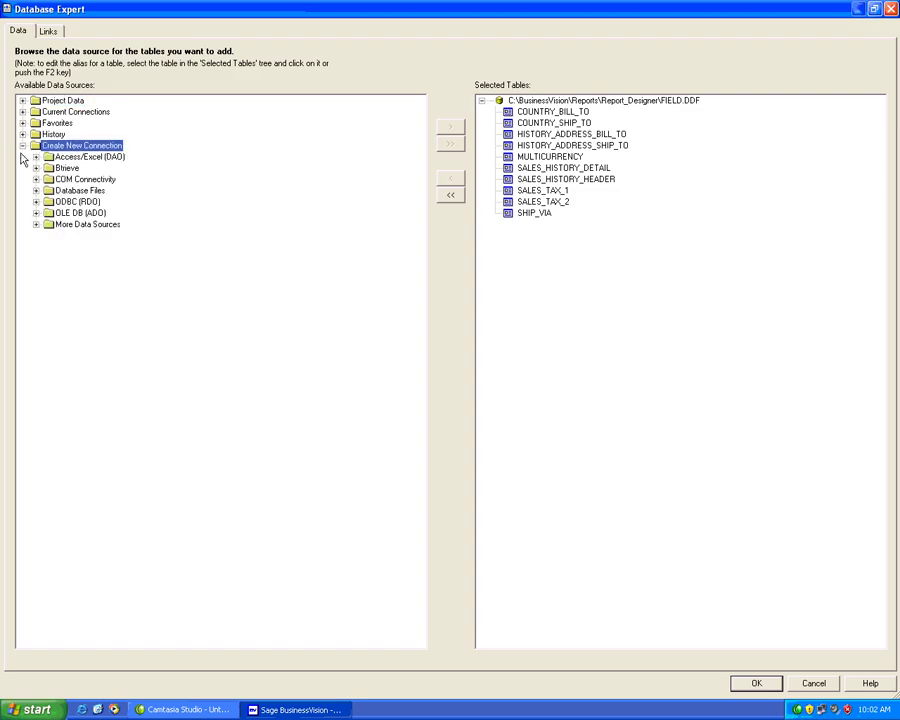
pyautogui.click(36, 168)
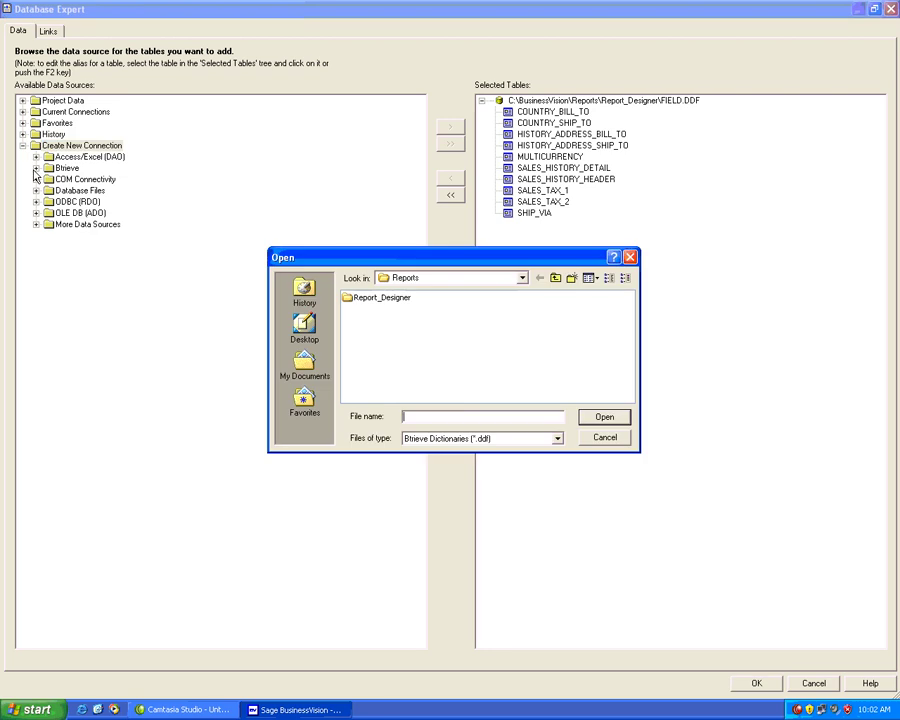
pyautogui.click(521, 280)
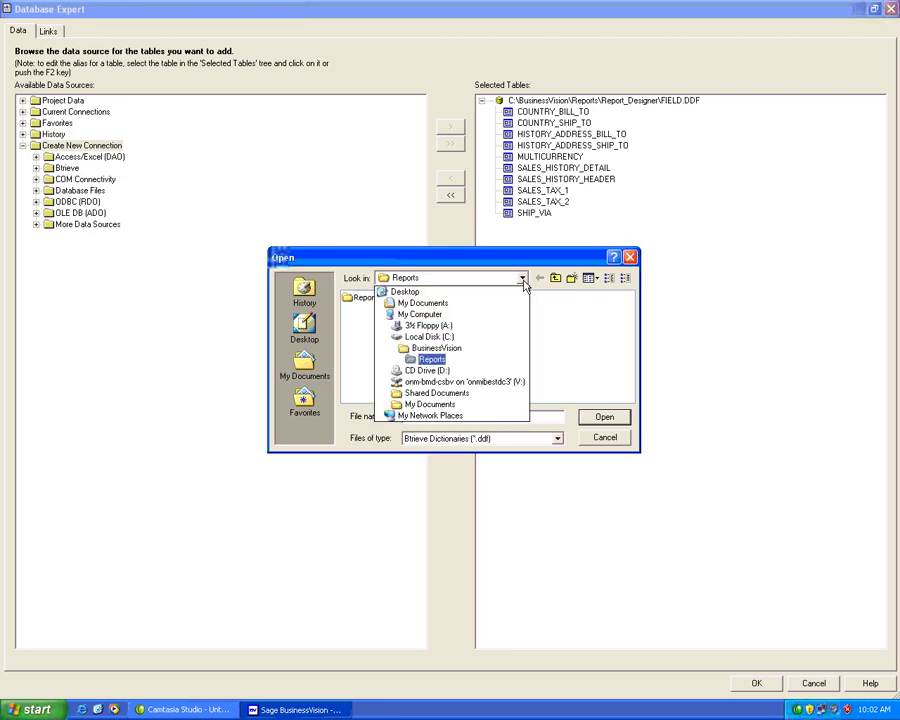
pyautogui.click(440, 348)
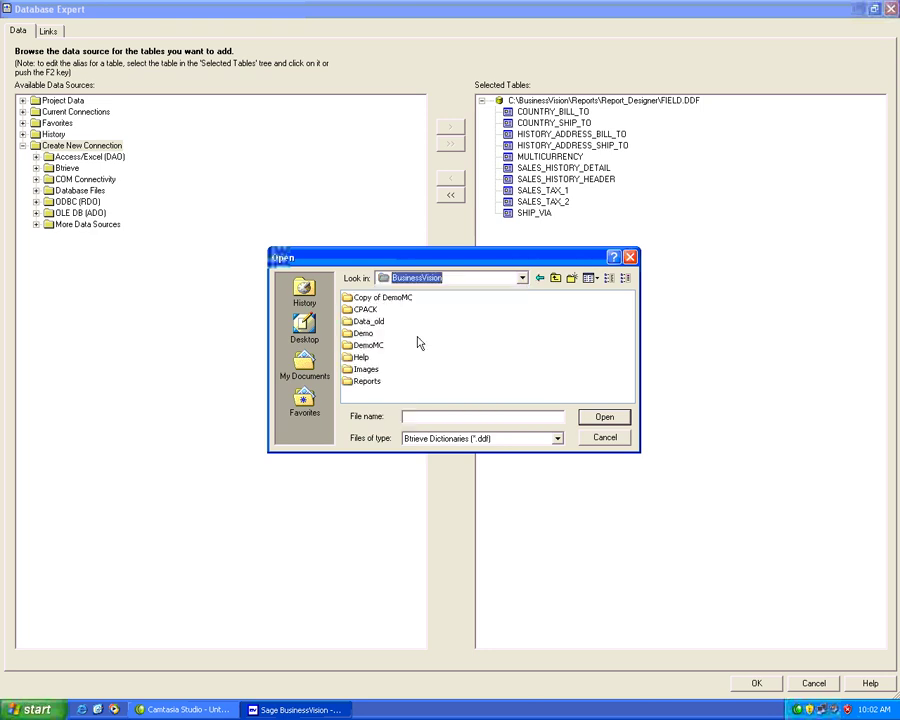
pyautogui.doubleClick(366, 310)
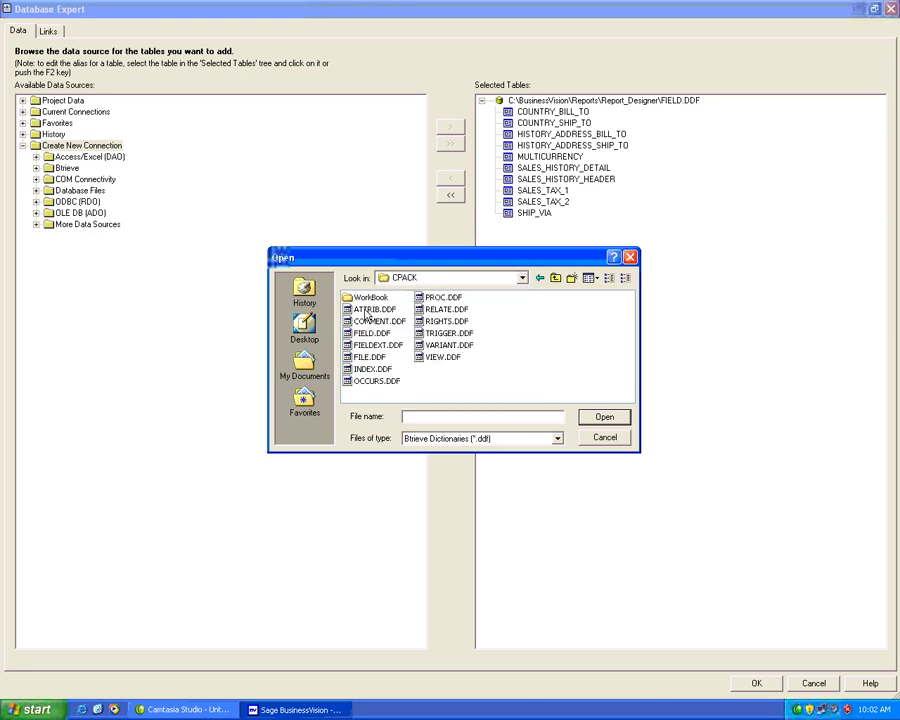
pyautogui.doubleClick(372, 299)
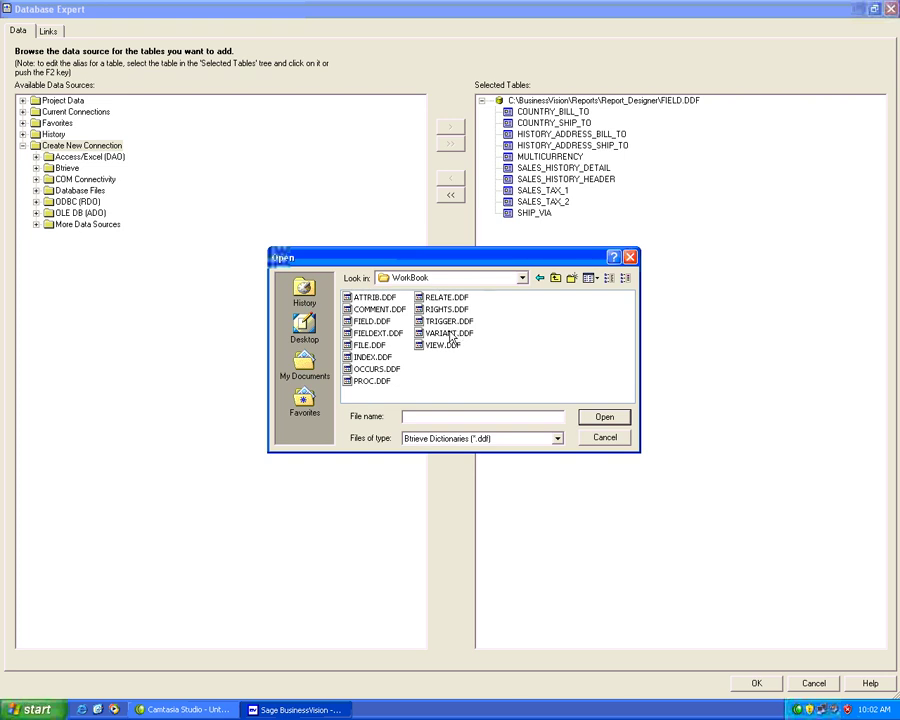
pyautogui.click(375, 322)
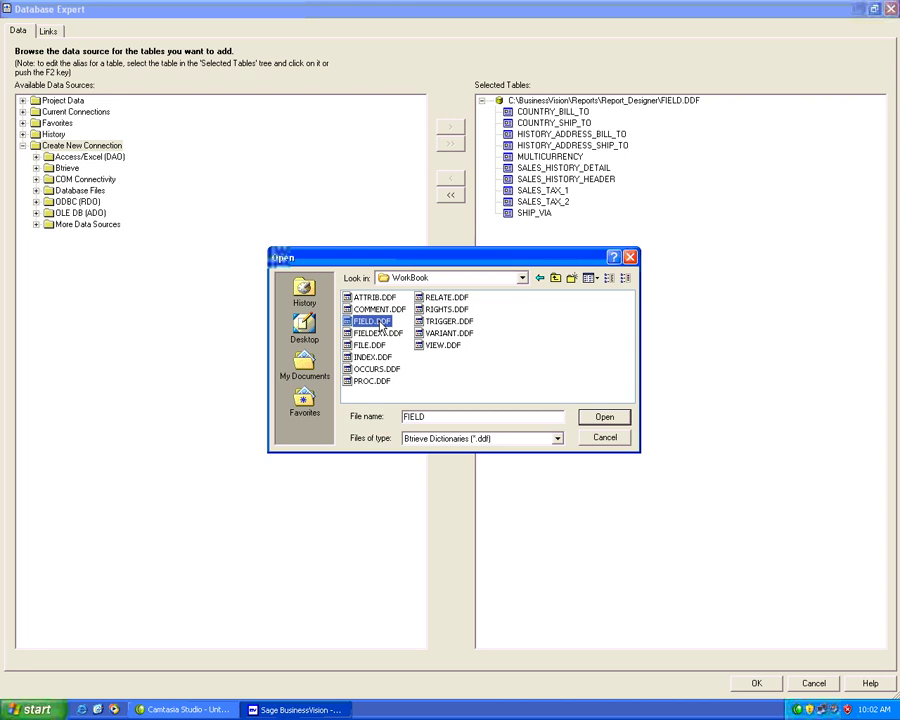
pyautogui.doubleClick(381, 324)
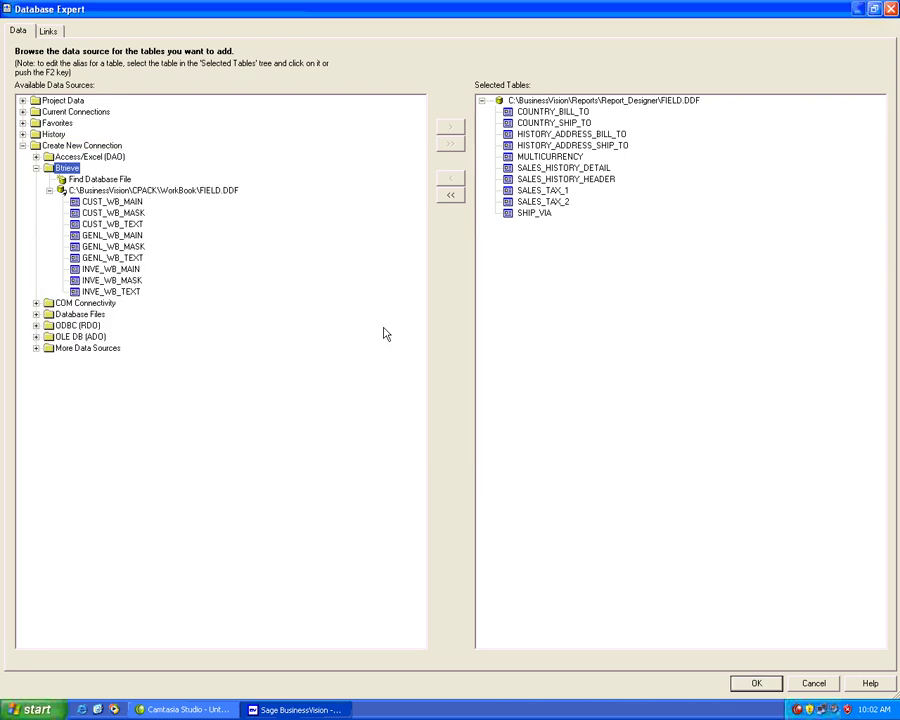
# - Review the WorkBook tables from CUST_WB_MAIN to INVE_WB_TEXT without adding any, and accept the Database Expert
pyautogui.click(127, 203)
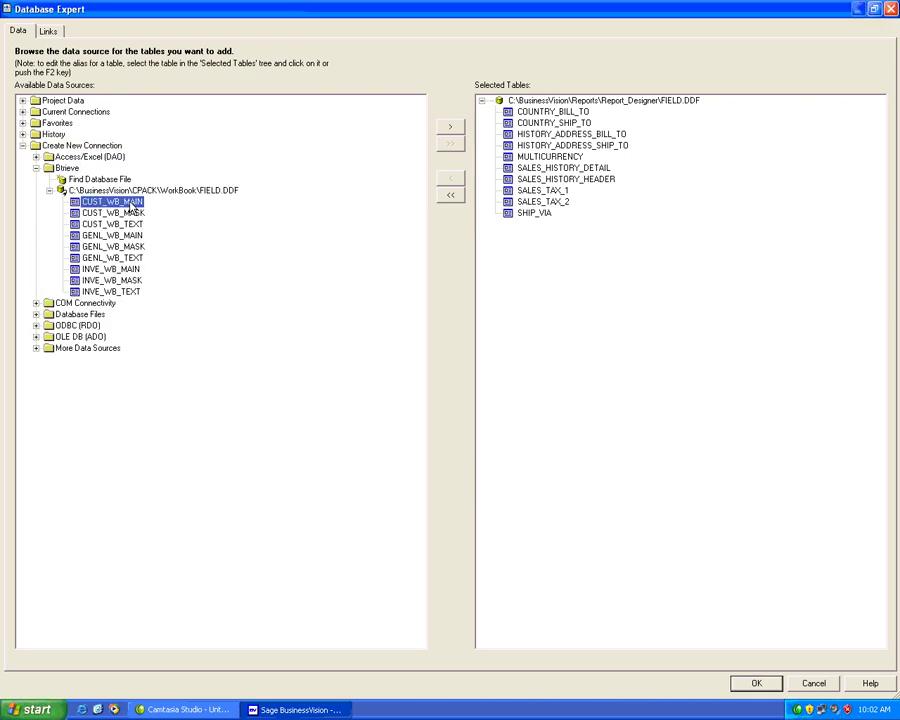
pyautogui.click(110, 291)
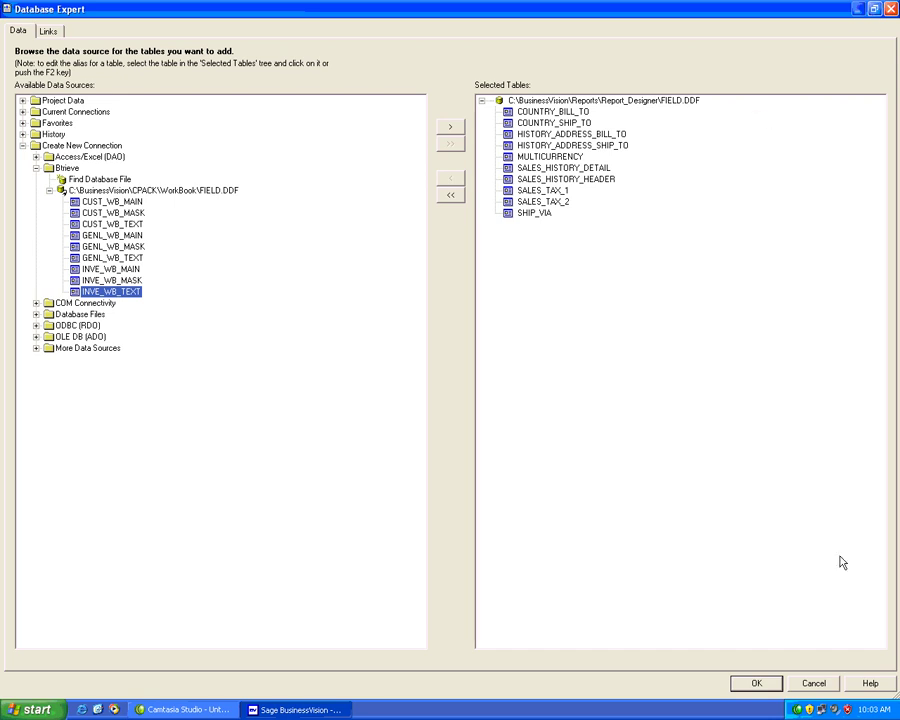
pyautogui.click(757, 684)
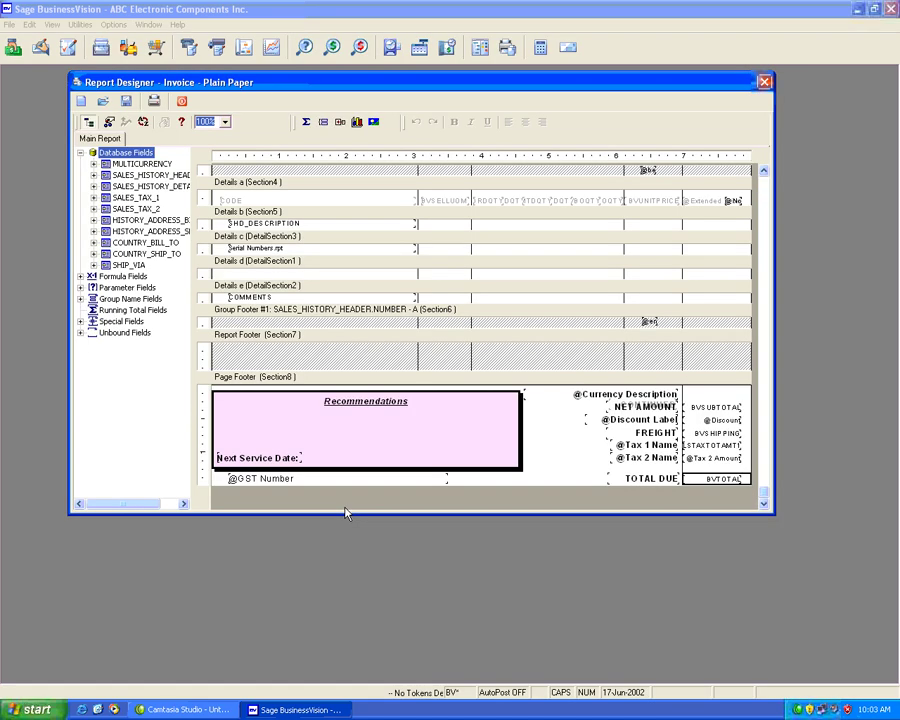
# - Review the data files in the C:\BusinessVision\CPACK\WorkBook folder in Windows Explorer, and return to the Report Designer
pyautogui.click(37, 709)
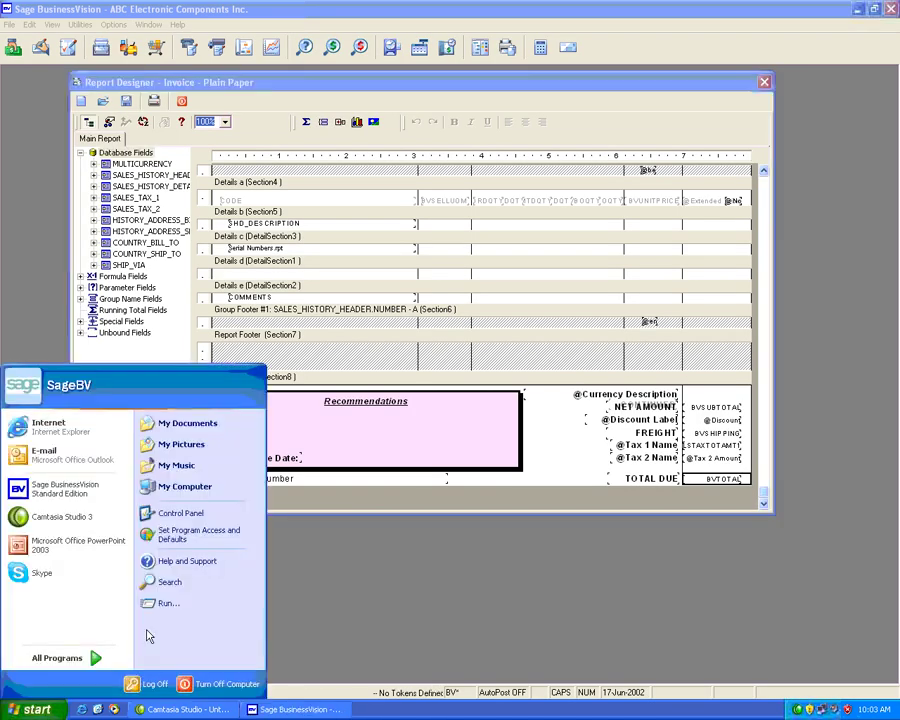
pyautogui.click(190, 488)
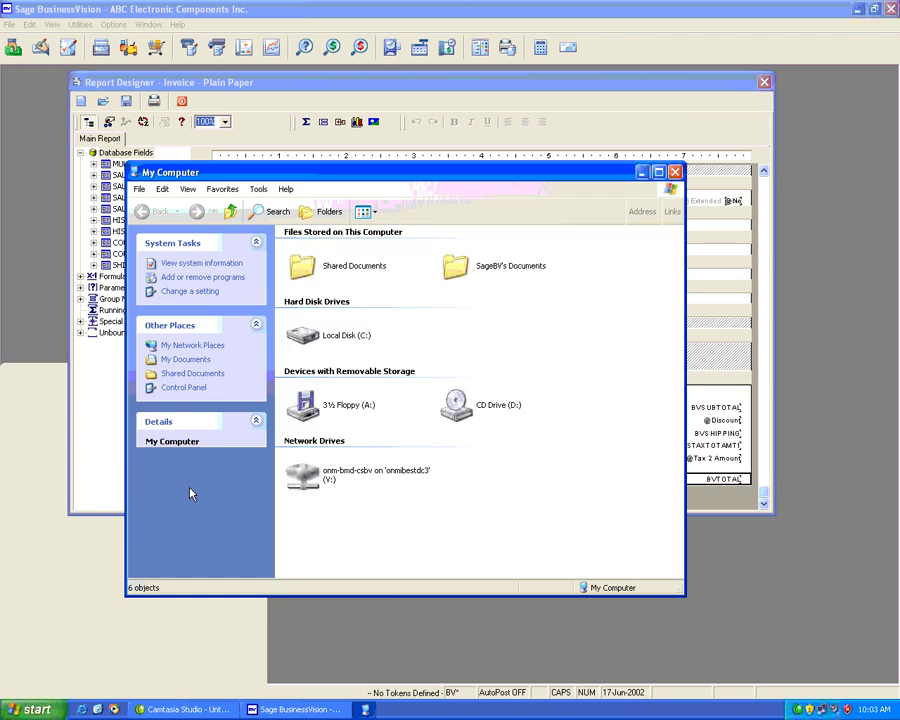
pyautogui.doubleClick(328, 335)
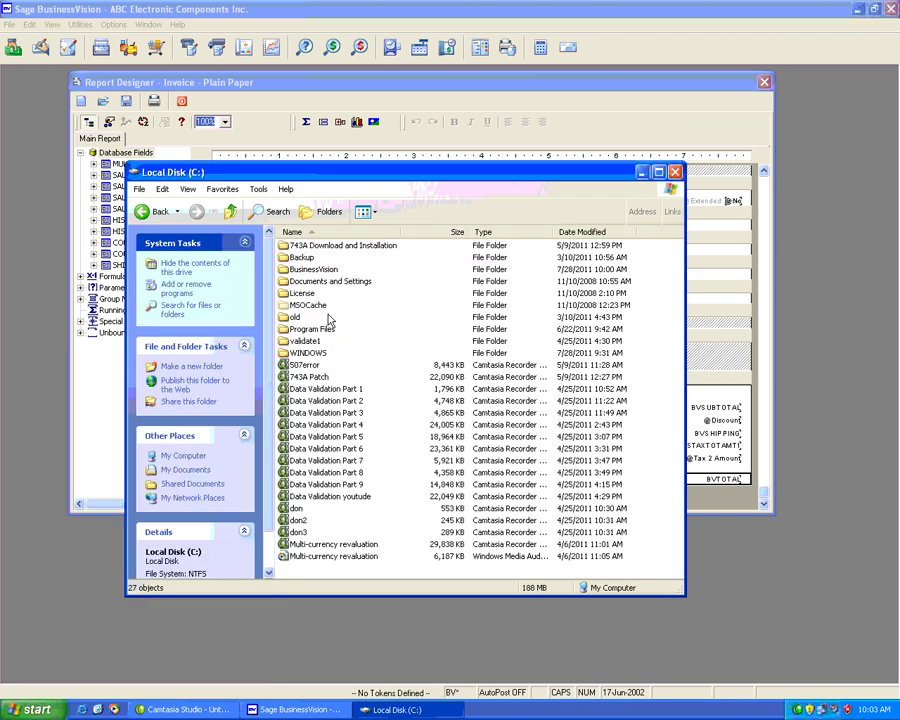
pyautogui.doubleClick(313, 269)
pyautogui.click(297, 258)
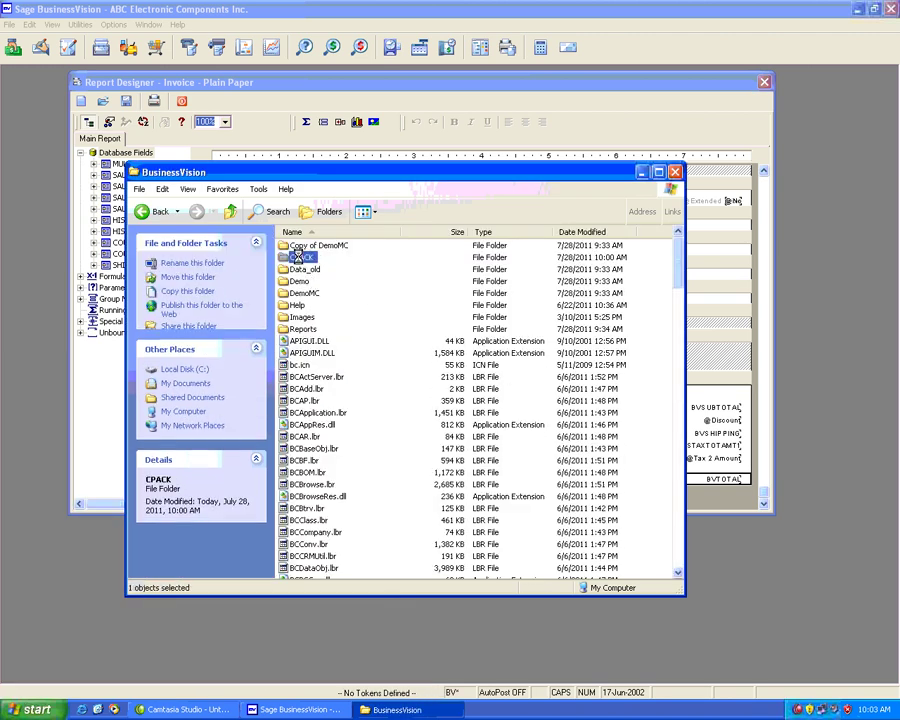
pyautogui.doubleClick(297, 258)
pyautogui.doubleClick(305, 246)
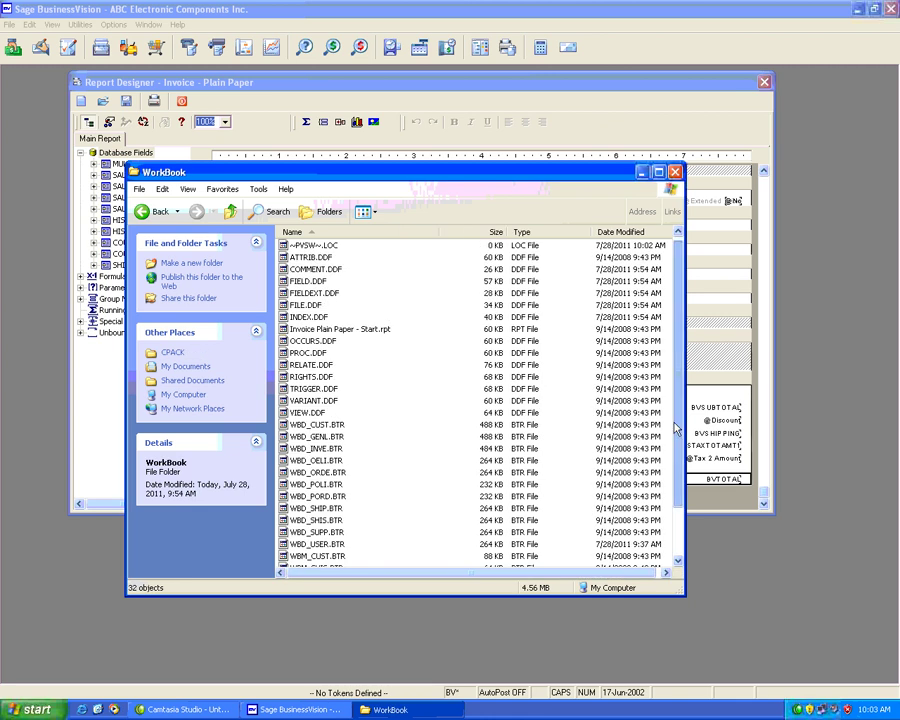
pyautogui.moveTo(676, 428); pyautogui.dragTo(677, 518)
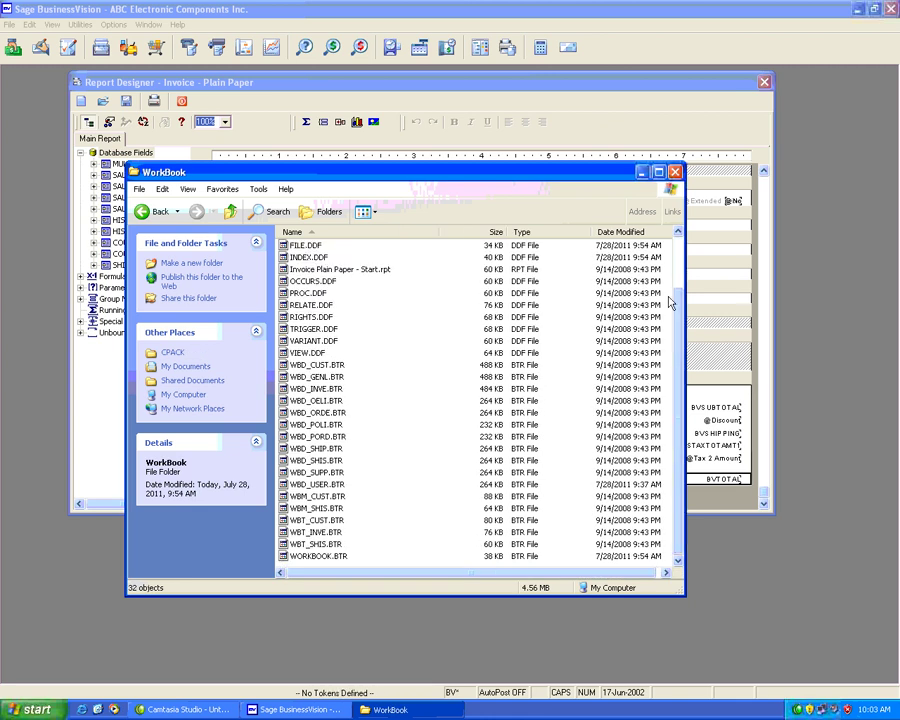
pyautogui.click(683, 108)
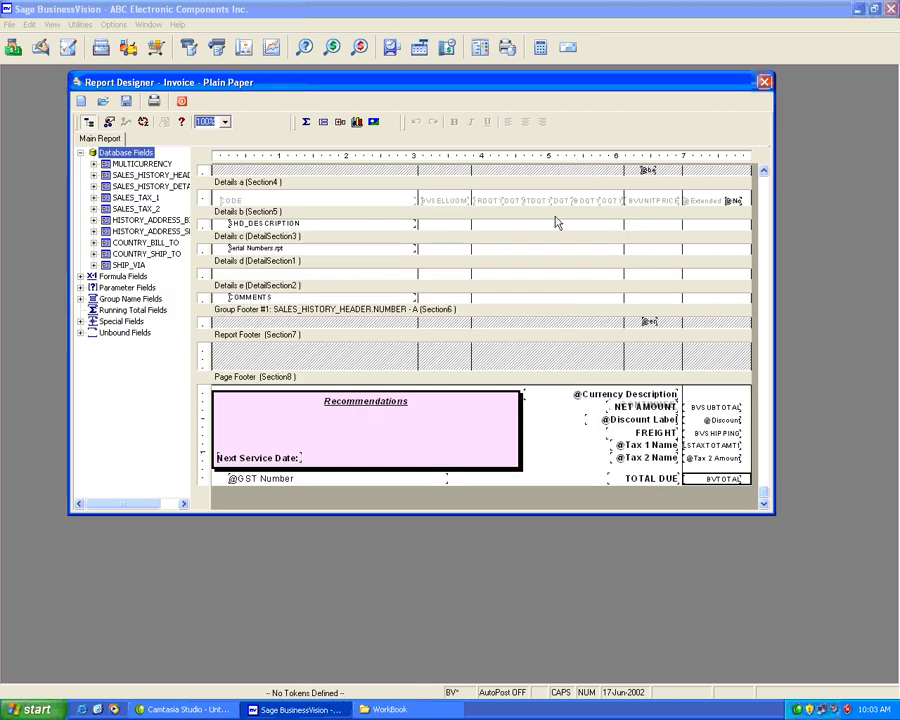
# - Reopen the Database Expert at full-screen size and add the CUST_WB_MAIN table from the WorkBook connection to the report
pyautogui.rightClick(120, 371)
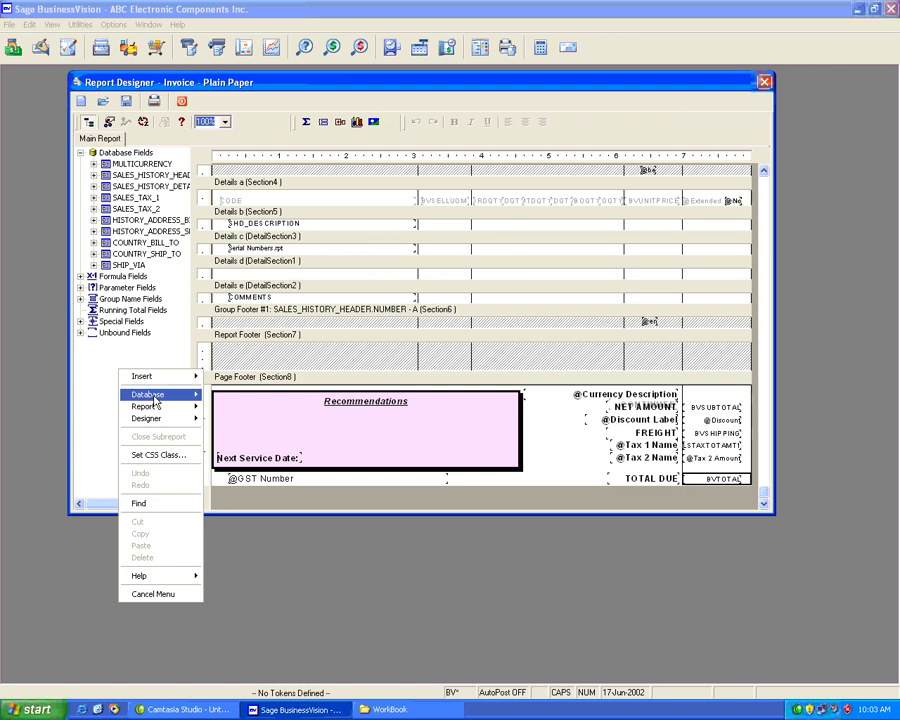
pyautogui.moveTo(193, 400)
pyautogui.click(226, 397)
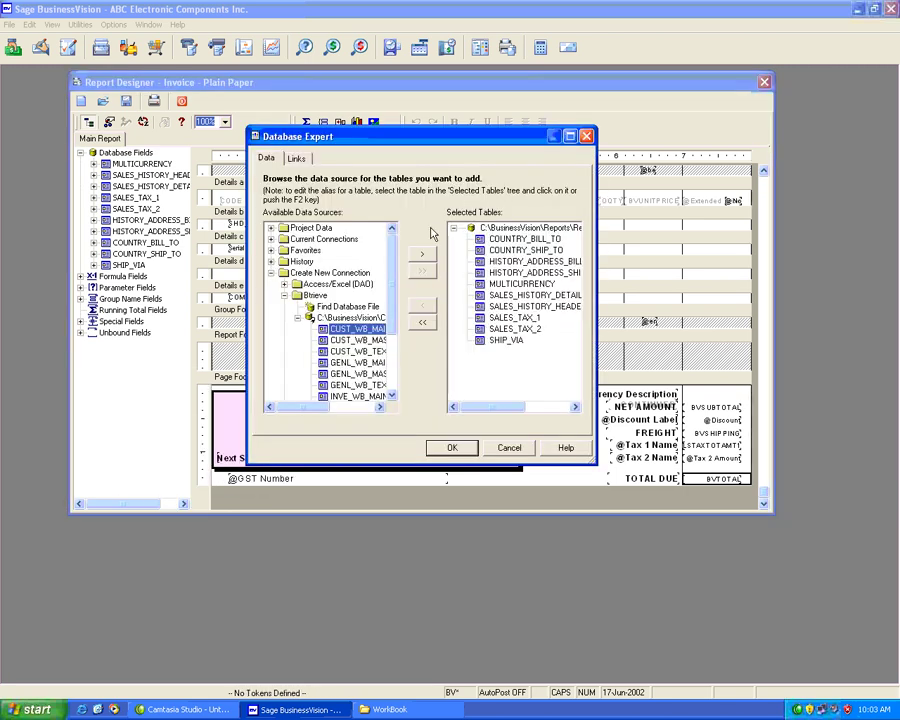
pyautogui.click(569, 135)
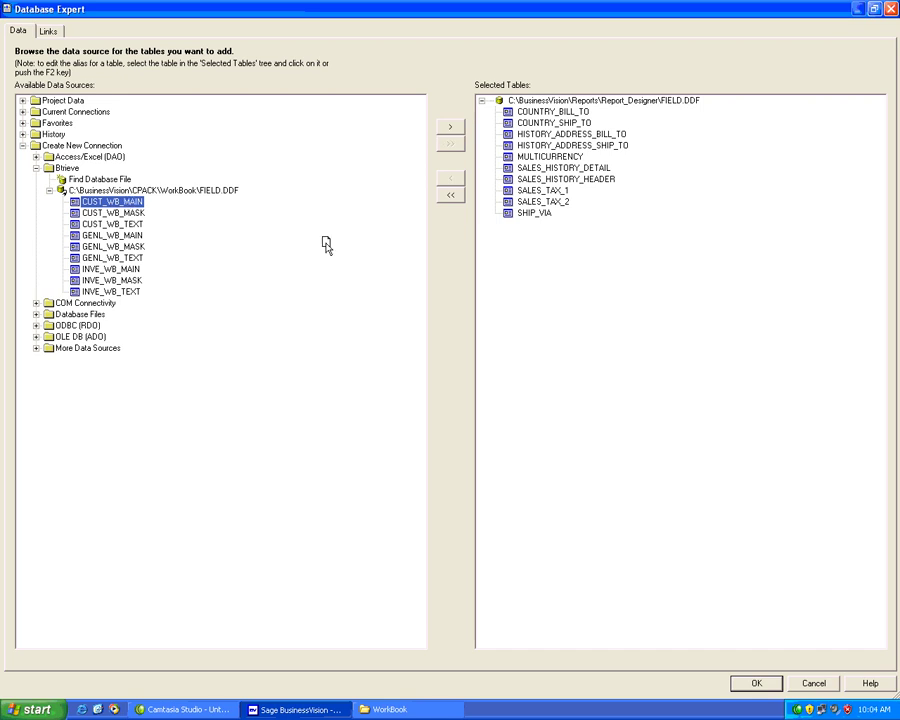
pyautogui.moveTo(325, 245); pyautogui.dragTo(533, 256)
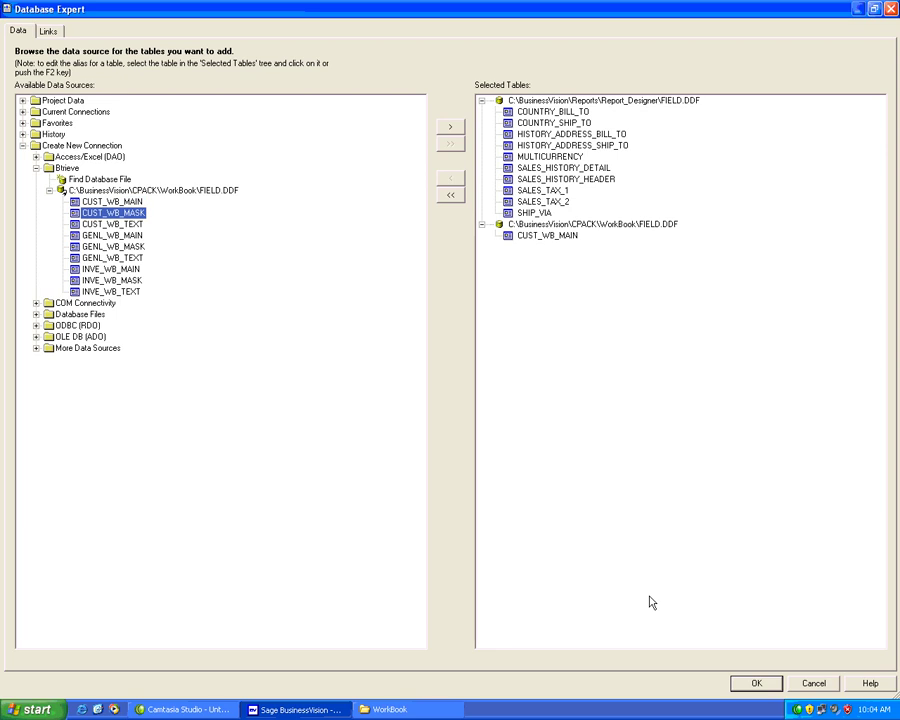
pyautogui.click(756, 685)
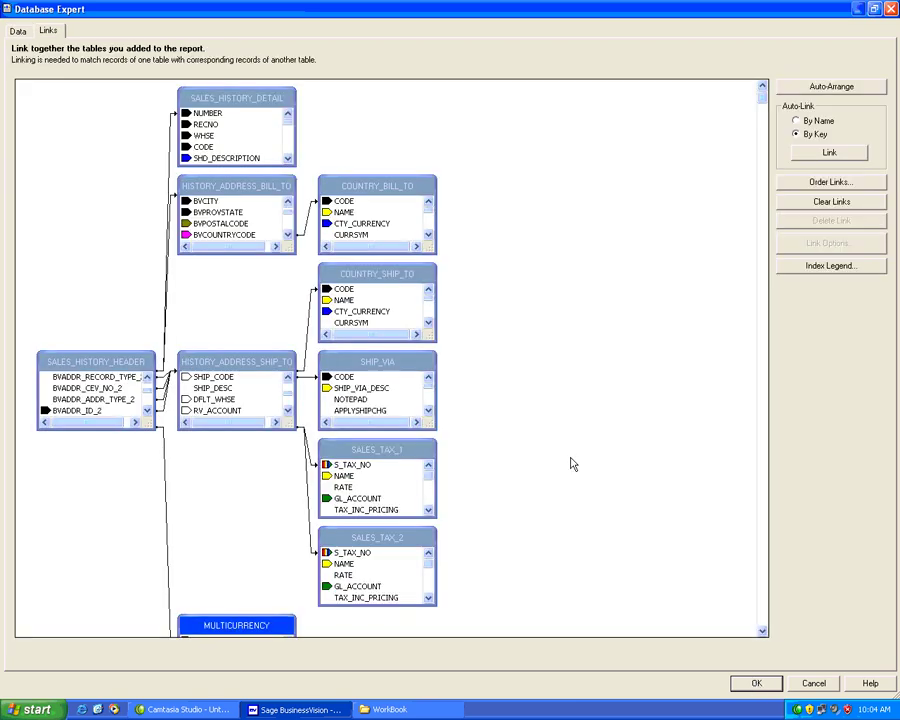
# - Move the CUST_WB_MAIN table in the links diagram to the empty space beside the COUNTRY_BILL_TO and COUNTRY_SHIP_TO tables
pyautogui.moveTo(763, 103); pyautogui.dragTo(747, 600)
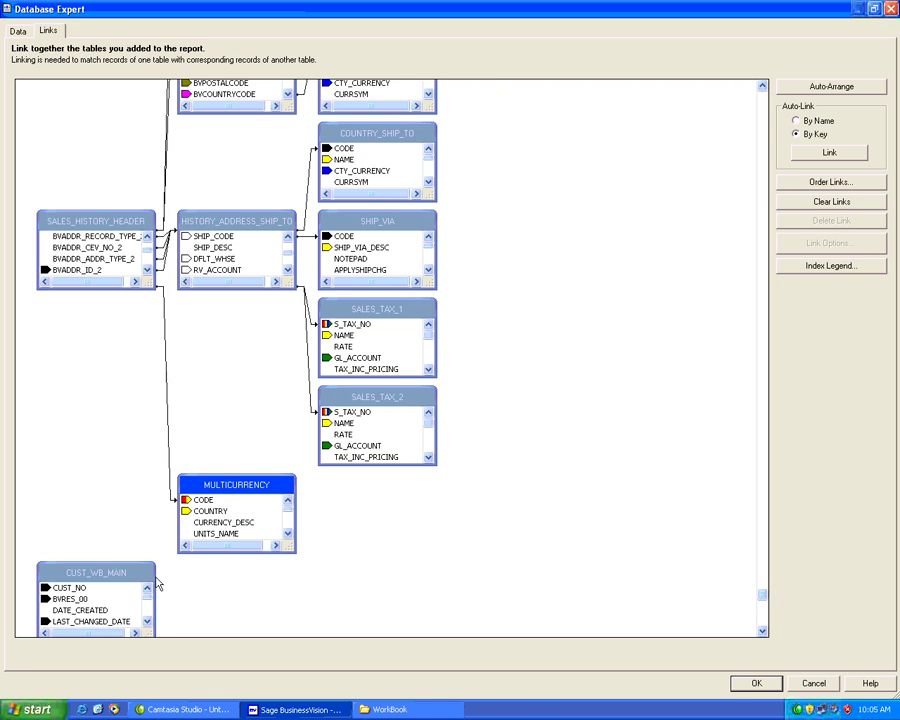
pyautogui.moveTo(154, 572); pyautogui.dragTo(271, 514)
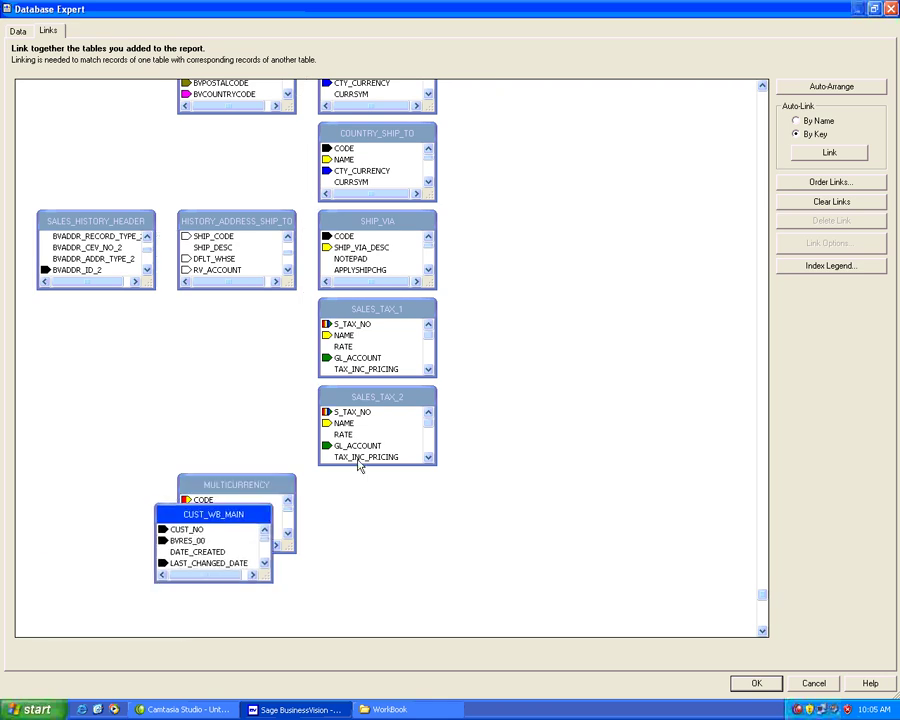
pyautogui.moveTo(358, 465); pyautogui.dragTo(509, 308)
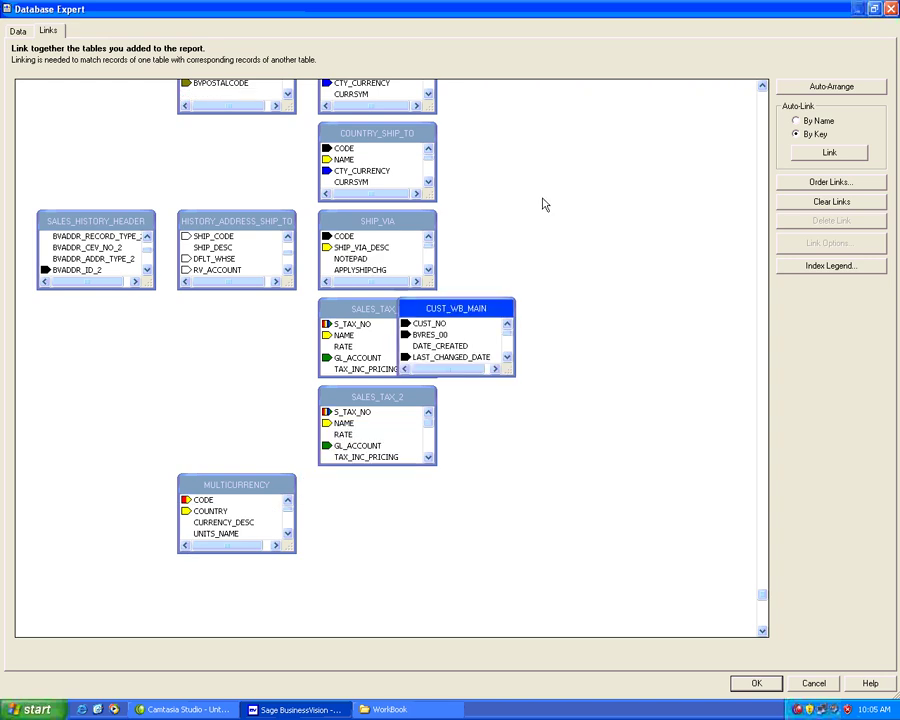
pyautogui.moveTo(545, 204); pyautogui.dragTo(576, 121)
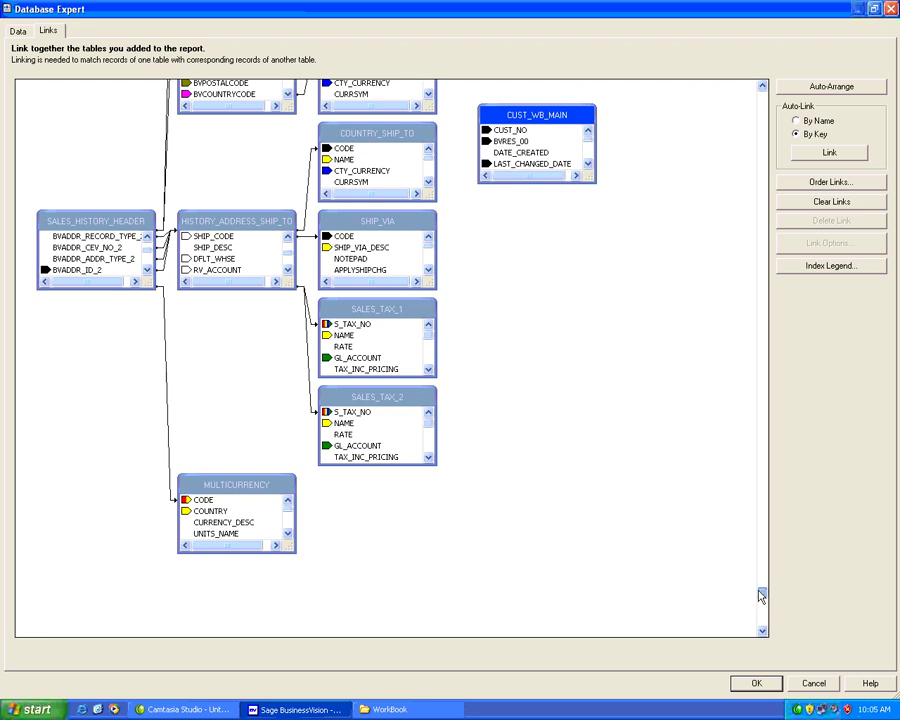
pyautogui.scroll(3, 745, 233)
pyautogui.scroll(1, 745, 233)
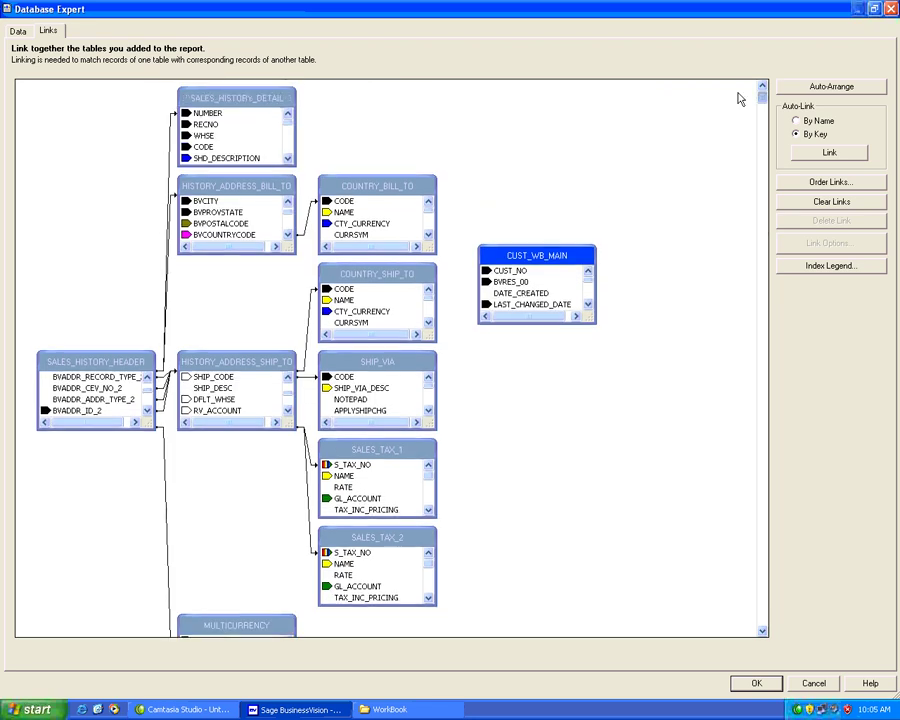
pyautogui.moveTo(558, 257); pyautogui.dragTo(551, 252)
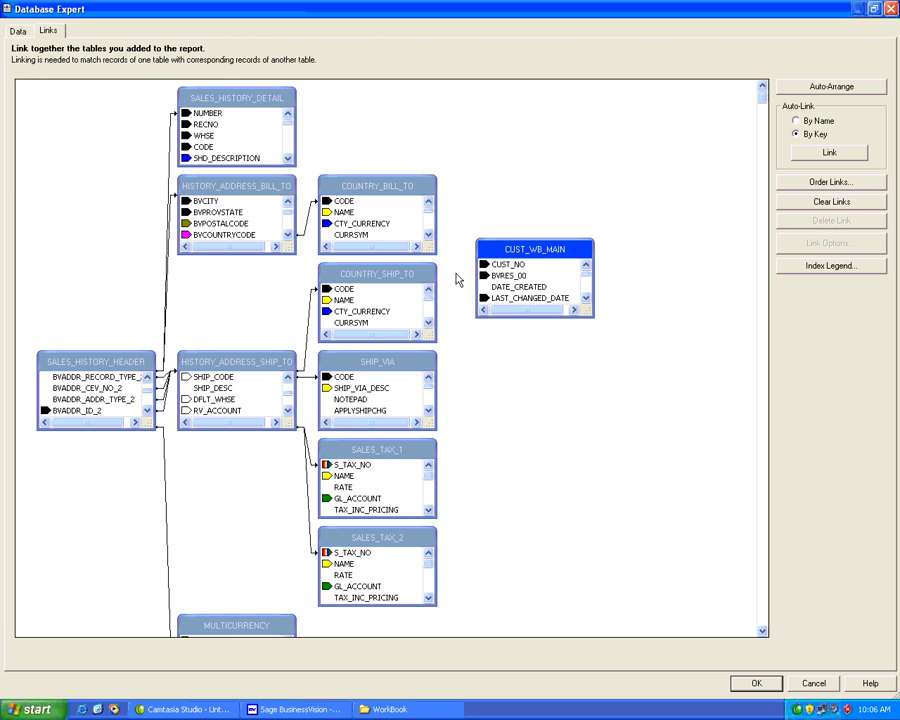
# - Move SALES_HISTORY_HEADER up and bring its CUST_NO field into view, and enlarge CUST_WB_MAIN to list all its fields
pyautogui.moveTo(157, 364); pyautogui.dragTo(124, 264)
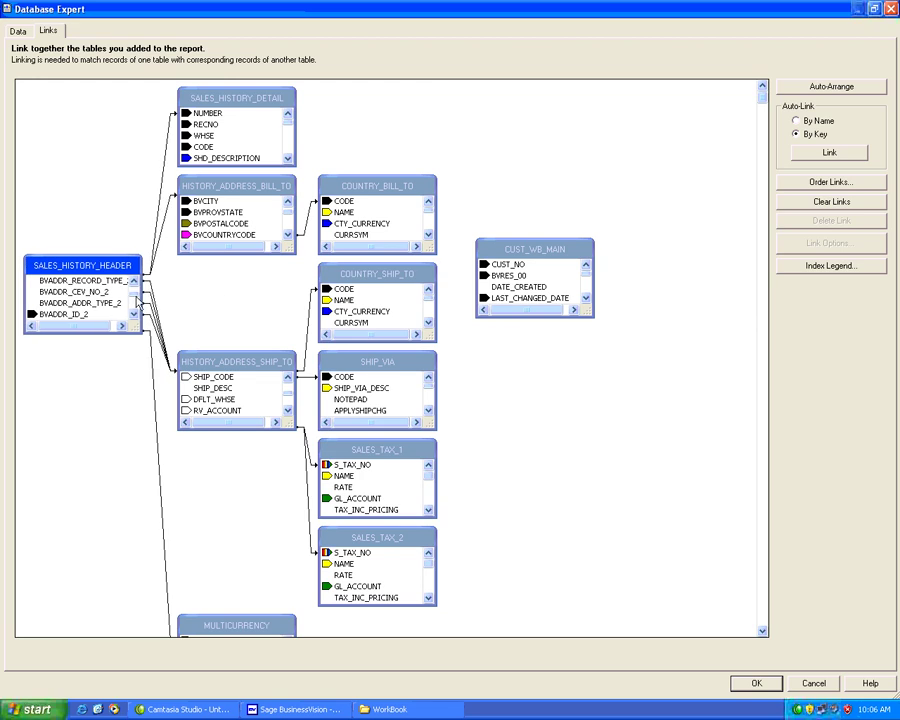
pyautogui.moveTo(137, 300); pyautogui.dragTo(136, 290)
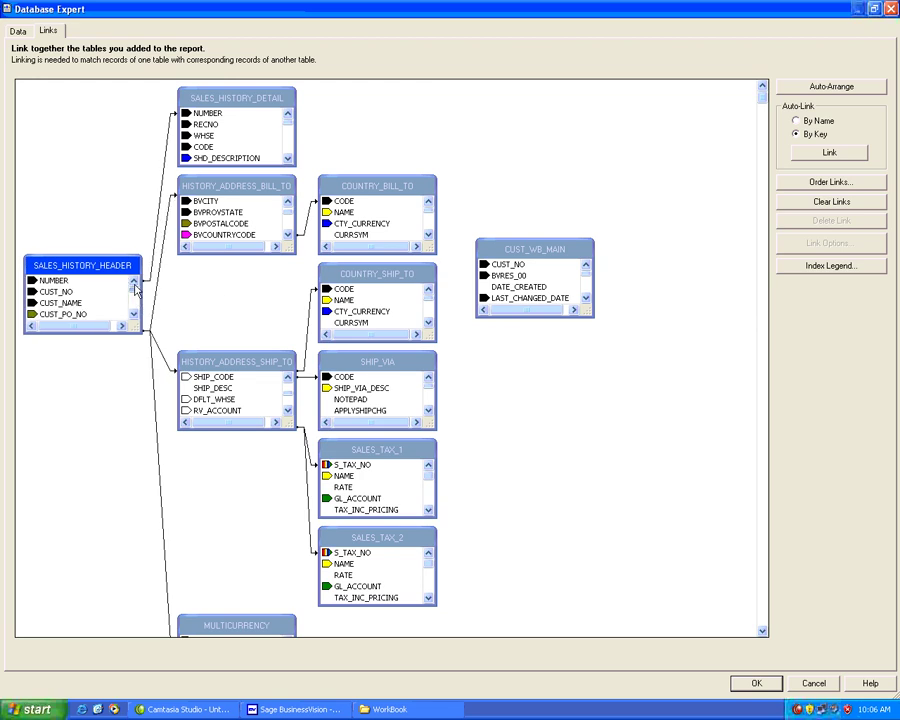
pyautogui.click(58, 292)
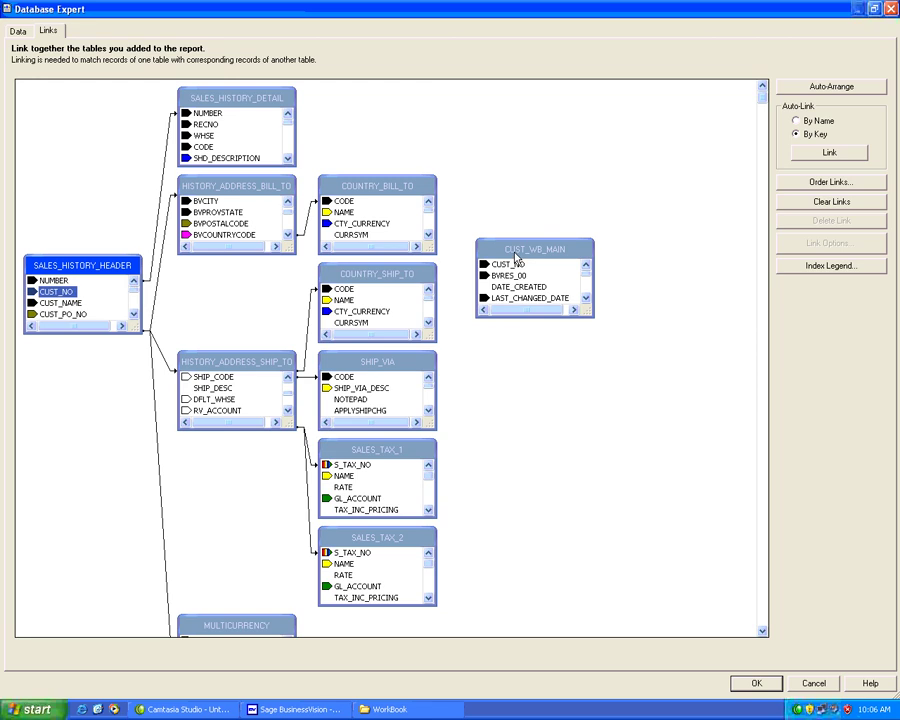
pyautogui.moveTo(516, 257); pyautogui.dragTo(546, 267)
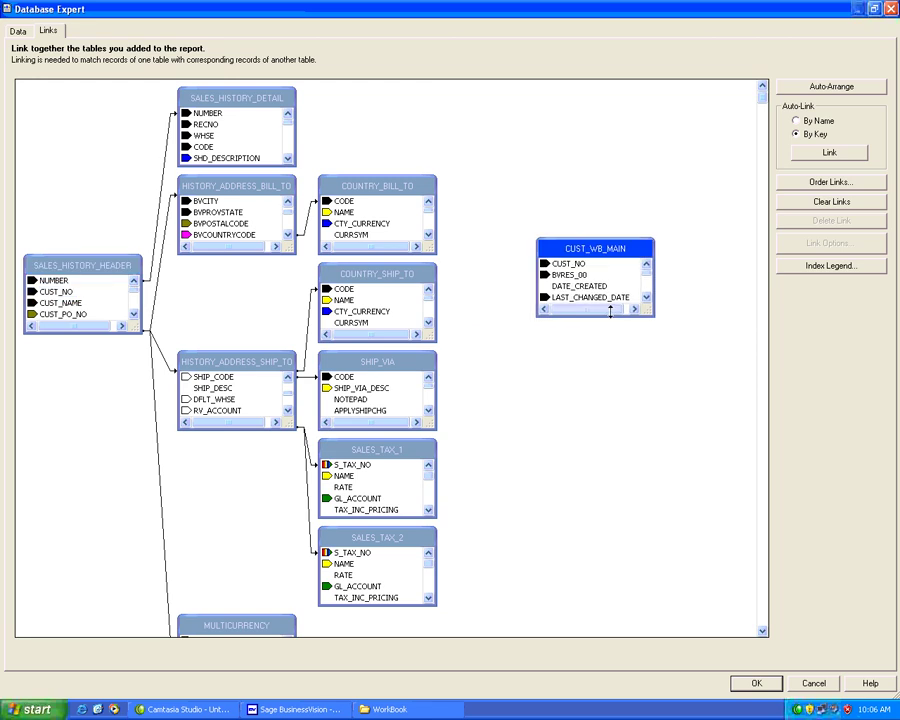
pyautogui.moveTo(607, 317); pyautogui.dragTo(598, 569)
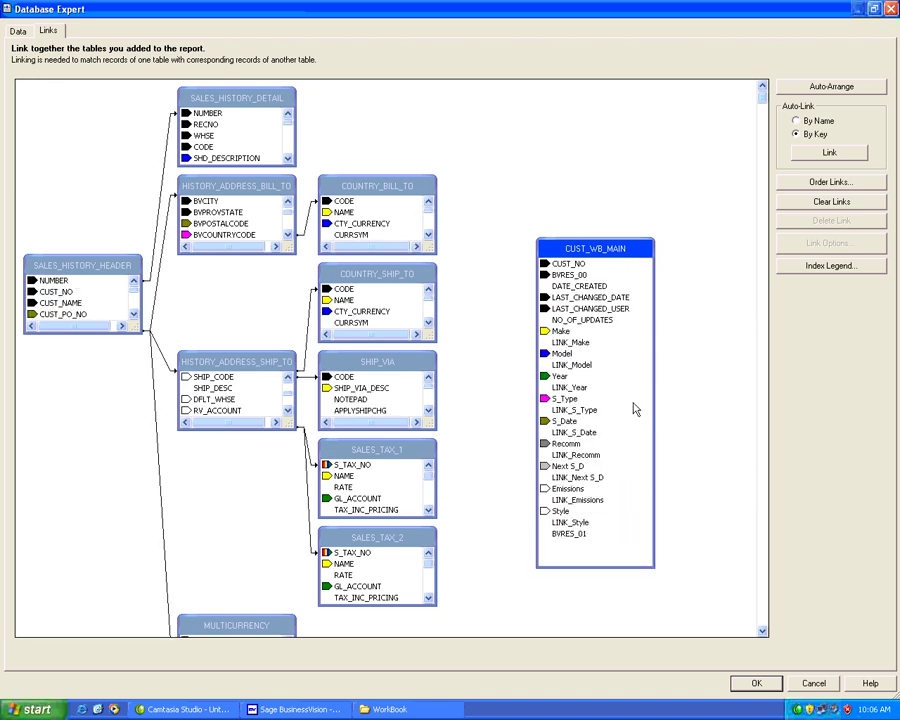
# - Link CUST_NO in SALES_HISTORY_HEADER to CUST_NO in CUST_WB_MAIN and set the link's join type to Left Outer Join
pyautogui.click(569, 264)
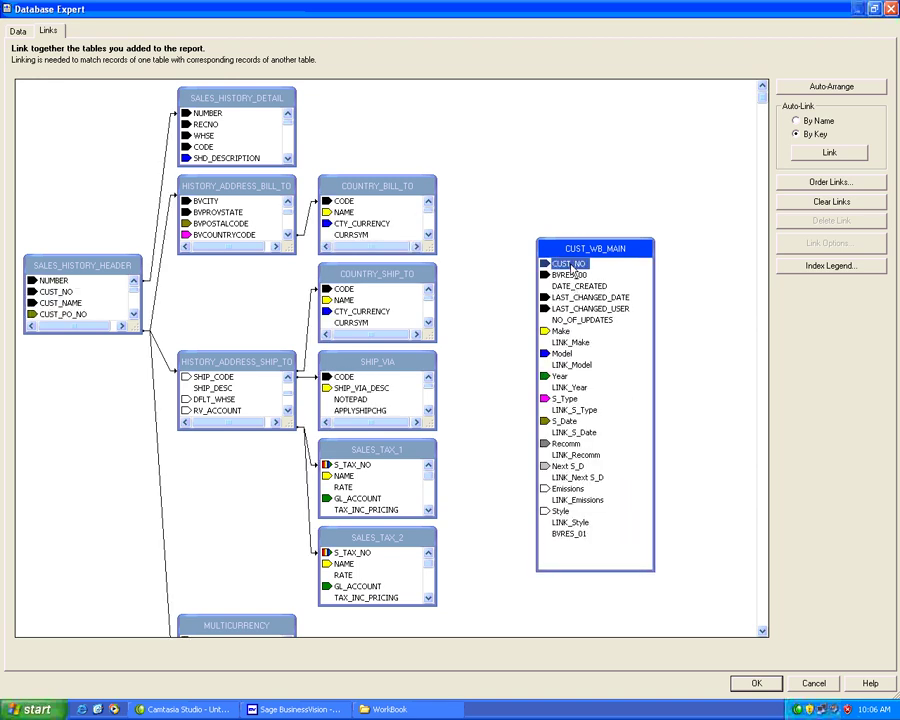
pyautogui.click(66, 294)
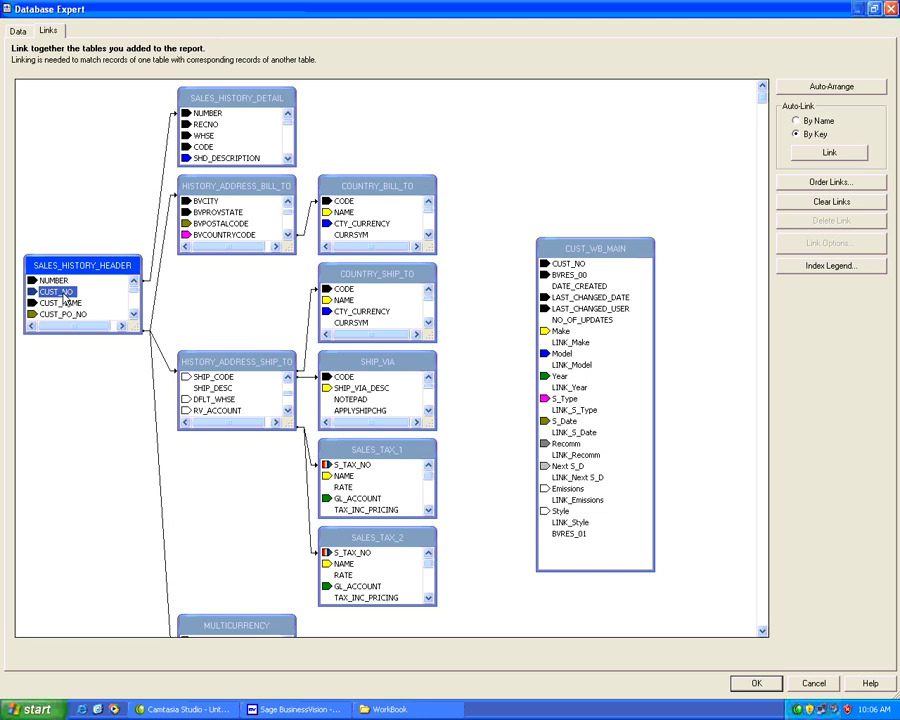
pyautogui.moveTo(64, 297); pyautogui.dragTo(566, 270)
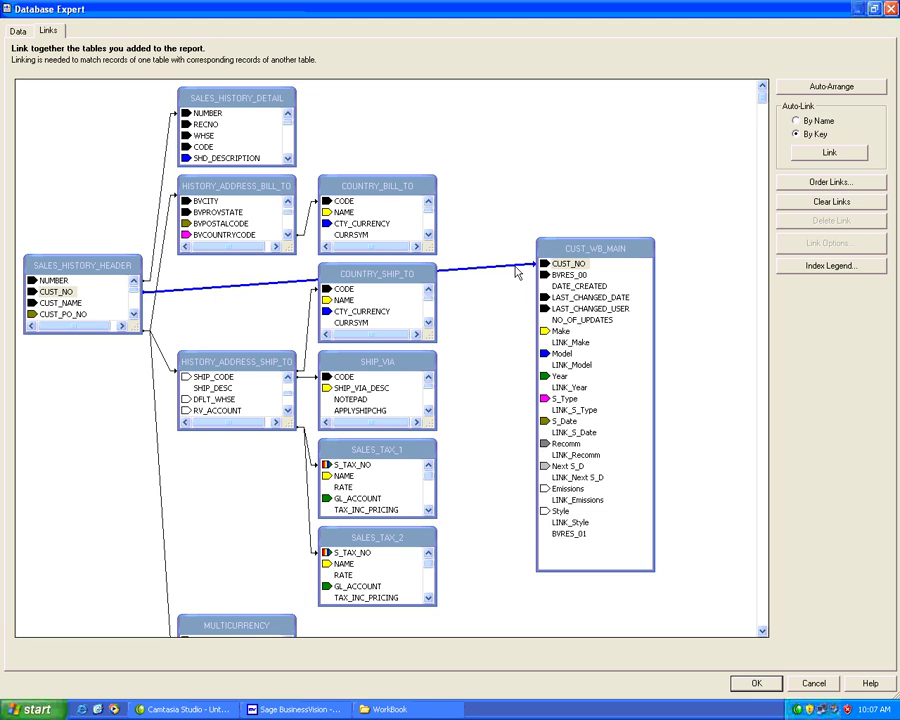
pyautogui.rightClick(521, 268)
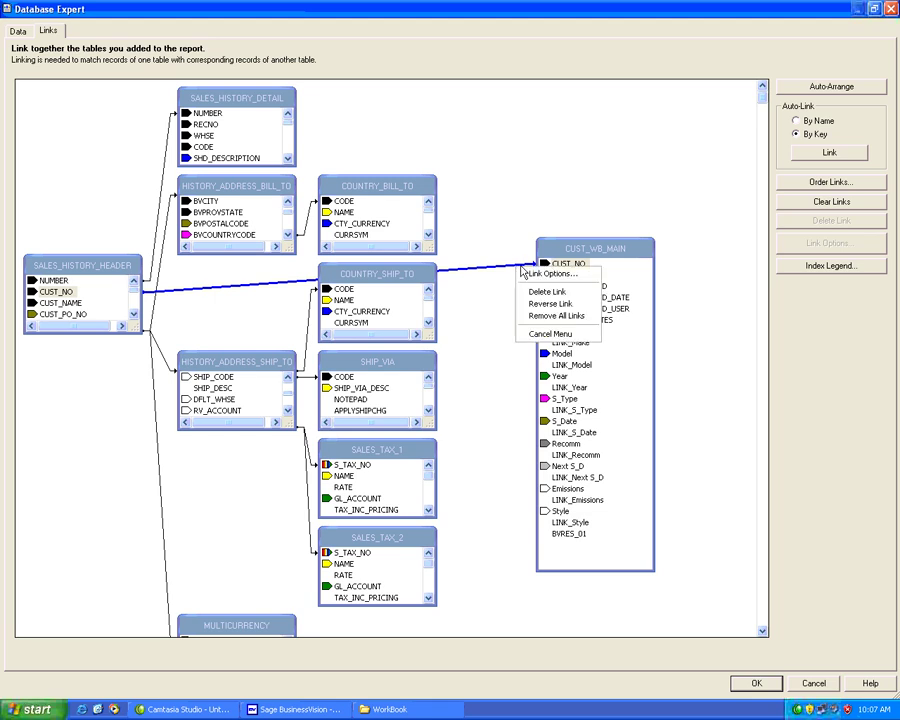
pyautogui.click(530, 275)
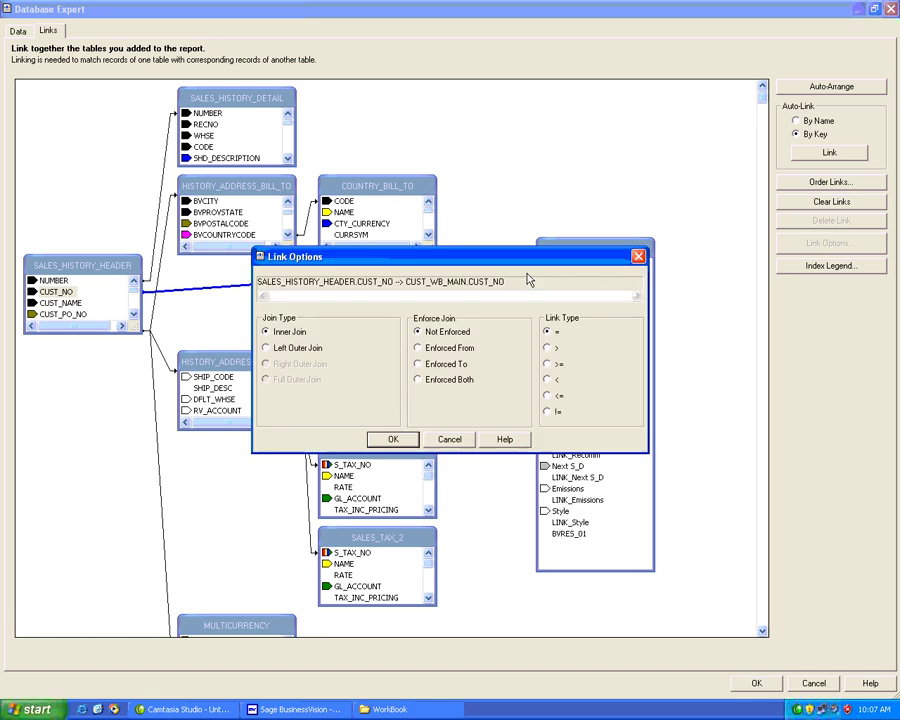
pyautogui.click(314, 350)
pyautogui.click(380, 440)
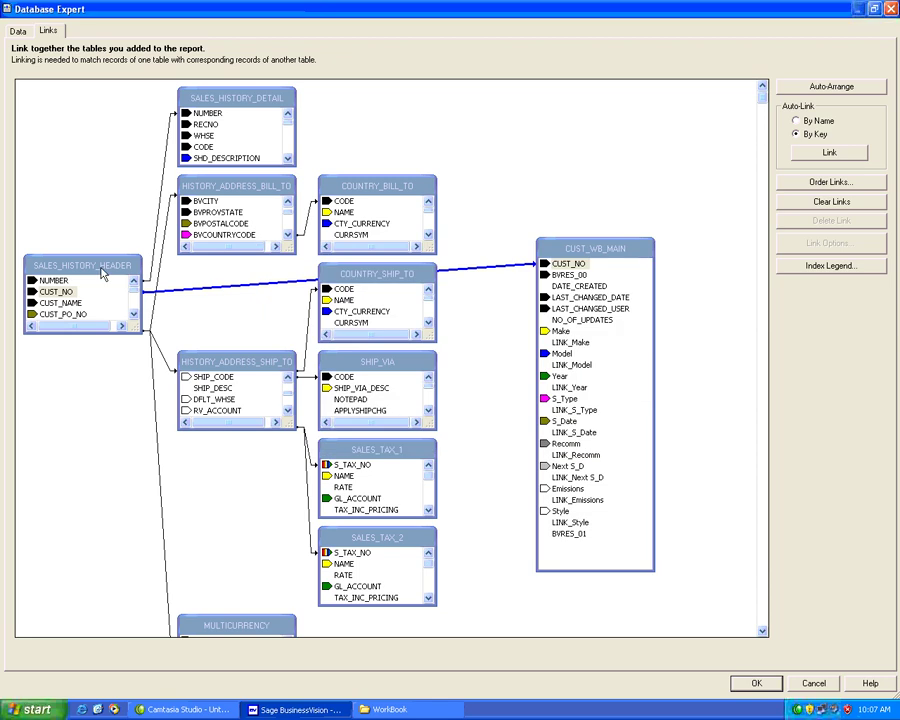
# - Review the CUST_WB_MAIN fields from Make to Style and accept the table links in the Database Expert
pyautogui.click(562, 334)
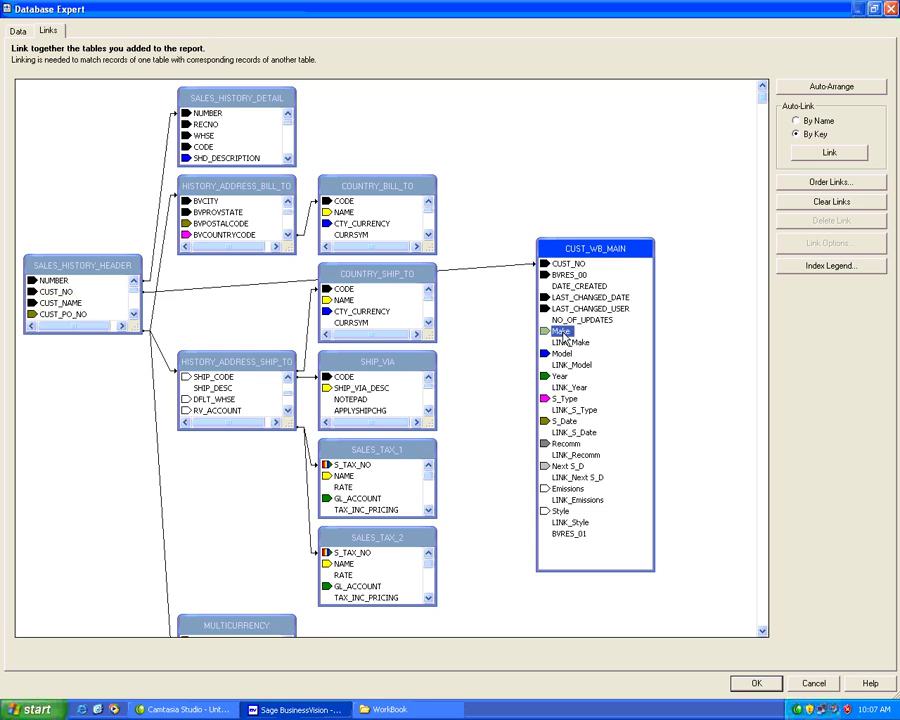
pyautogui.click(561, 511)
pyautogui.click(766, 685)
pyautogui.click(766, 685)
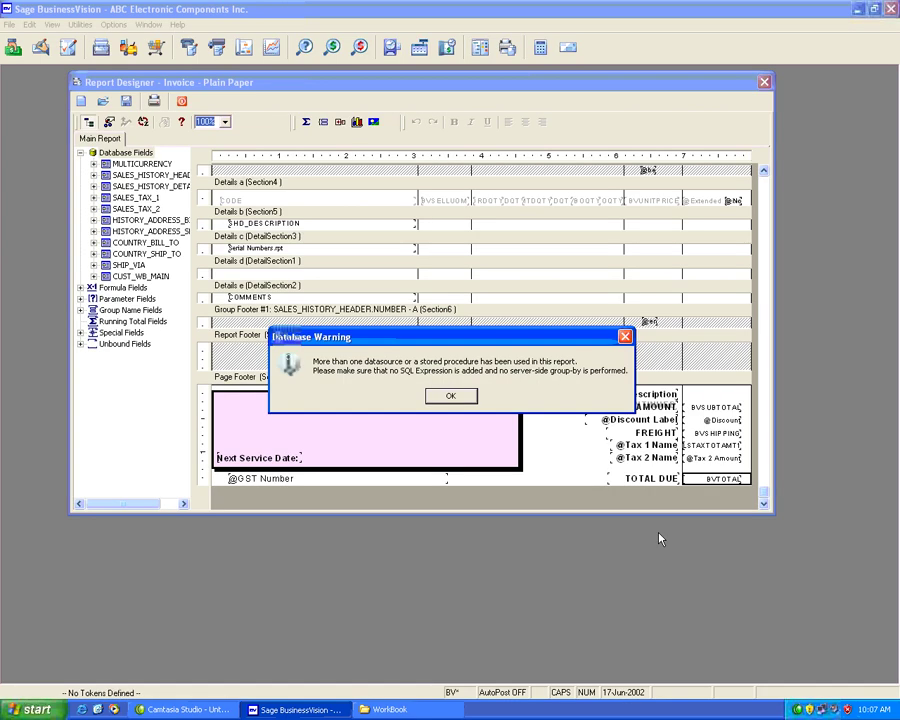
pyautogui.click(455, 400)
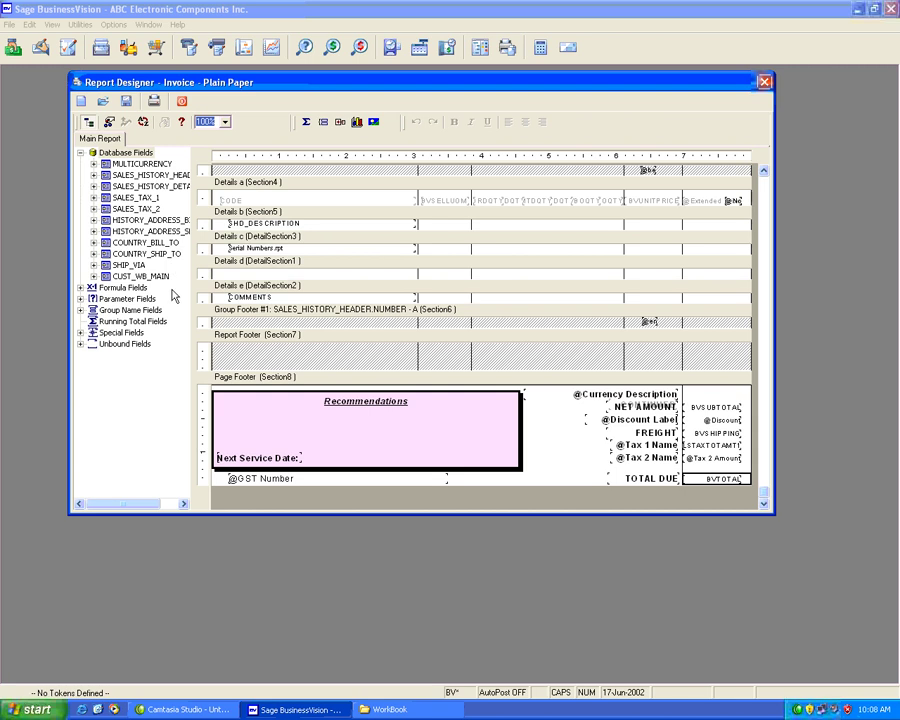
# - Expand the CUST_WB_MAIN table's fields and browse the data stored in its S_Type field
pyautogui.click(94, 277)
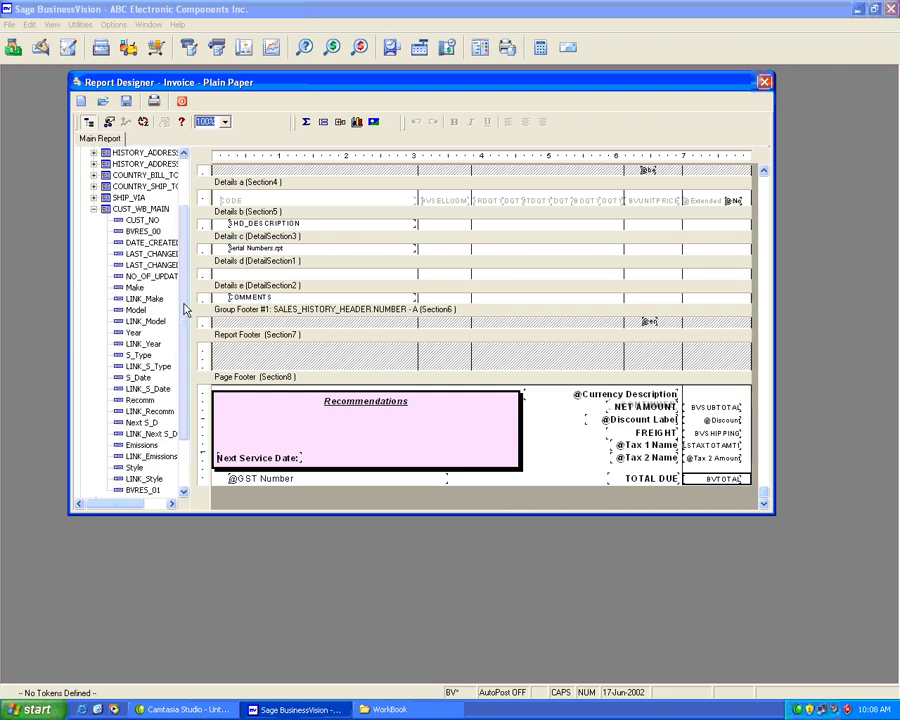
pyautogui.scroll(-1, 184, 338)
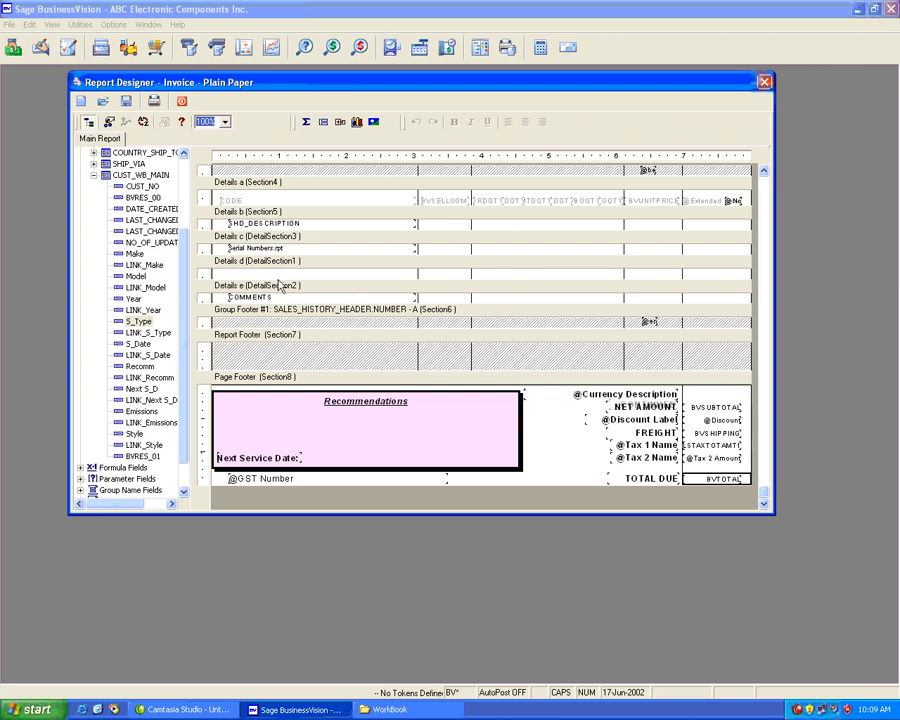
pyautogui.rightClick(141, 323)
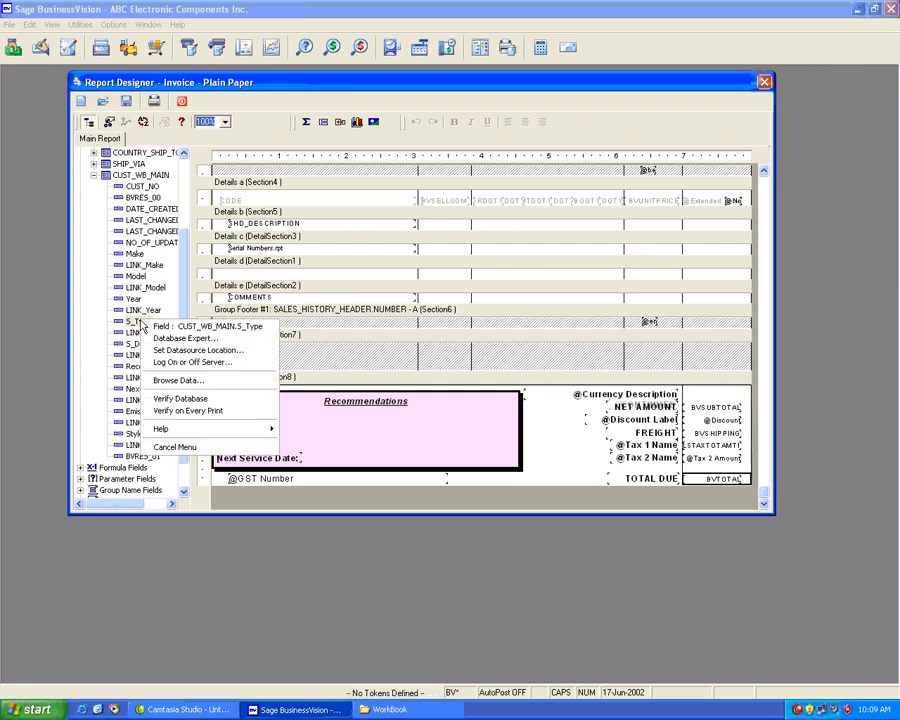
pyautogui.click(165, 380)
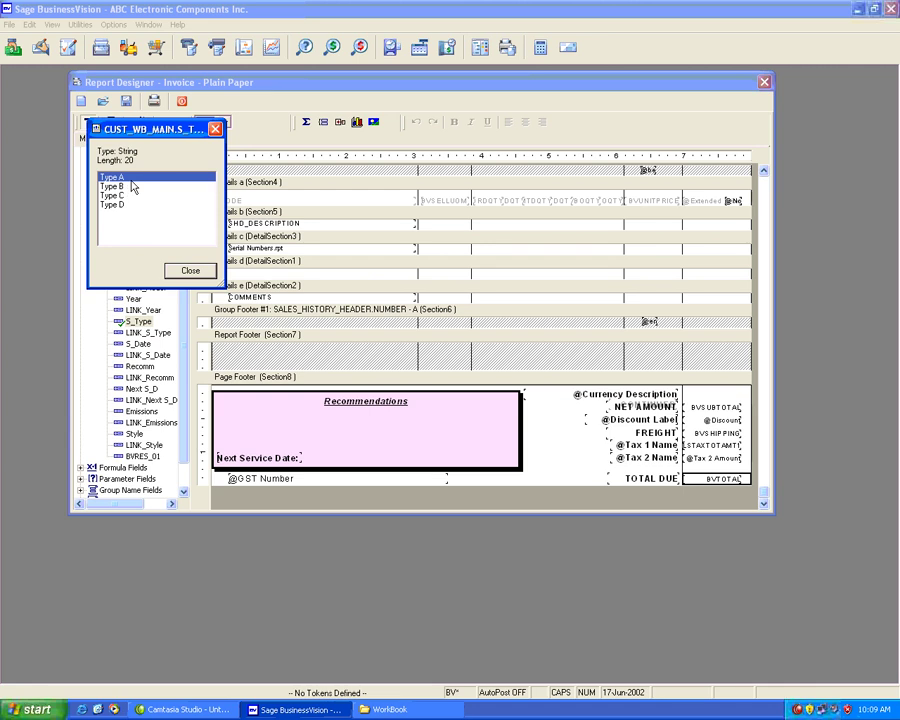
pyautogui.moveTo(153, 138); pyautogui.dragTo(183, 129)
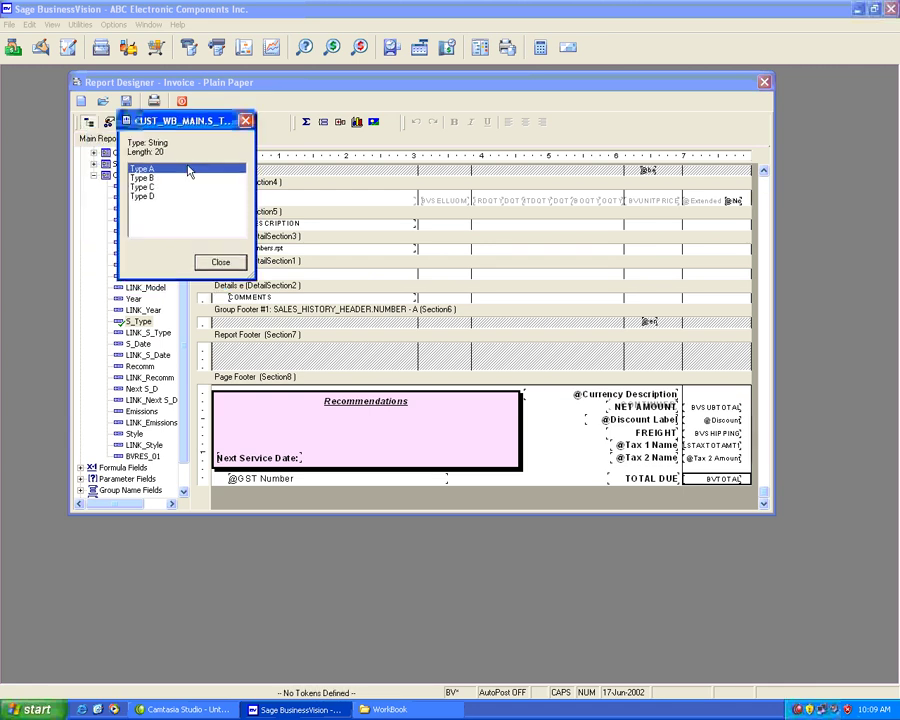
pyautogui.click(220, 262)
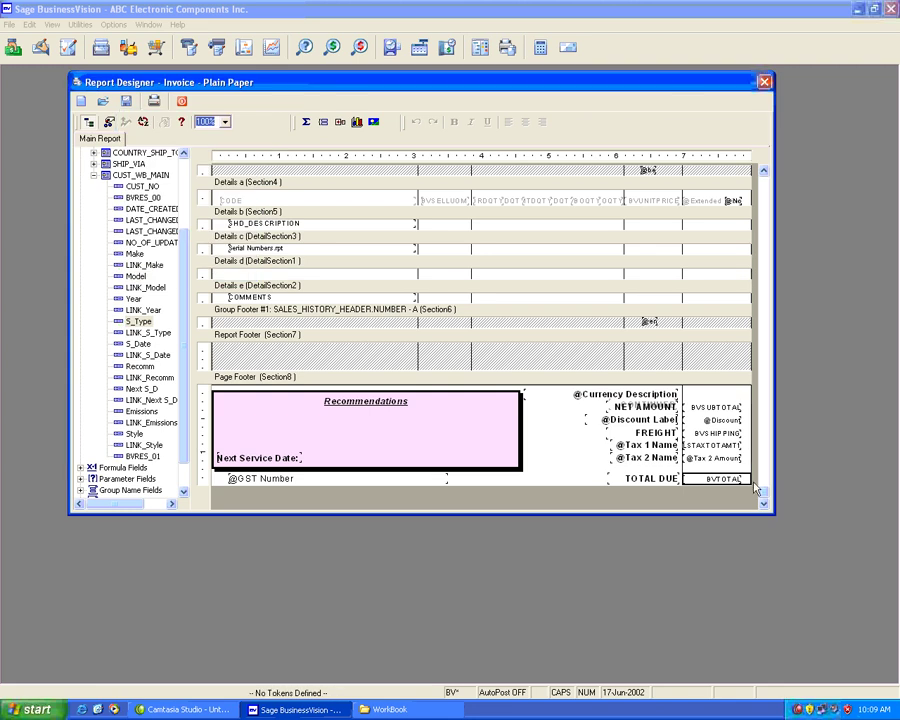
# - Place the S_Type field beneath the Service Type label in the vehicle box and move the Service Date label down to clear it
pyautogui.moveTo(766, 495); pyautogui.dragTo(762, 226)
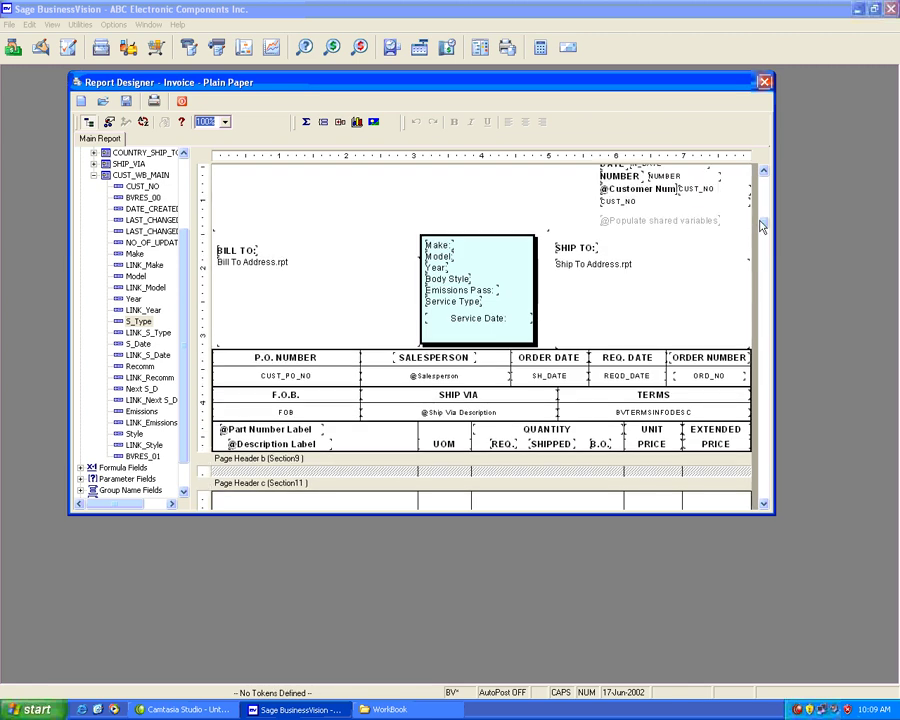
pyautogui.click(142, 322)
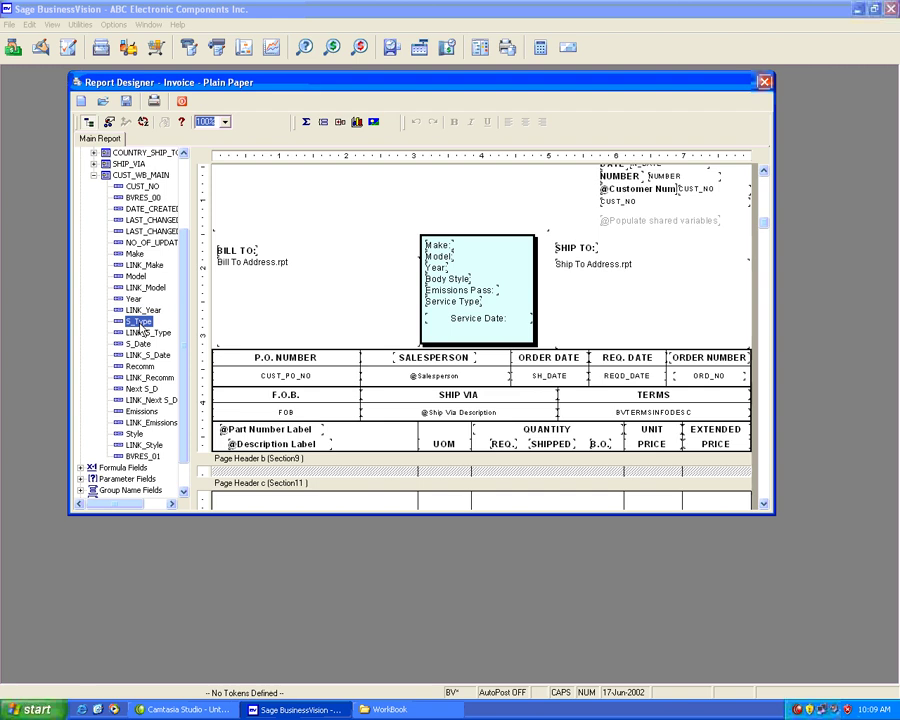
pyautogui.moveTo(143, 327); pyautogui.dragTo(432, 313)
pyautogui.click(492, 326)
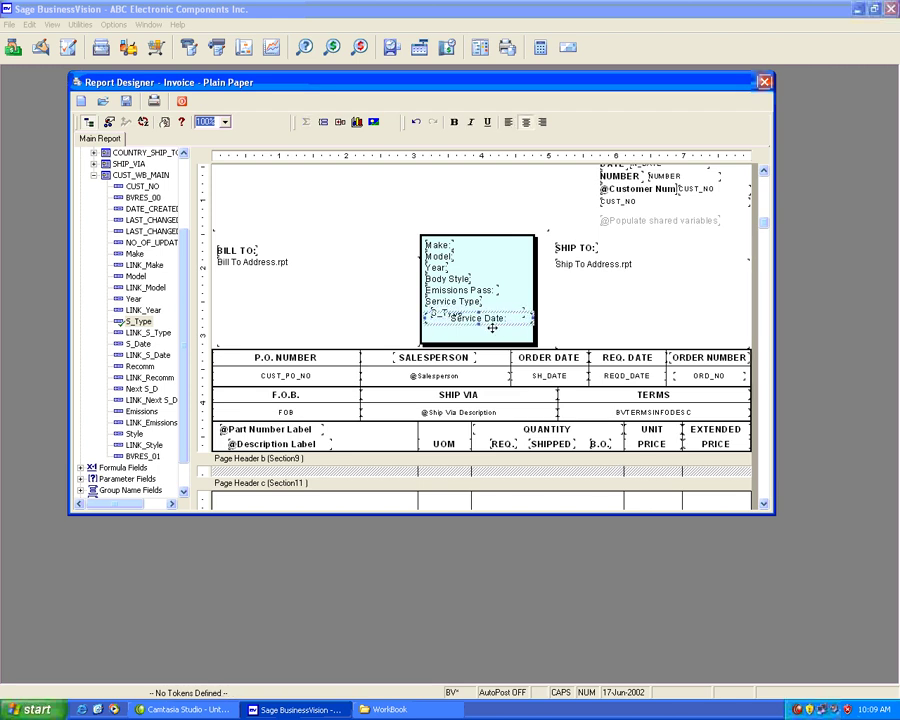
pyautogui.moveTo(492, 326); pyautogui.dragTo(481, 326)
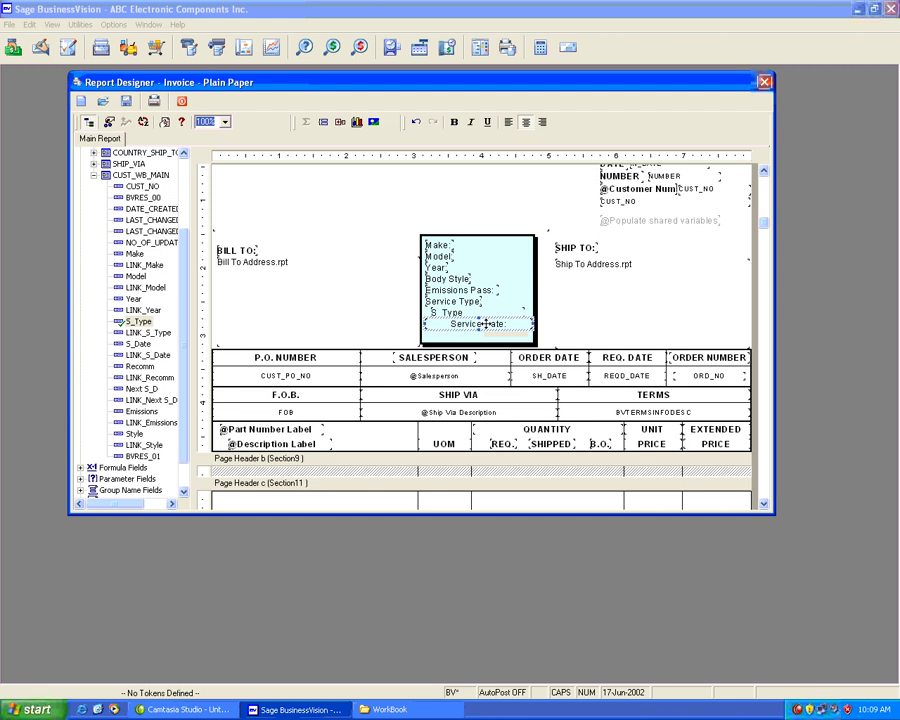
pyautogui.click(465, 312)
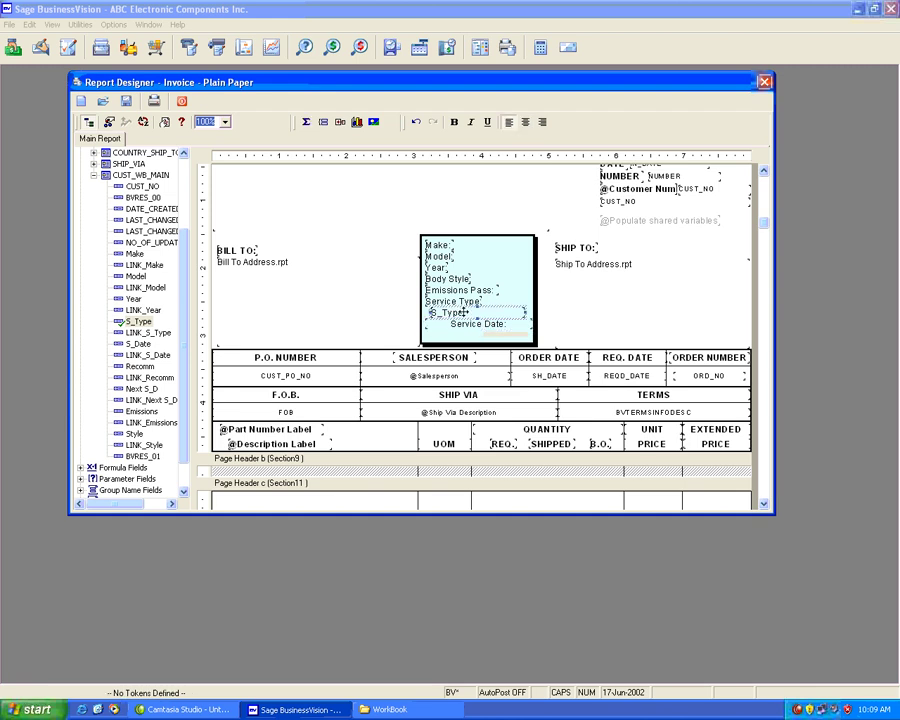
pyautogui.click(138, 321)
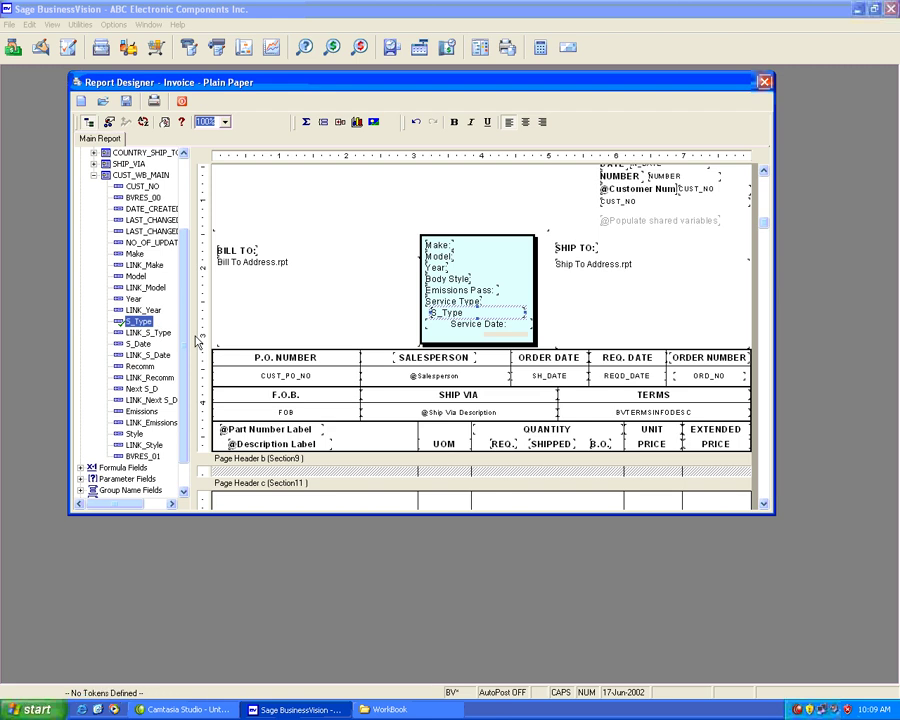
# - Browse the data stored in the S_Date field of CUST_WB_MAIN
pyautogui.click(139, 344)
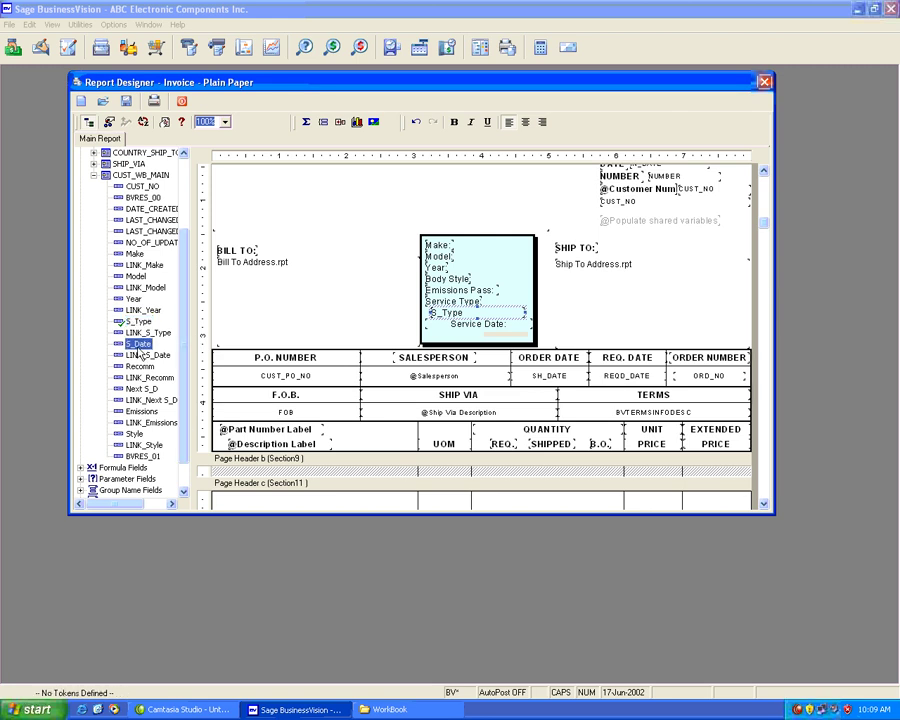
pyautogui.rightClick(139, 350)
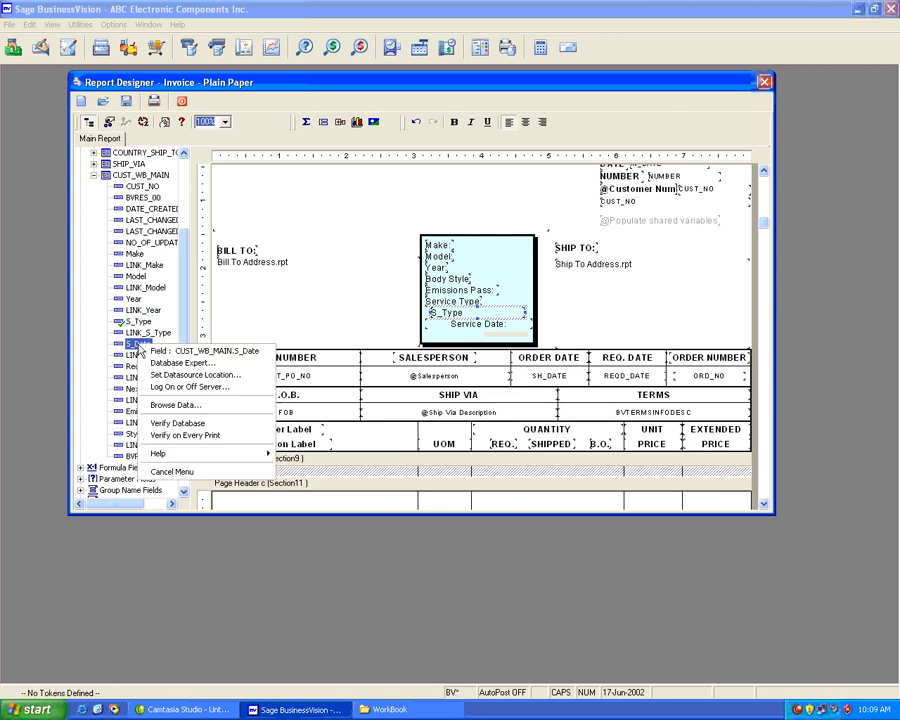
pyautogui.click(176, 405)
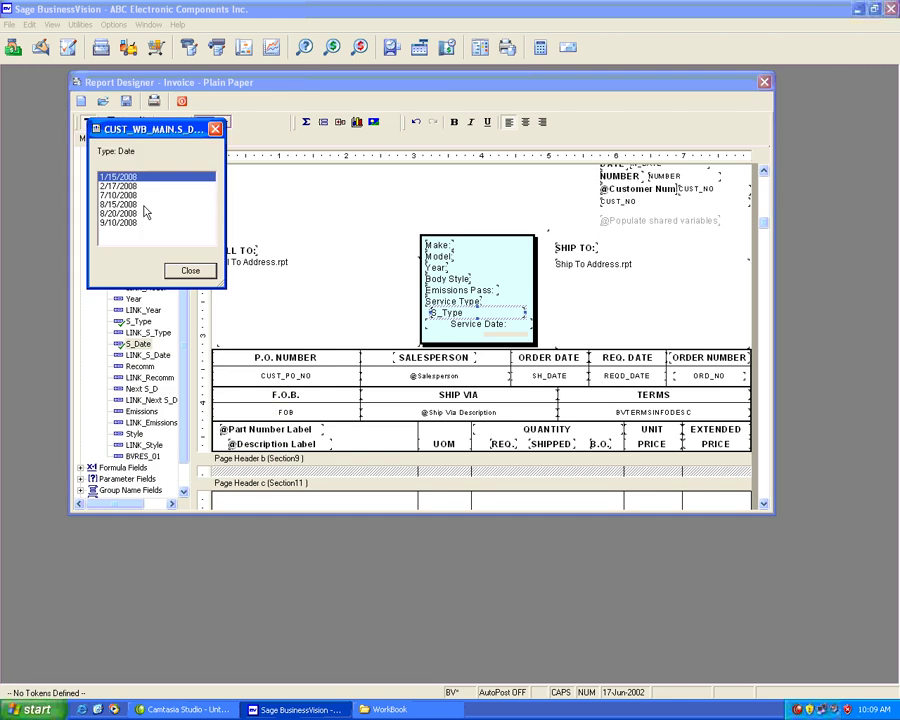
pyautogui.click(174, 277)
# - Place the S_Date field beneath the Service Date label, extend it across the vehicle box, and set its date style to 01-Mar-1999
pyautogui.moveTo(155, 357); pyautogui.dragTo(533, 334)
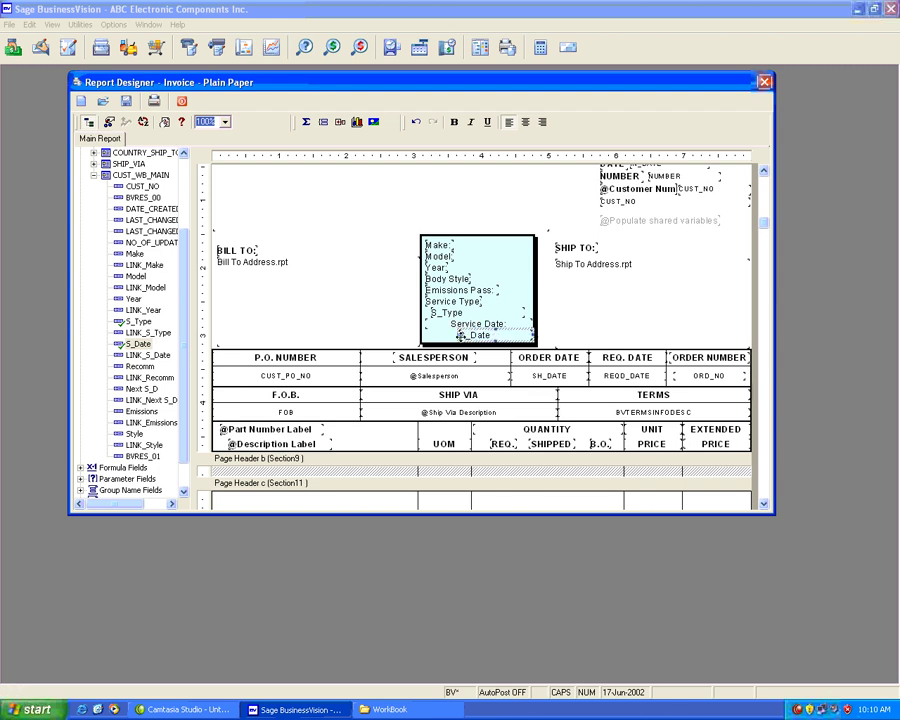
pyautogui.moveTo(457, 334); pyautogui.dragTo(424, 334)
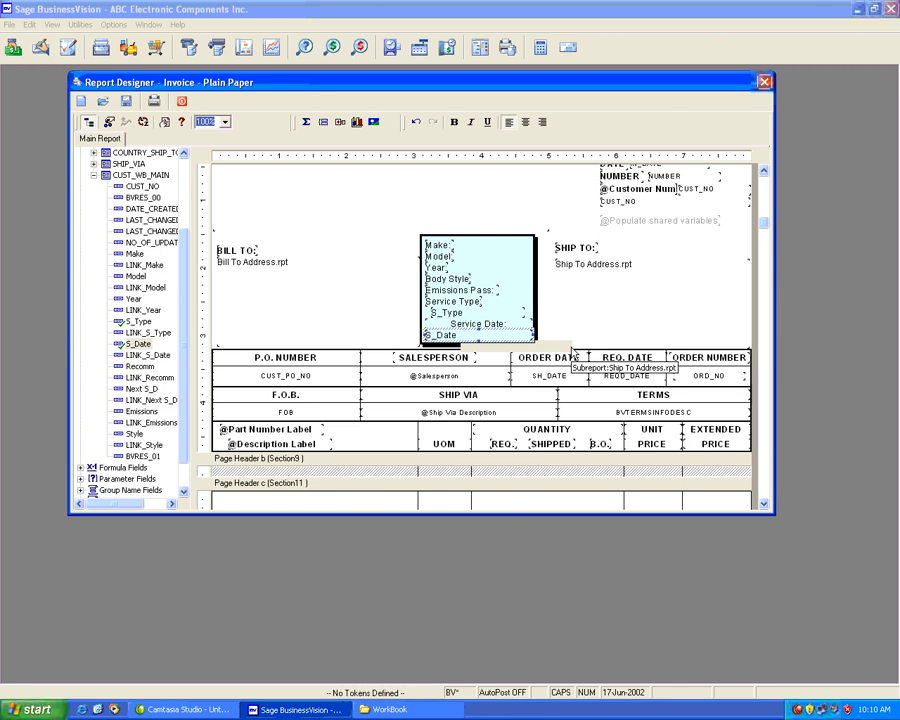
pyautogui.rightClick(513, 331)
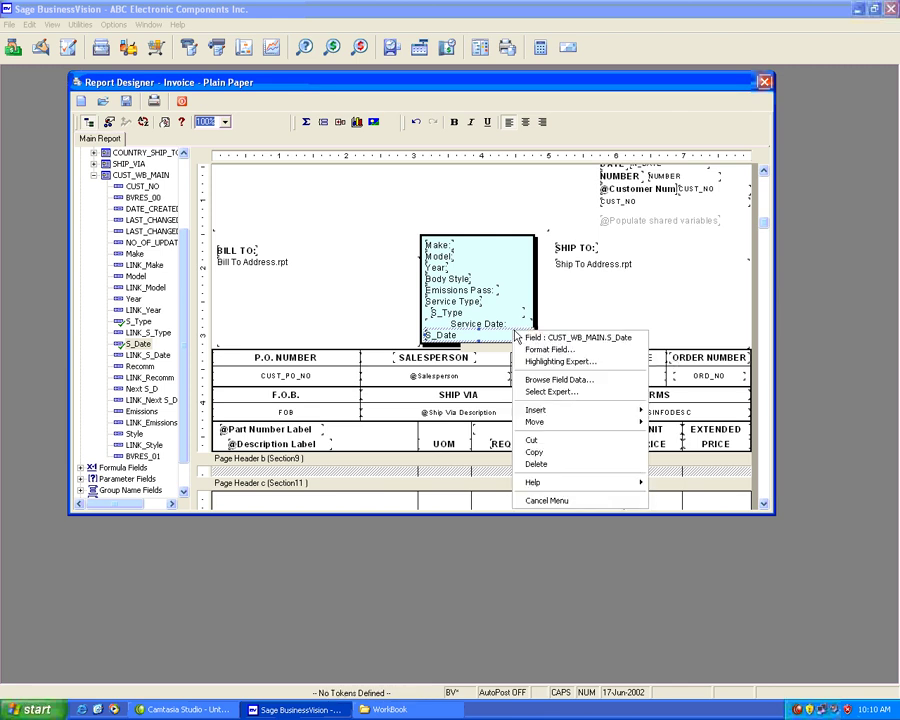
pyautogui.click(545, 350)
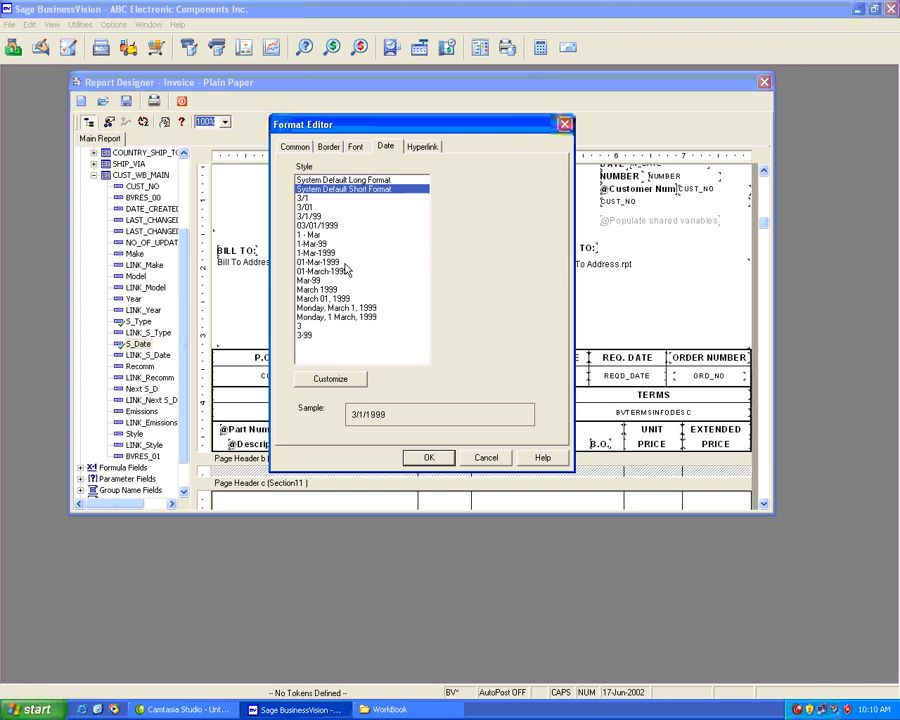
pyautogui.click(330, 262)
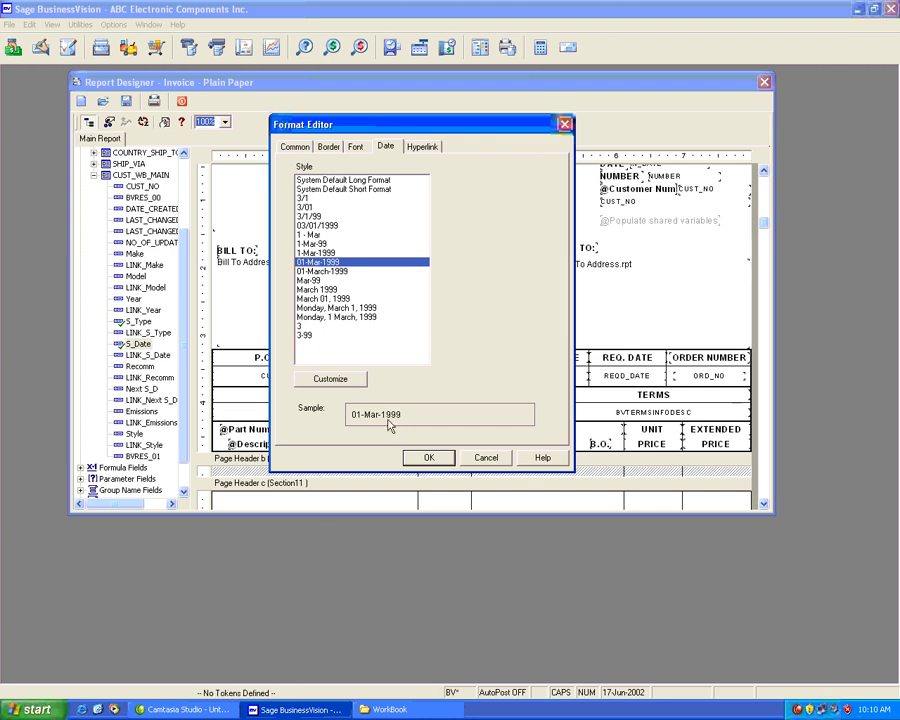
pyautogui.click(430, 460)
pyautogui.click(428, 459)
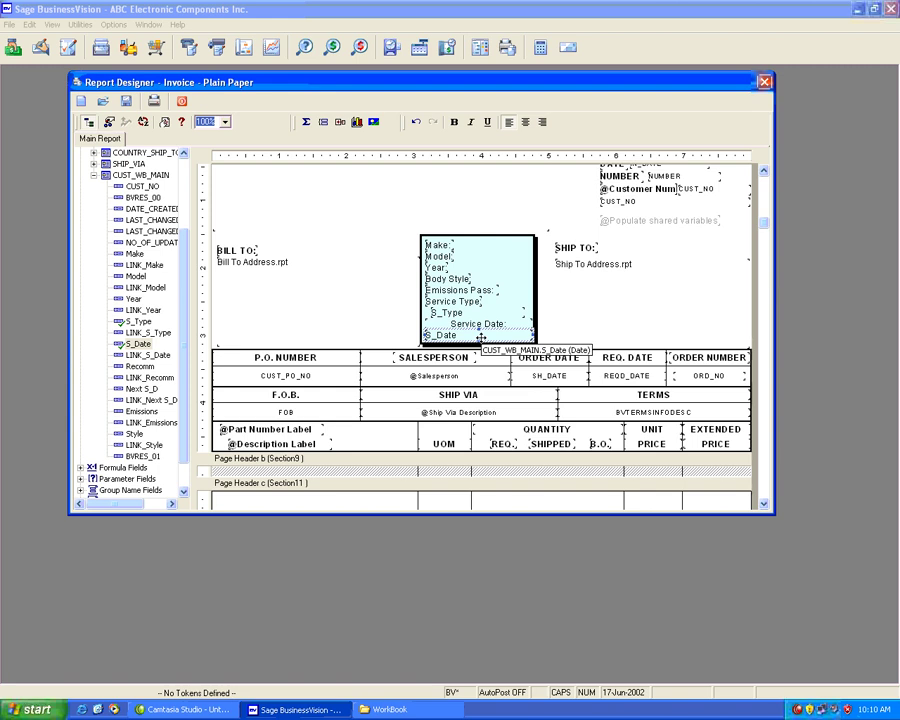
# - Place the Next S_D field beside the Next Service Date label in the Recommendations box and widen it to fit a long date
pyautogui.click(142, 389)
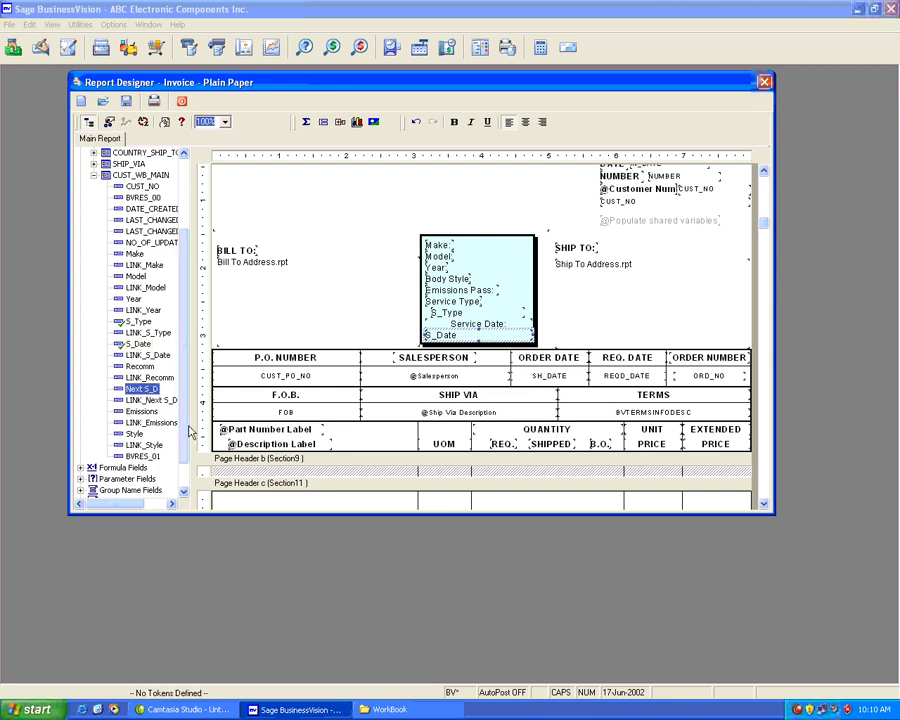
pyautogui.click(140, 367)
pyautogui.rightClick(140, 372)
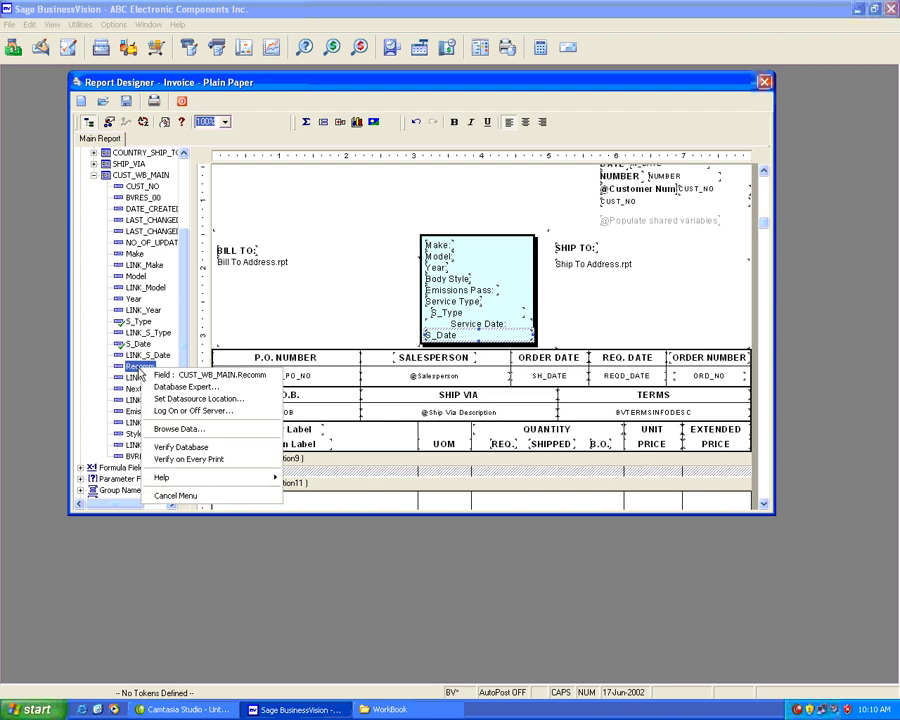
pyautogui.click(145, 389)
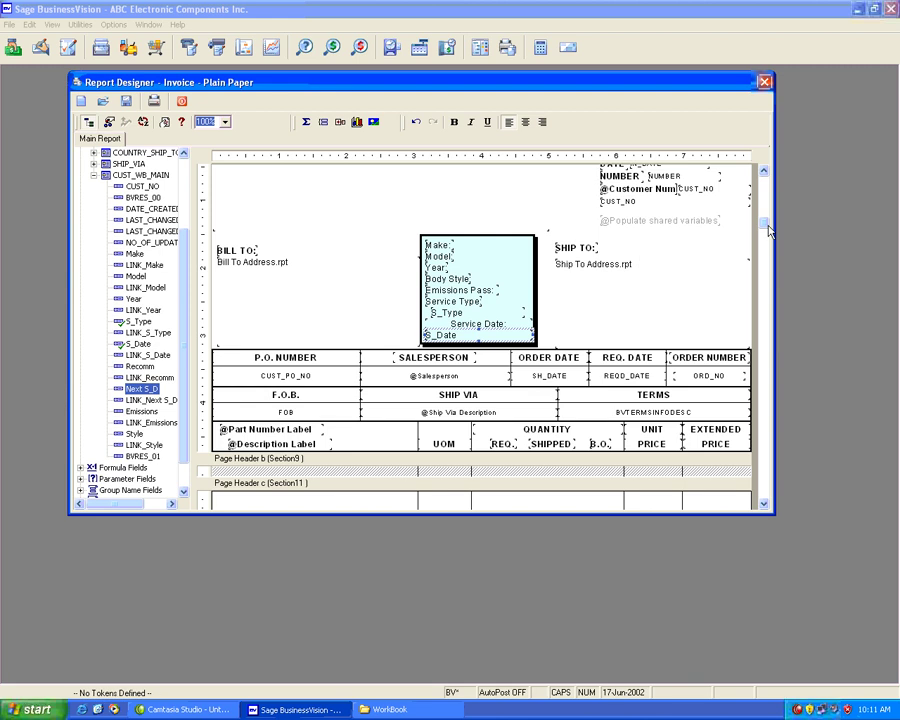
pyautogui.moveTo(768, 230); pyautogui.dragTo(768, 492)
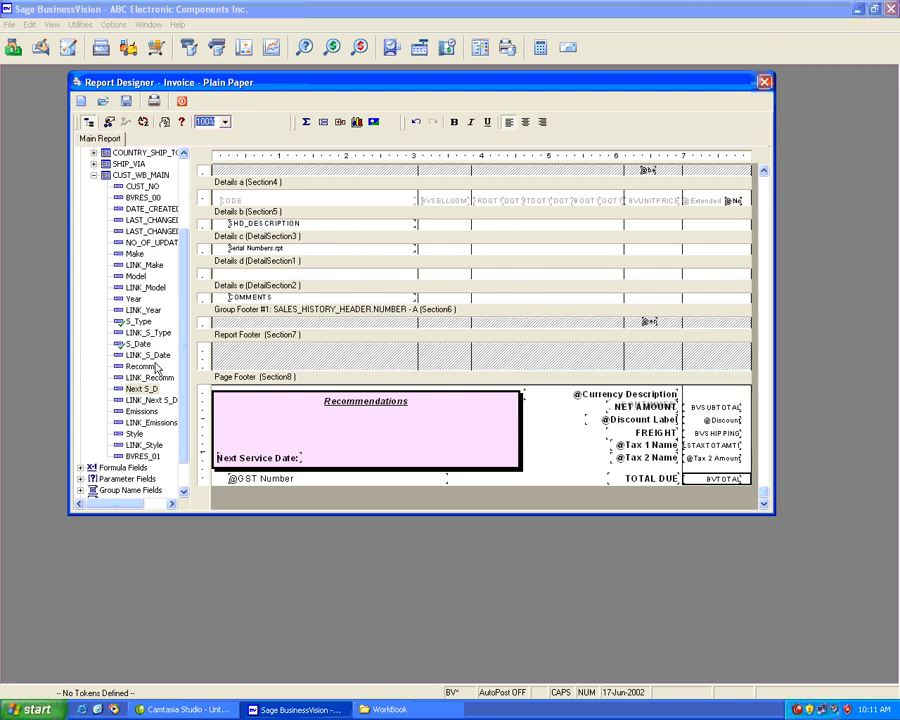
pyautogui.moveTo(147, 396); pyautogui.dragTo(310, 459)
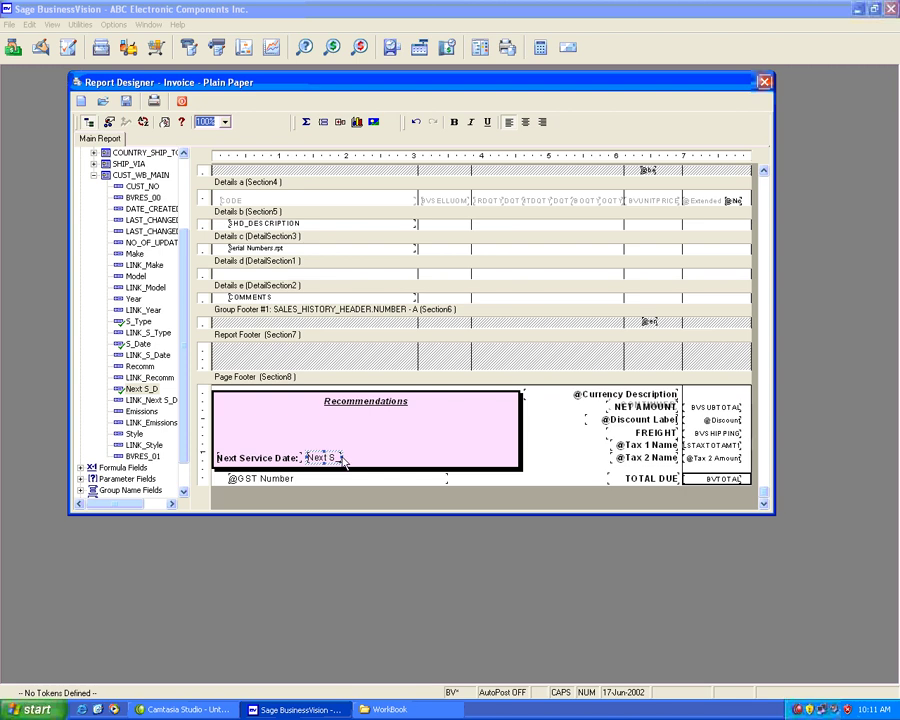
pyautogui.moveTo(341, 457); pyautogui.dragTo(453, 457)
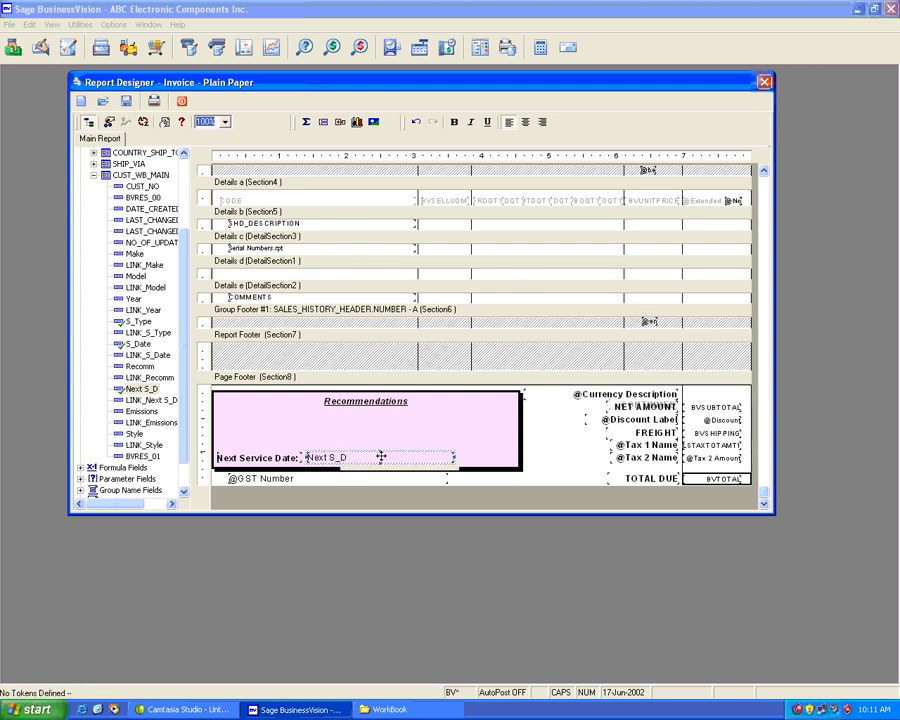
# - Format the Next S_D field in the Recommendations box with the Monday, March 1, 1999 date style
pyautogui.rightClick(380, 456)
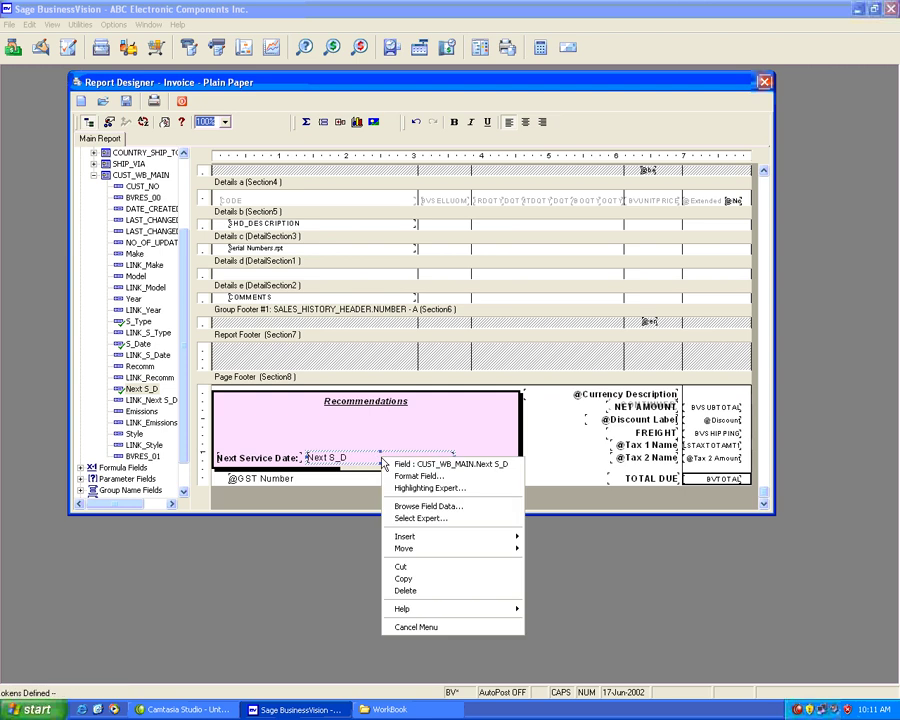
pyautogui.click(410, 476)
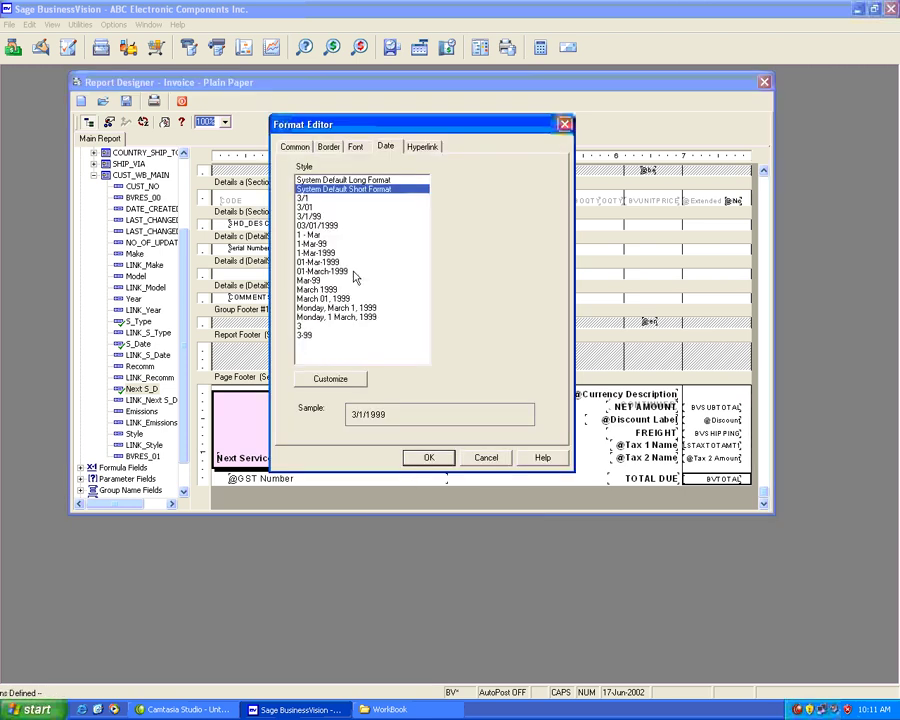
pyautogui.click(348, 309)
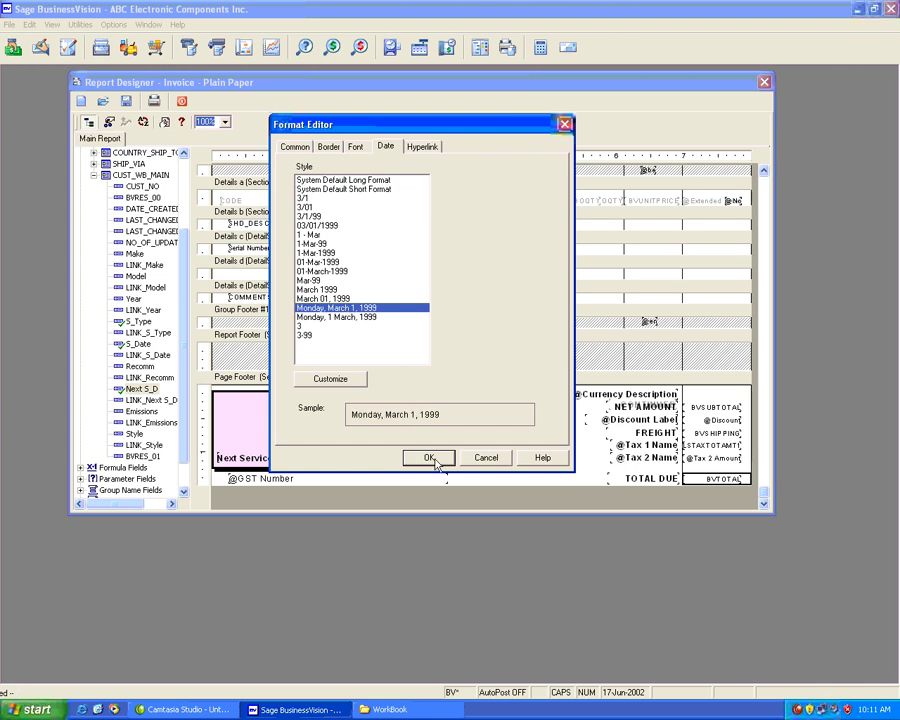
pyautogui.click(429, 458)
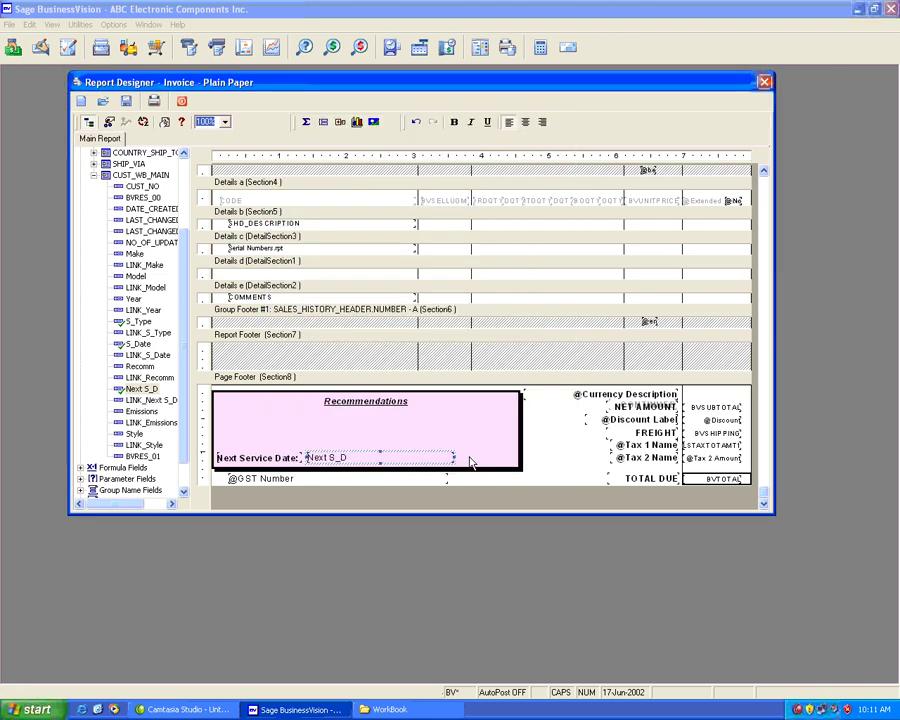
# - Browse the data stored in the Emissions field of CUST_WB_MAIN and return to the vehicle box in the page header
pyautogui.click(149, 412)
pyautogui.rightClick(151, 414)
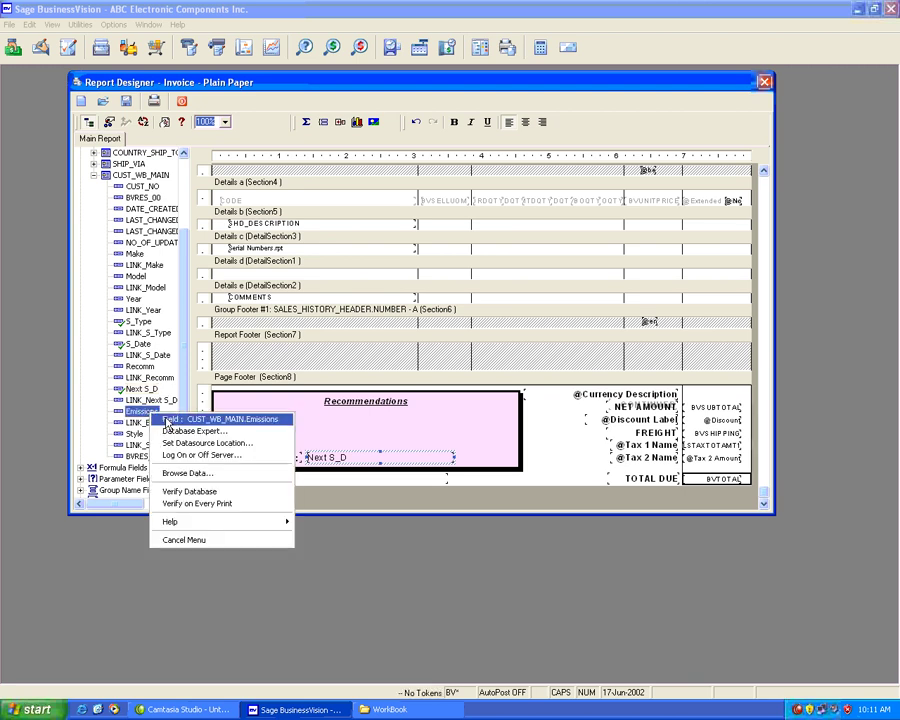
pyautogui.click(186, 473)
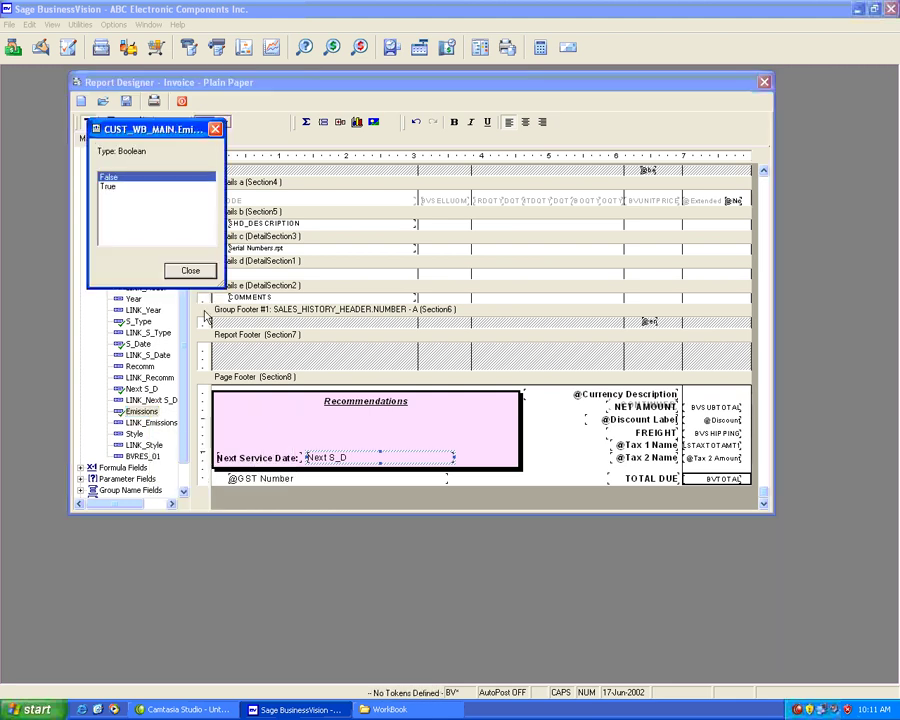
pyautogui.click(189, 271)
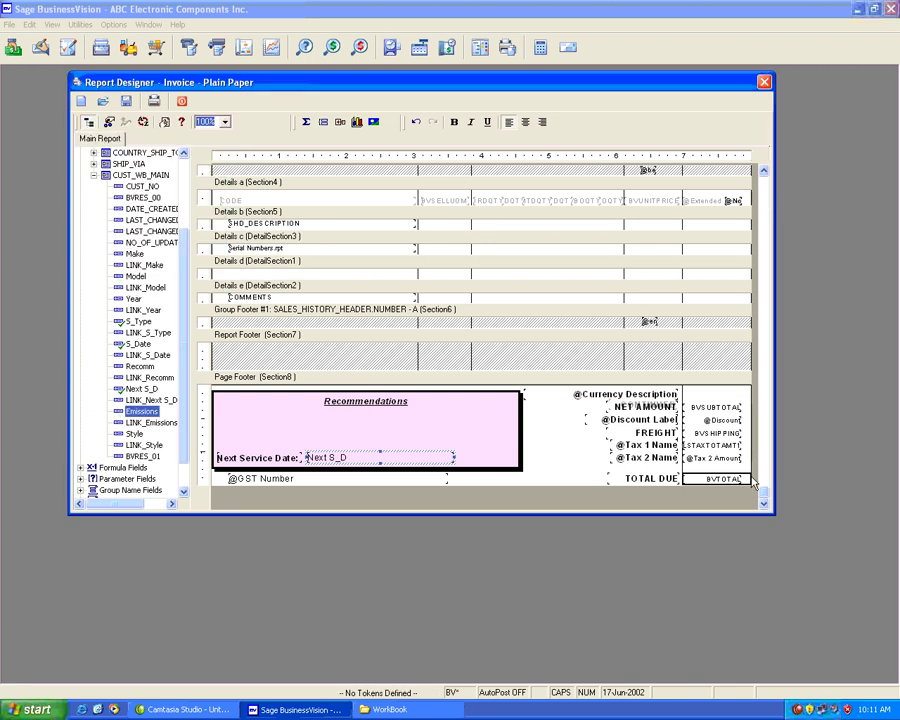
pyautogui.moveTo(755, 484); pyautogui.dragTo(760, 222)
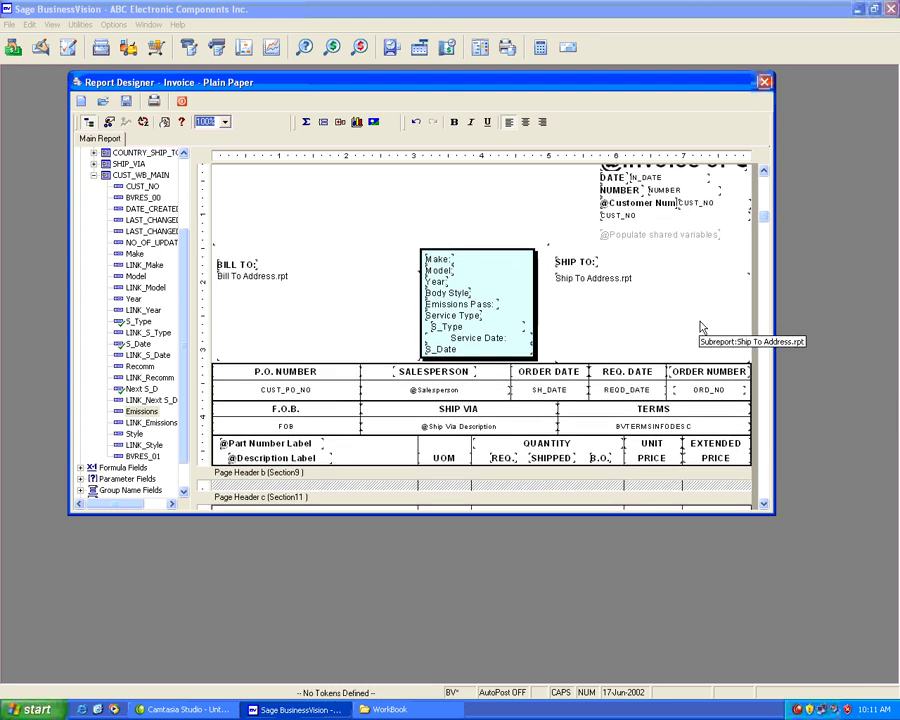
# - Place the Emissions field beside the Emissions Pass label in the vehicle box and format its Boolean text as Yes or No
pyautogui.moveTo(142, 411); pyautogui.dragTo(526, 304)
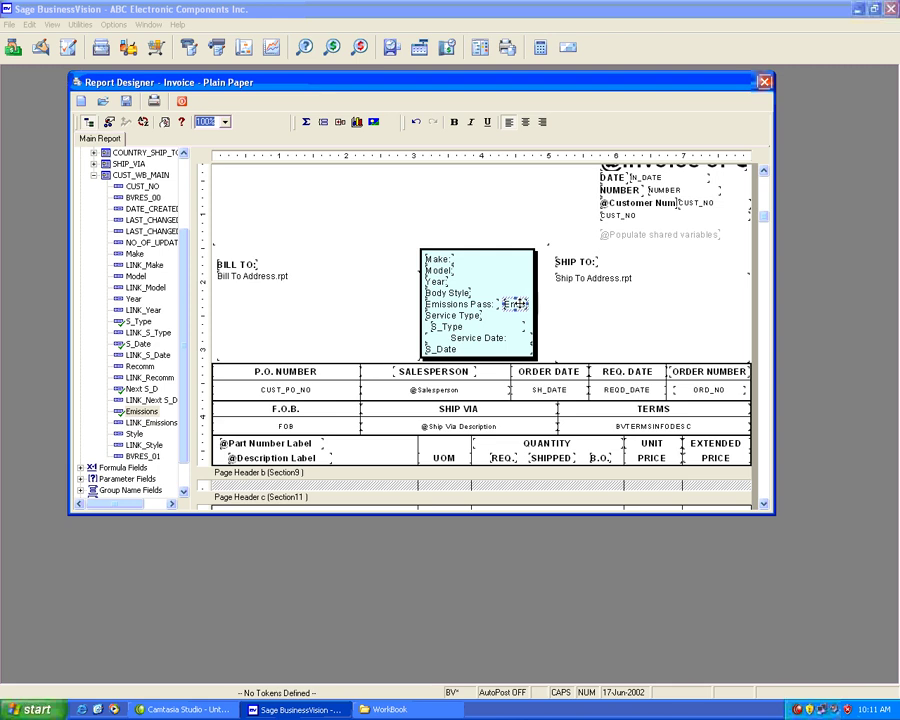
pyautogui.rightClick(519, 305)
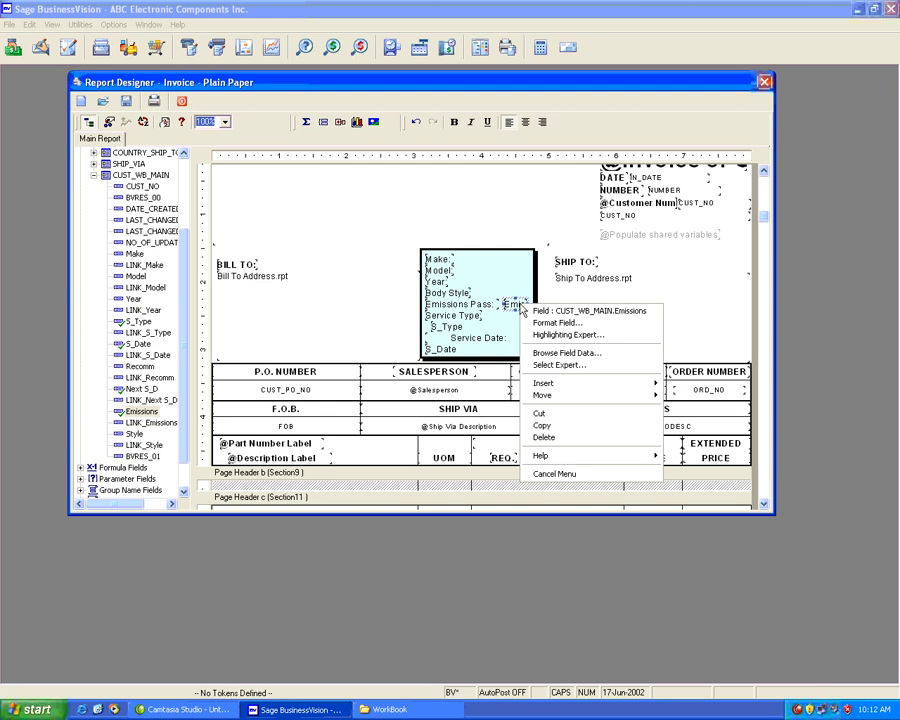
pyautogui.click(542, 323)
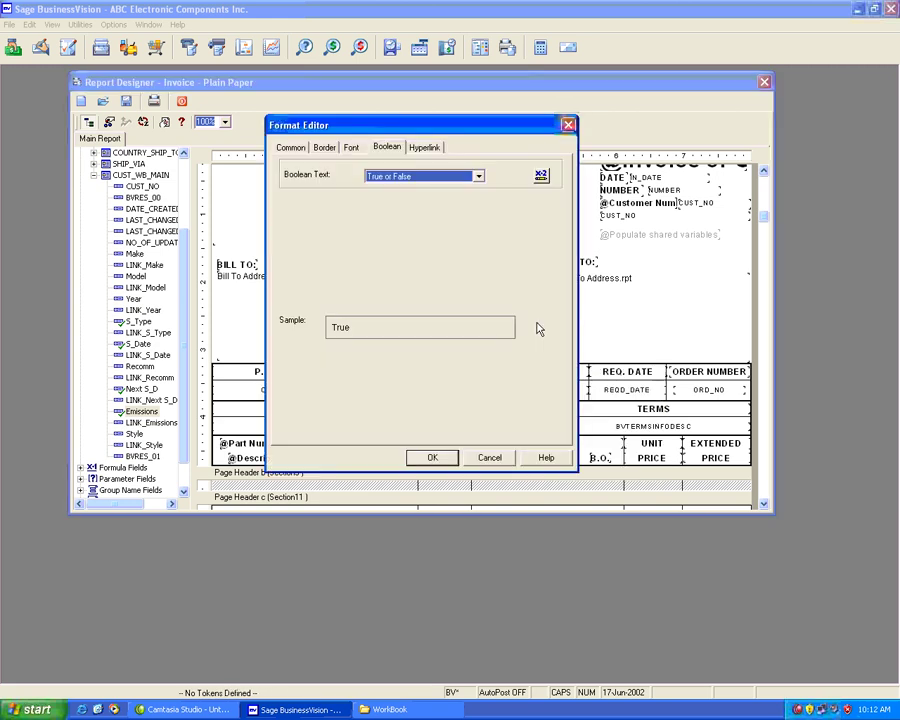
pyautogui.click(479, 177)
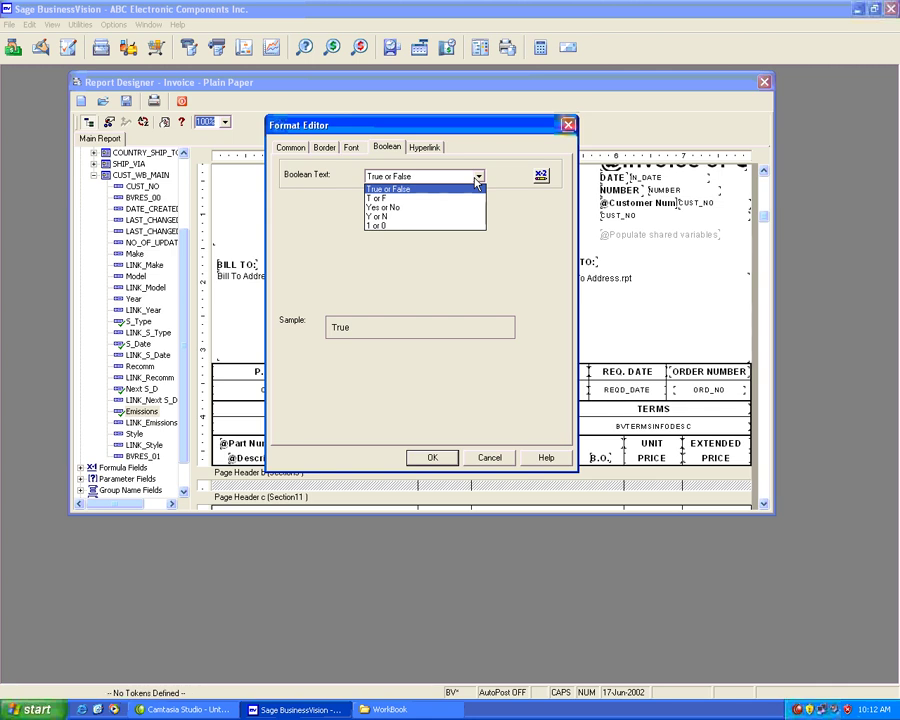
pyautogui.click(398, 209)
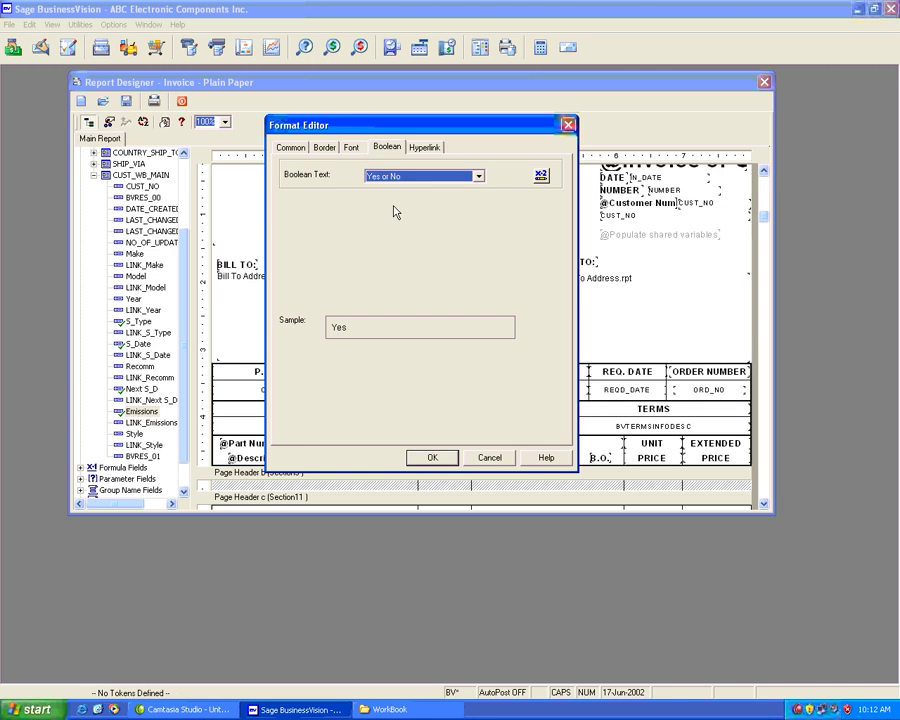
pyautogui.click(432, 457)
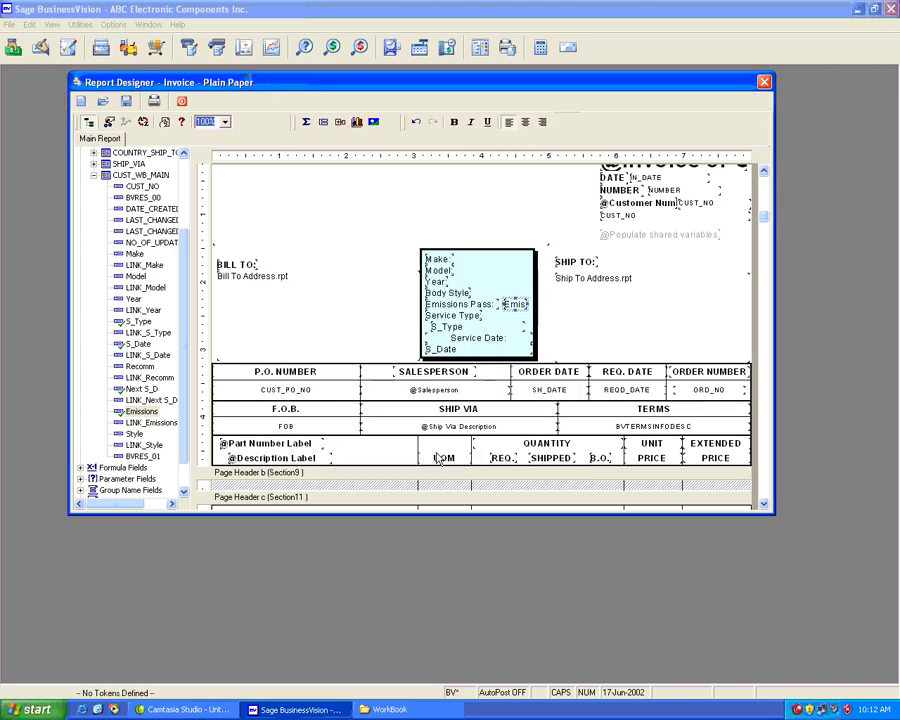
# - Browse the data stored in the Style field of CUST_WB_MAIN
pyautogui.rightClick(136, 435)
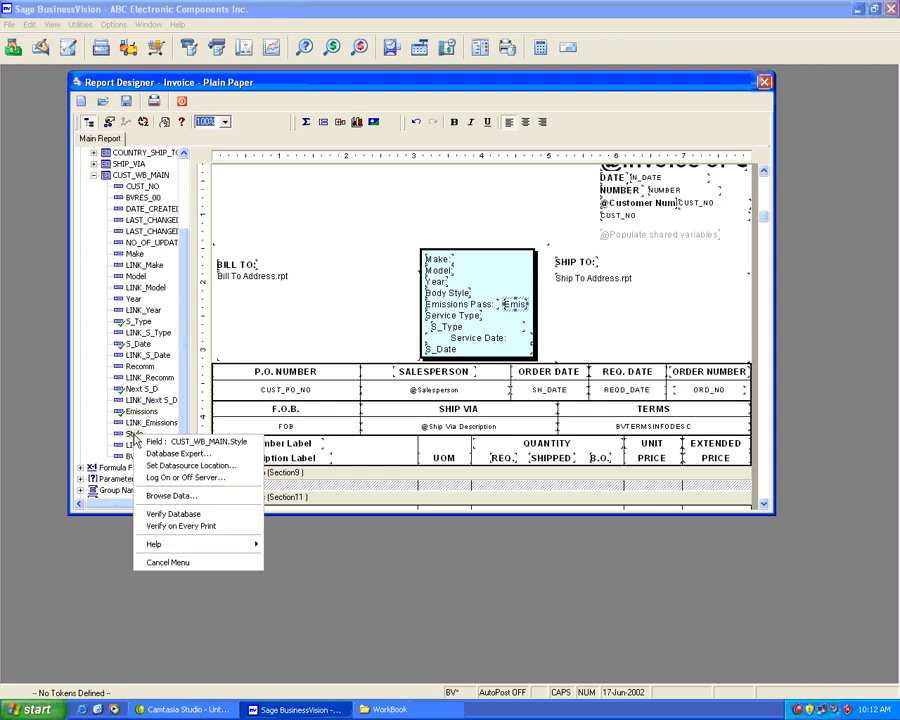
pyautogui.click(165, 494)
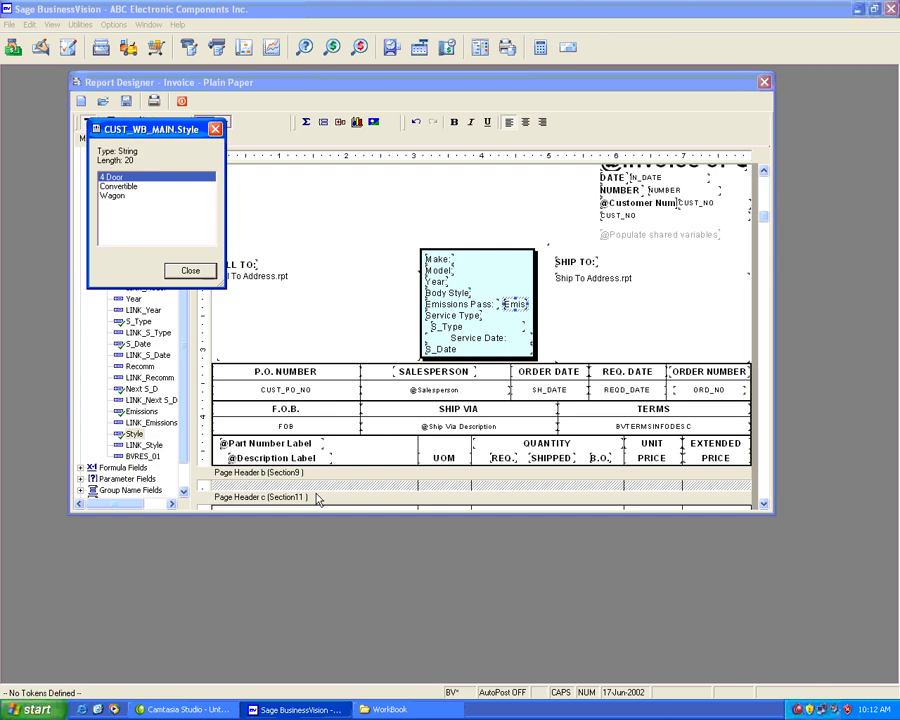
pyautogui.click(190, 271)
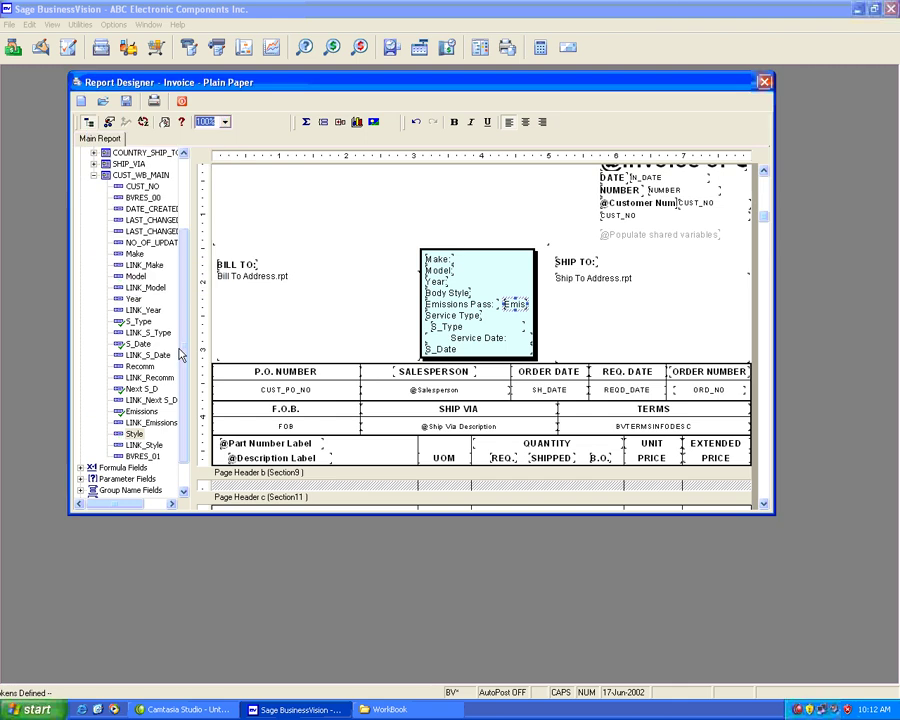
# - Place the Style field beside the Body Style label and shorten it to end at the vehicle box's edge
pyautogui.moveTo(137, 434); pyautogui.dragTo(476, 292)
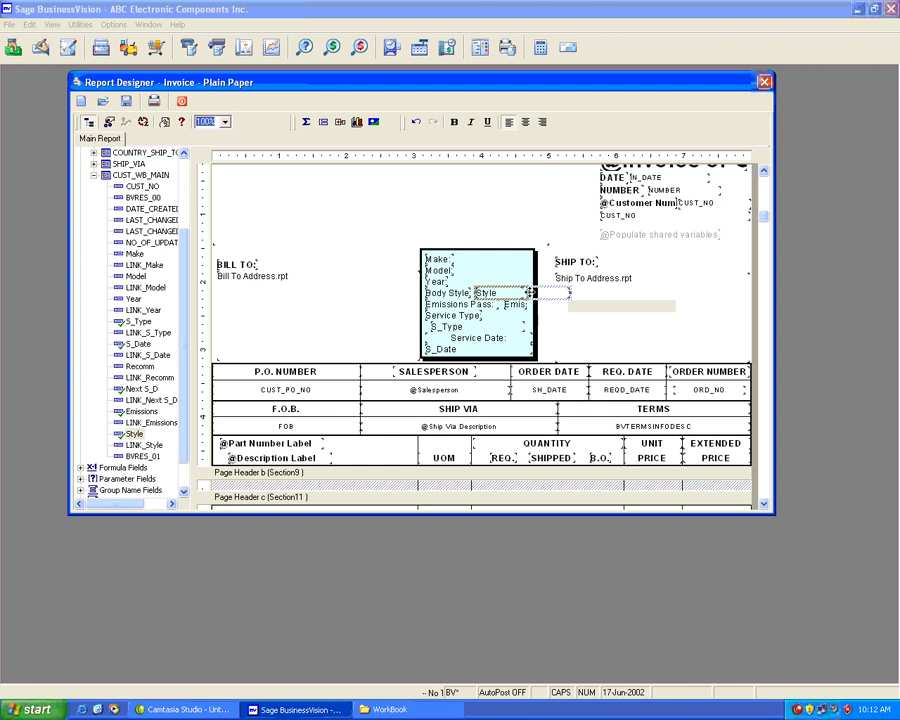
pyautogui.moveTo(570, 292); pyautogui.dragTo(536, 291)
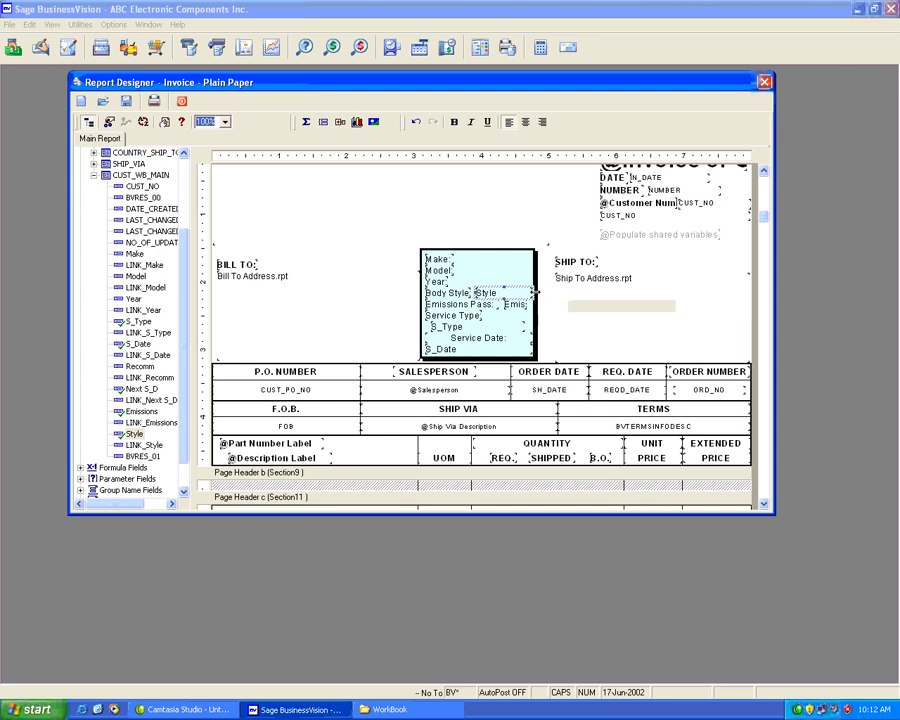
pyautogui.click(383, 175)
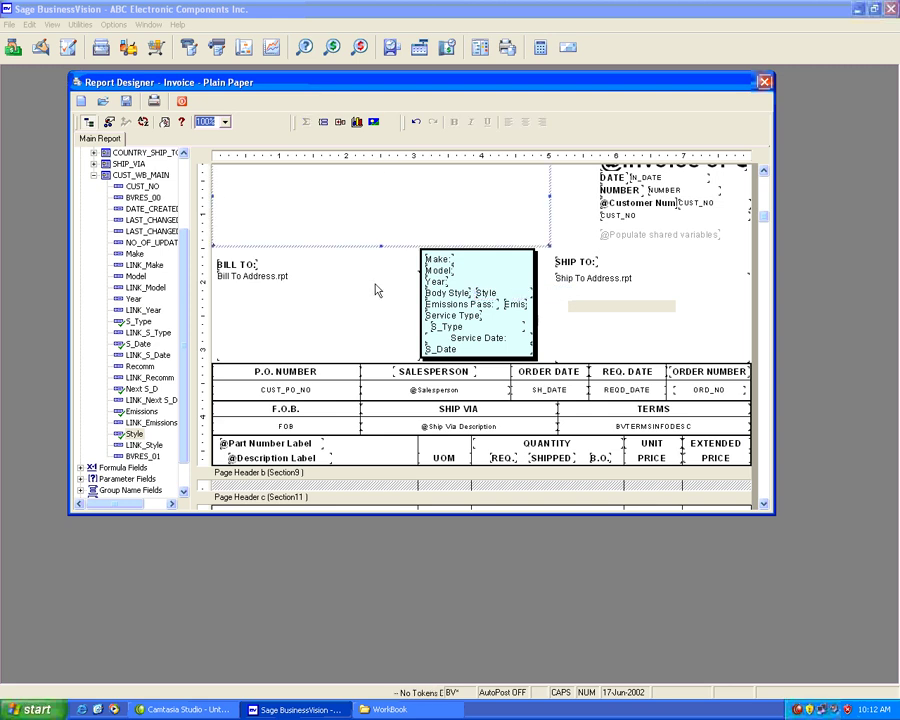
pyautogui.click(375, 290)
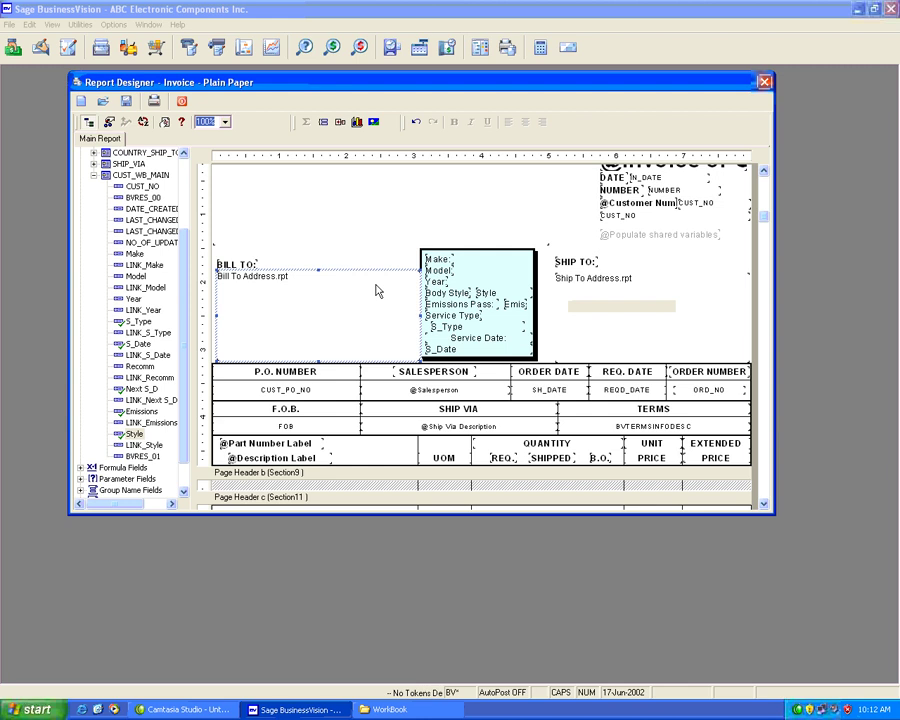
# - Start saving the report to a Crystal Reports file and go to the BusinessVision Reports folder as the destination
pyautogui.click(121, 323)
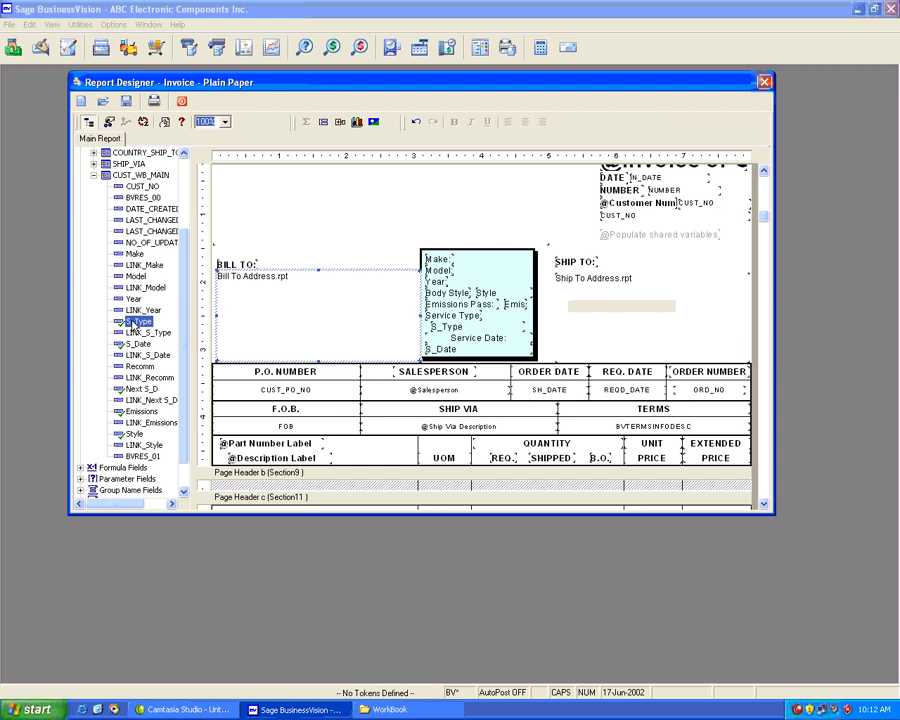
pyautogui.rightClick(96, 298)
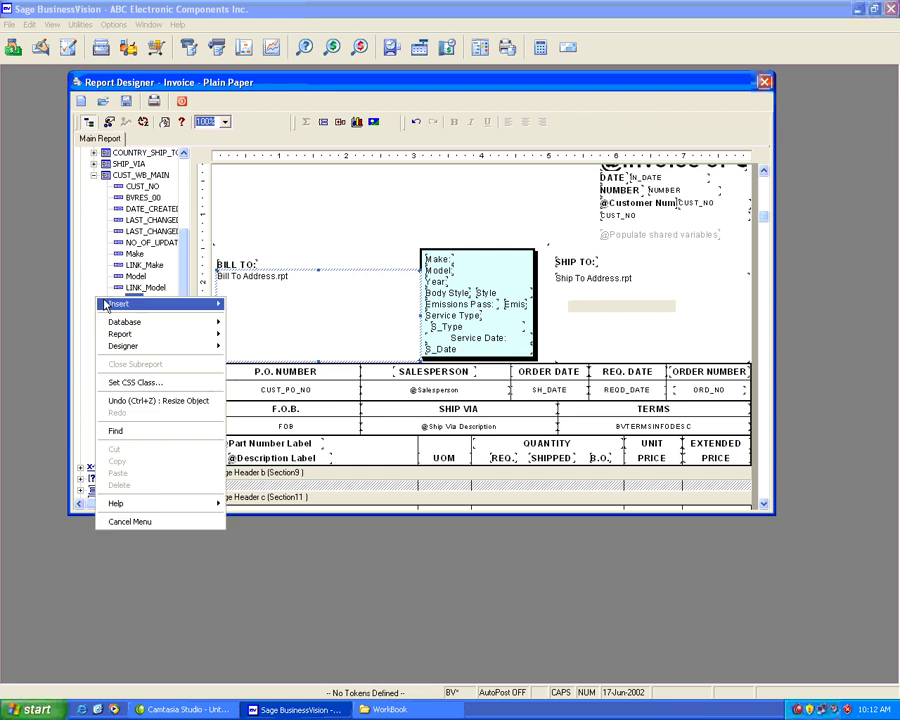
pyautogui.click(120, 334)
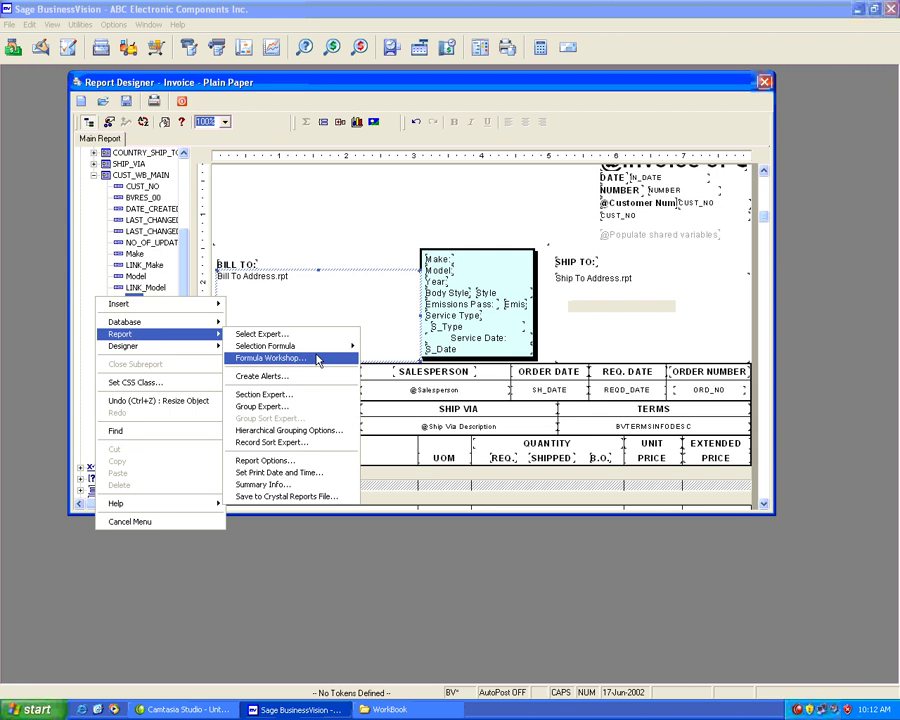
pyautogui.click(302, 487)
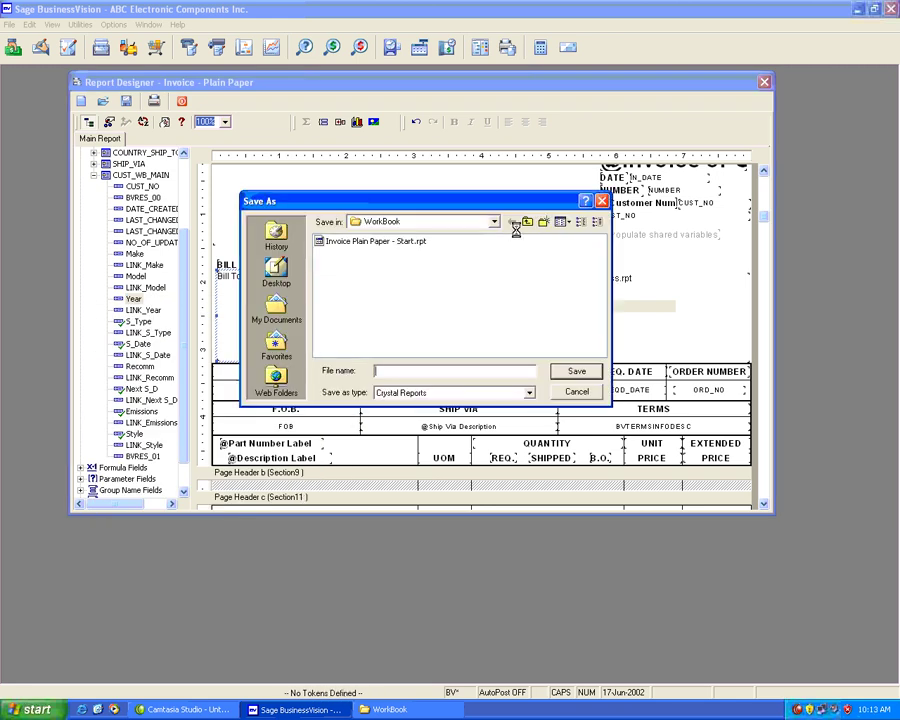
pyautogui.click(527, 221)
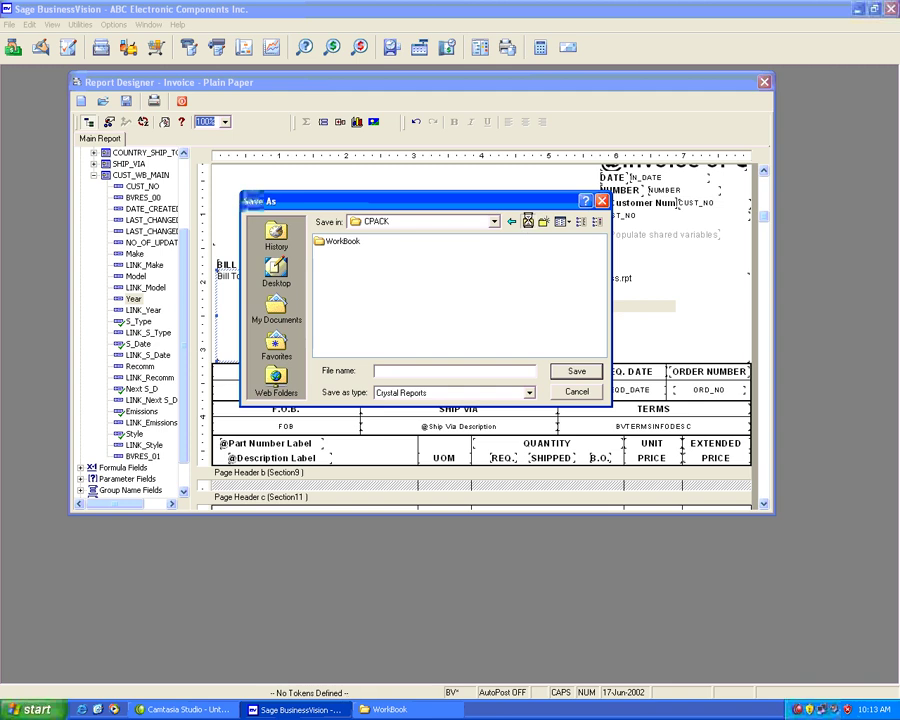
pyautogui.click(527, 221)
pyautogui.click(340, 325)
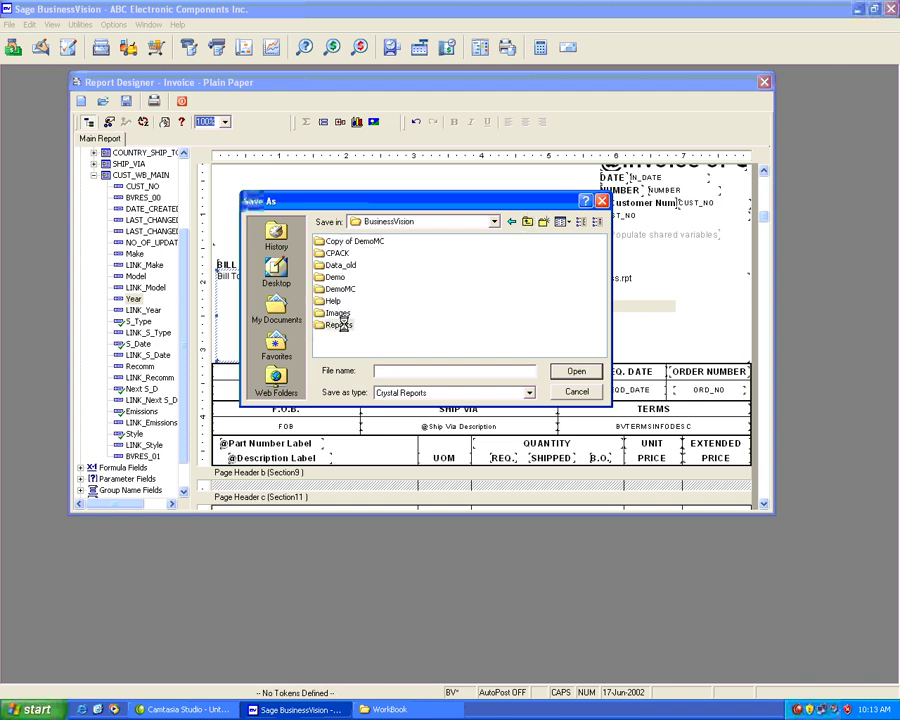
pyautogui.doubleClick(342, 324)
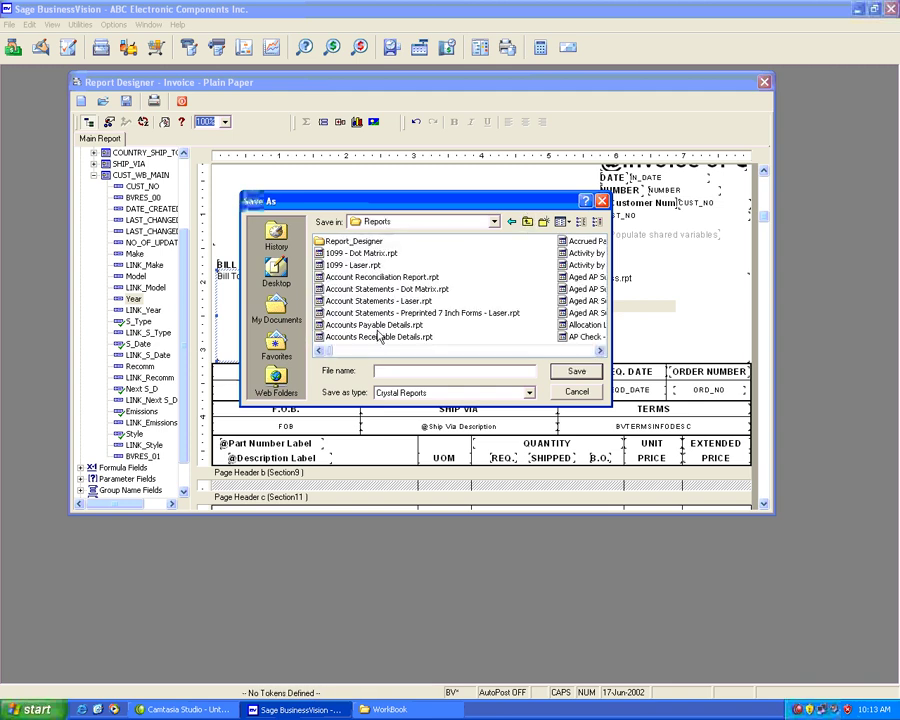
# - Save the report as Invoice Plain Paper - Start_2 and close the Report Designer, discarding the unsaved changes to the original file
pyautogui.click(416, 327)
pyautogui.press('i')
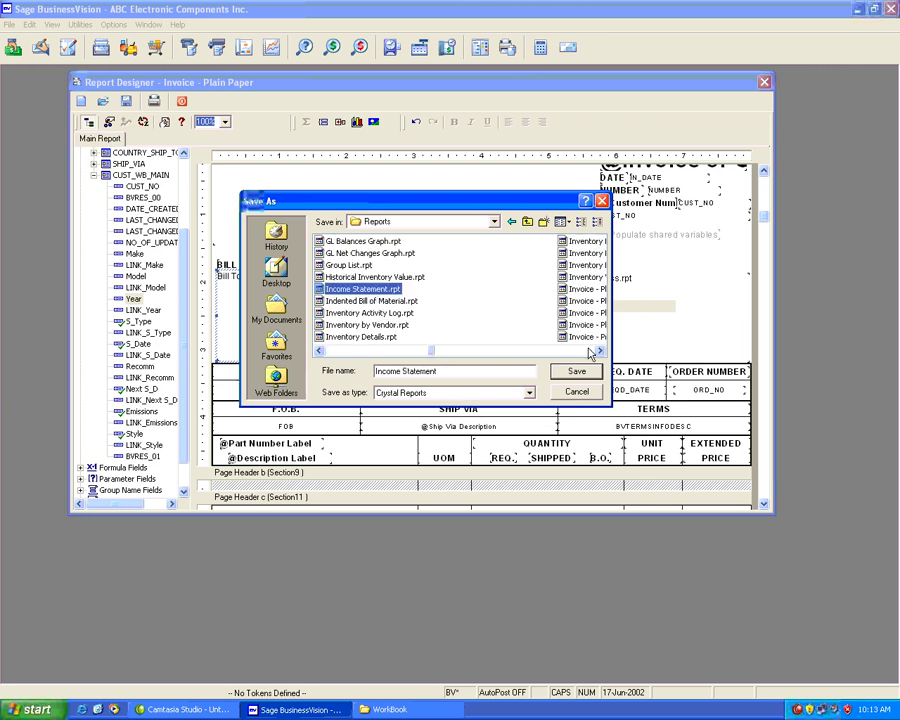
pyautogui.click(599, 352)
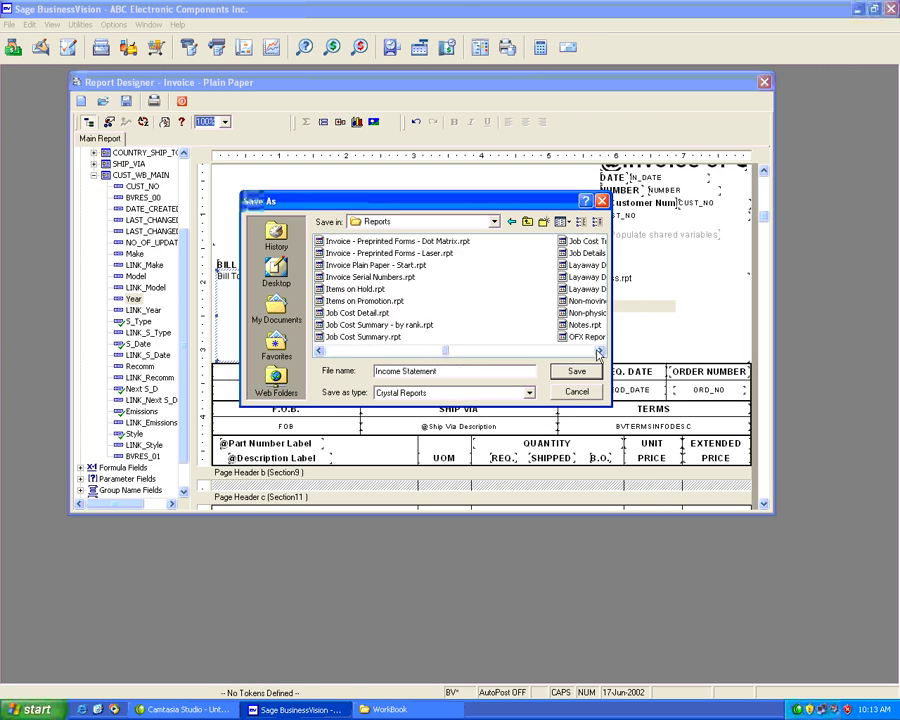
pyautogui.click(405, 265)
pyautogui.click(486, 371)
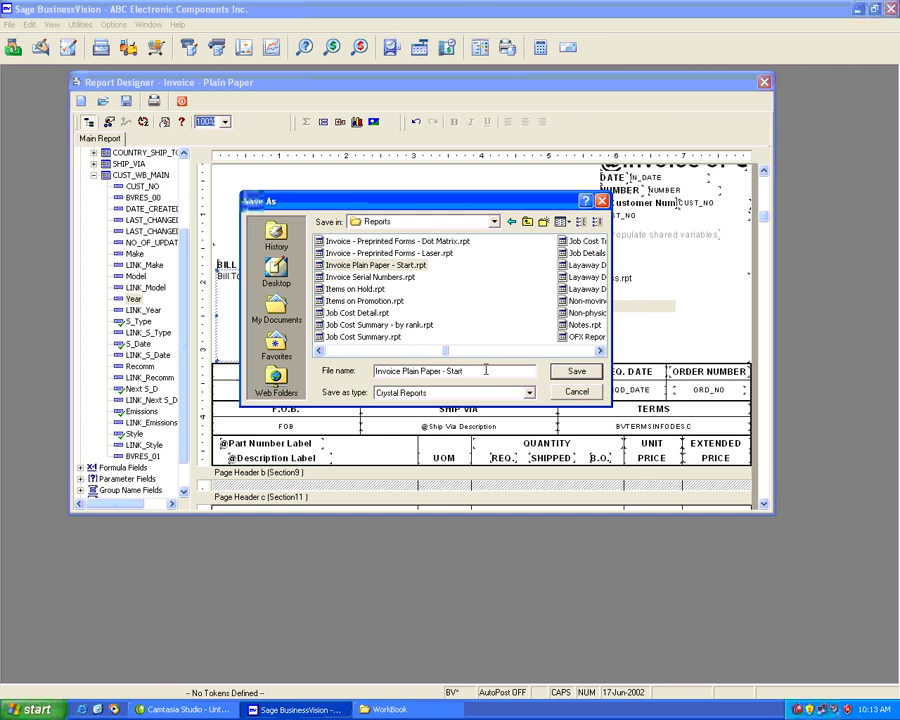
pyautogui.write('_2')
pyautogui.click(565, 371)
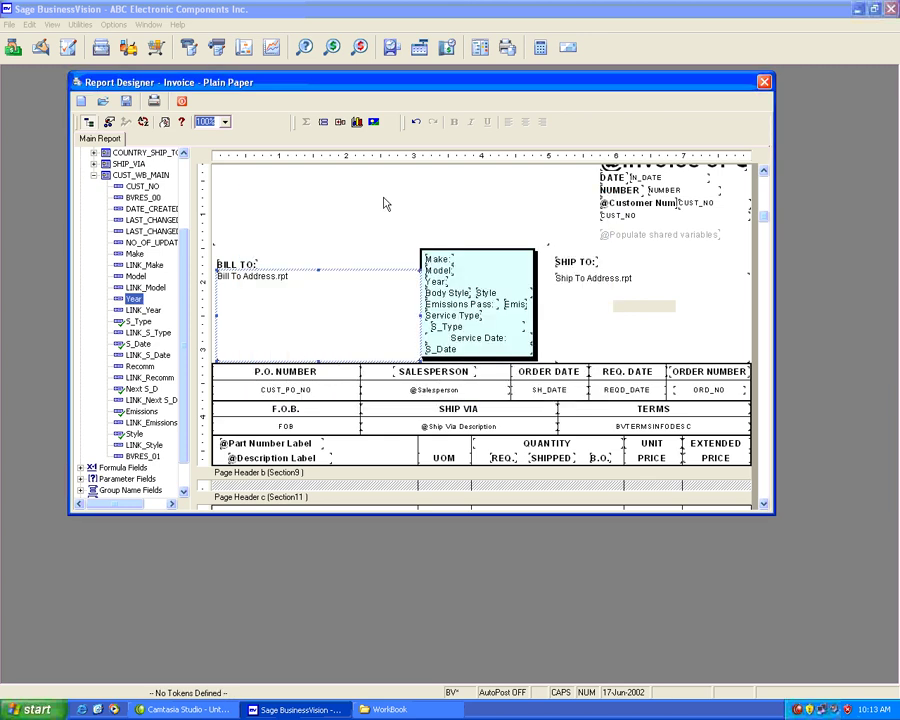
pyautogui.click(182, 101)
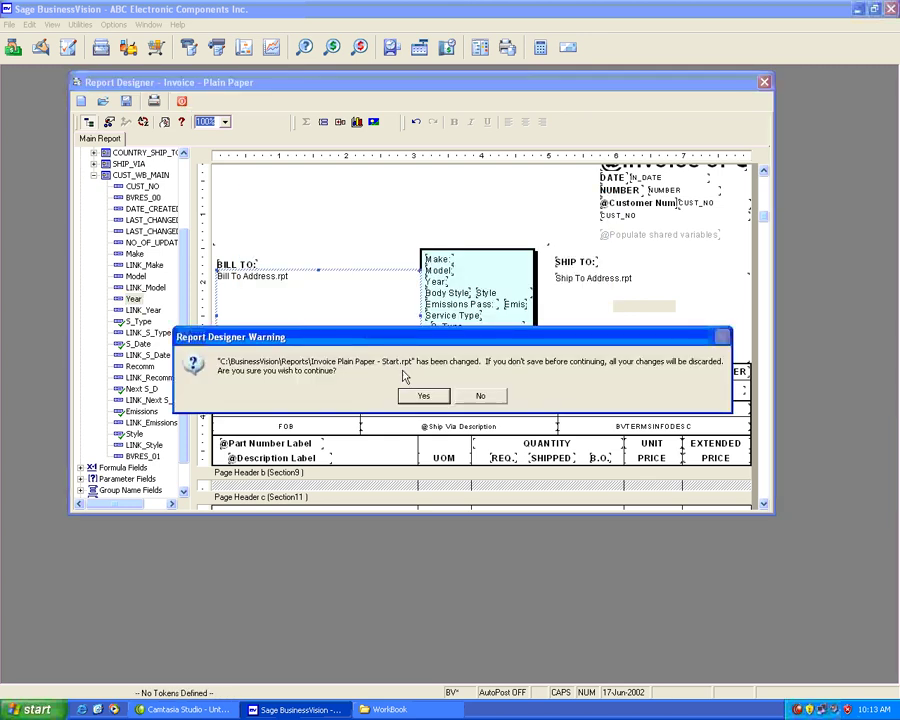
pyautogui.click(423, 396)
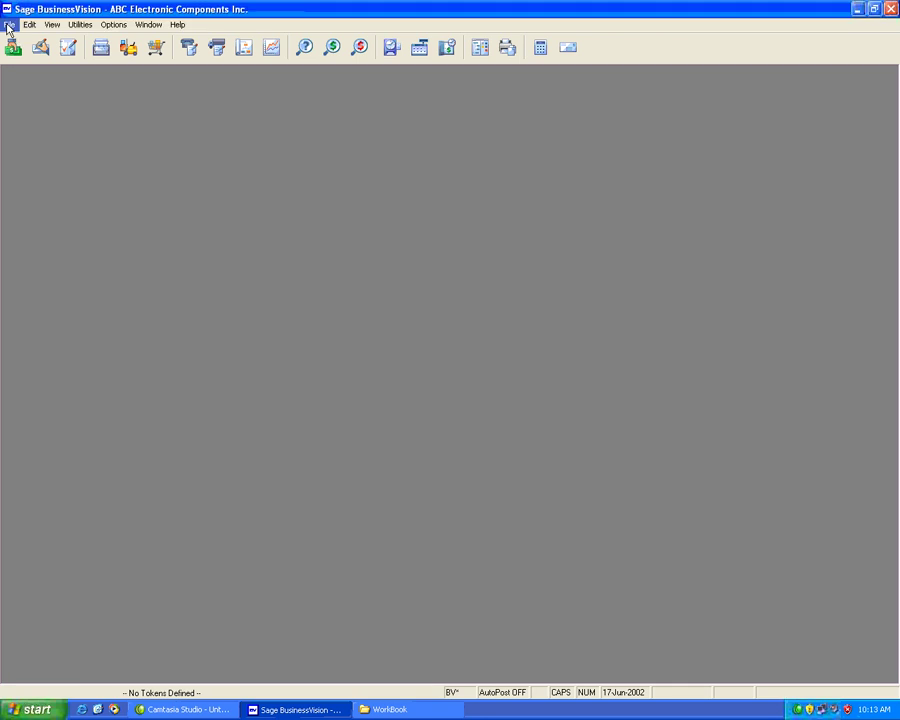
# - Open Printer Setup and select Supplementary form # 01 under the Invoice document type
pyautogui.click(9, 25)
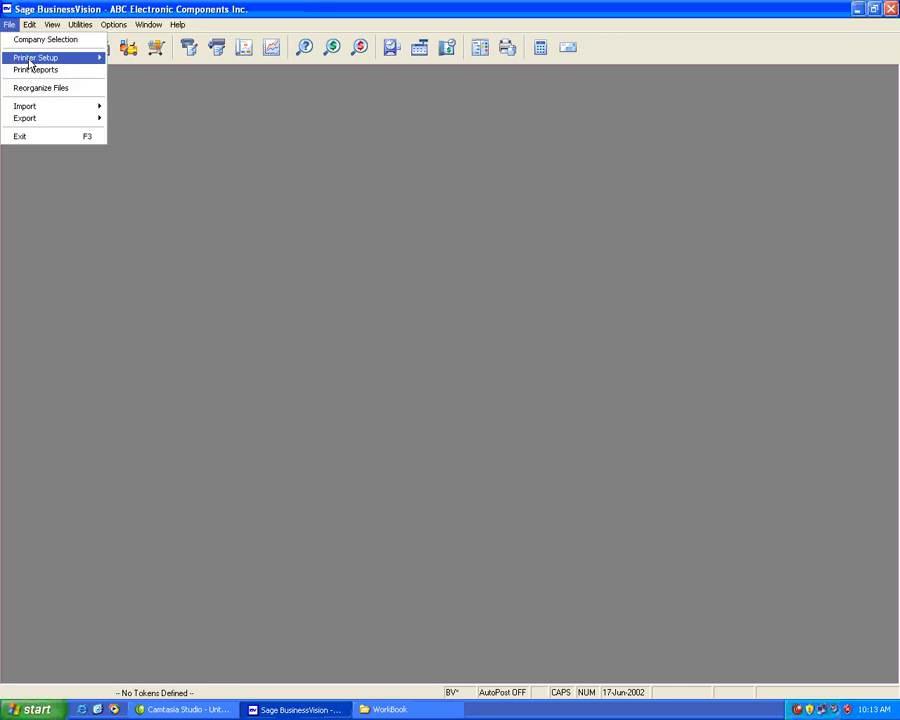
pyautogui.moveTo(31, 58)
pyautogui.click(140, 58)
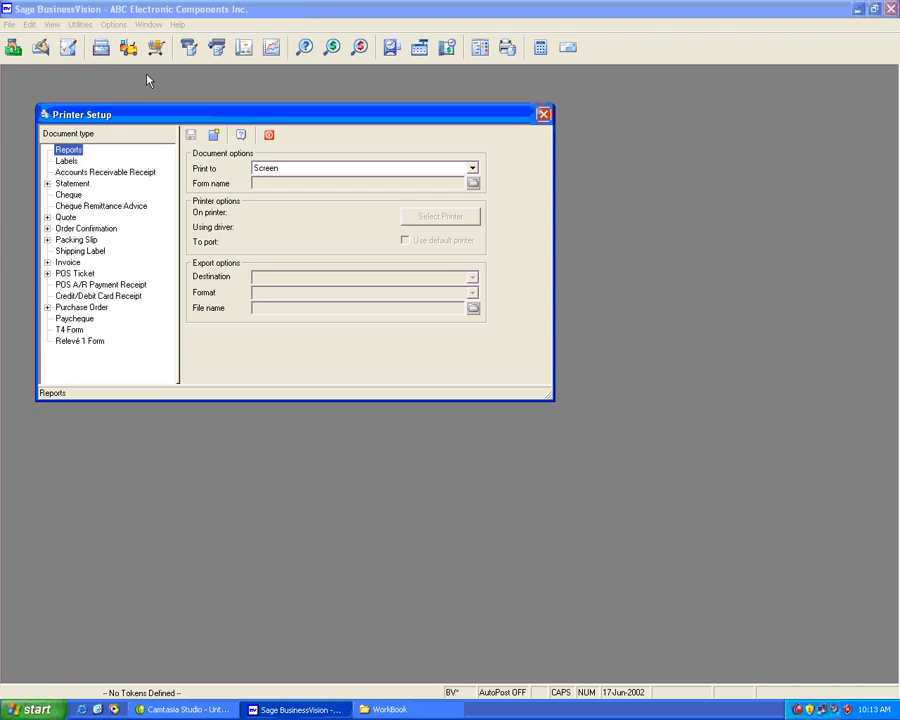
pyautogui.doubleClick(68, 262)
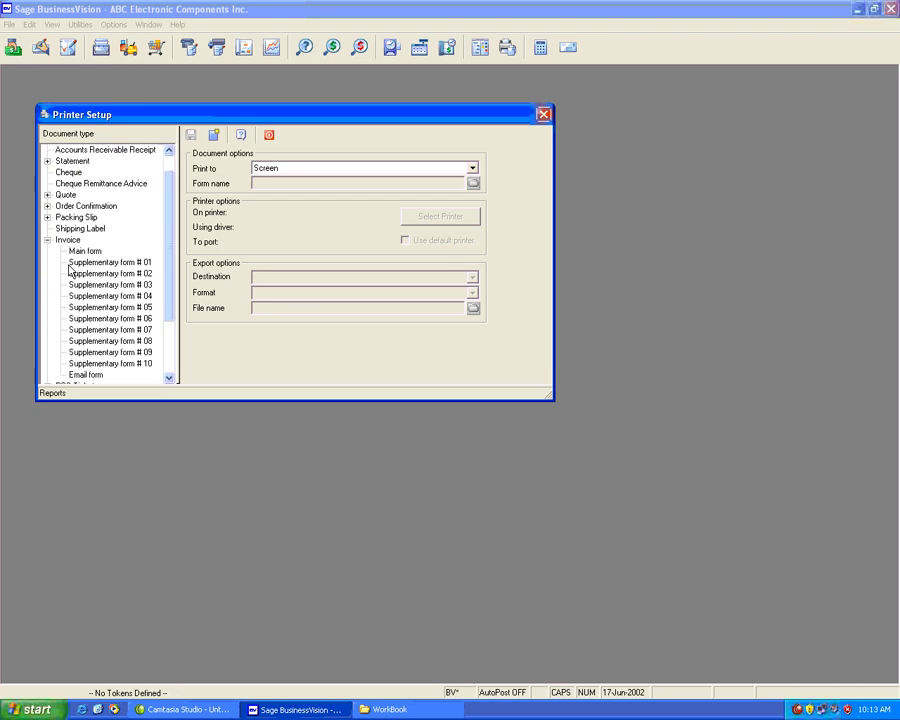
pyautogui.click(85, 251)
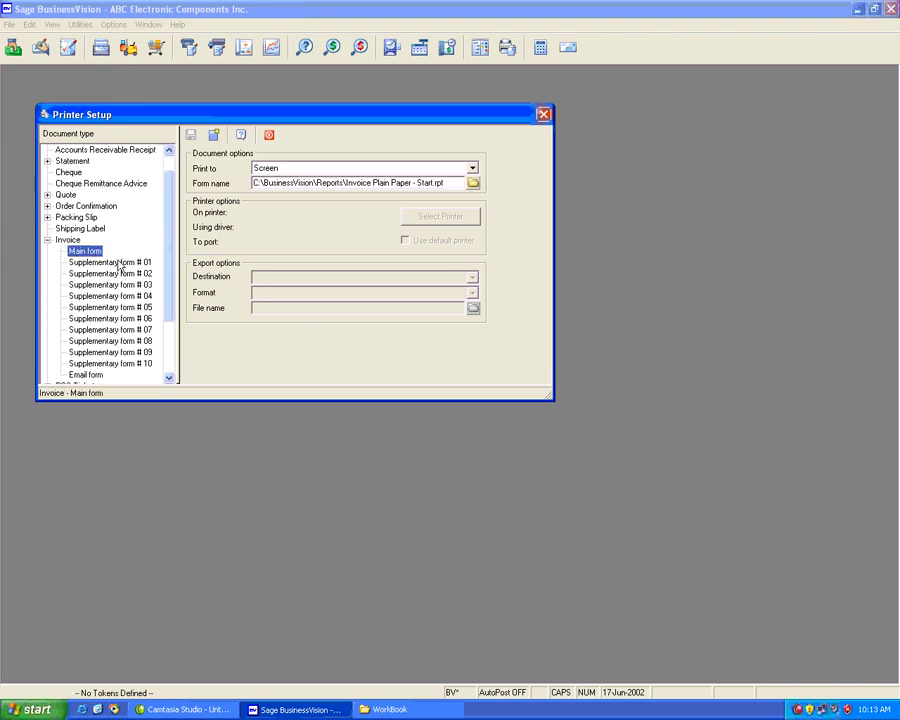
pyautogui.click(138, 263)
# - Assign Invoice Plain Paper - Start_2.rpt from the Reports folder as the form for Supplementary form # 01
pyautogui.click(472, 183)
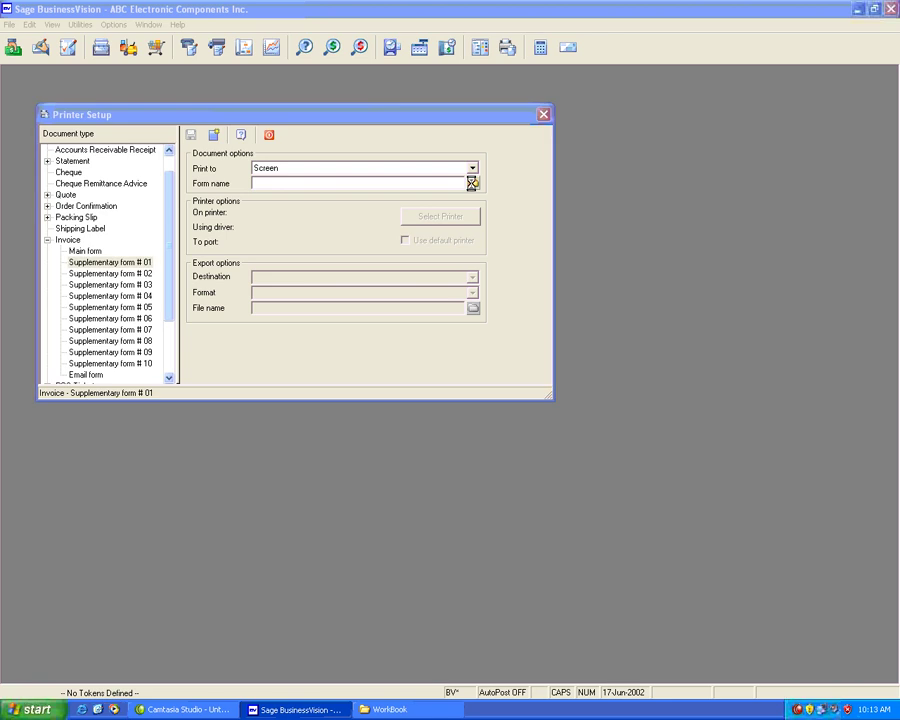
pyautogui.click(314, 234)
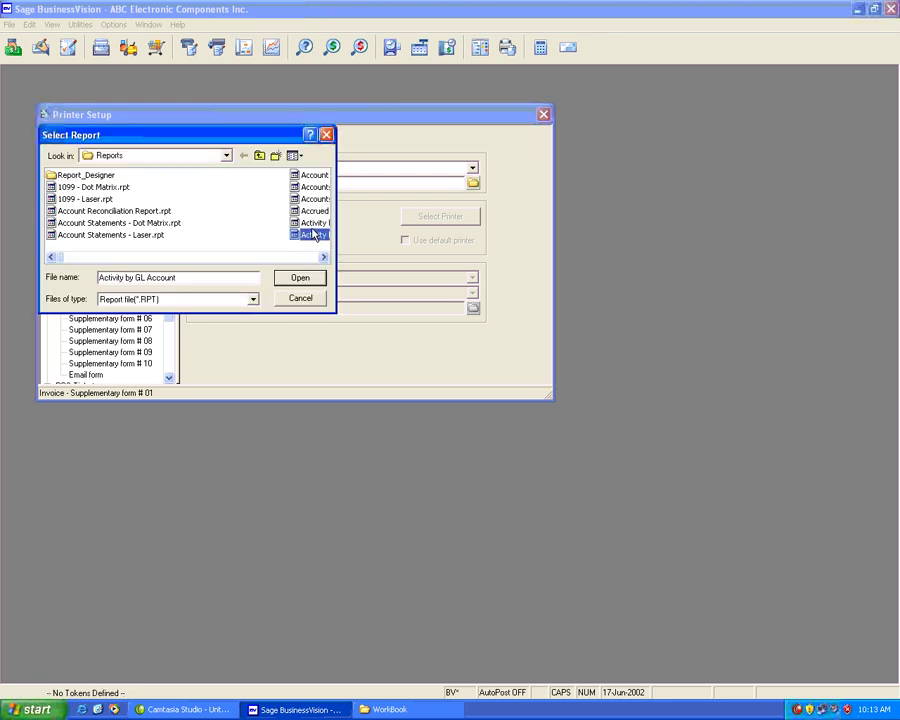
pyautogui.press('i')
pyautogui.click(324, 258)
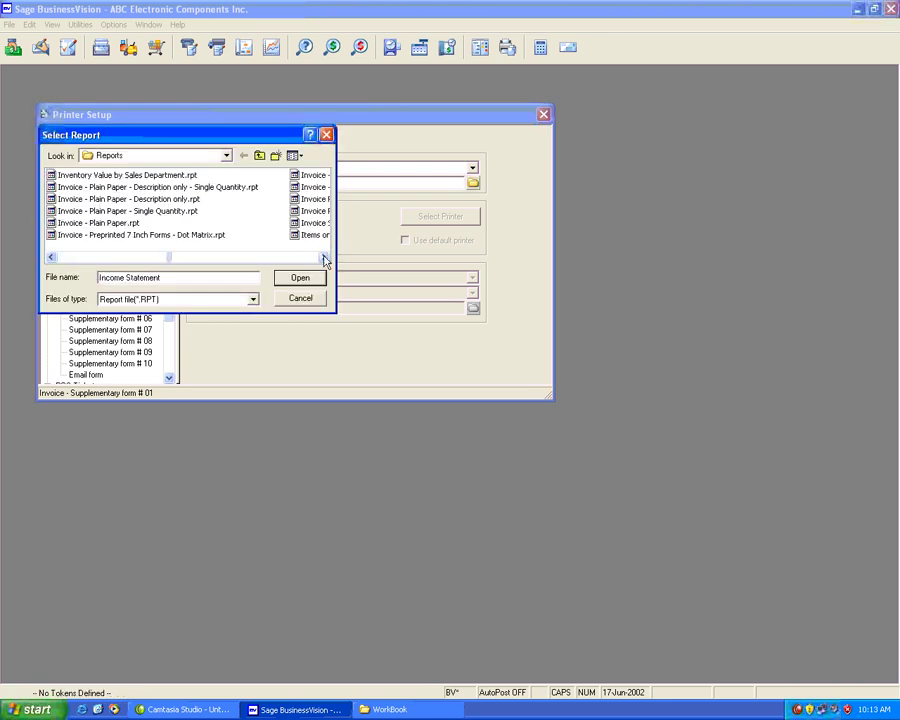
pyautogui.click(323, 258)
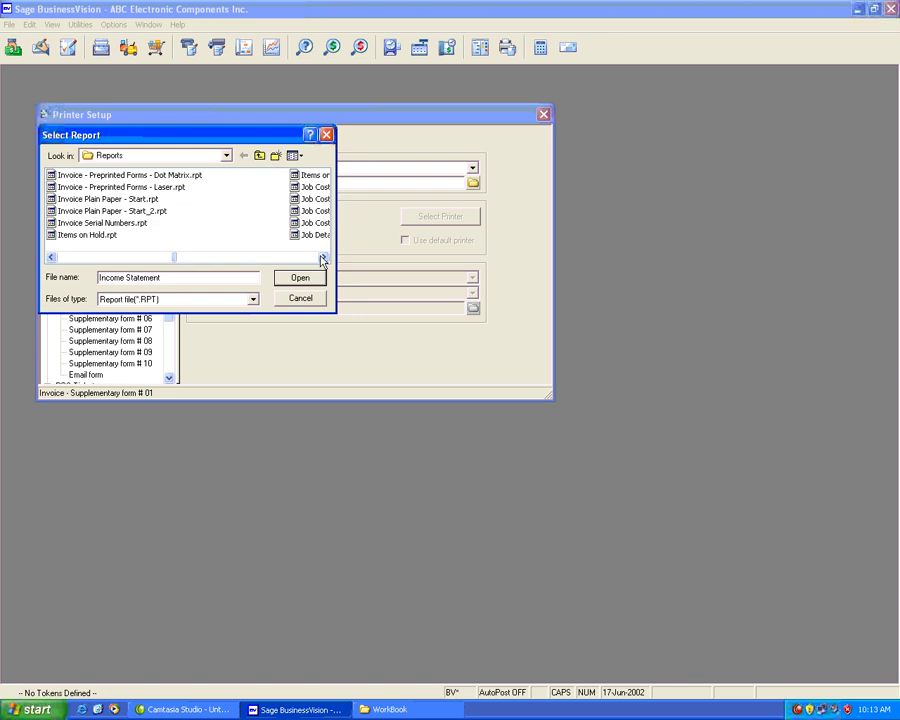
pyautogui.click(113, 211)
pyautogui.click(299, 279)
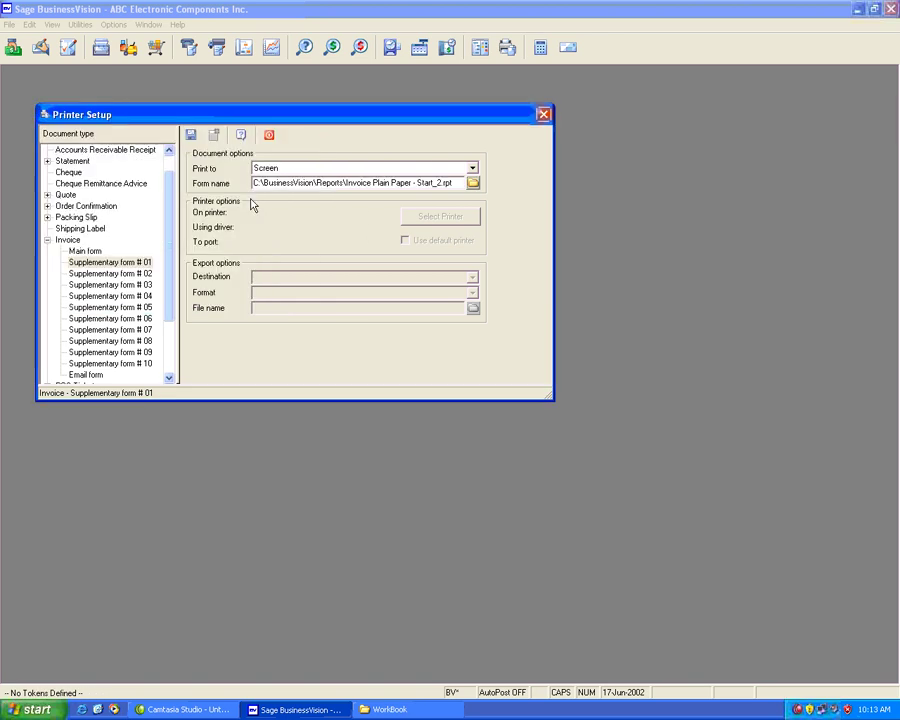
# - Save the form assignment for the supplementary invoice and close Printer Setup
pyautogui.click(191, 135)
pyautogui.click(269, 135)
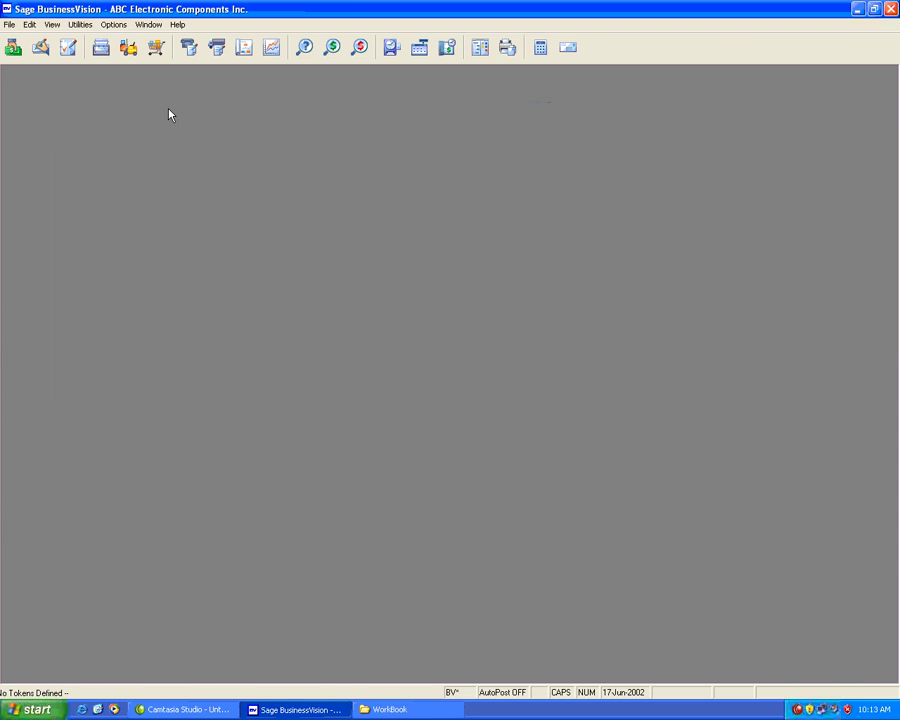
# - Open the Ace Electronics customer record and view the last invoice in its sales order history
pyautogui.click(100, 49)
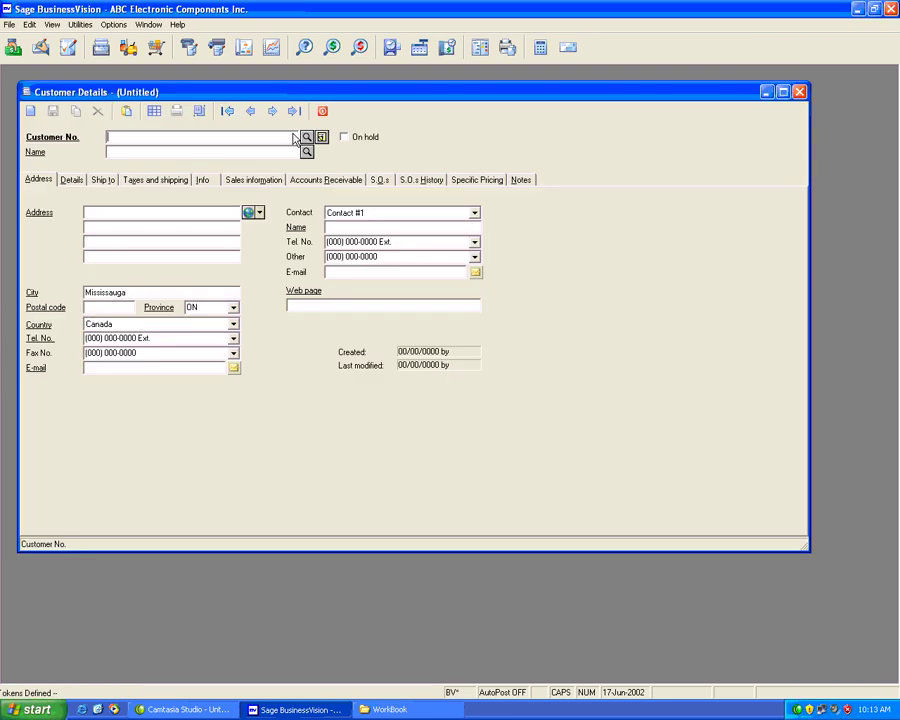
pyautogui.click(272, 112)
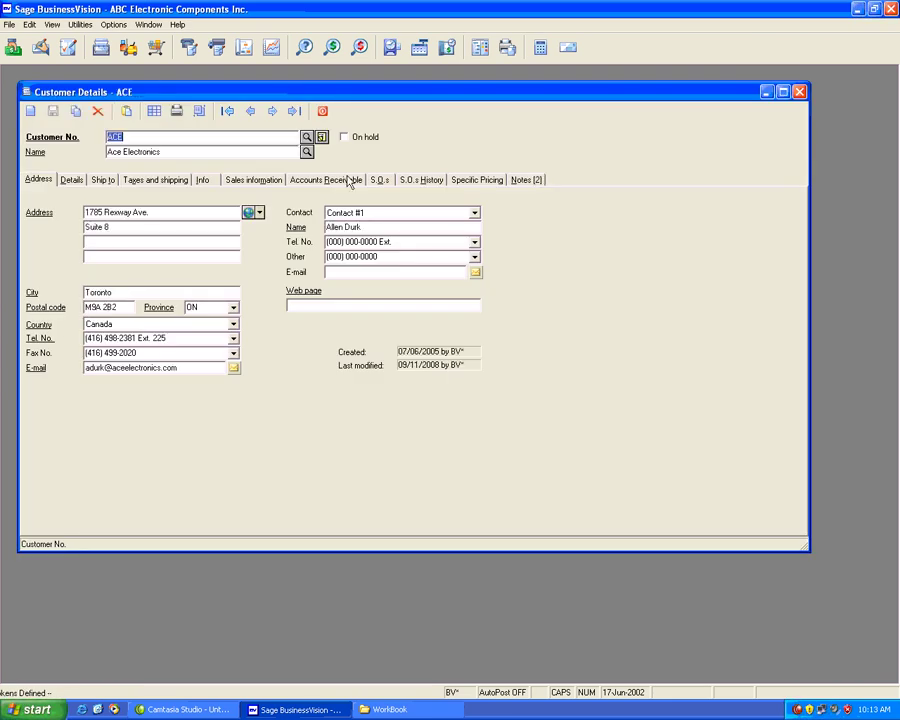
pyautogui.click(415, 179)
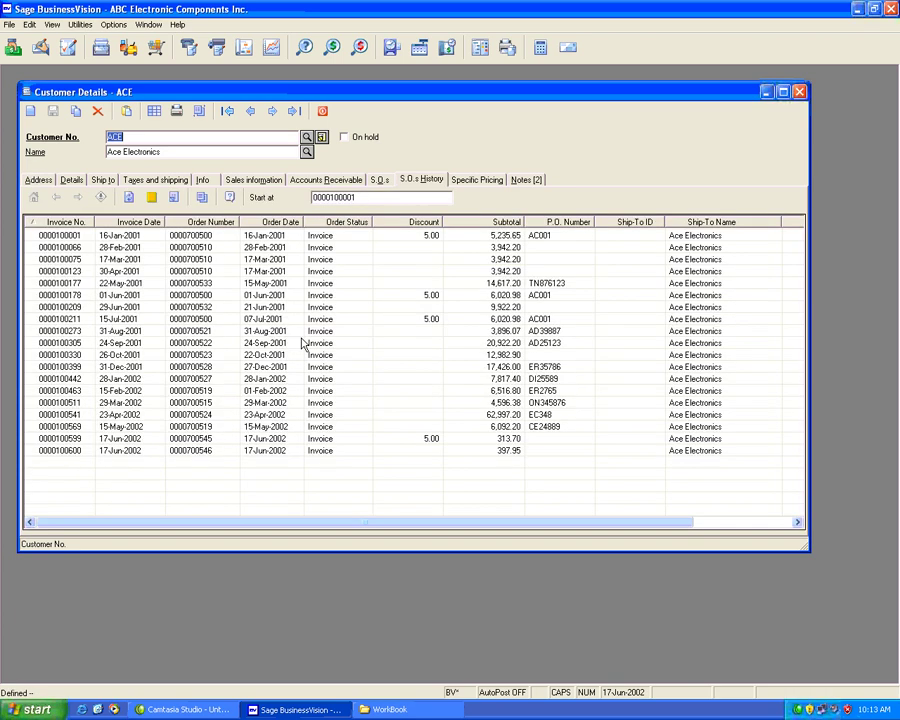
pyautogui.click(407, 452)
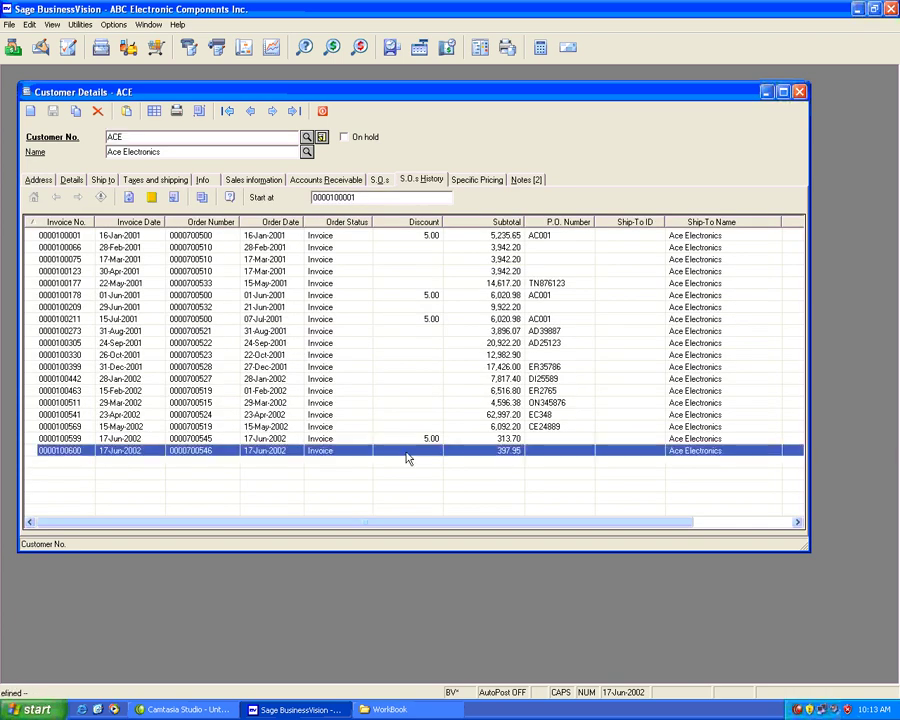
pyautogui.doubleClick(407, 454)
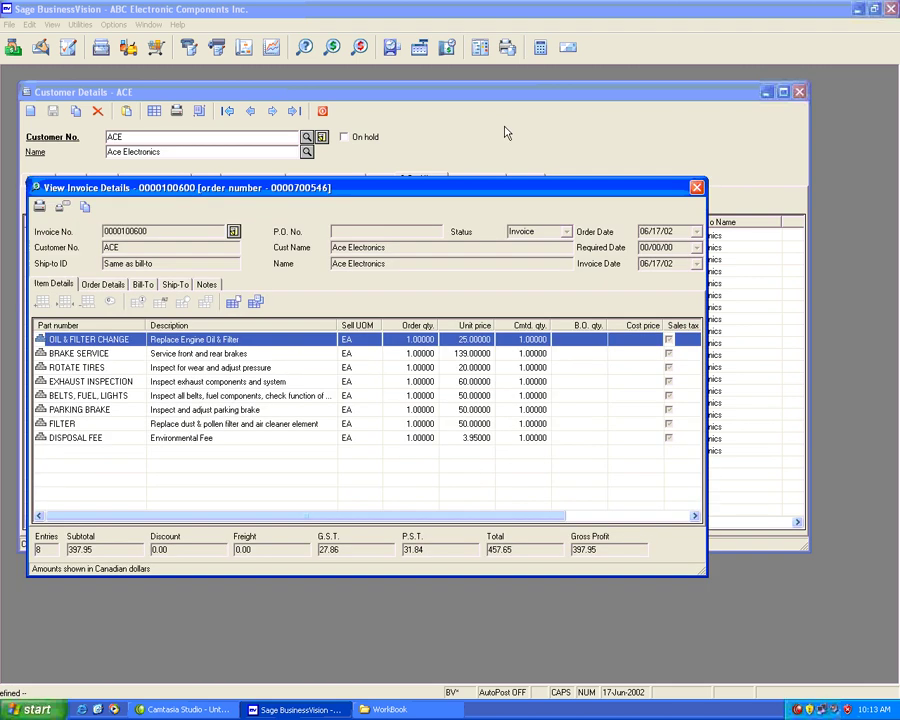
# - Preview the invoice in its two report forms and compare the vehicle and recommendation boxes on both pages
pyautogui.click(41, 207)
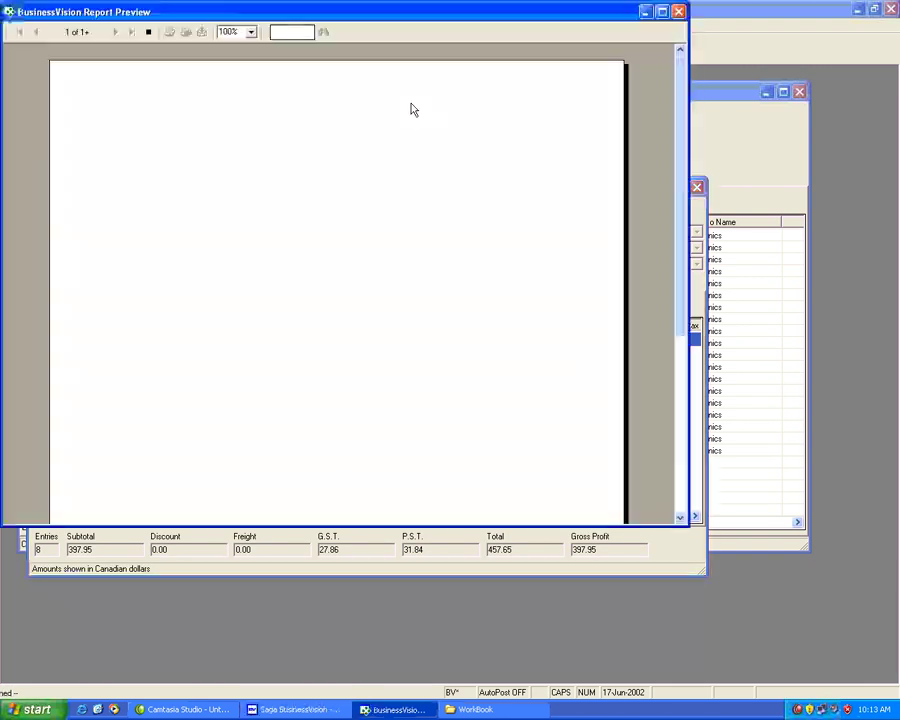
pyautogui.click(661, 12)
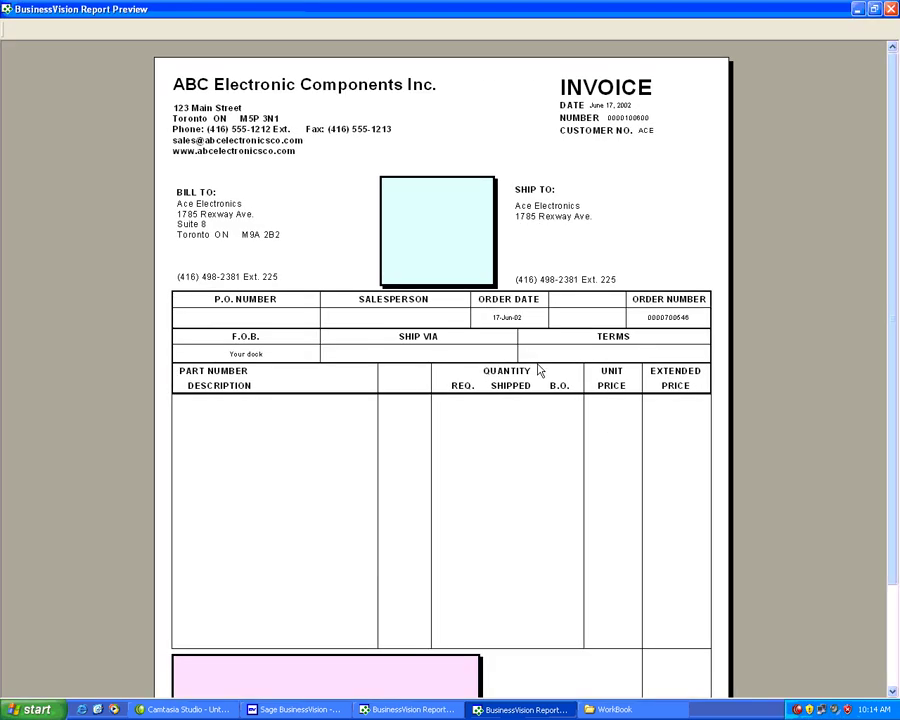
pyautogui.click(403, 710)
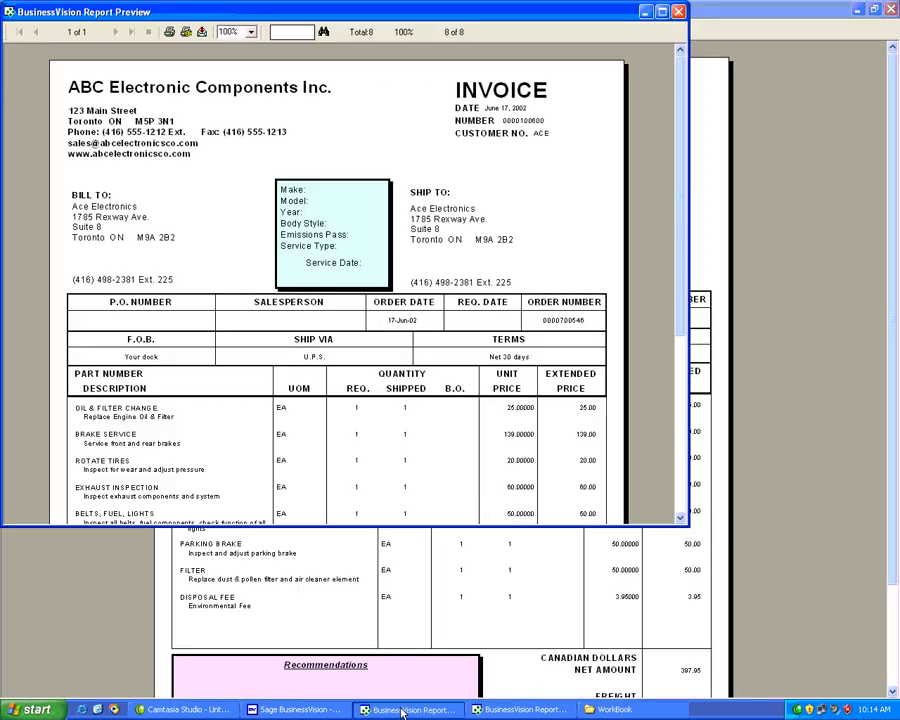
pyautogui.click(664, 12)
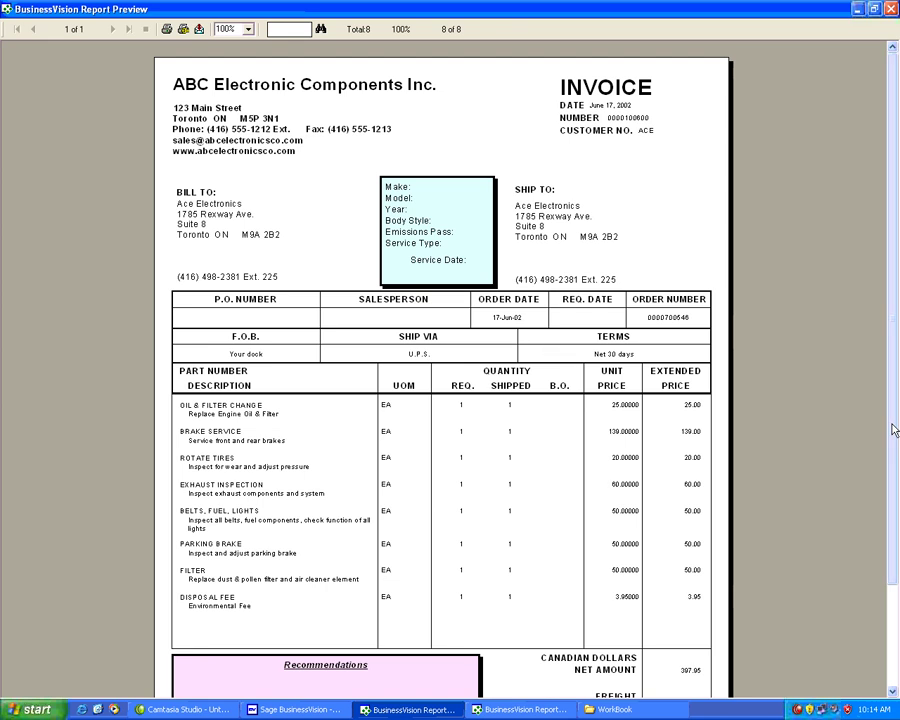
pyautogui.moveTo(893, 472); pyautogui.dragTo(891, 517)
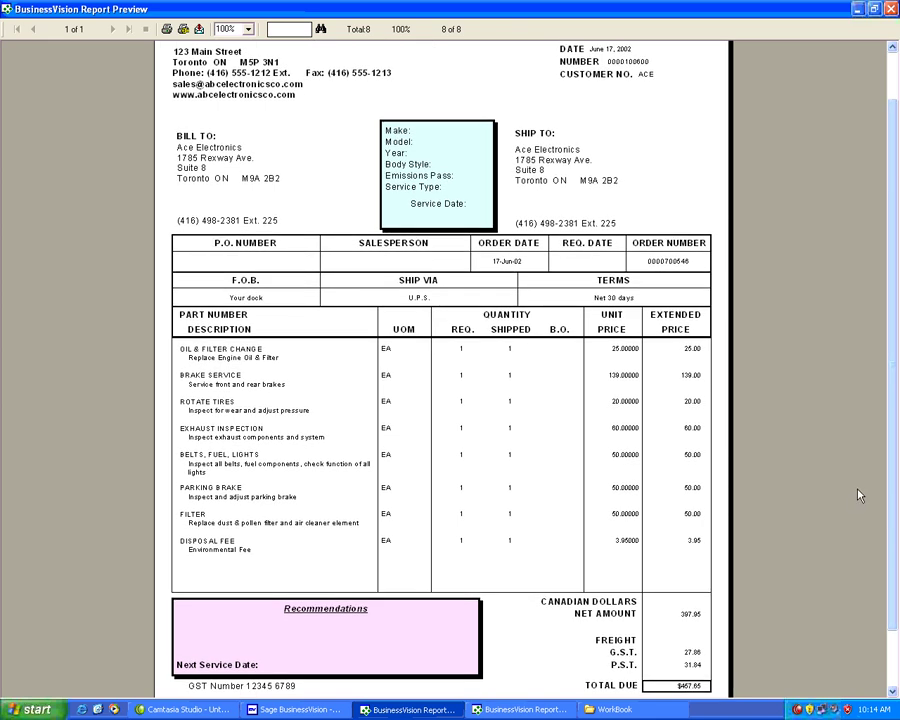
pyautogui.click(540, 712)
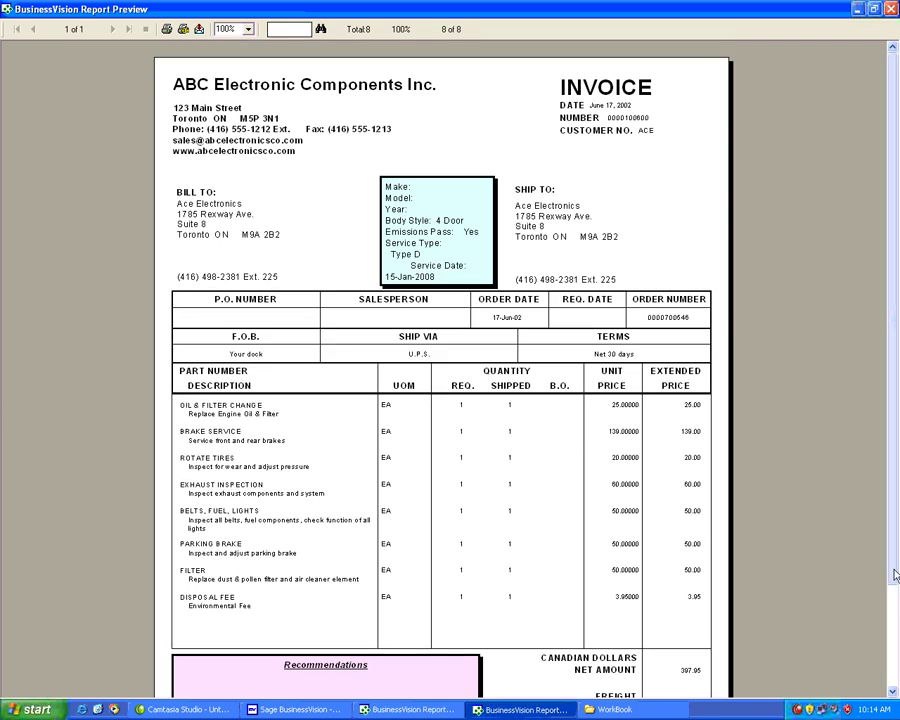
pyautogui.moveTo(896, 575); pyautogui.dragTo(884, 624)
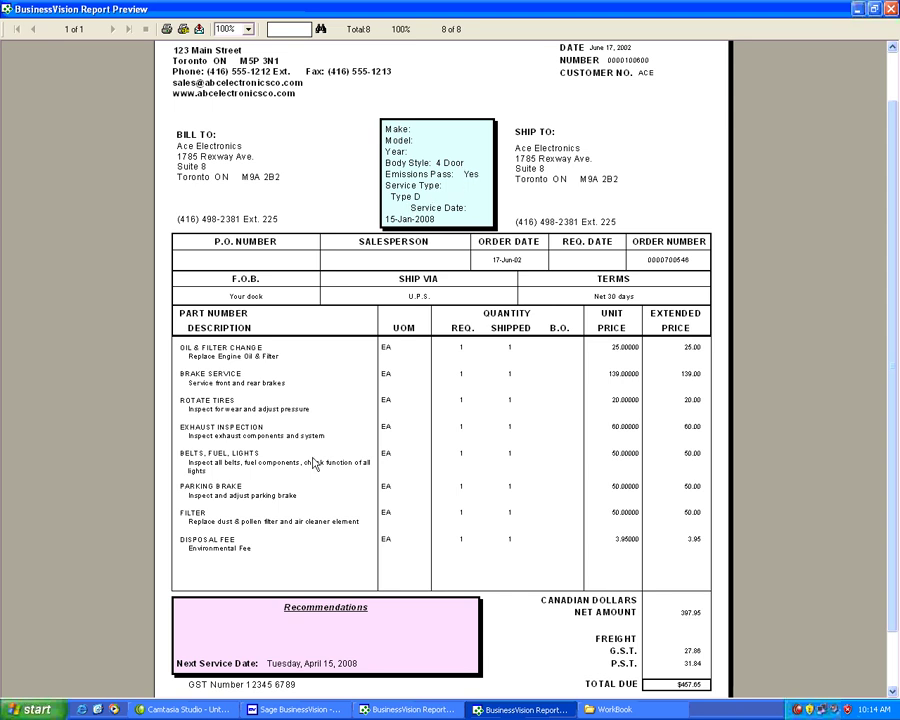
# - Close the invoice details and both previews, and check the vehicle fields in the Ace Electronics WorkBook detail
pyautogui.click(316, 716)
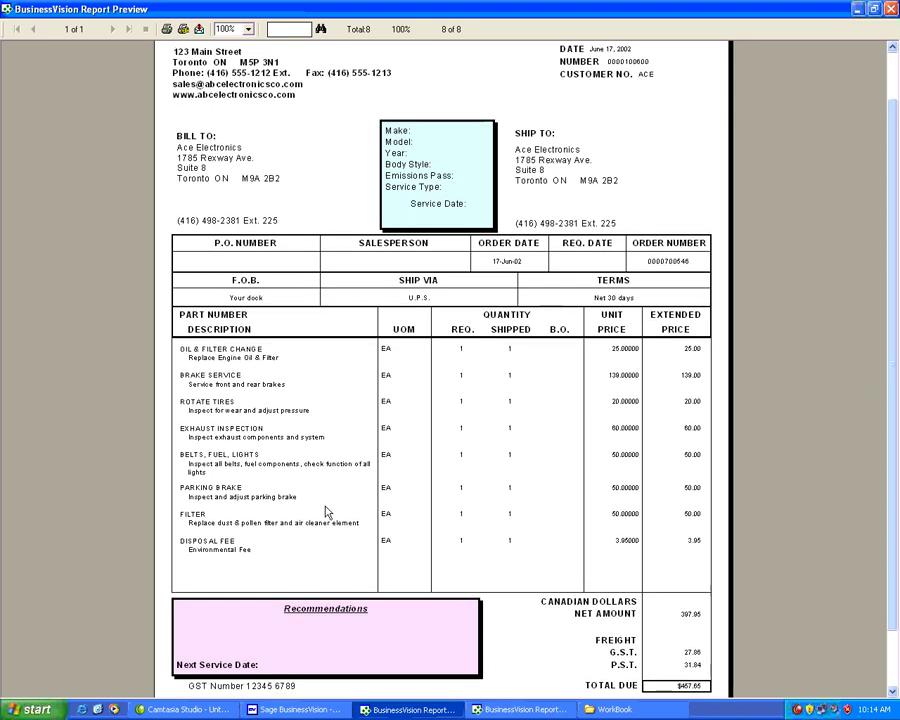
pyautogui.click(303, 710)
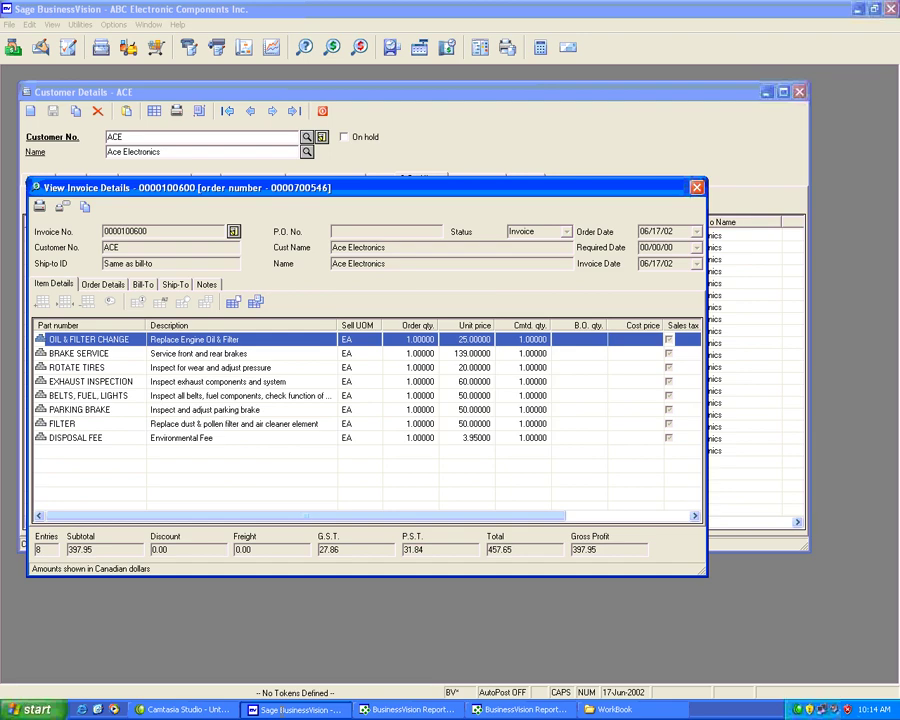
pyautogui.click(697, 187)
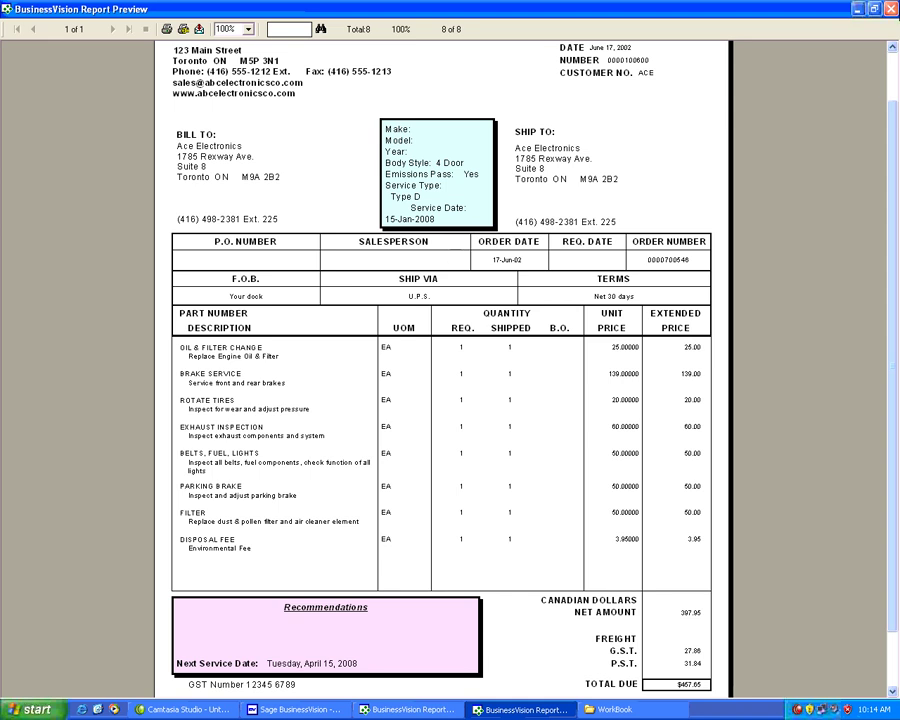
pyautogui.click(889, 8)
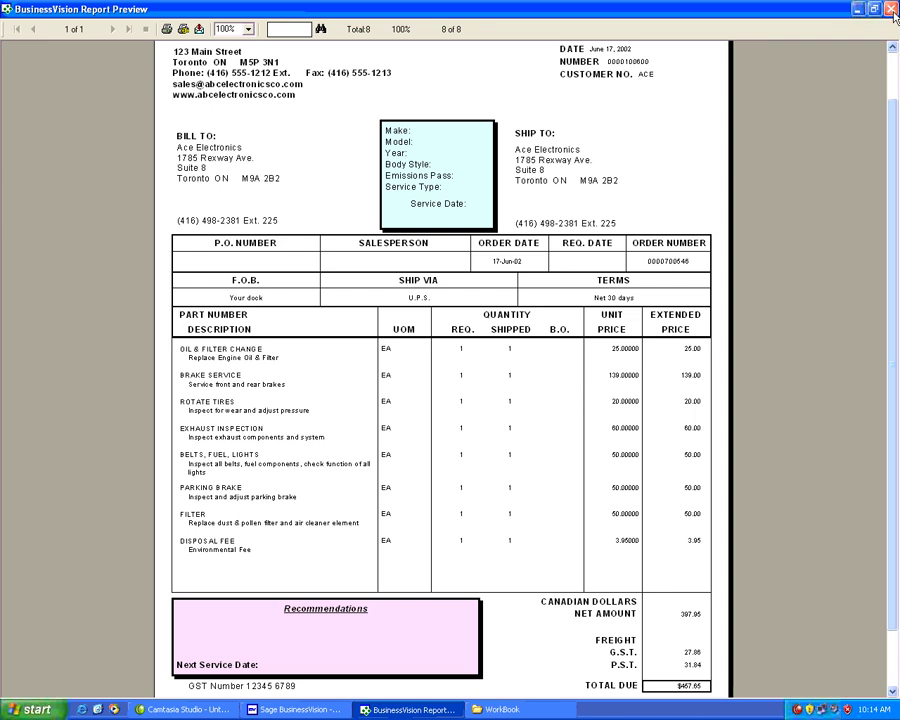
pyautogui.click(891, 9)
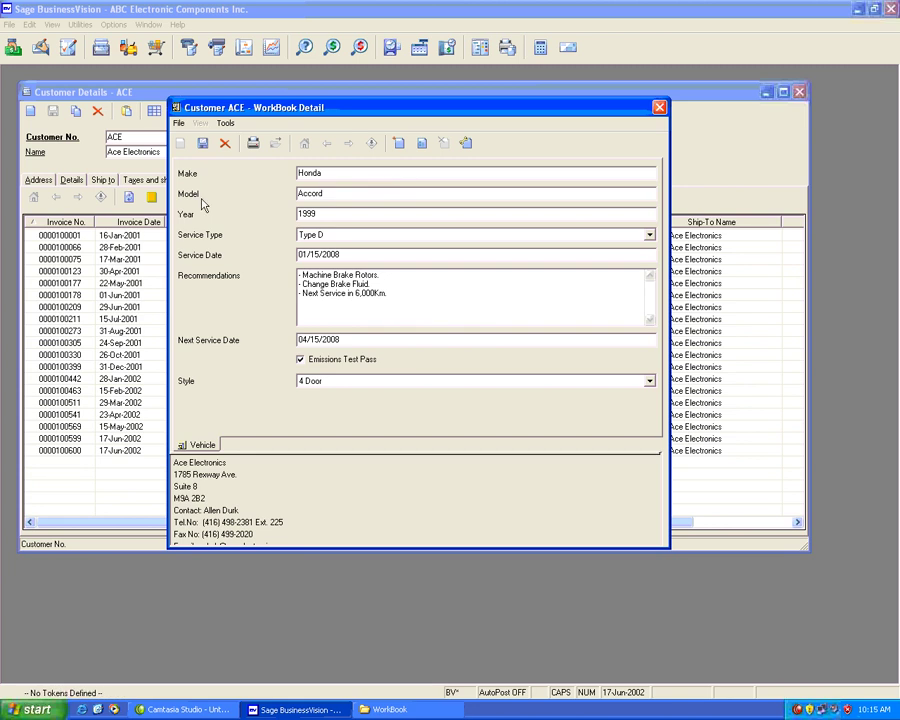
pyautogui.click(659, 108)
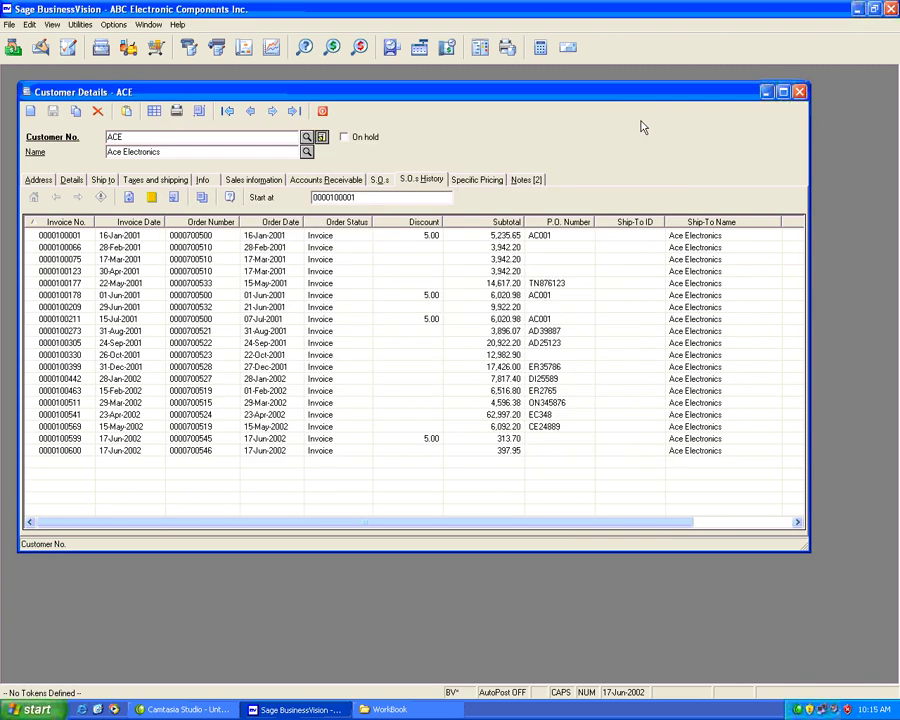
# - Open Invoice Plain Paper - Start_2.rpt from the Reports folder in the Report Designer
pyautogui.click(8, 25)
pyautogui.moveTo(54, 60)
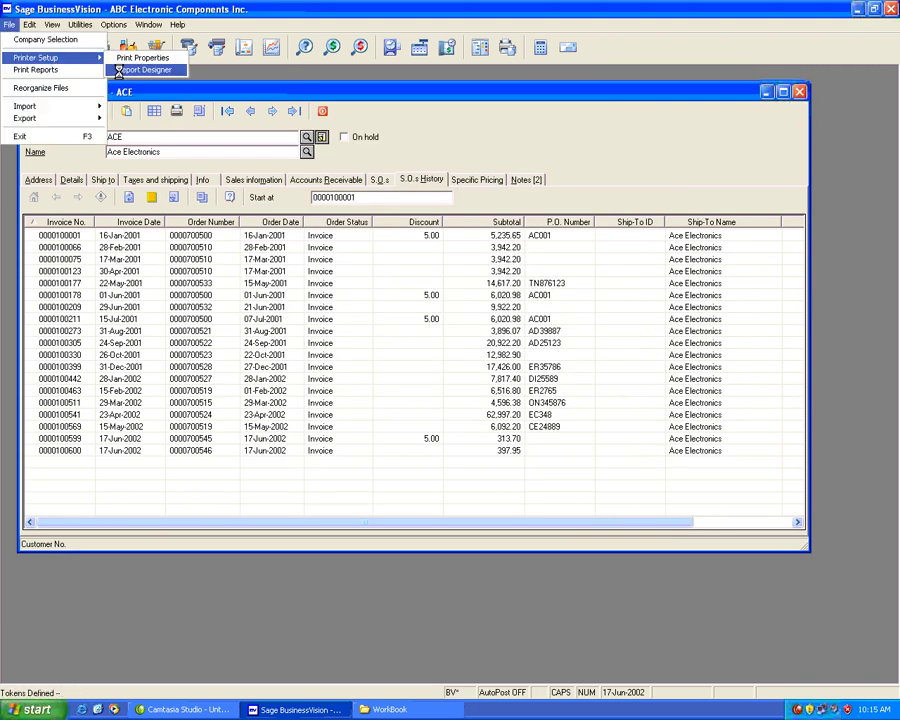
pyautogui.click(119, 70)
pyautogui.click(103, 101)
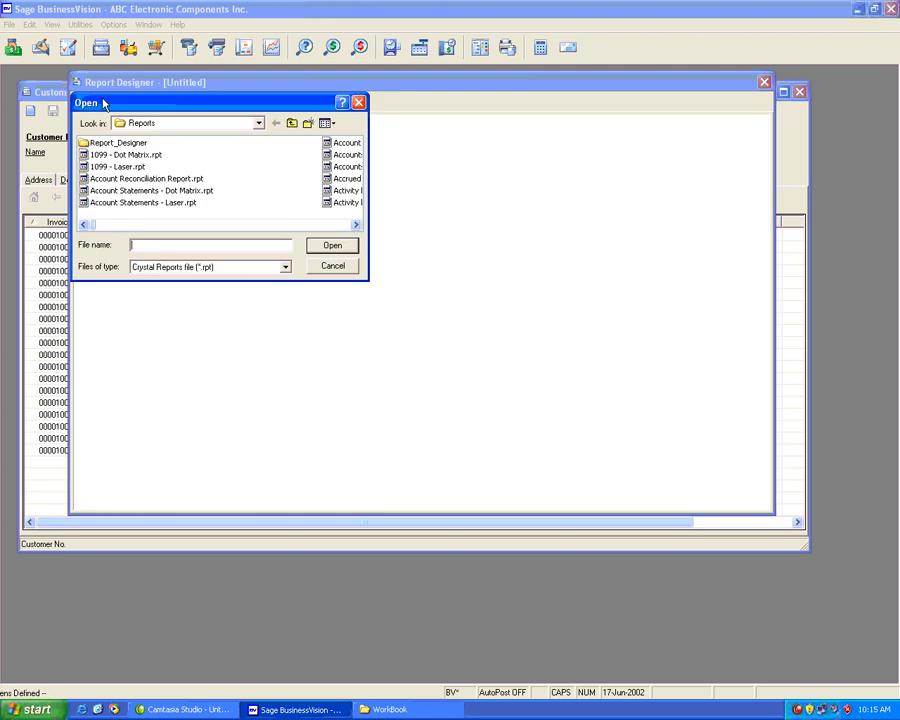
pyautogui.click(143, 190)
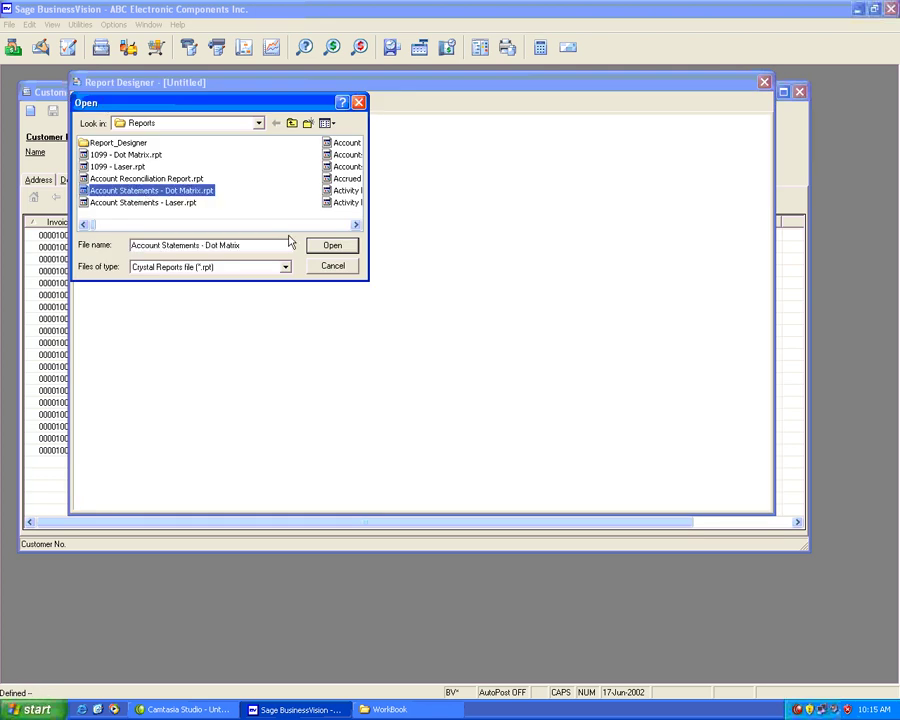
pyautogui.press('i')
pyautogui.click(355, 226)
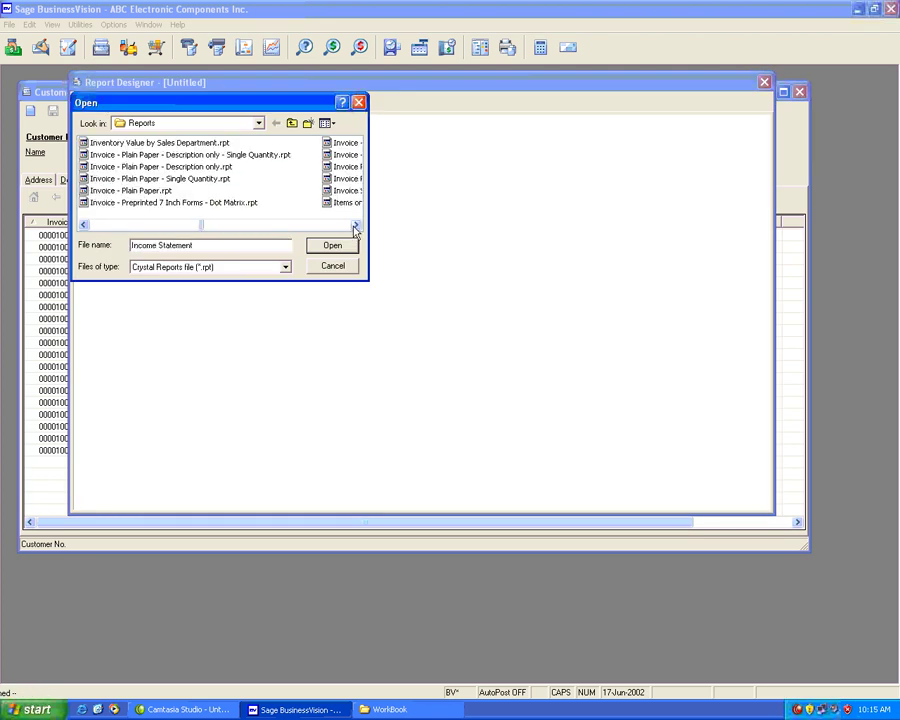
pyautogui.click(355, 226)
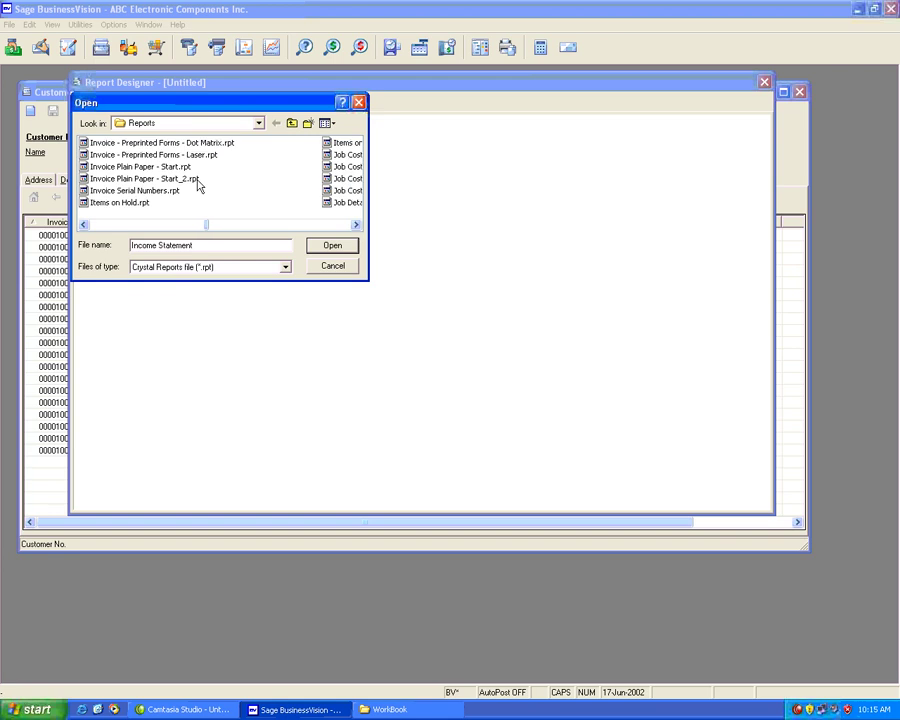
pyautogui.click(196, 179)
pyautogui.click(316, 246)
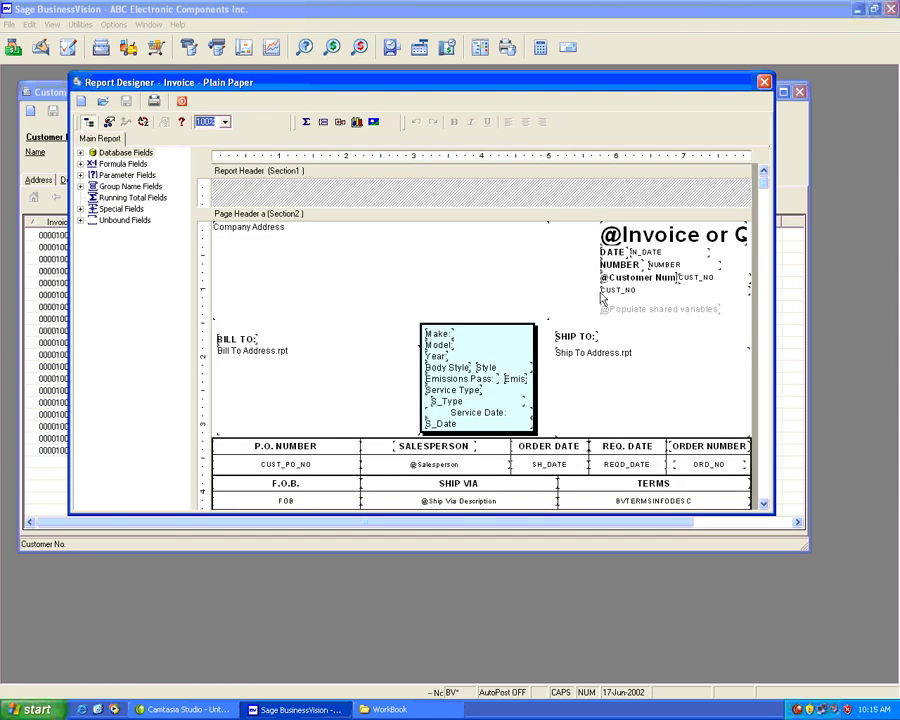
# - In the Database Expert, create a new Btrieve connection to FIELD.DDF in the WorkBook folder
pyautogui.moveTo(766, 190); pyautogui.dragTo(765, 212)
pyautogui.rightClick(119, 319)
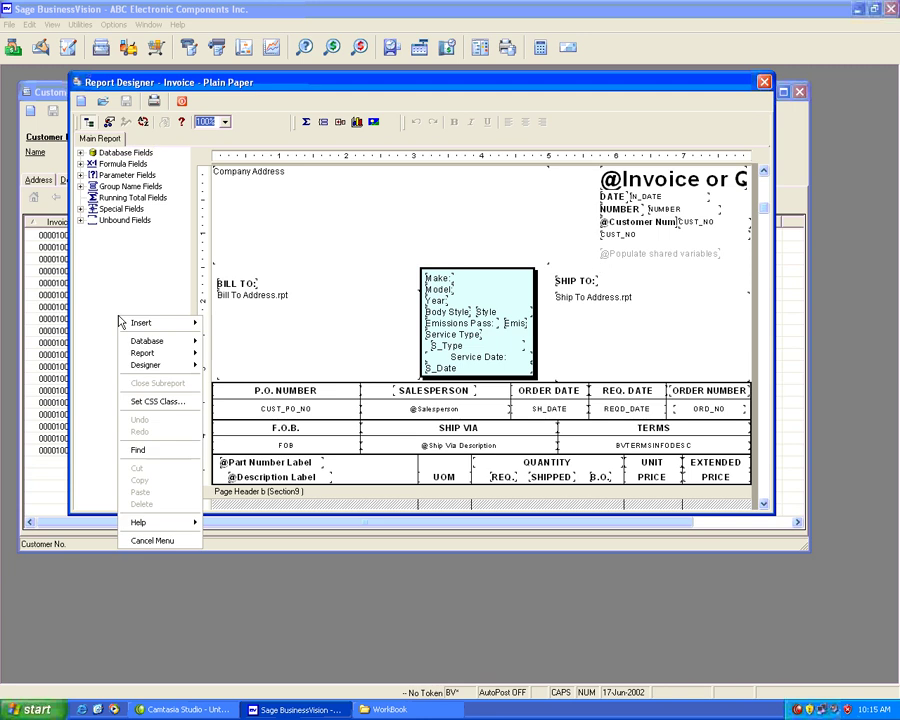
pyautogui.moveTo(143, 343)
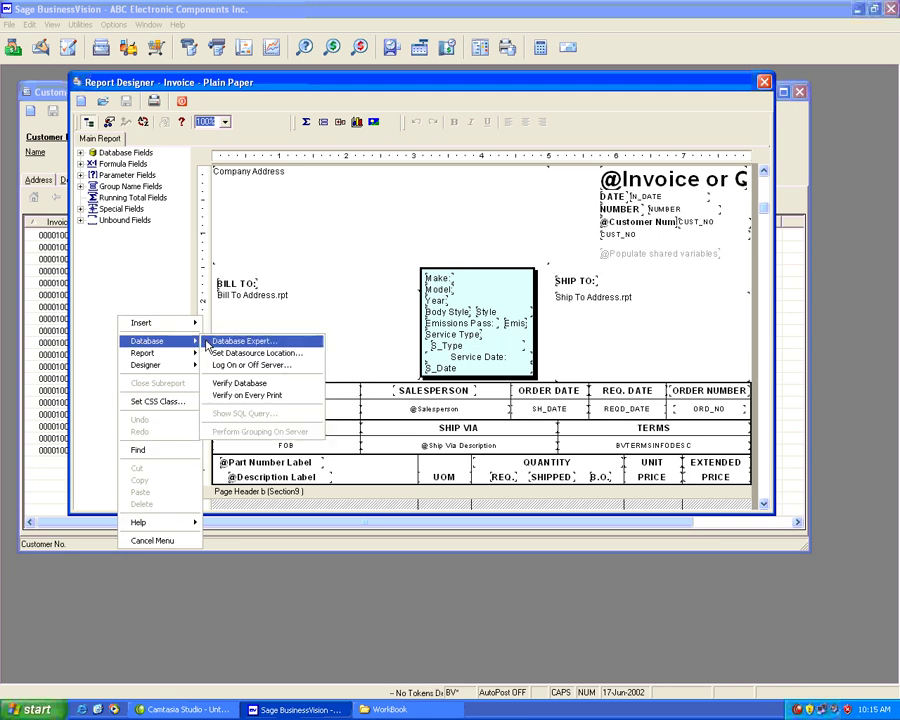
pyautogui.click(213, 346)
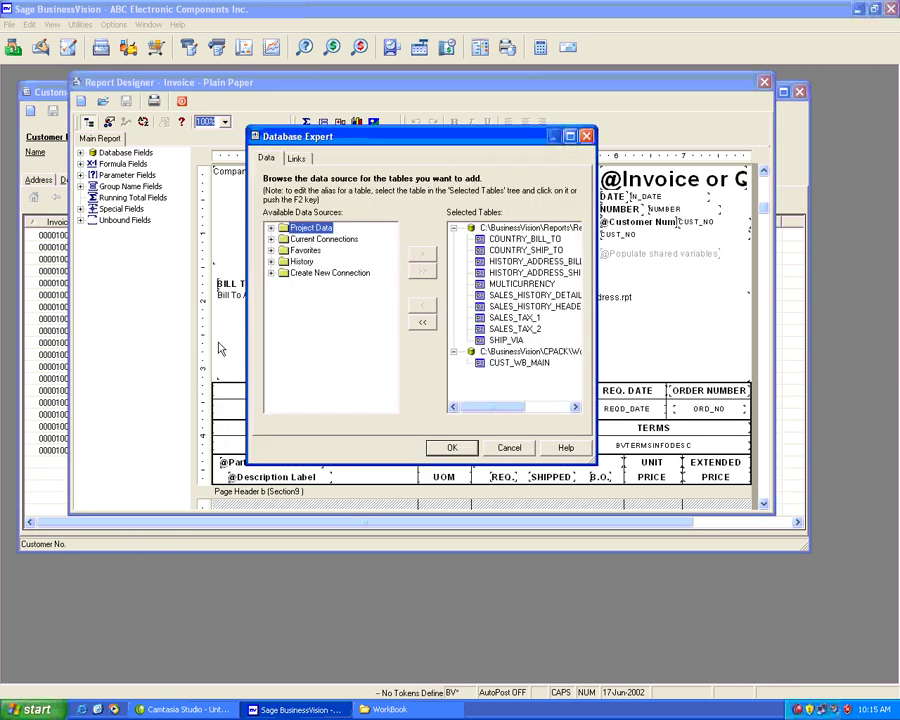
pyautogui.click(569, 136)
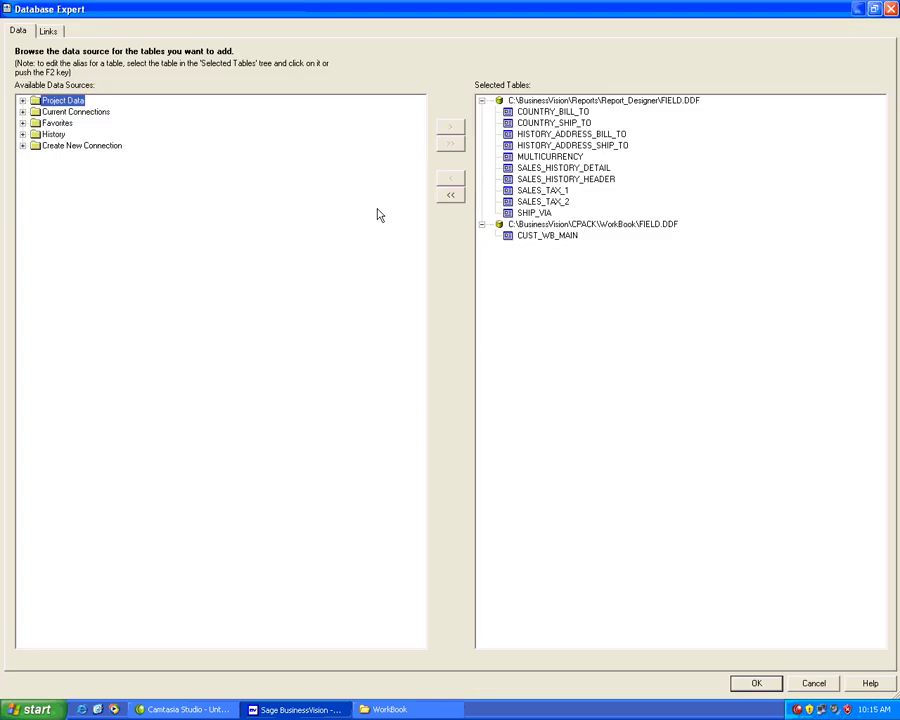
pyautogui.click(22, 146)
pyautogui.click(36, 168)
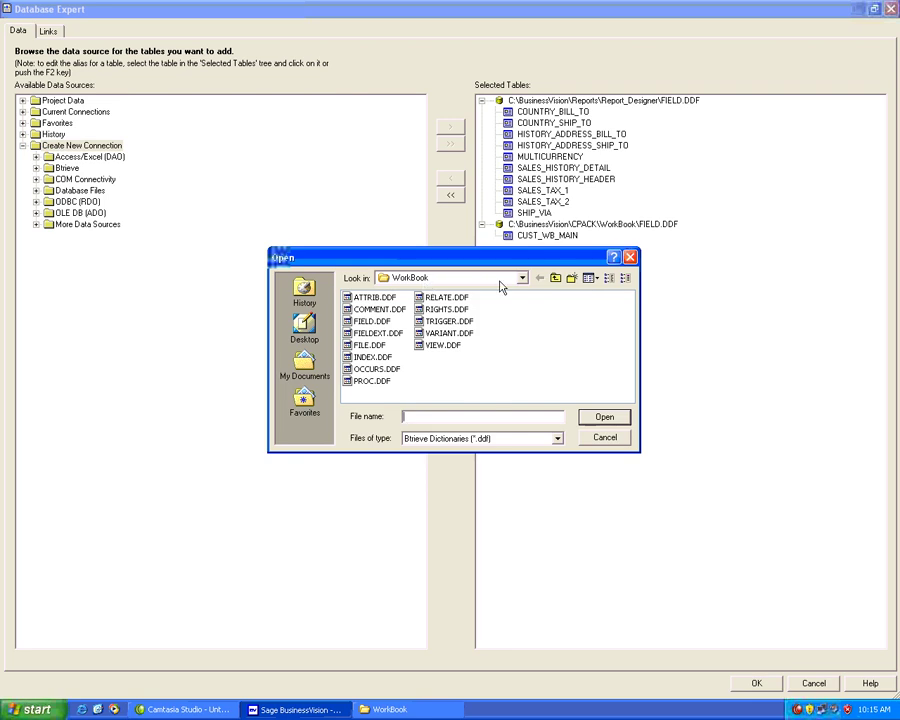
pyautogui.doubleClick(367, 322)
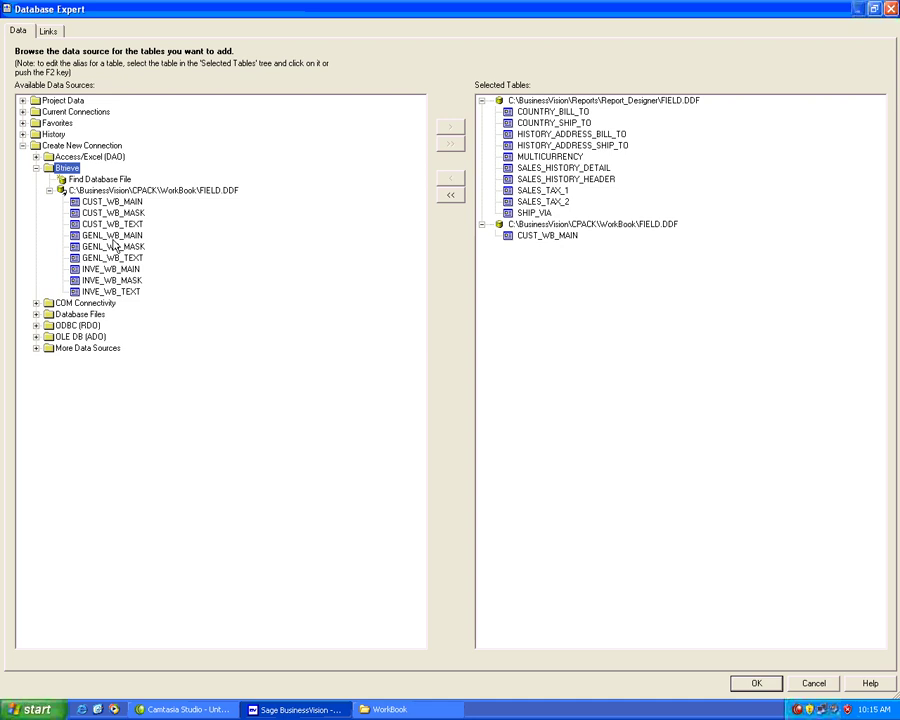
# - Add the CUST_WB_MASK table from the new WorkBook connection to the report's selected tables
pyautogui.click(550, 236)
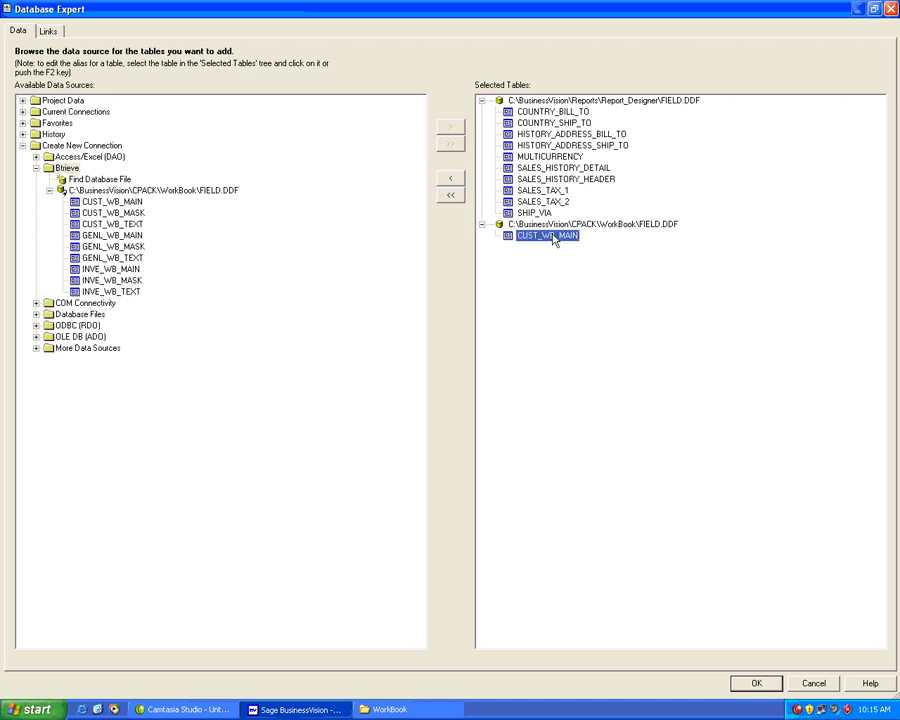
pyautogui.click(128, 212)
pyautogui.moveTo(128, 212); pyautogui.dragTo(562, 287)
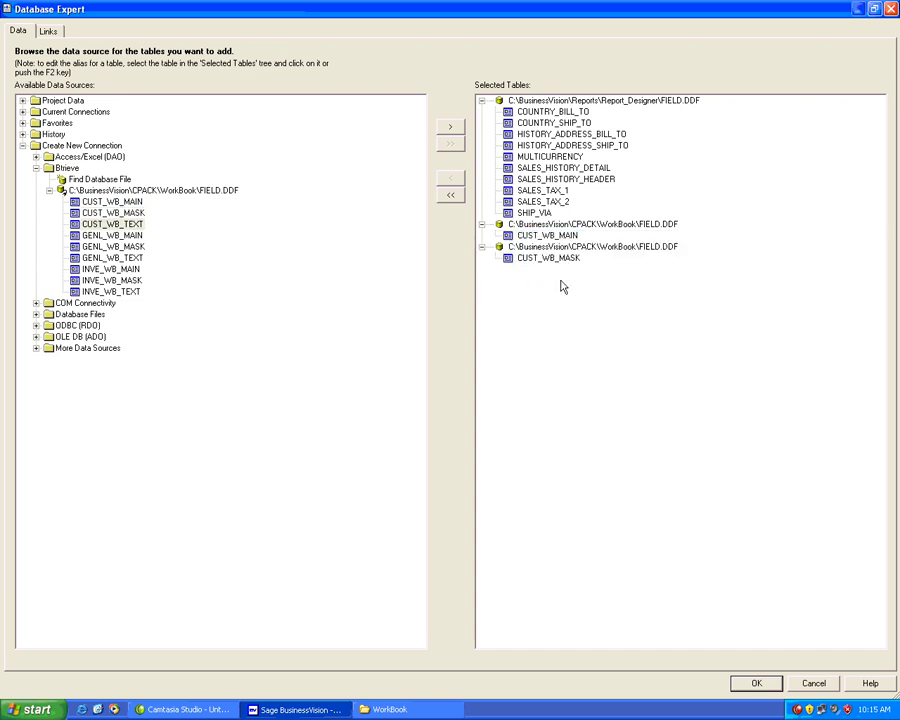
# - Rename the CUST_WB_MASK table in the report's selected tables as Make
pyautogui.click(545, 260)
pyautogui.rightClick(545, 261)
pyautogui.click(568, 262)
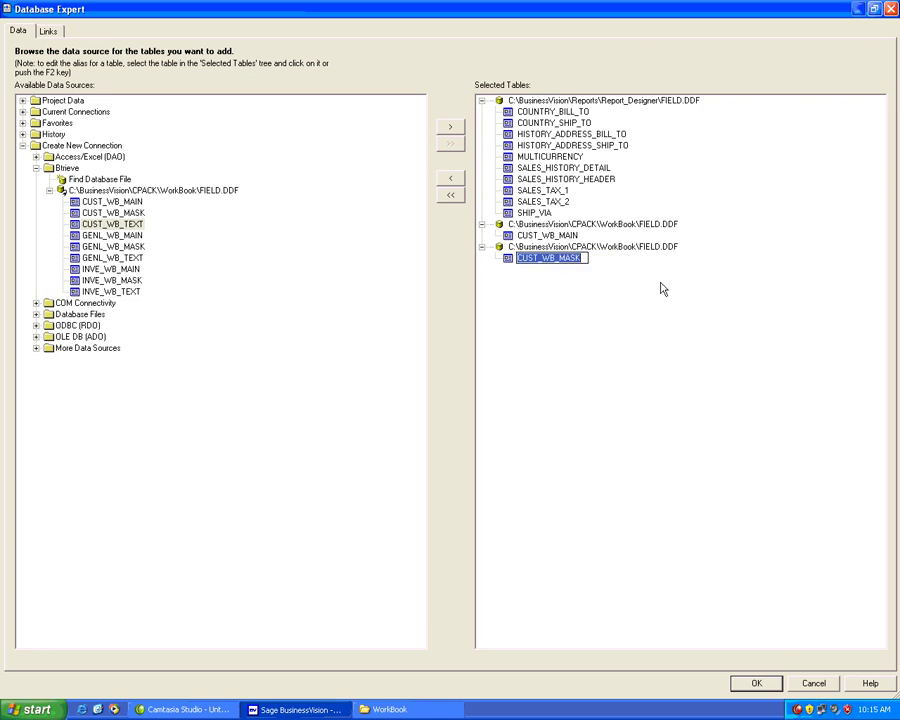
pyautogui.write('m')
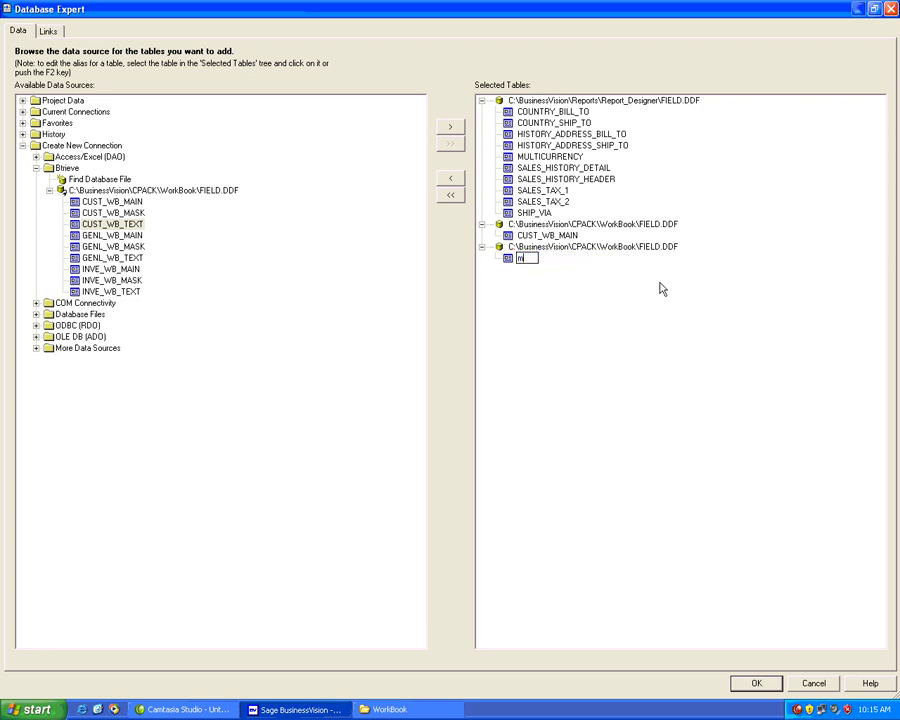
pyautogui.write('AKE')
pyautogui.press('BackSpace')
pyautogui.press('BackSpace')
pyautogui.press('BackSpace')
pyautogui.press('BackSpace')
pyautogui.write('Make')
pyautogui.press('Return')
# - Add a second copy of the CUST_WB_MASK table to the selected tables and rename it as Model
pyautogui.click(114, 214)
pyautogui.moveTo(113, 214); pyautogui.dragTo(534, 320)
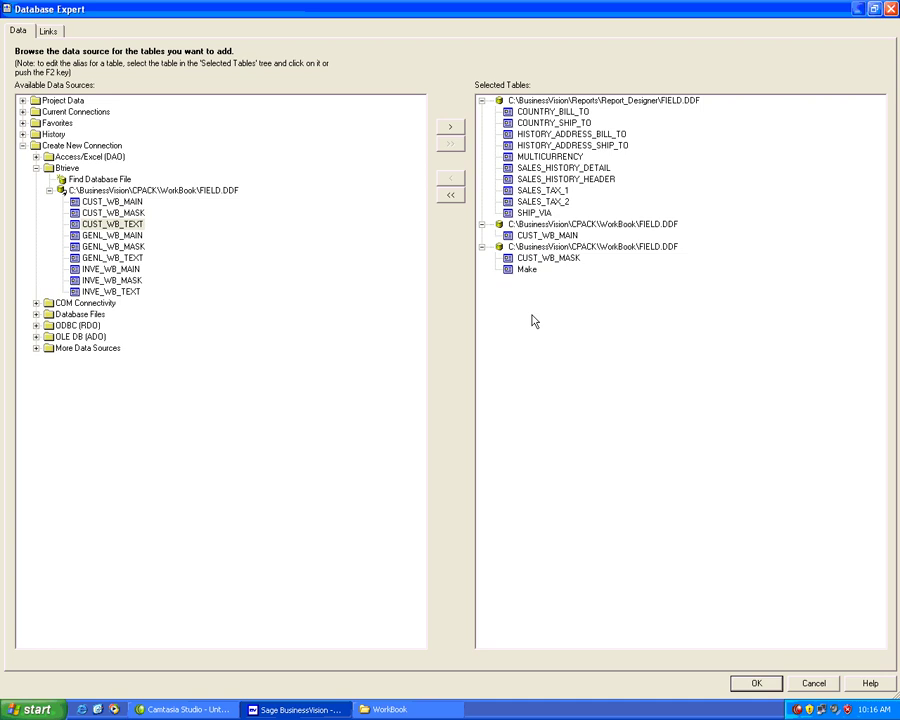
pyautogui.click(528, 260)
pyautogui.rightClick(528, 261)
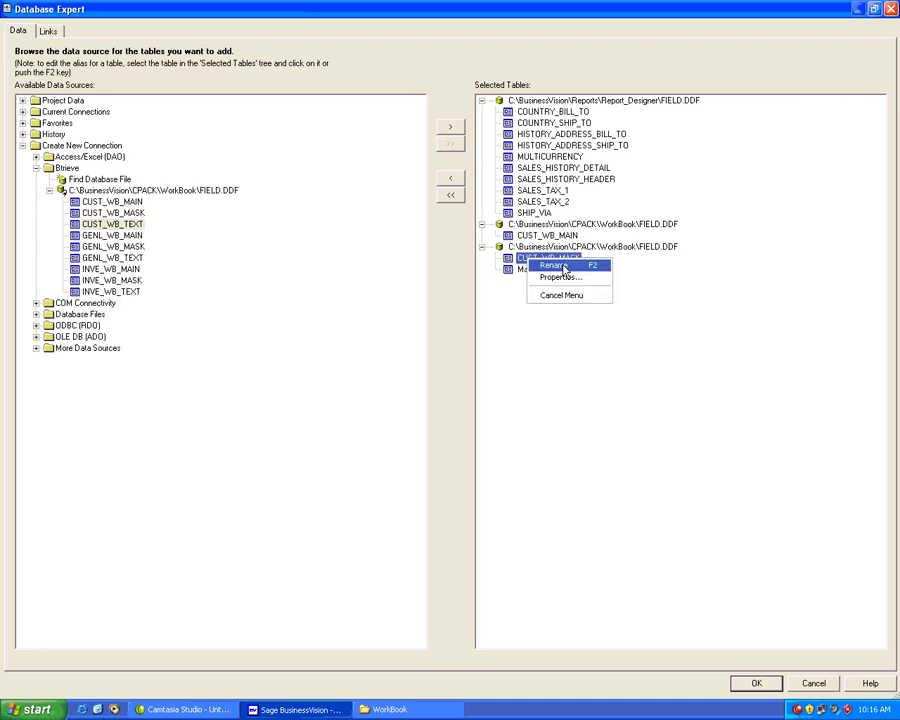
pyautogui.click(558, 266)
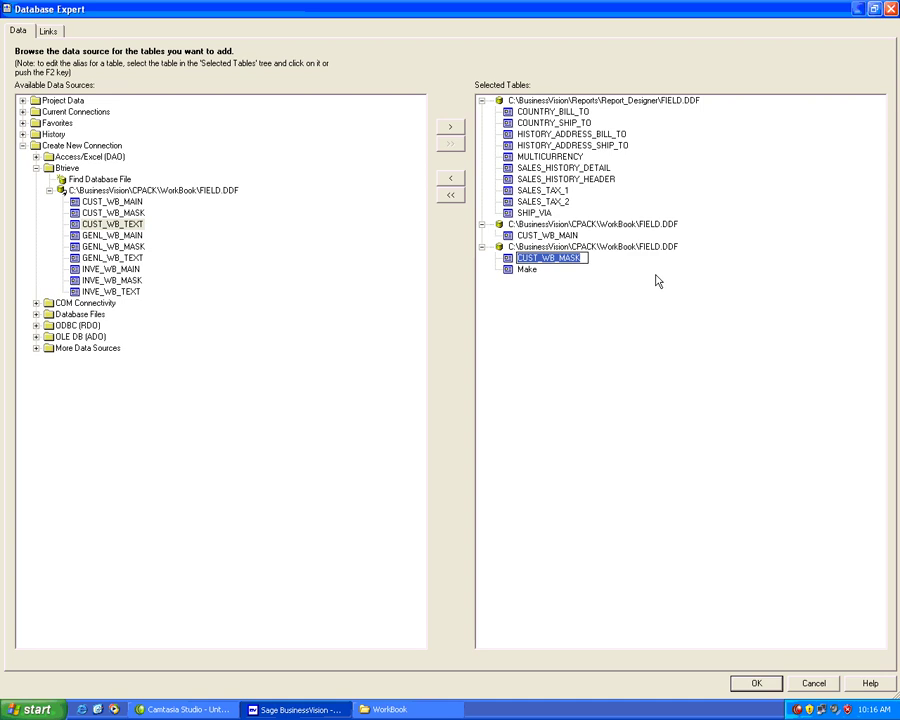
pyautogui.write('Model')
pyautogui.press('Return')
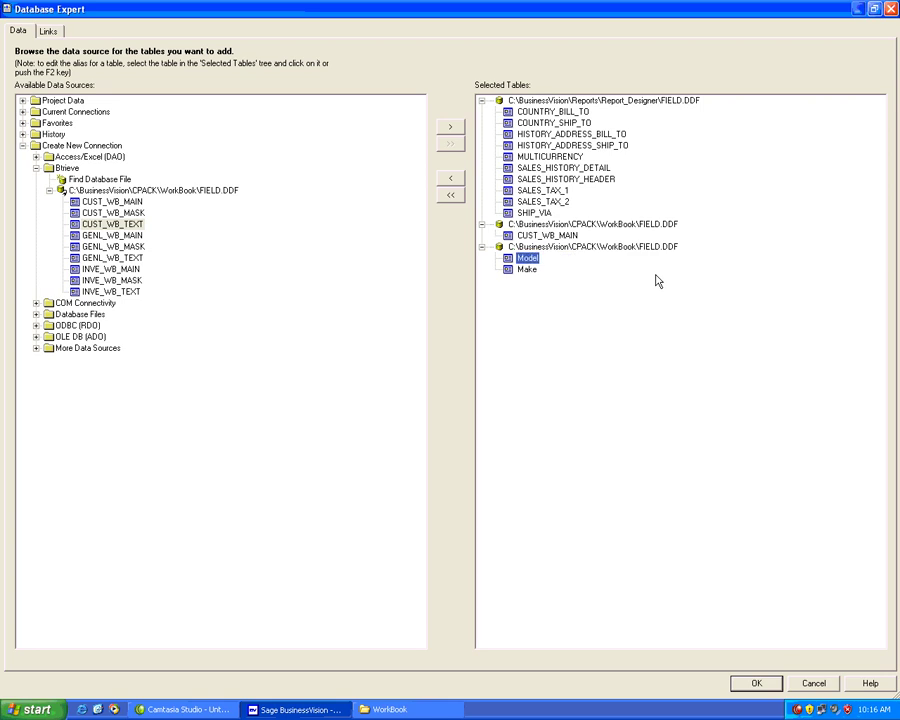
# - Add a third copy of the CUST_WB_MASK table to the selected tables and rename it as Year
pyautogui.click(127, 214)
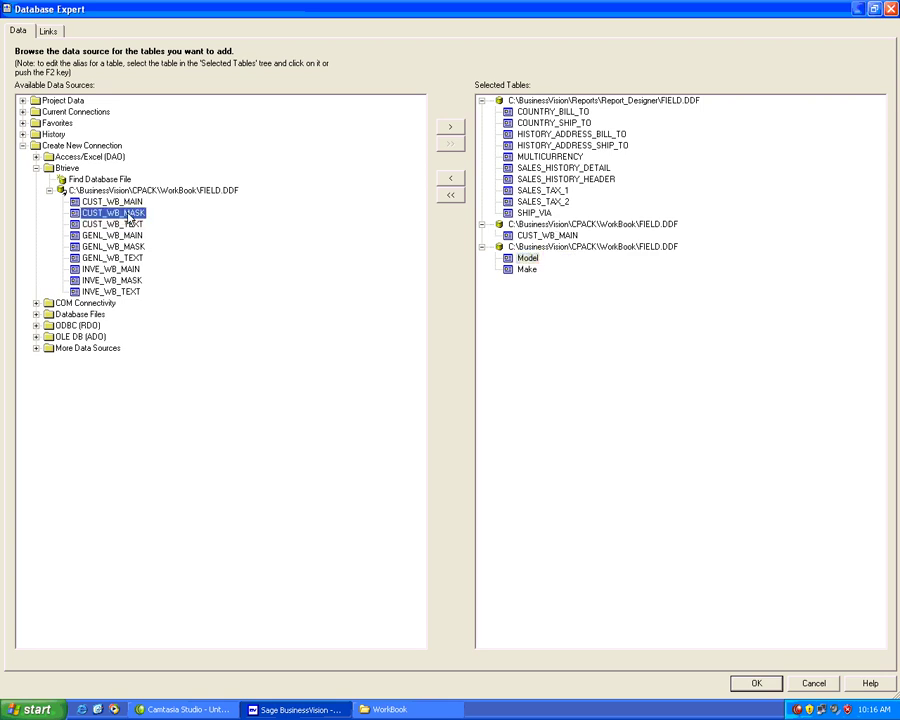
pyautogui.moveTo(125, 214); pyautogui.dragTo(541, 349)
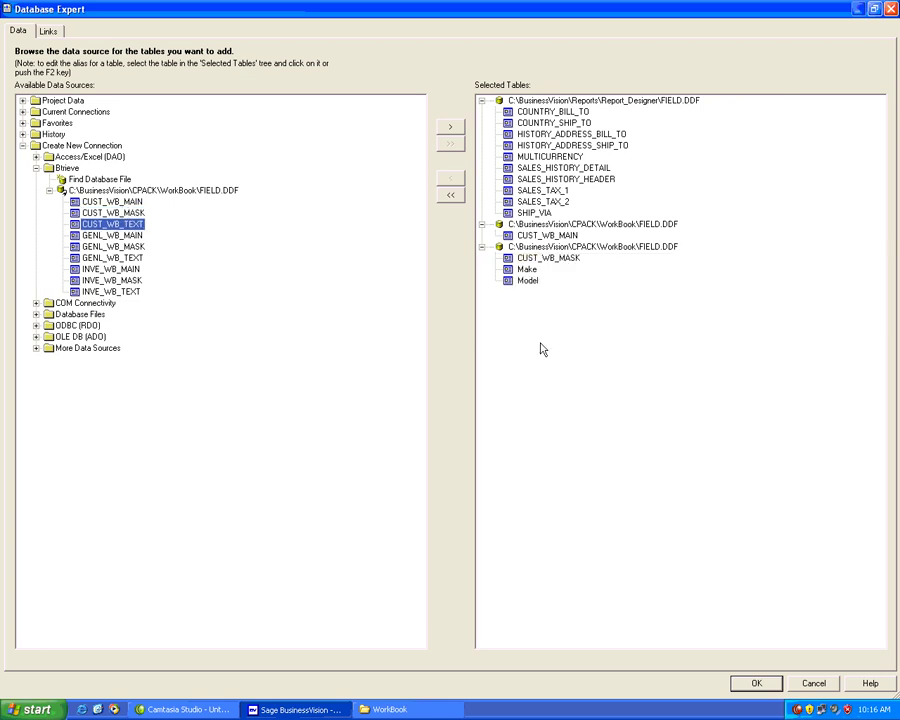
pyautogui.click(545, 259)
pyautogui.rightClick(541, 264)
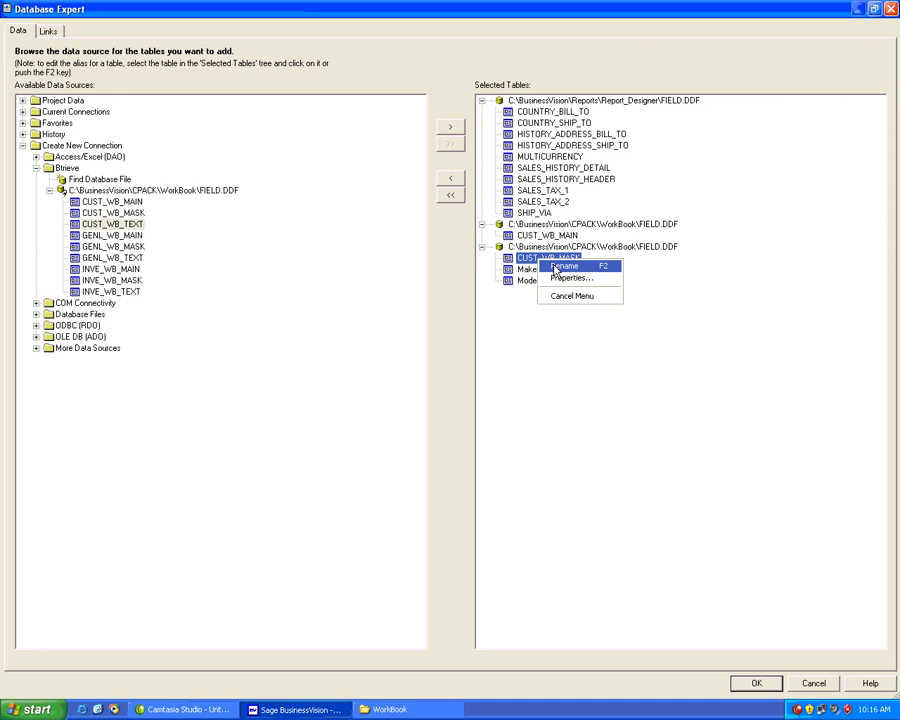
pyautogui.click(555, 267)
pyautogui.write('V')
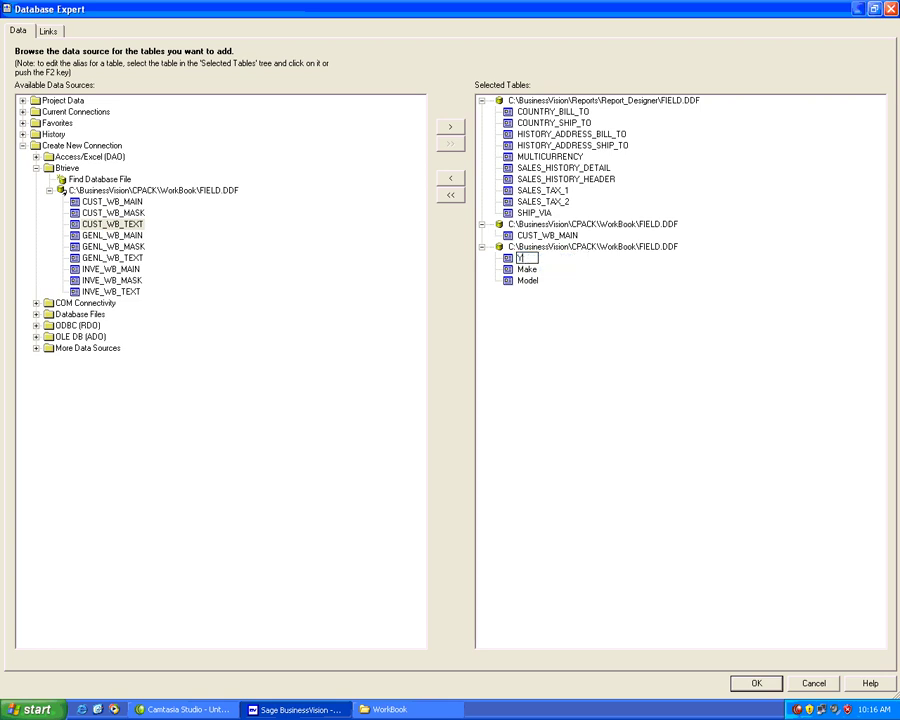
pyautogui.write('ear')
pyautogui.press('Return')
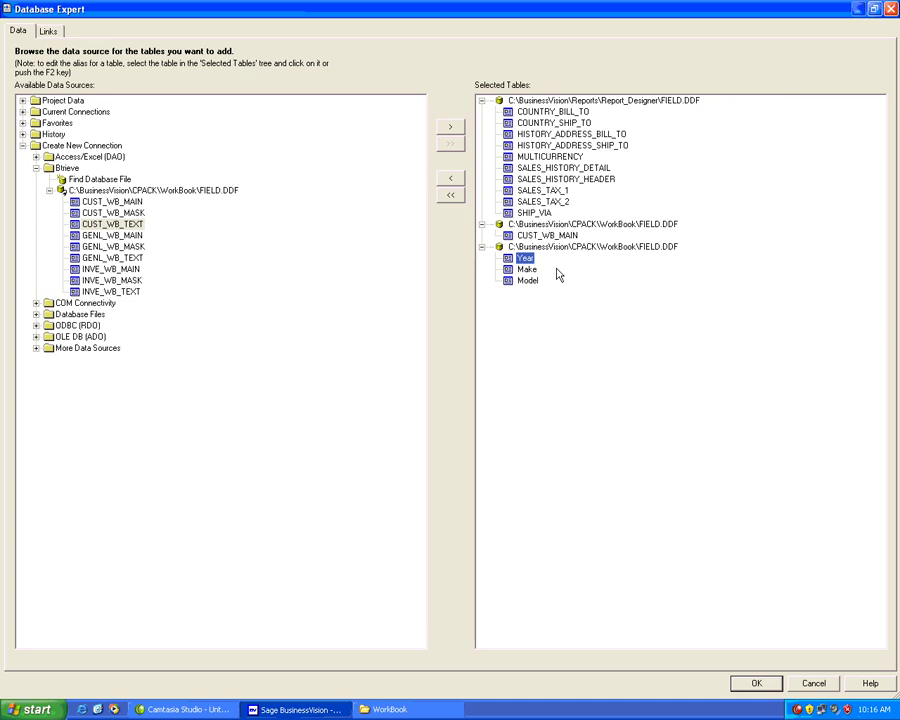
# - In the table links diagram, place the Make table beside CUST_WB_MAIN and enlarge CUST_WB_MAIN to show all its fields
pyautogui.click(750, 686)
pyautogui.click(49, 32)
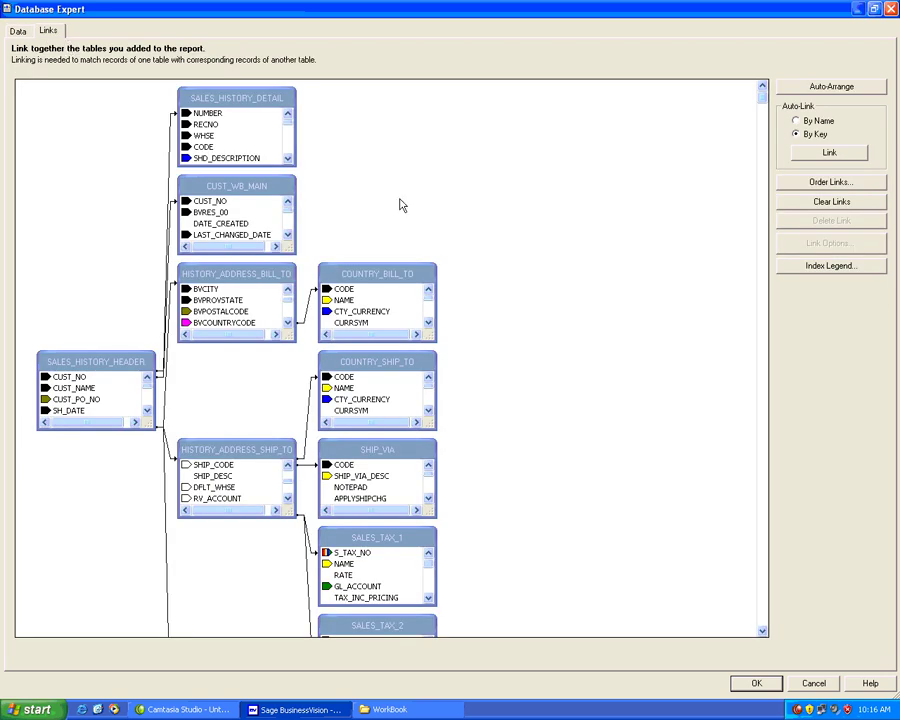
pyautogui.moveTo(761, 99); pyautogui.dragTo(762, 620)
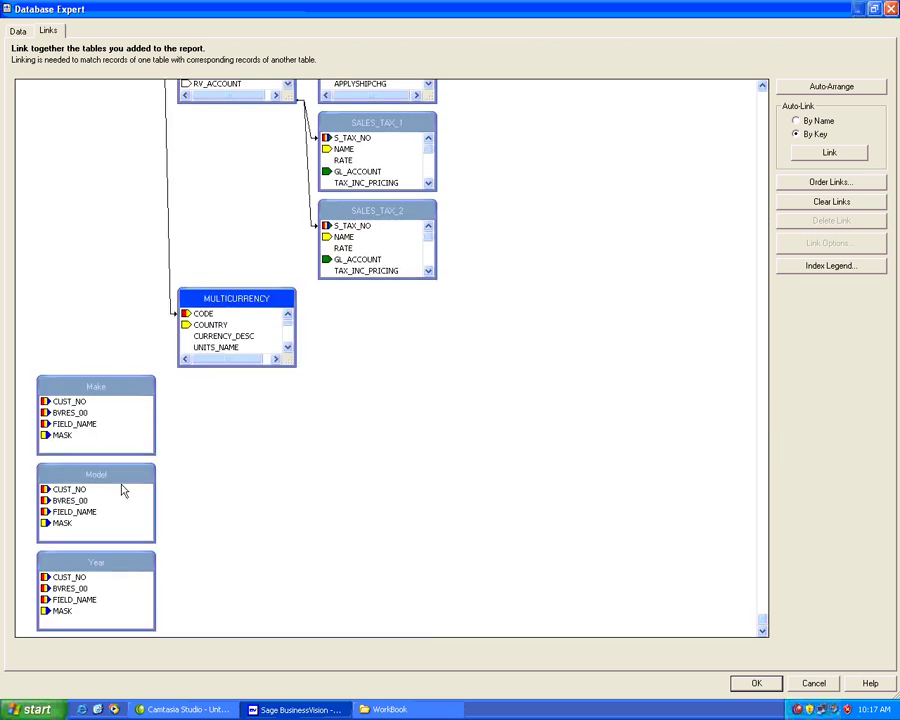
pyautogui.moveTo(113, 400); pyautogui.dragTo(534, 168)
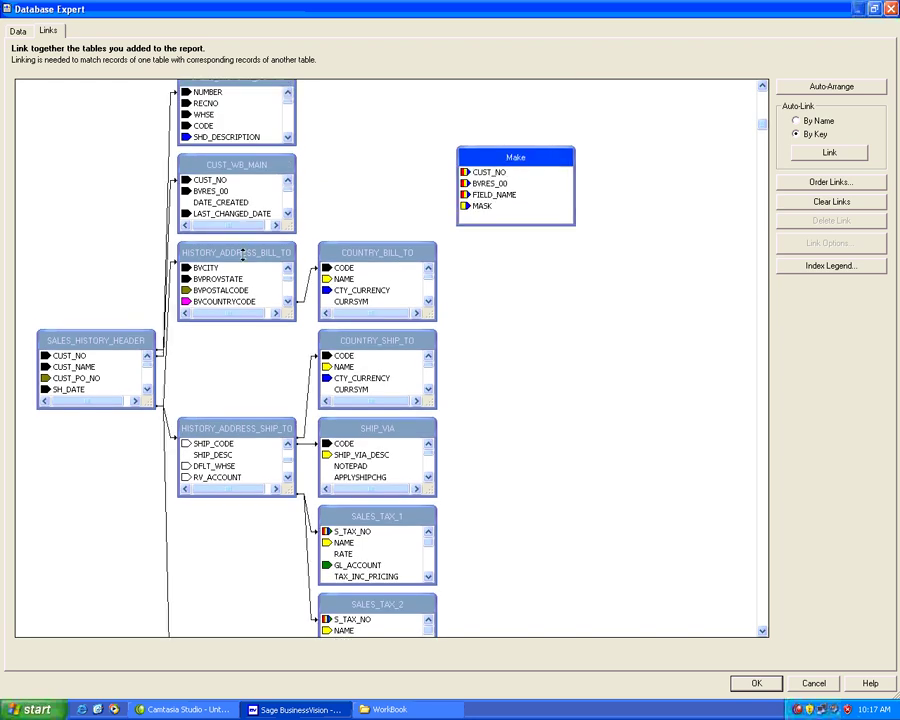
pyautogui.moveTo(242, 255); pyautogui.dragTo(220, 495)
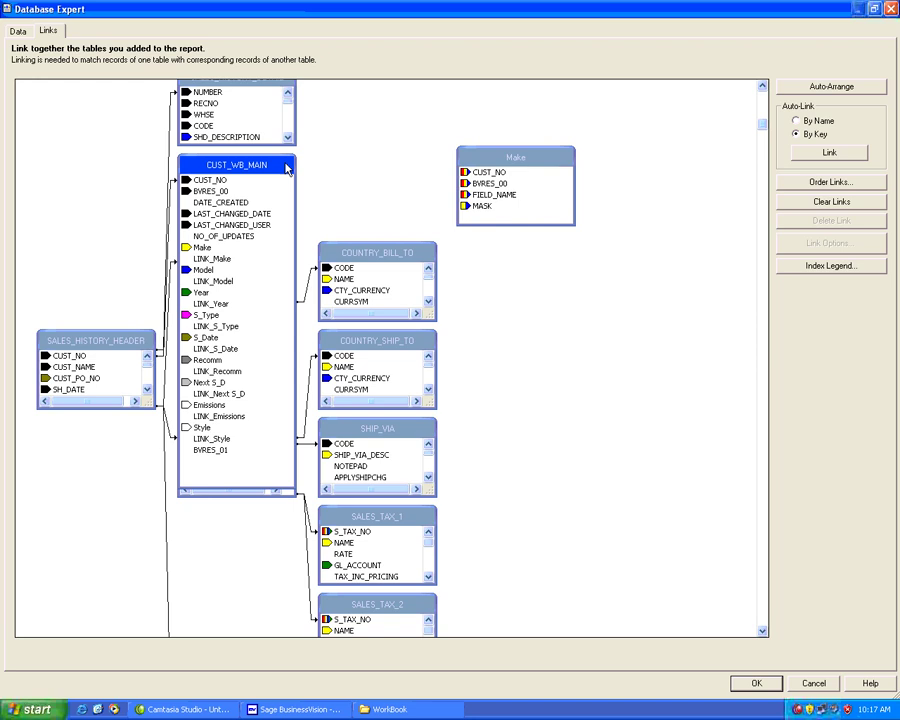
# - Link CUST_NO in CUST_WB_MAIN to CUST_NO in Make using a Left Outer Join
pyautogui.click(228, 181)
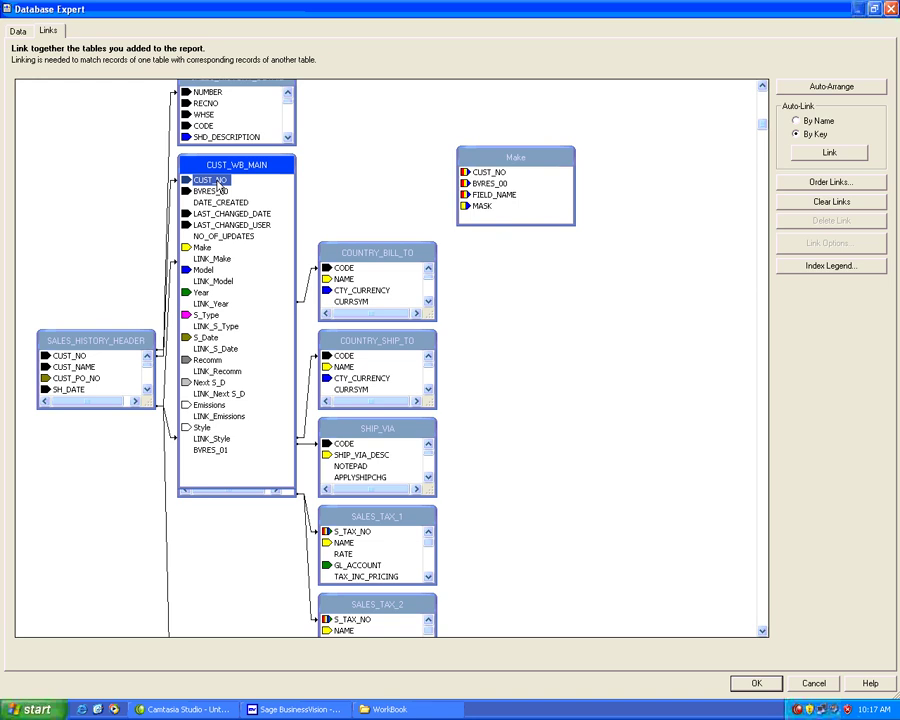
pyautogui.moveTo(218, 185); pyautogui.dragTo(469, 178)
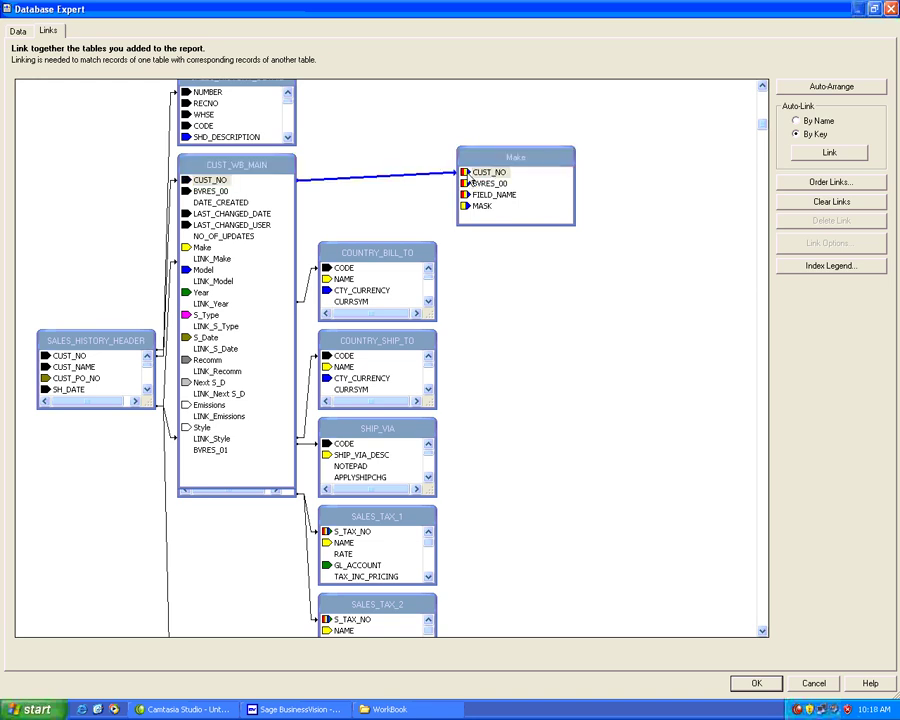
pyautogui.rightClick(449, 178)
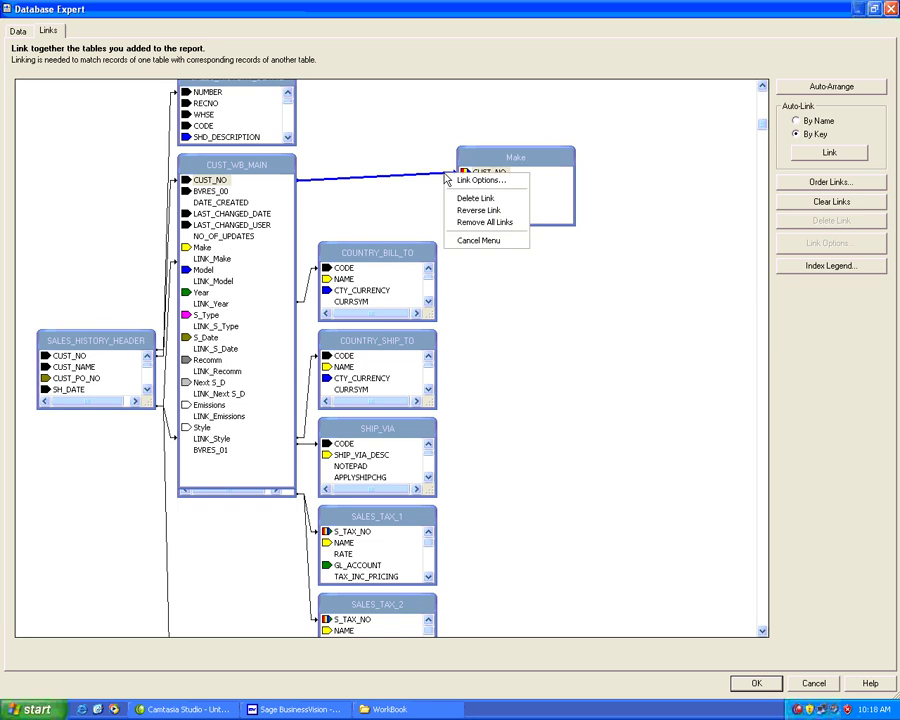
pyautogui.click(459, 181)
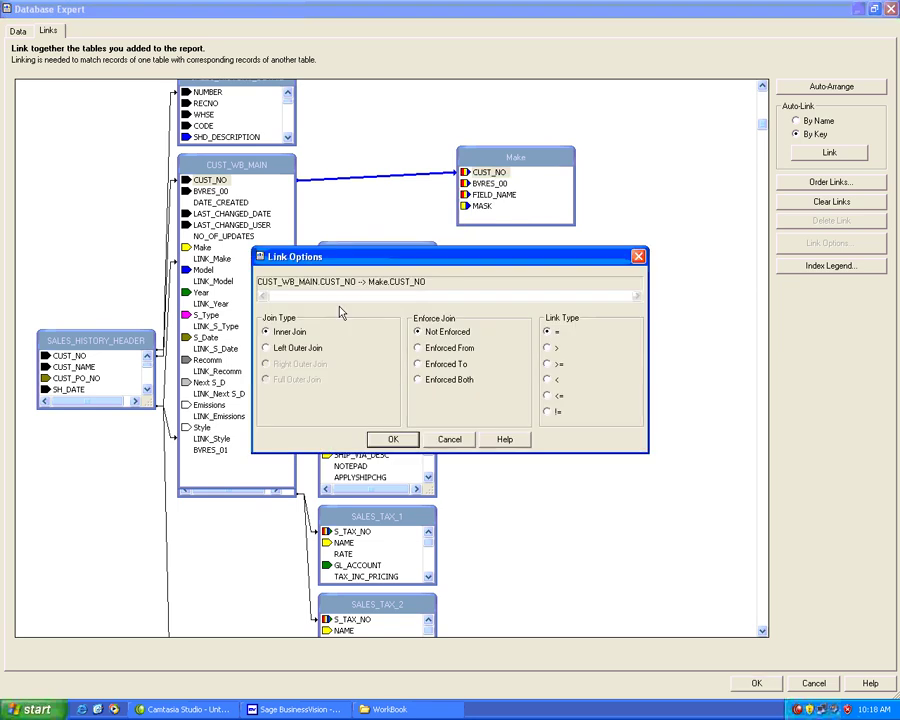
pyautogui.click(312, 350)
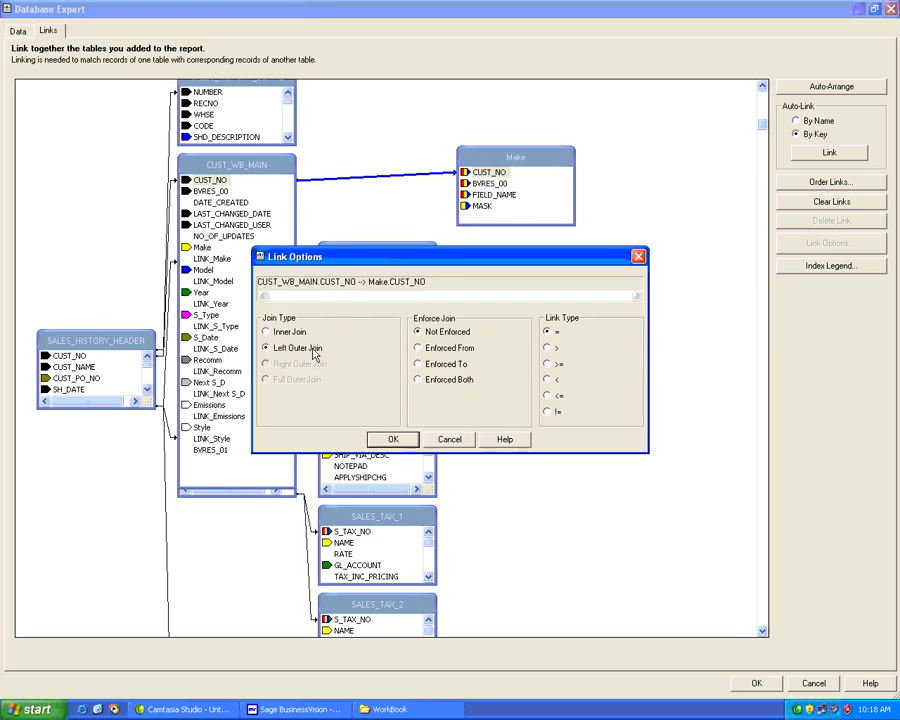
pyautogui.click(392, 439)
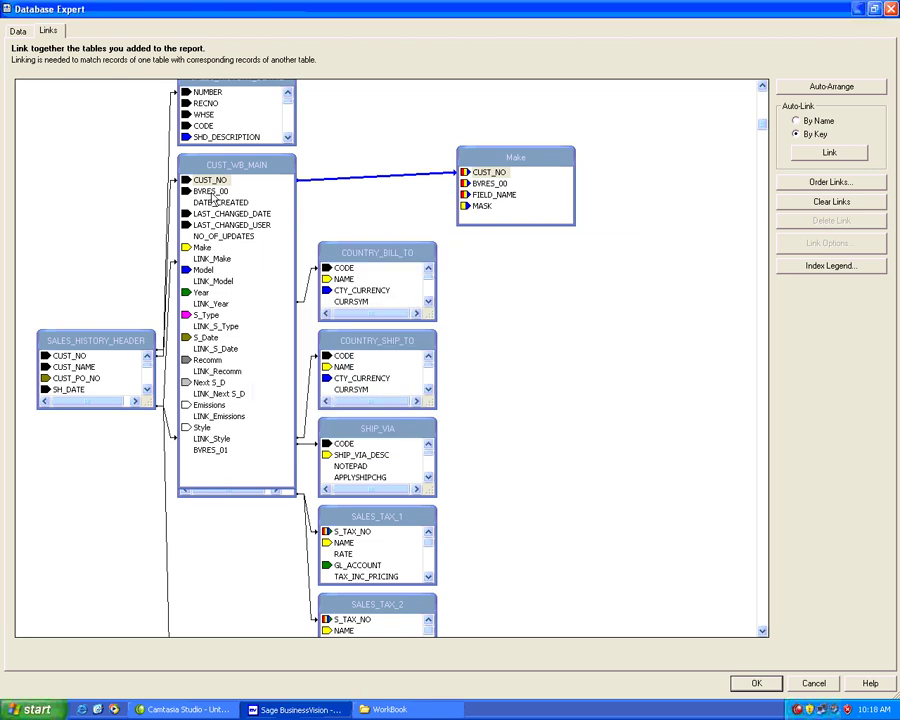
# - Link BVRES_00 and LINK_Make in CUST_WB_MAIN to BVRES_00 and FIELD_NAME in Make
pyautogui.click(213, 192)
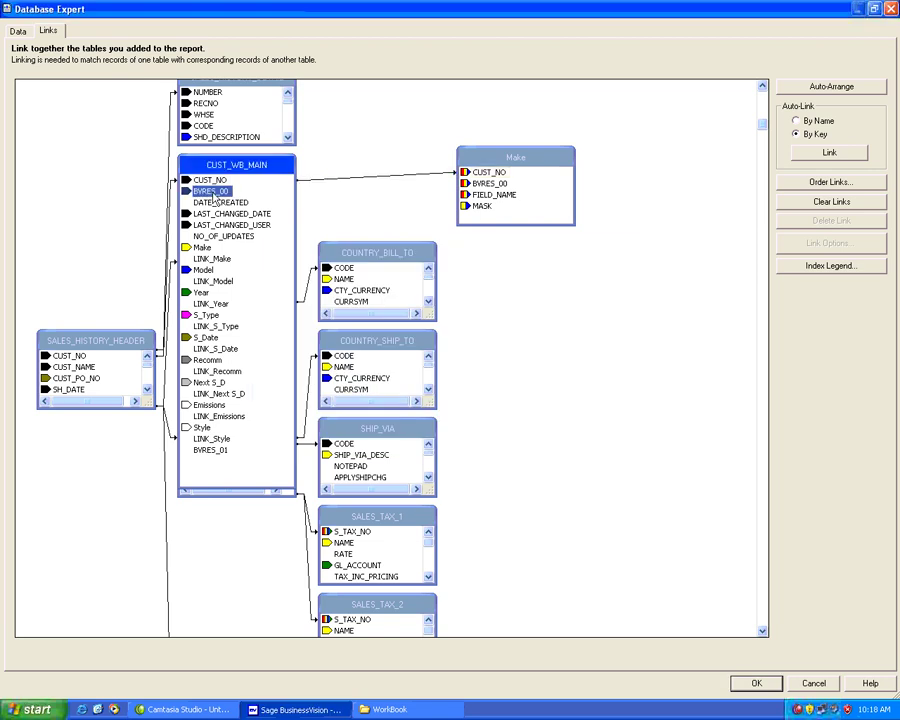
pyautogui.moveTo(211, 195); pyautogui.dragTo(481, 192)
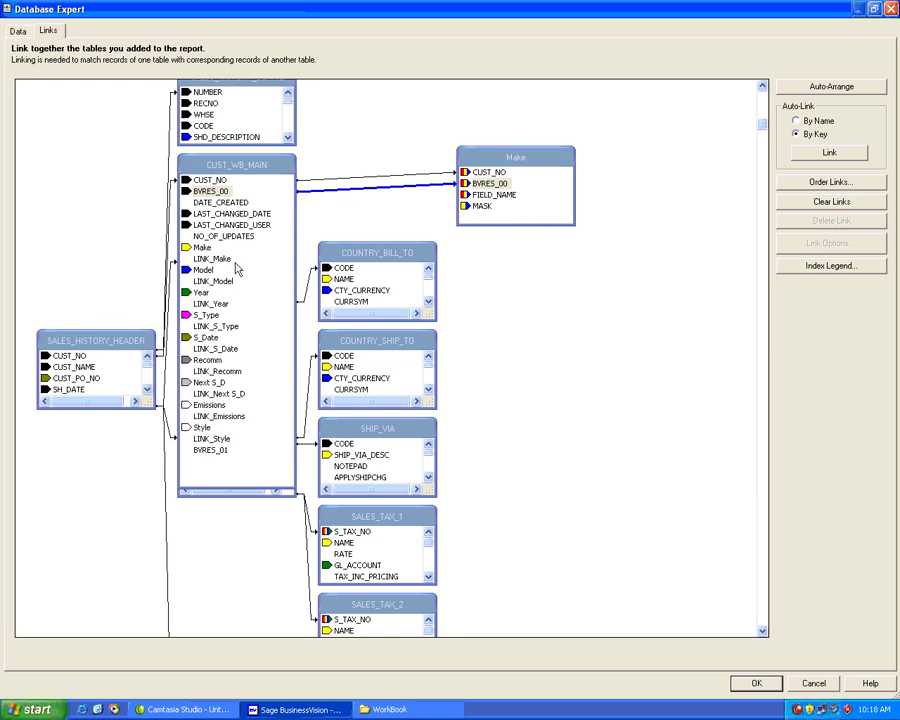
pyautogui.click(522, 170)
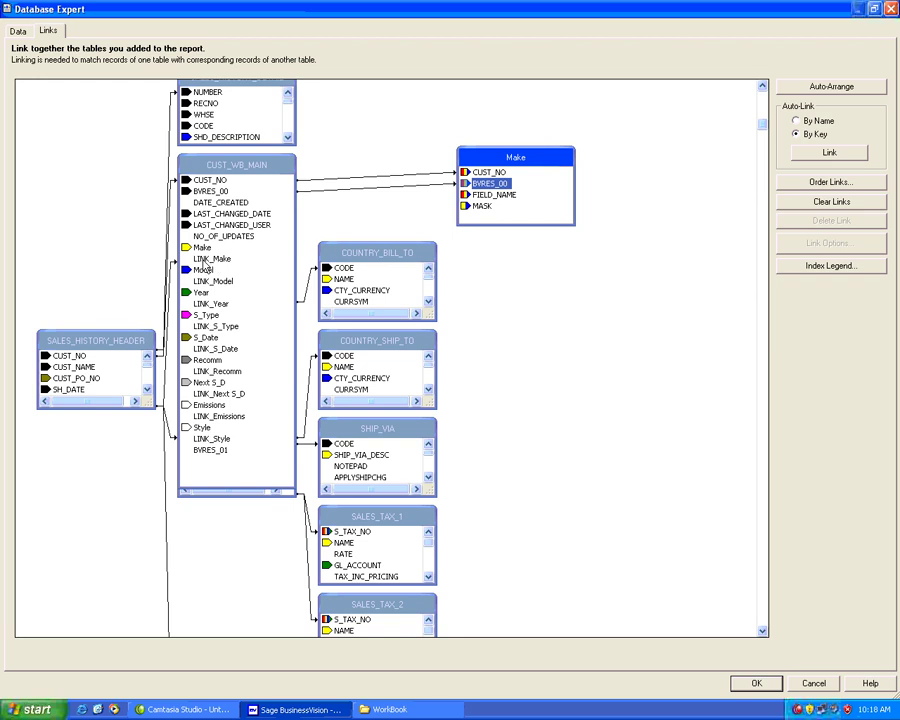
pyautogui.click(212, 260)
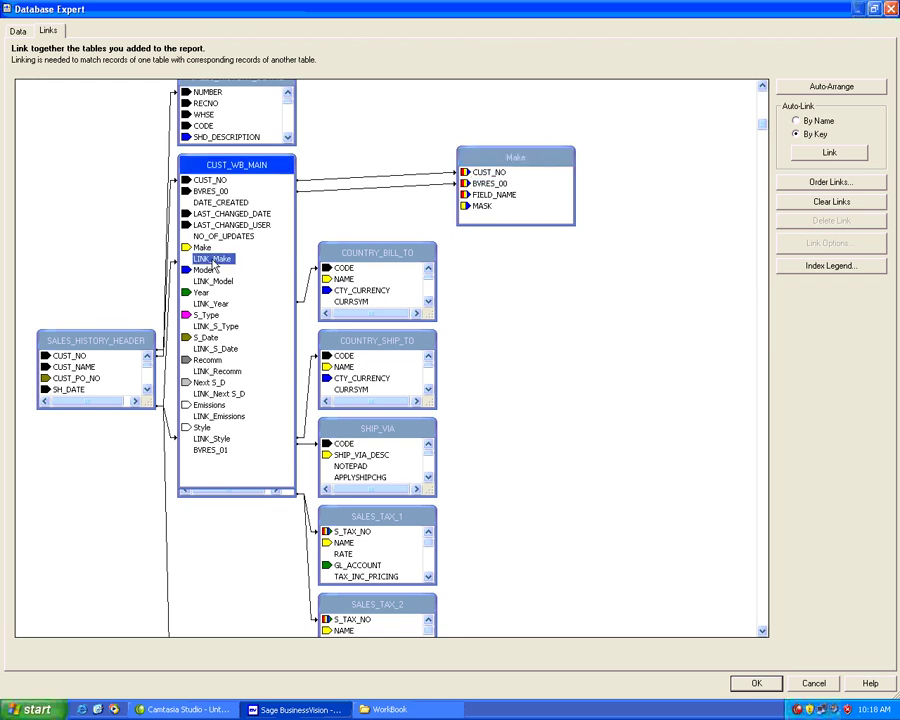
pyautogui.moveTo(212, 263); pyautogui.dragTo(473, 202)
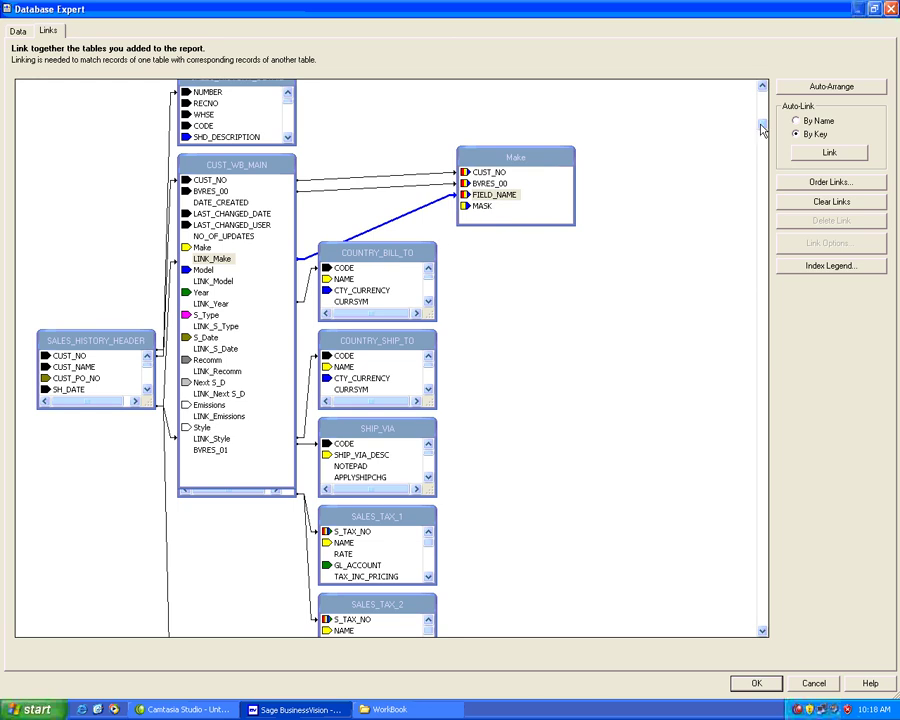
# - Place the Model table just below Make and move COUNTRY_BILL_TO and COUNTRY_SHIP_TO out of the way below CUST_WB_MAIN
pyautogui.moveTo(762, 128); pyautogui.dragTo(749, 533)
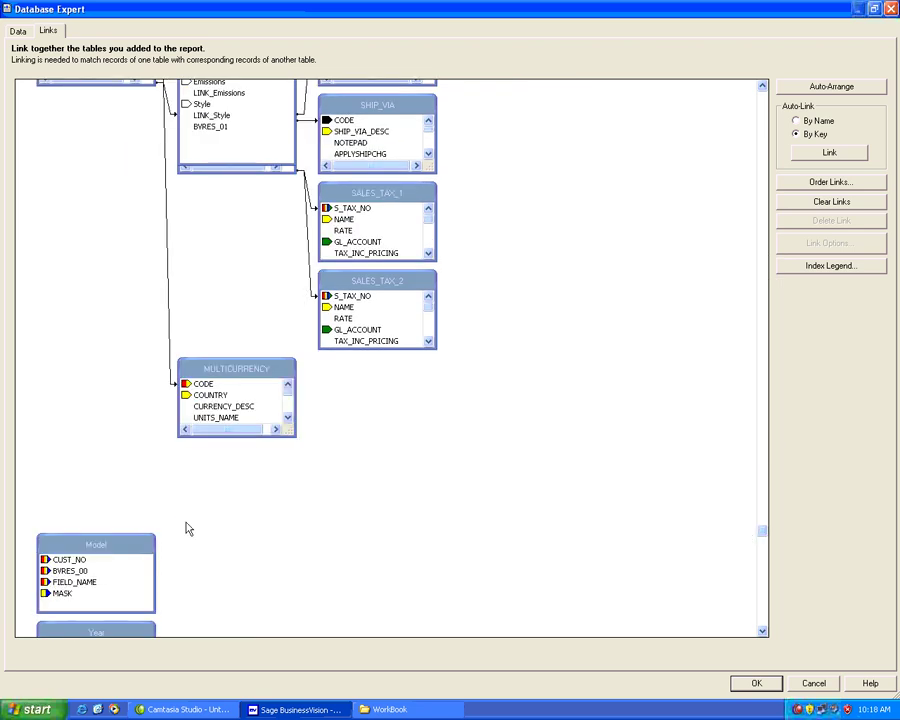
pyautogui.moveTo(137, 544); pyautogui.dragTo(545, 191)
pyautogui.moveTo(548, 115); pyautogui.dragTo(571, 242)
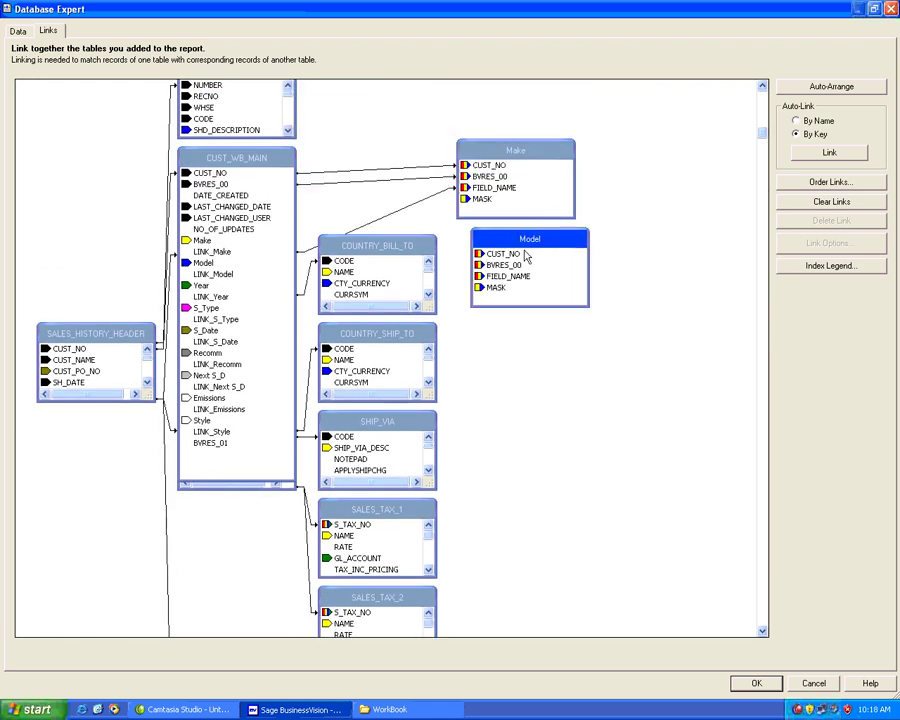
pyautogui.moveTo(376, 245); pyautogui.dragTo(308, 554)
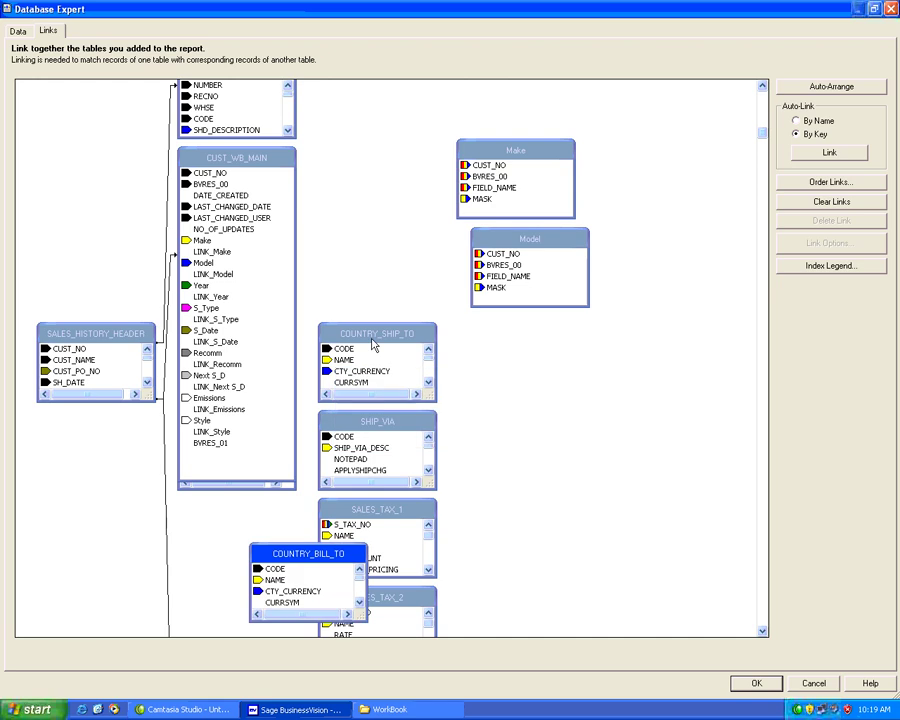
pyautogui.moveTo(374, 345); pyautogui.dragTo(224, 541)
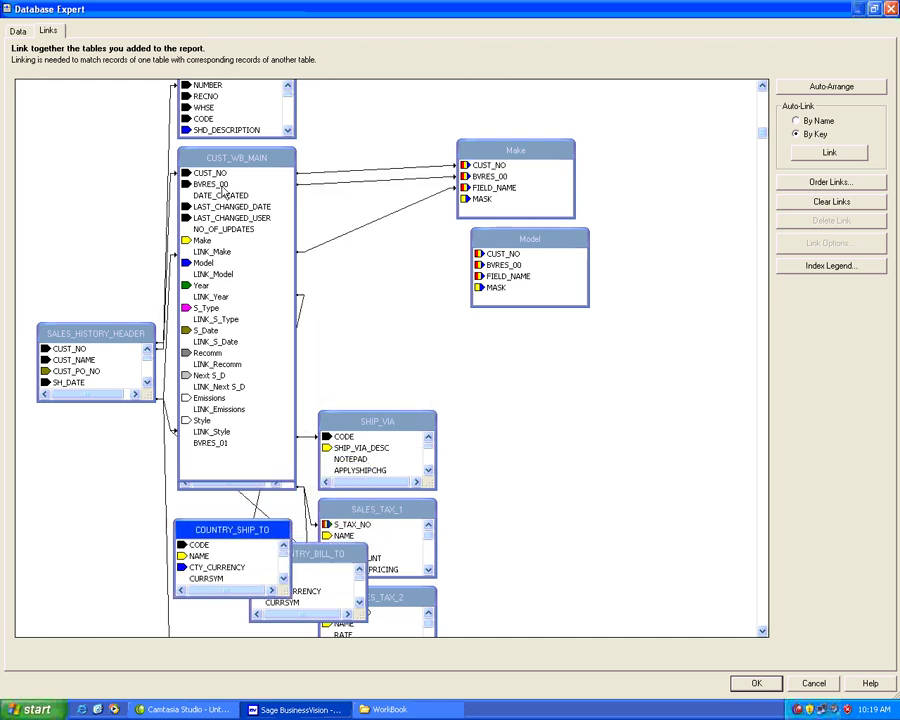
pyautogui.moveTo(501, 243); pyautogui.dragTo(483, 242)
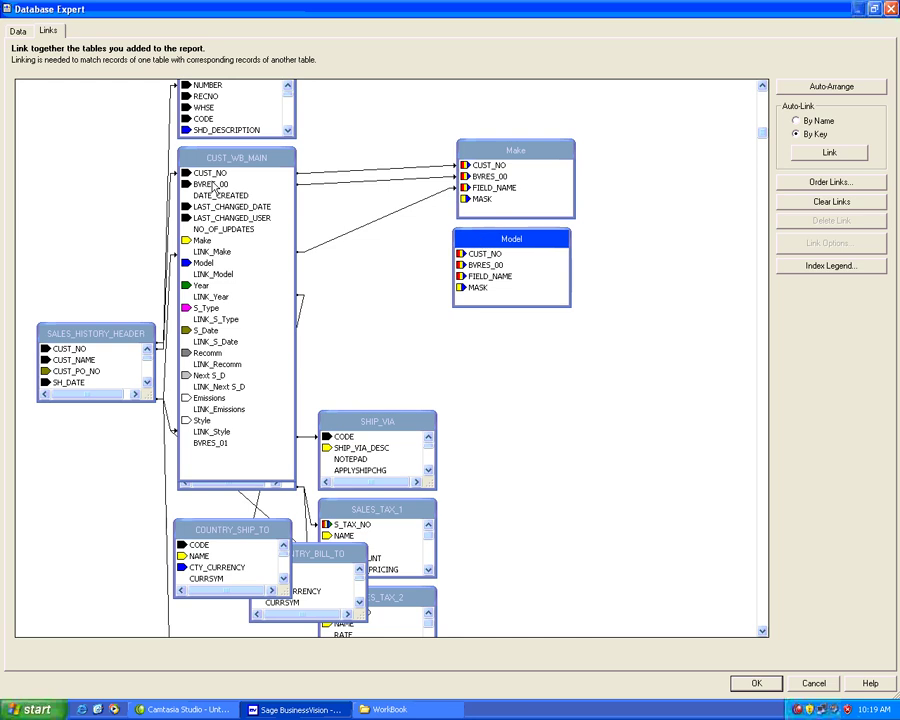
# - Link CUST_NO and BVRES_00 in CUST_WB_MAIN to the same fields in Model, using a Left Outer Join
pyautogui.moveTo(205, 174); pyautogui.dragTo(466, 258)
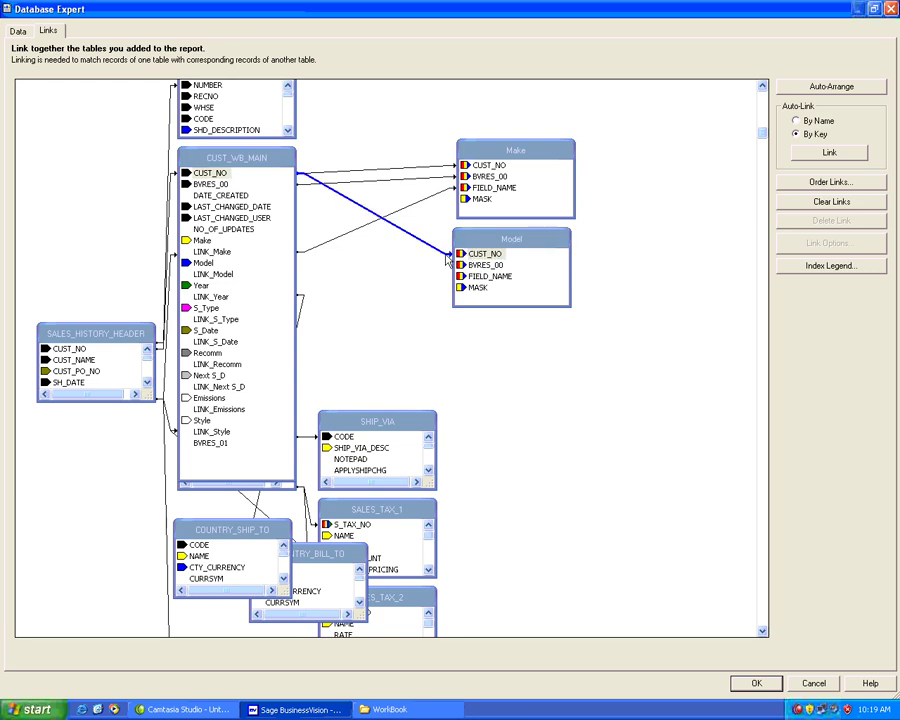
pyautogui.rightClick(447, 258)
pyautogui.click(456, 259)
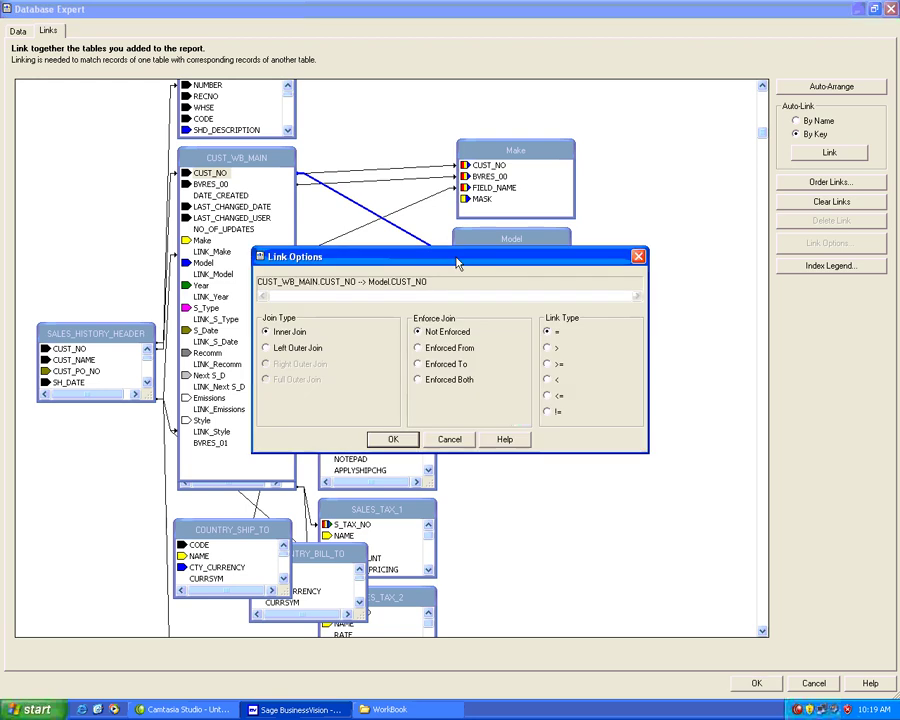
pyautogui.click(319, 349)
pyautogui.click(394, 439)
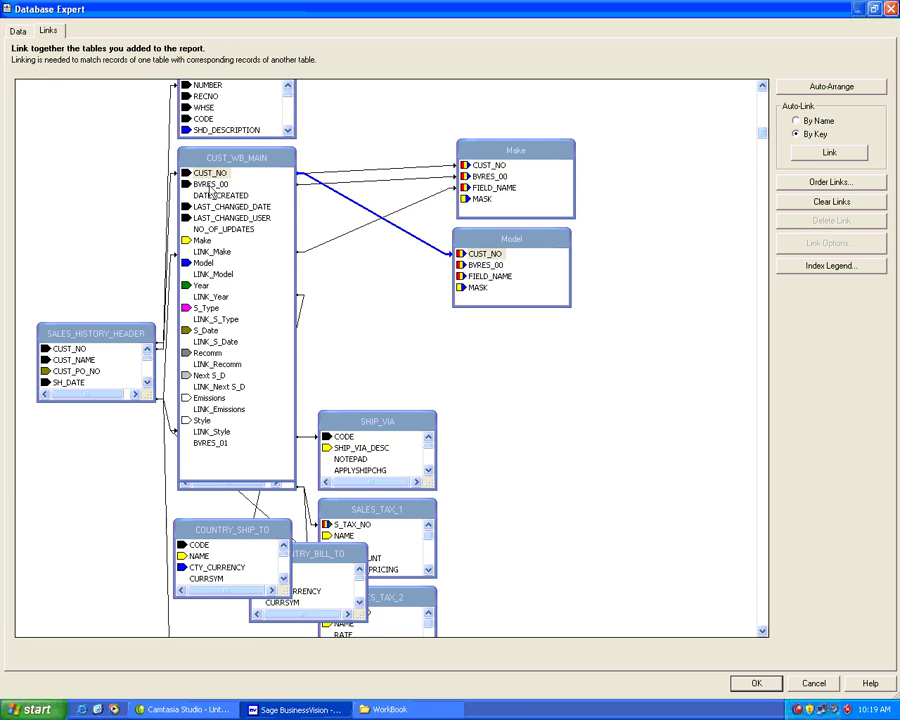
pyautogui.moveTo(210, 188); pyautogui.dragTo(473, 271)
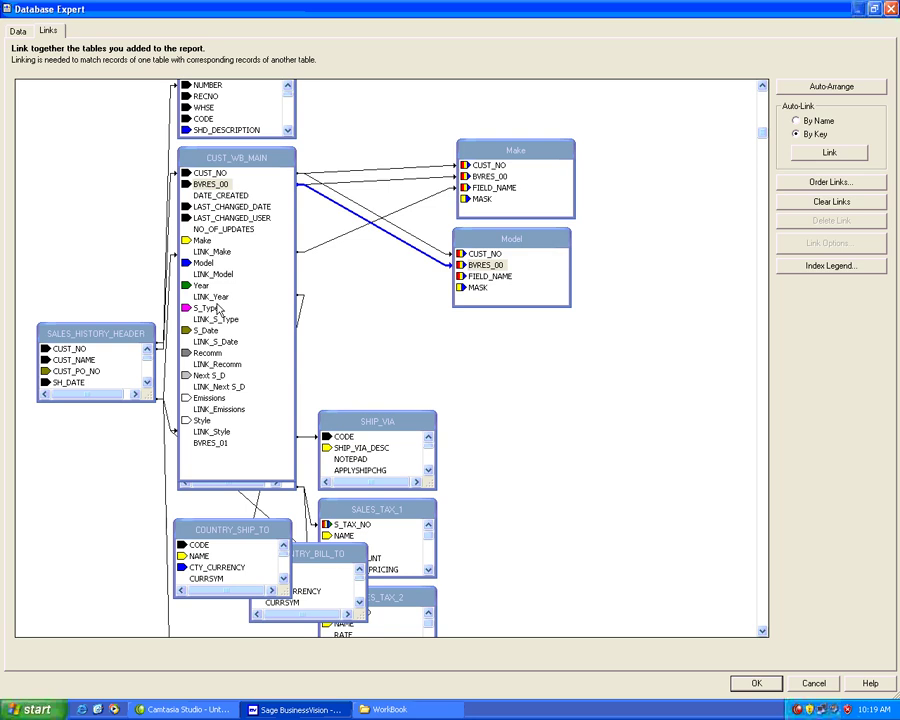
# - Link LINK_Model in CUST_WB_MAIN to FIELD_NAME in Model and align the Model table beneath Make
pyautogui.moveTo(214, 275); pyautogui.dragTo(241, 301)
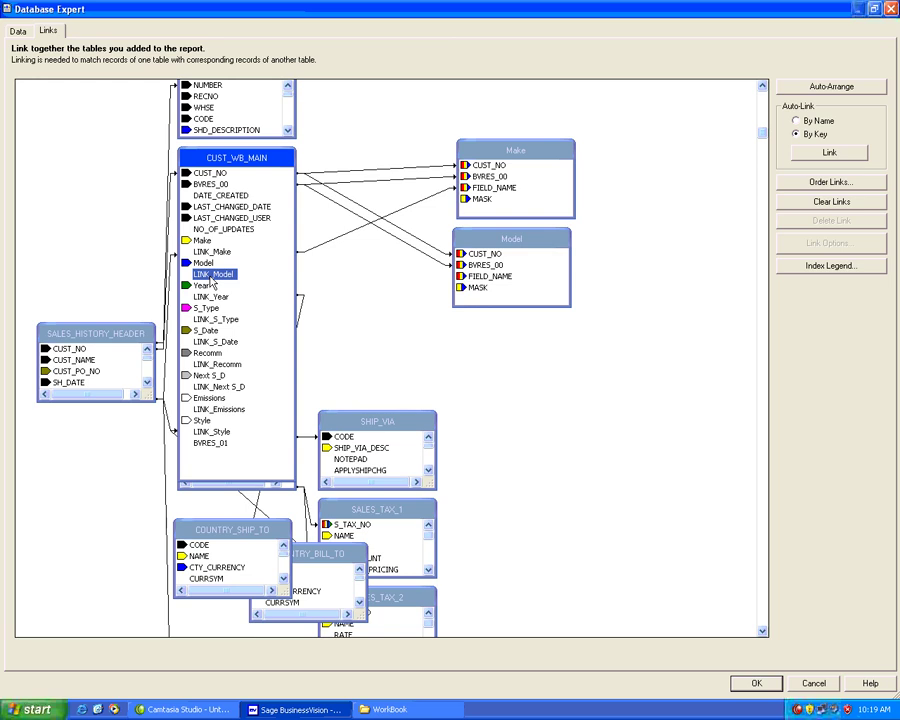
pyautogui.moveTo(212, 283); pyautogui.dragTo(409, 337)
pyautogui.moveTo(240, 282); pyautogui.dragTo(467, 284)
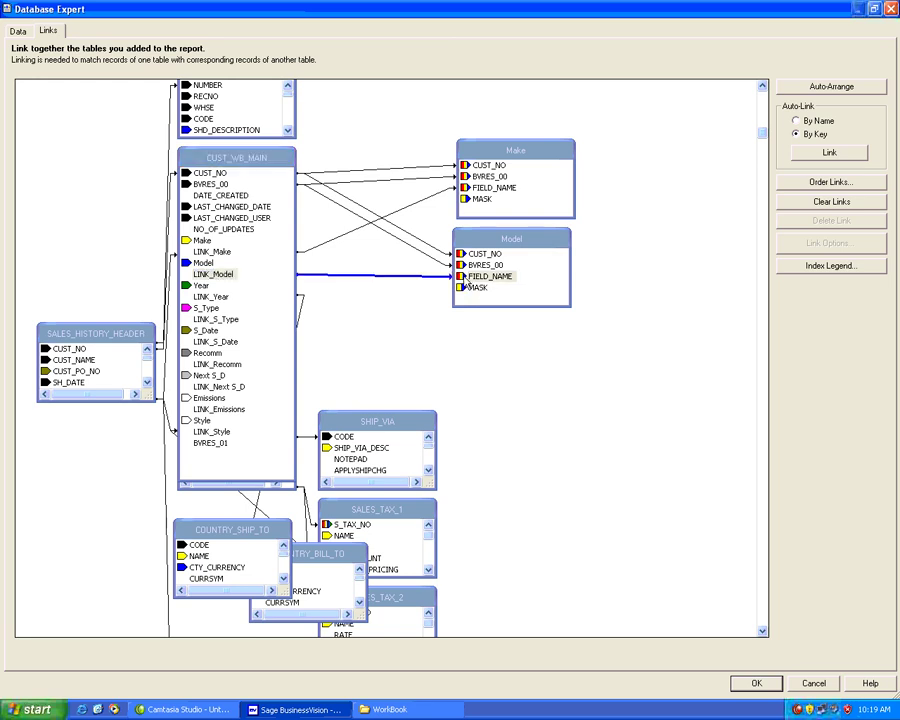
pyautogui.moveTo(525, 248)
pyautogui.mouseDown()
pyautogui.moveTo(534, 249)
pyautogui.moveTo(530, 240)
pyautogui.mouseUp()
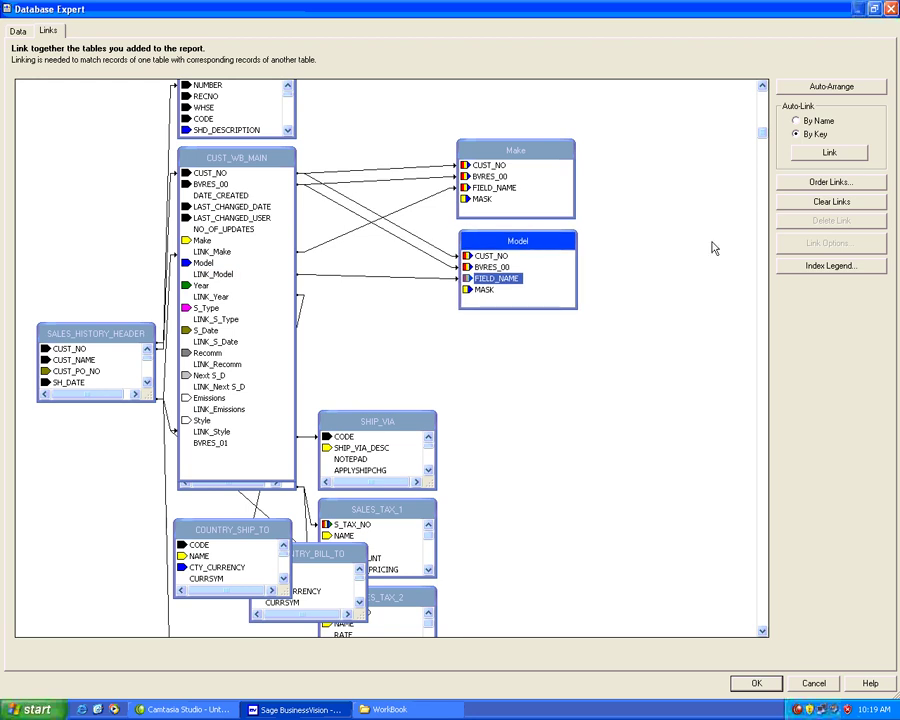
# - Bring the Year table up from the end of the diagram and place it just below Model
pyautogui.moveTo(766, 331); pyautogui.dragTo(766, 617)
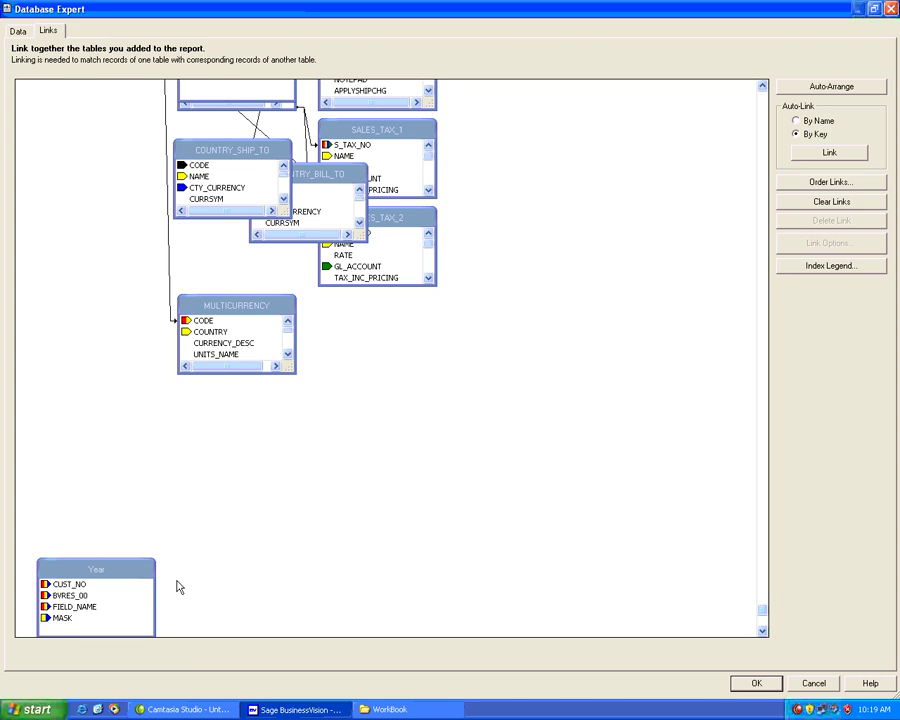
pyautogui.moveTo(96, 569); pyautogui.dragTo(490, 271)
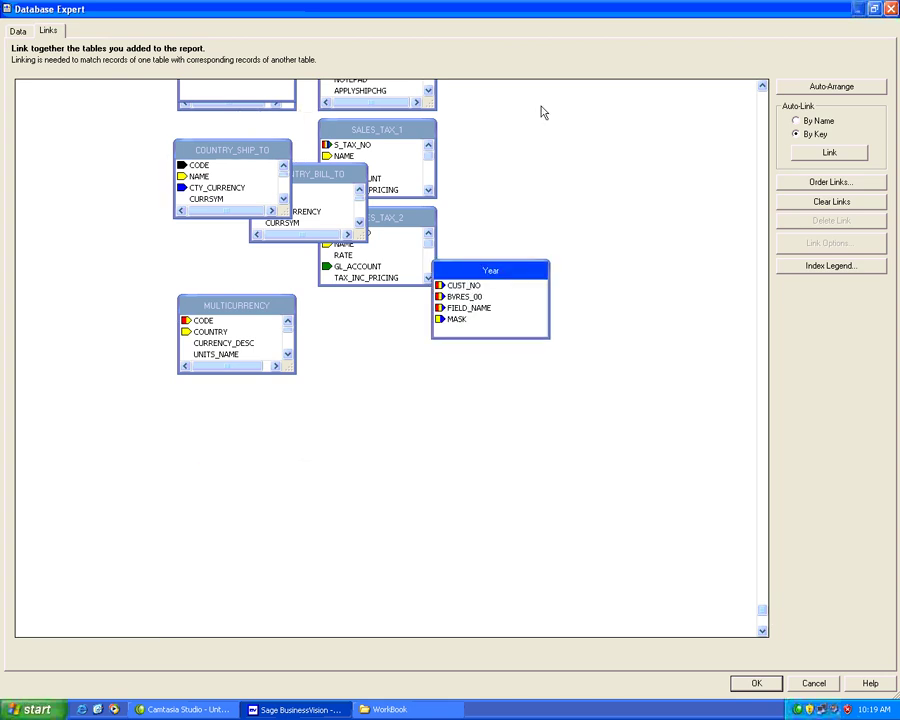
pyautogui.moveTo(541, 112); pyautogui.dragTo(560, 236)
pyautogui.moveTo(562, 334); pyautogui.dragTo(556, 366)
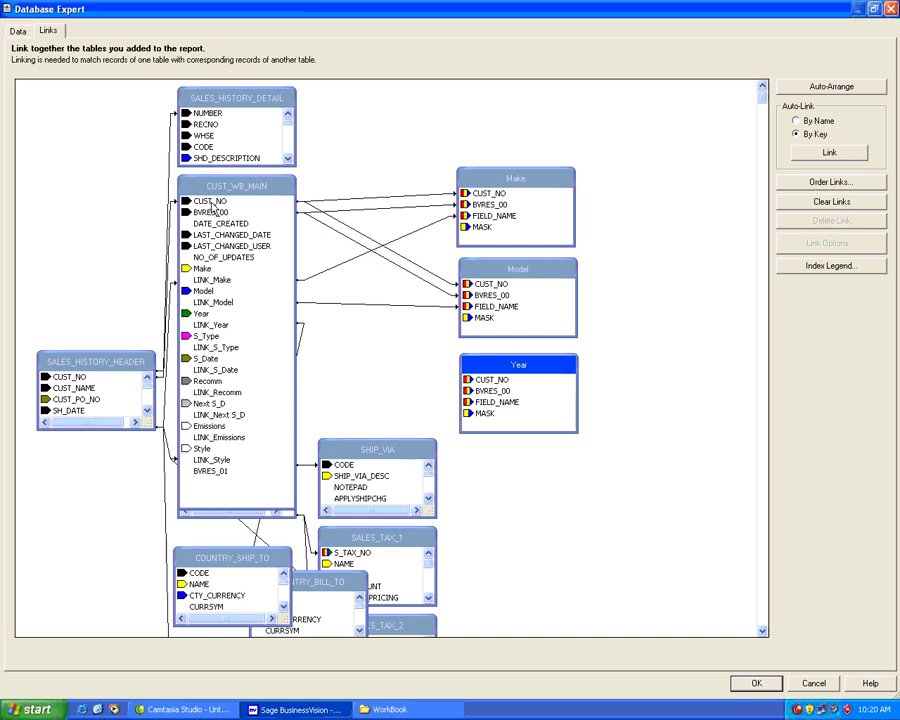
# - Link CUST_NO in CUST_WB_MAIN to CUST_NO in Year using a Left Outer Join
pyautogui.moveTo(211, 203); pyautogui.dragTo(480, 386)
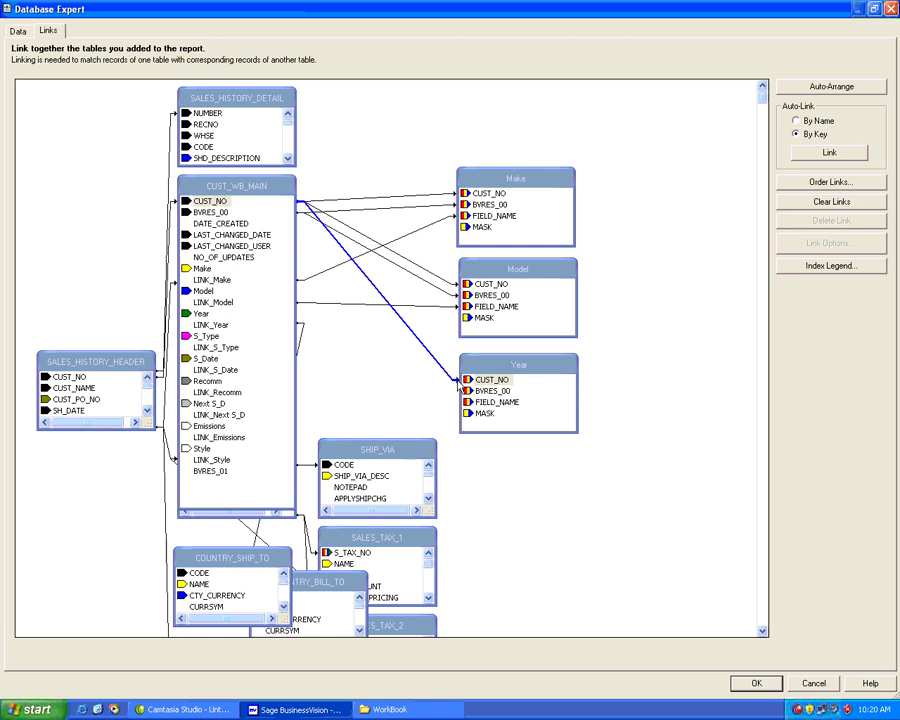
pyautogui.rightClick(462, 387)
pyautogui.click(496, 389)
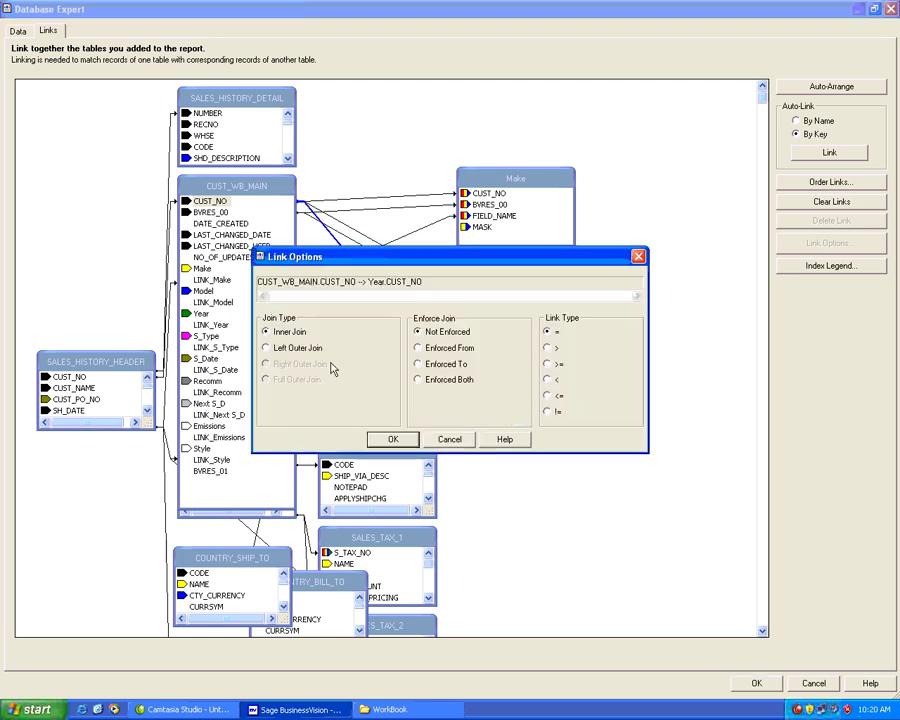
pyautogui.click(298, 347)
pyautogui.click(390, 439)
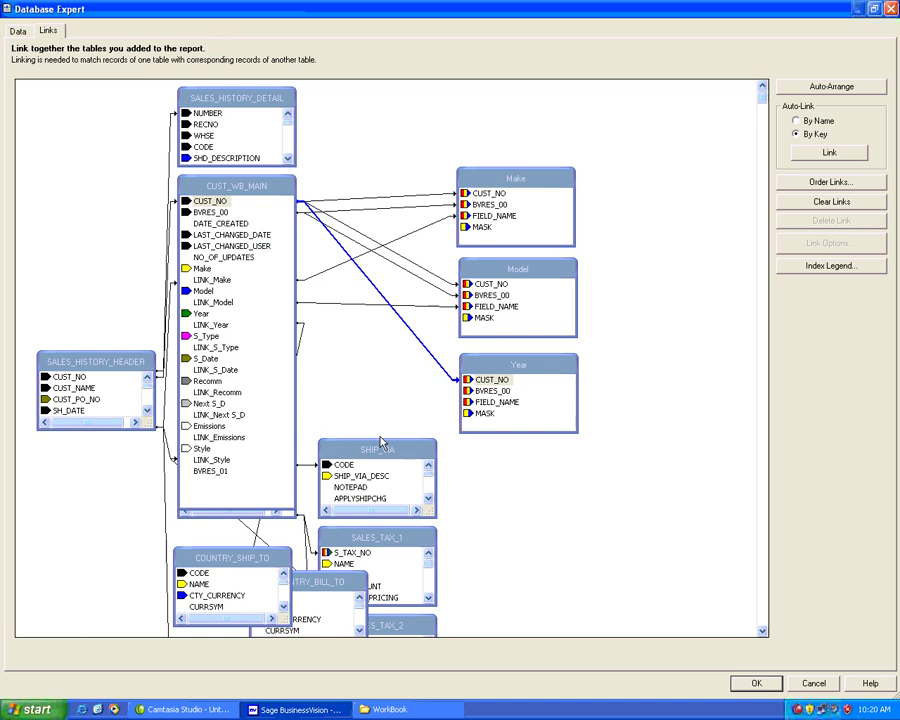
# - Link BVRES_00 and LINK_Year in CUST_WB_MAIN to BVRES_00 and FIELD_NAME in Year, and apply the table links to the report
pyautogui.moveTo(222, 212)
pyautogui.mouseDown()
pyautogui.moveTo(330, 293)
pyautogui.moveTo(371, 361)
pyautogui.moveTo(475, 398)
pyautogui.mouseUp()
pyautogui.moveTo(475, 397); pyautogui.dragTo(478, 391)
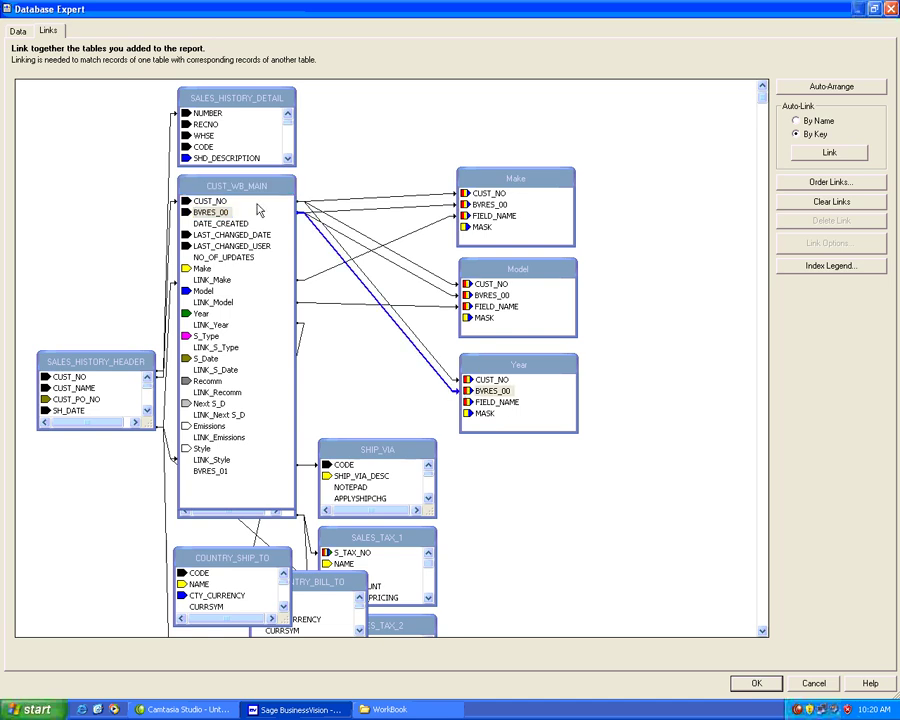
pyautogui.moveTo(249, 185); pyautogui.dragTo(292, 143)
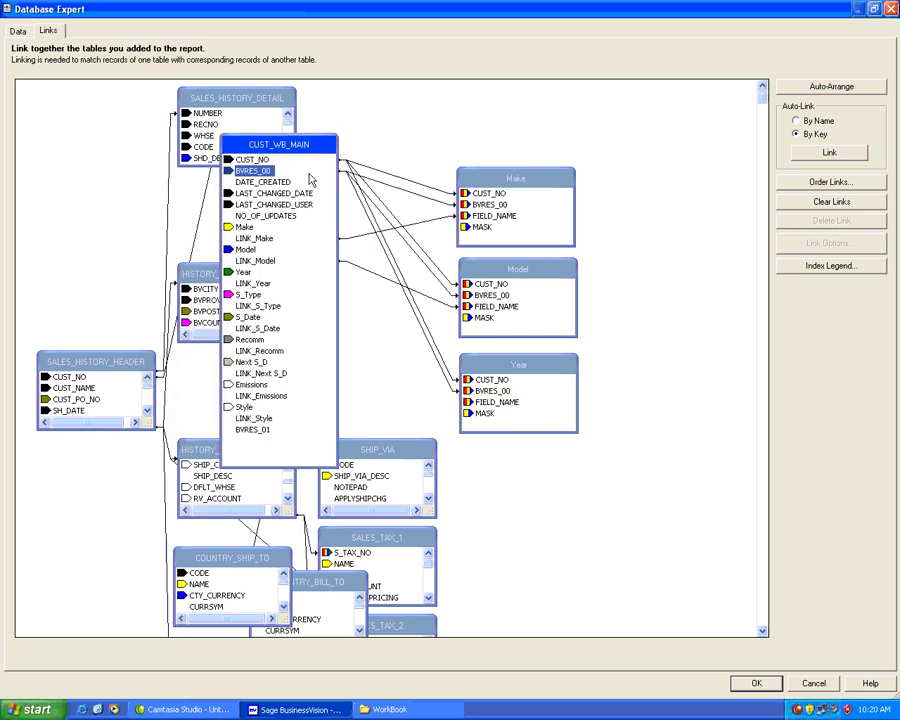
pyautogui.click(254, 284)
pyautogui.moveTo(254, 284); pyautogui.dragTo(482, 402)
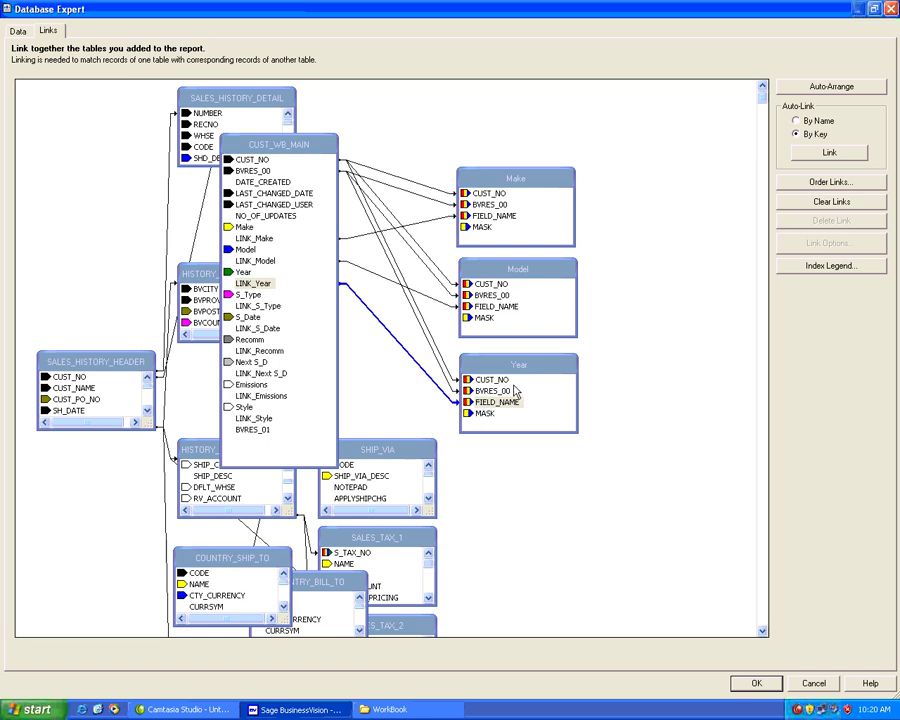
pyautogui.click(745, 683)
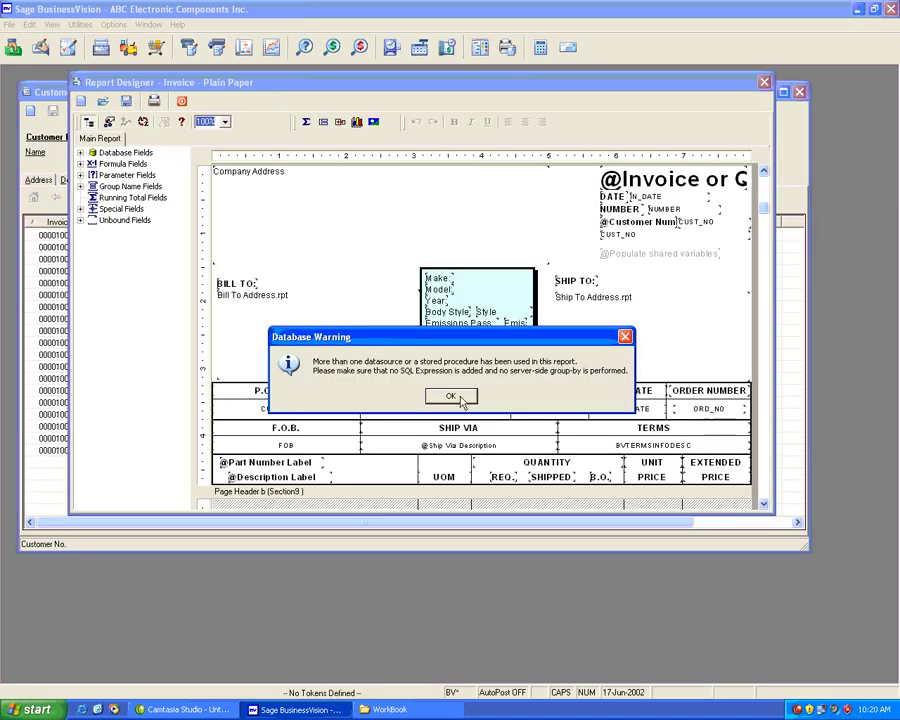
pyautogui.click(450, 397)
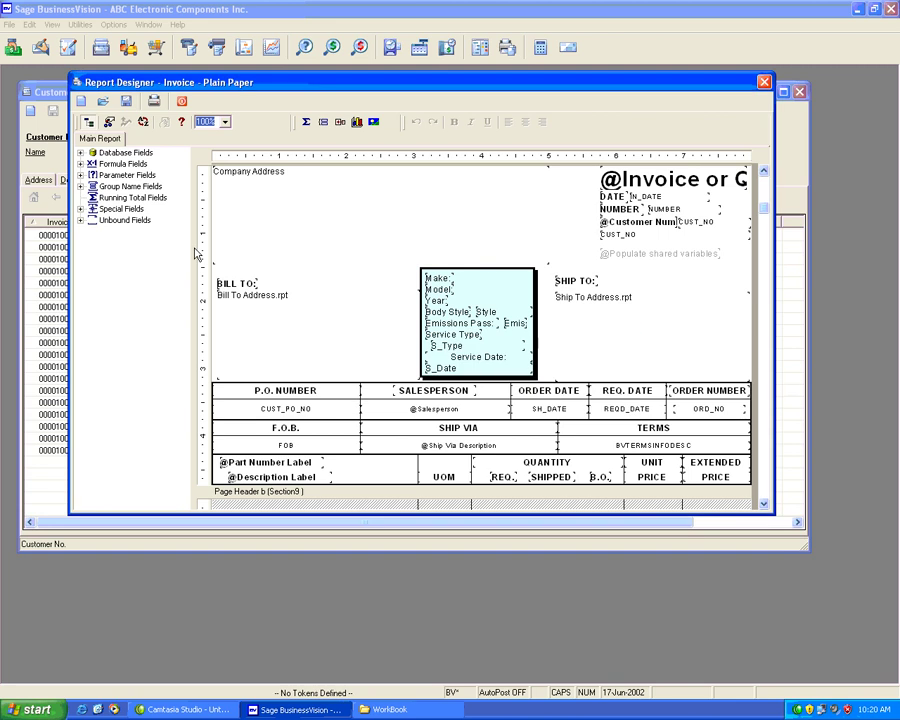
# - Insert the MASK field from the Make table beside the Make label and narrow it to fit the shaded box
pyautogui.click(80, 152)
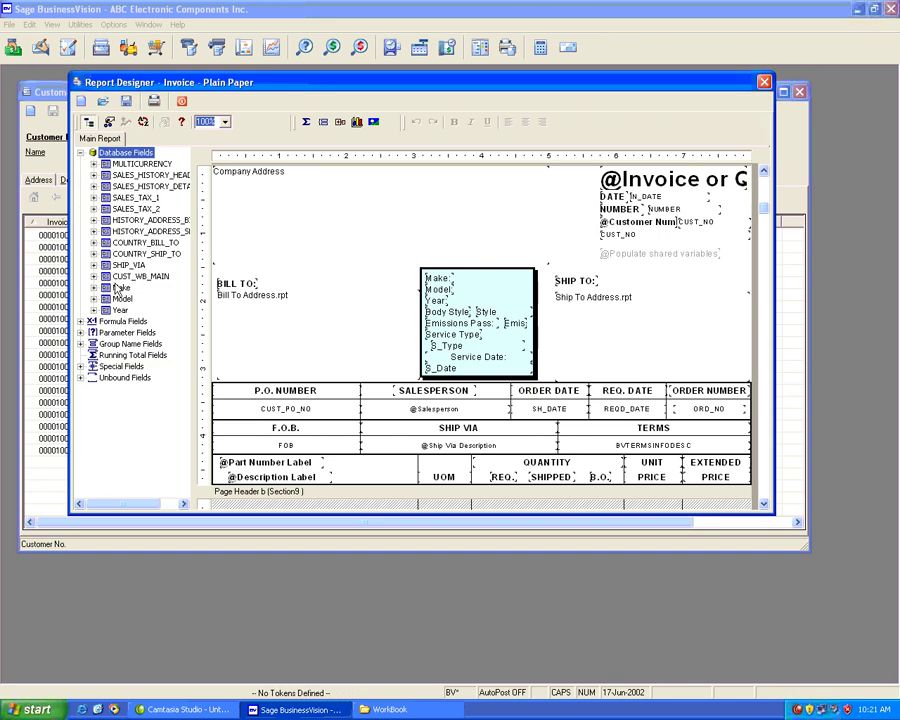
pyautogui.click(104, 309)
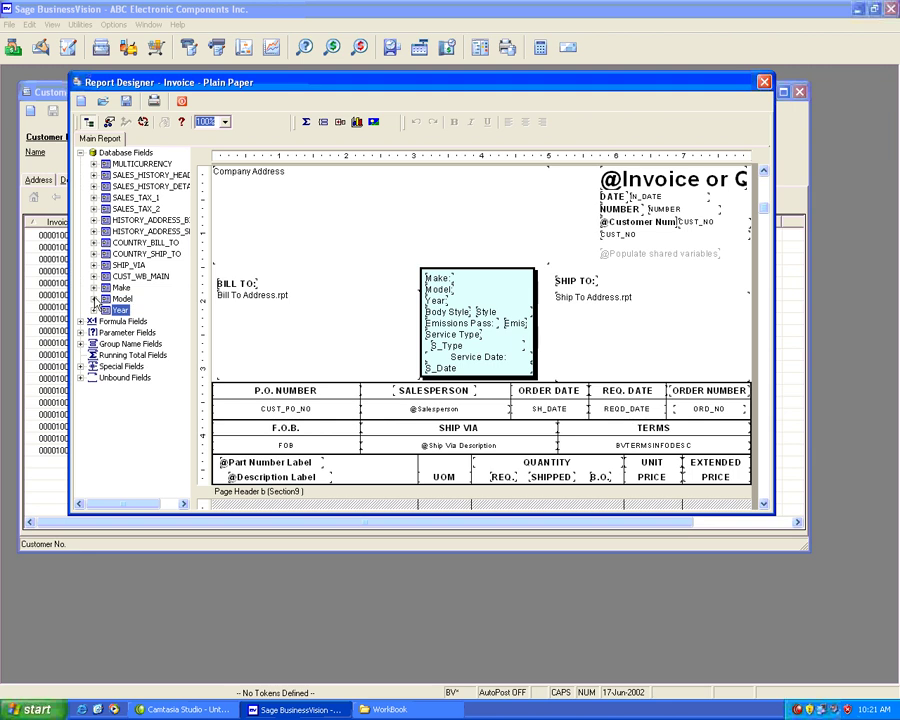
pyautogui.click(93, 288)
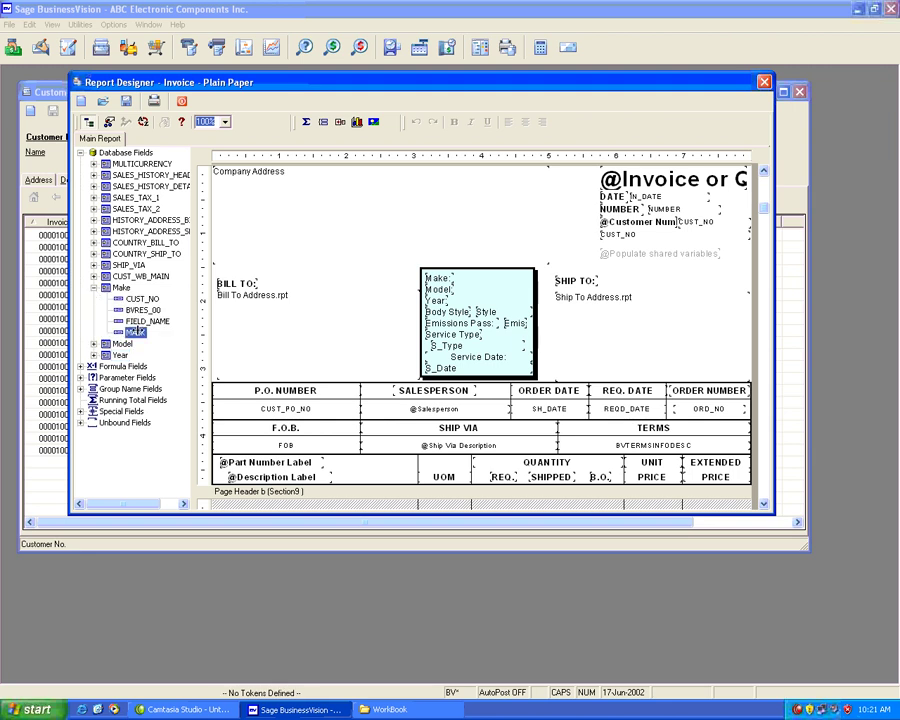
pyautogui.click(136, 332)
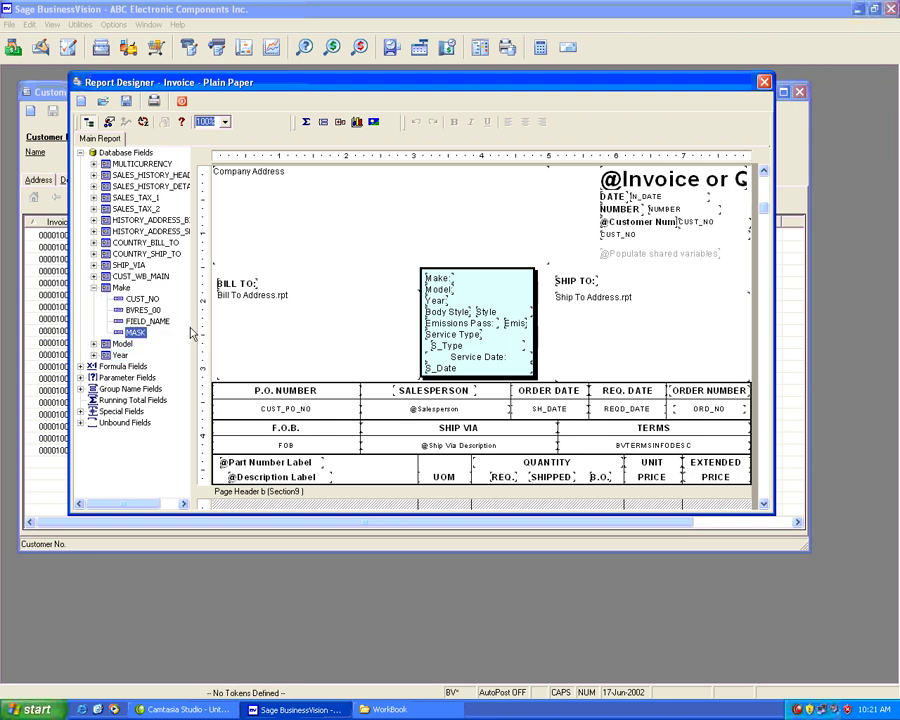
pyautogui.moveTo(135, 332); pyautogui.dragTo(461, 281)
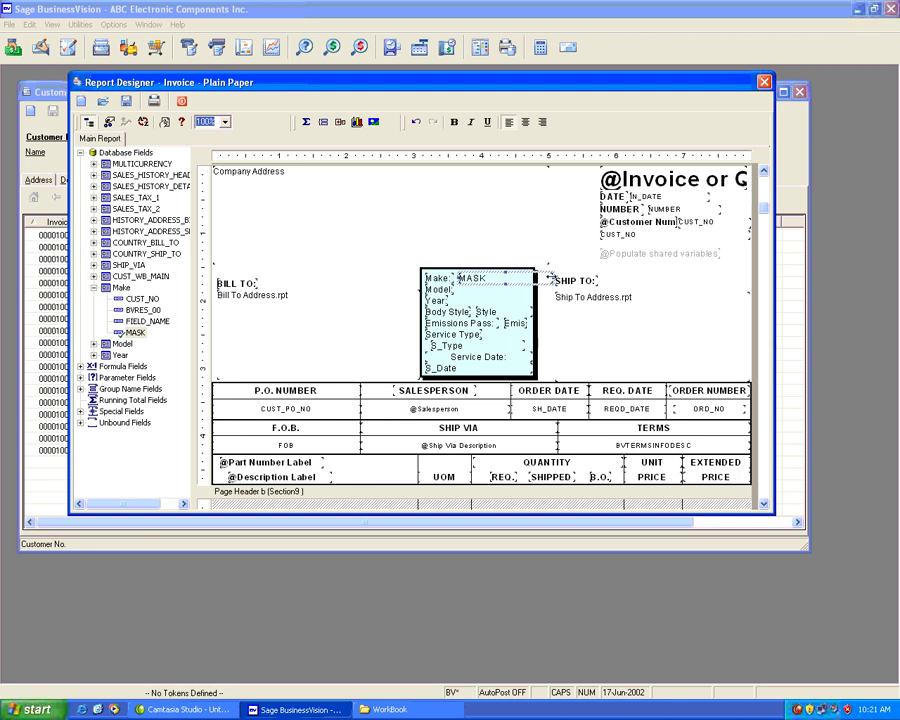
pyautogui.moveTo(549, 276); pyautogui.dragTo(518, 276)
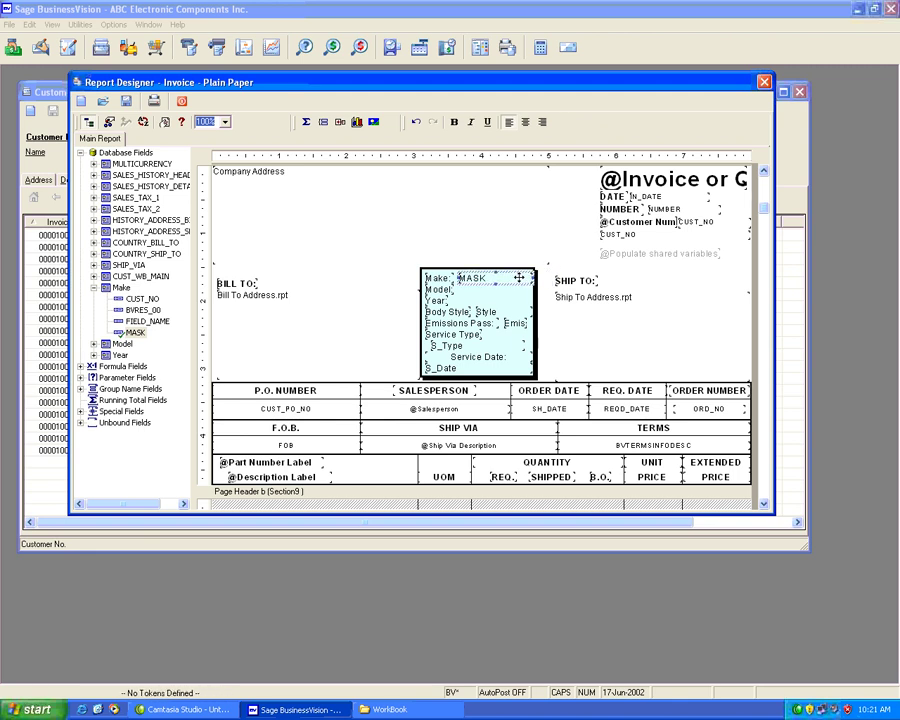
# - Insert the MASK field from the Model table beside the Model label and narrow it to fit the shaded box
pyautogui.click(135, 333)
pyautogui.click(94, 343)
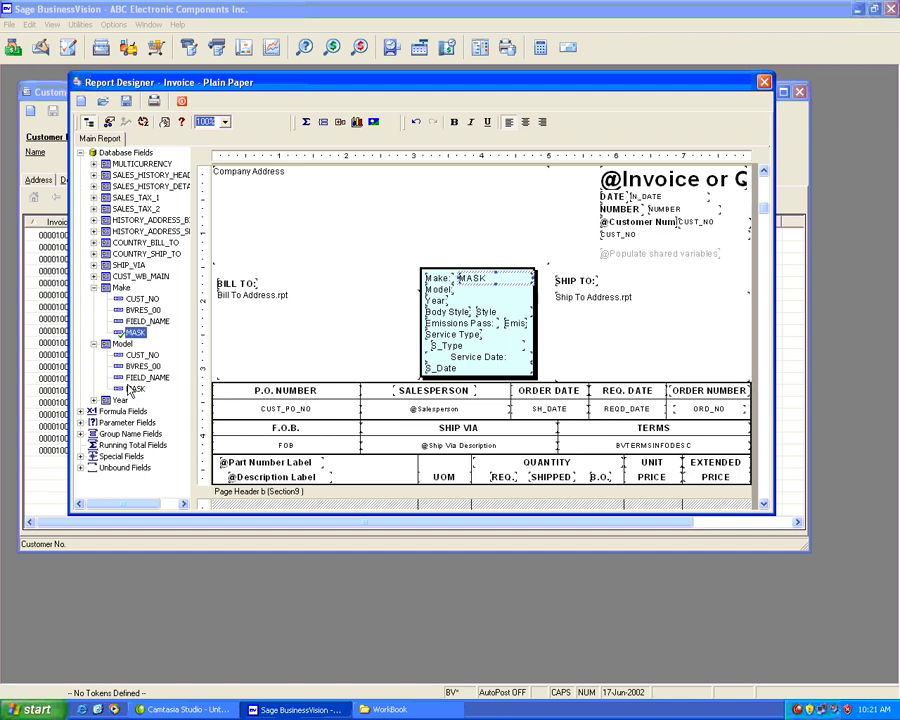
pyautogui.click(133, 389)
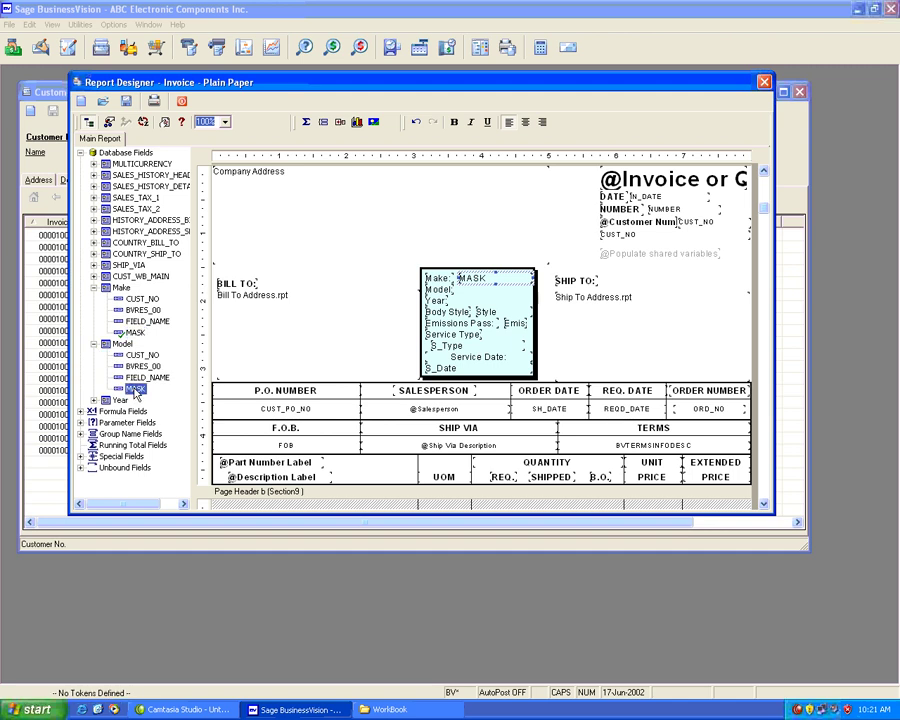
pyautogui.moveTo(135, 392); pyautogui.dragTo(461, 293)
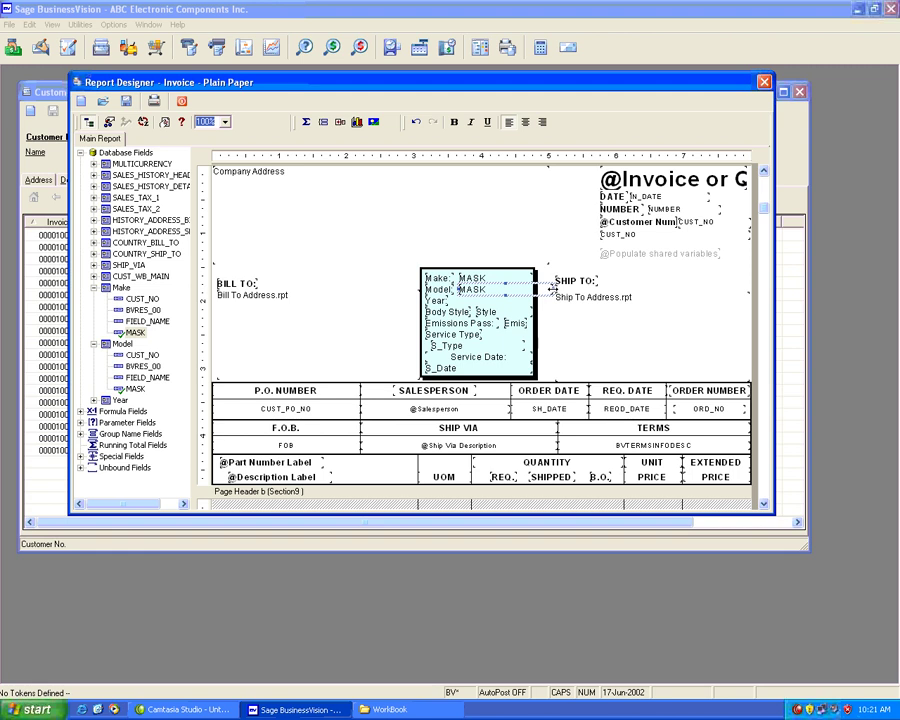
pyautogui.moveTo(552, 288); pyautogui.dragTo(533, 289)
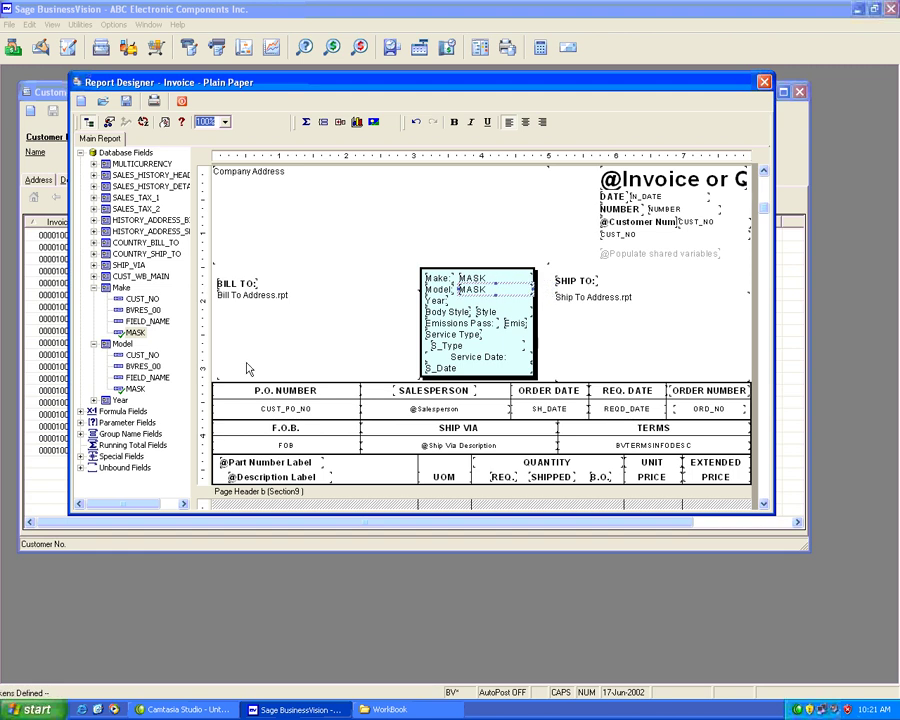
# - Insert the MASK field from the Year table beside the Year label and narrow it to fit the shaded box
pyautogui.click(95, 400)
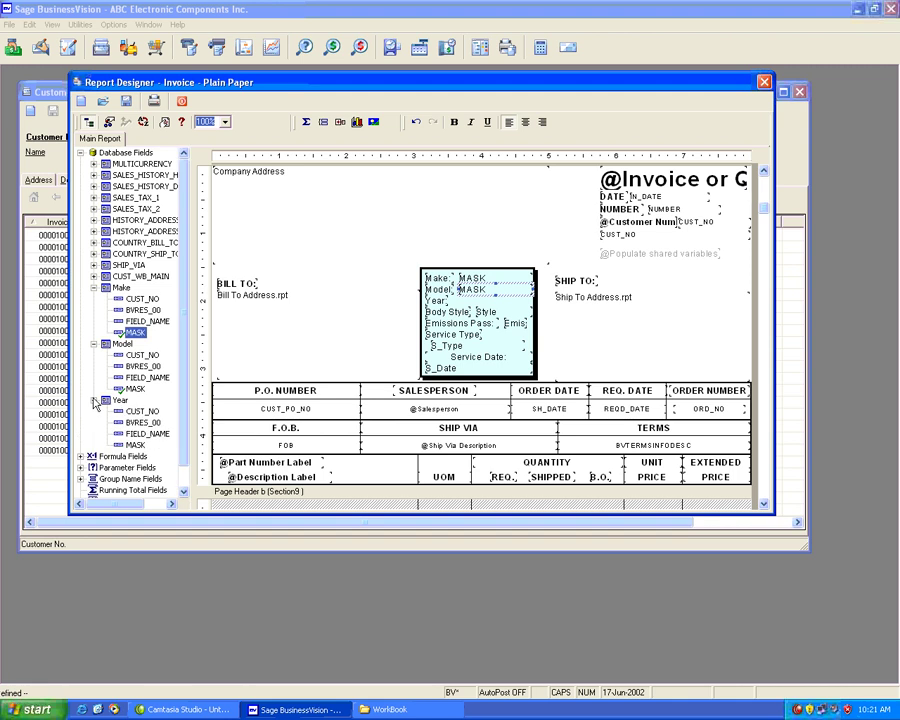
pyautogui.moveTo(131, 449); pyautogui.dragTo(455, 299)
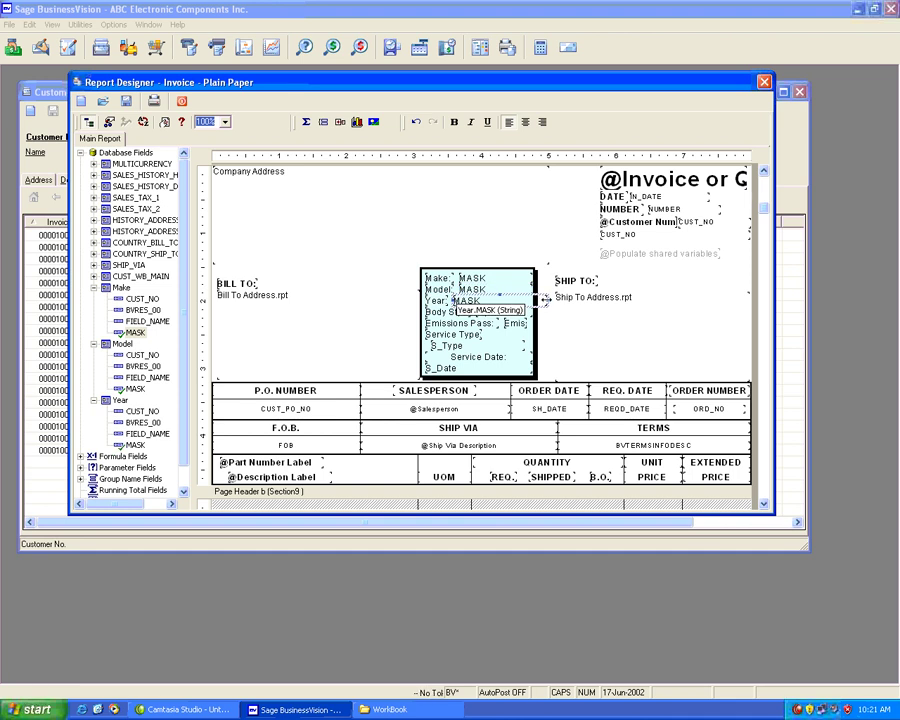
pyautogui.moveTo(545, 299); pyautogui.dragTo(528, 299)
# - Center the text of the S_Type field below the Service Type label in the shaded box
pyautogui.click(481, 345)
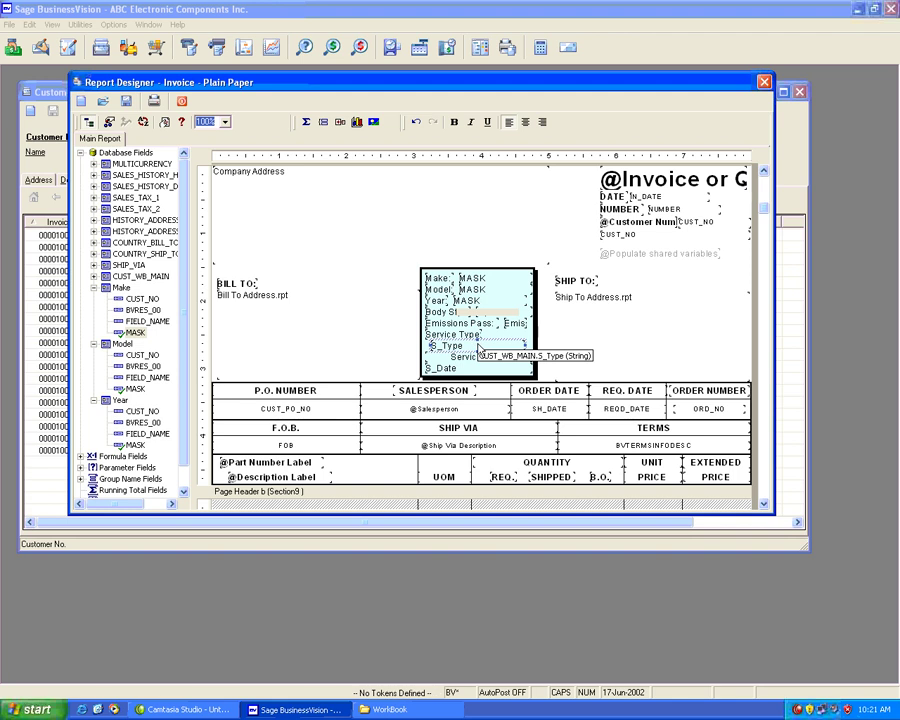
pyautogui.click(526, 127)
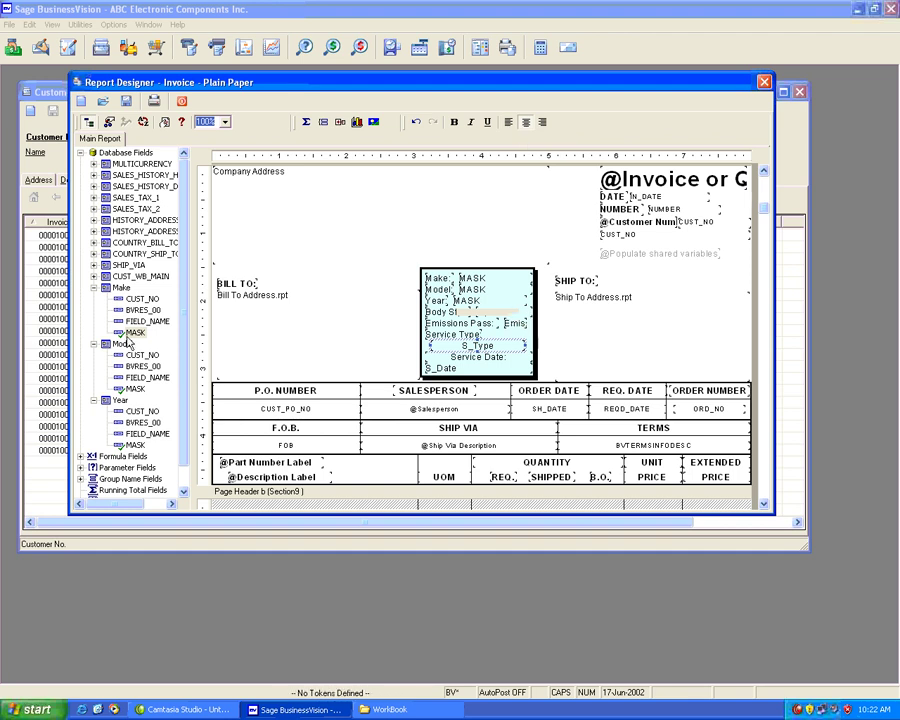
pyautogui.click(128, 335)
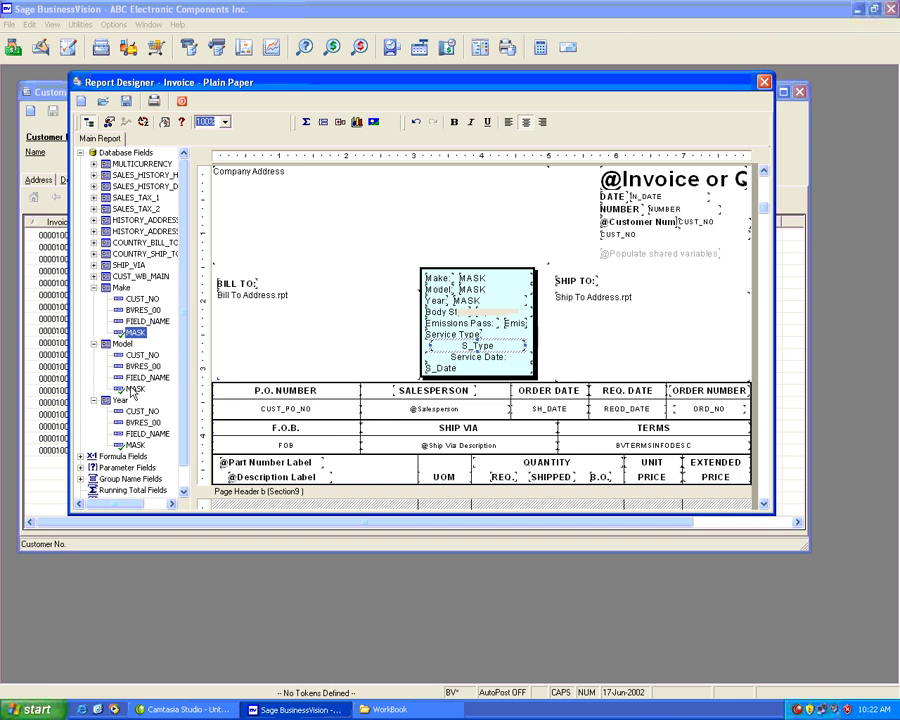
pyautogui.click(132, 389)
pyautogui.click(136, 447)
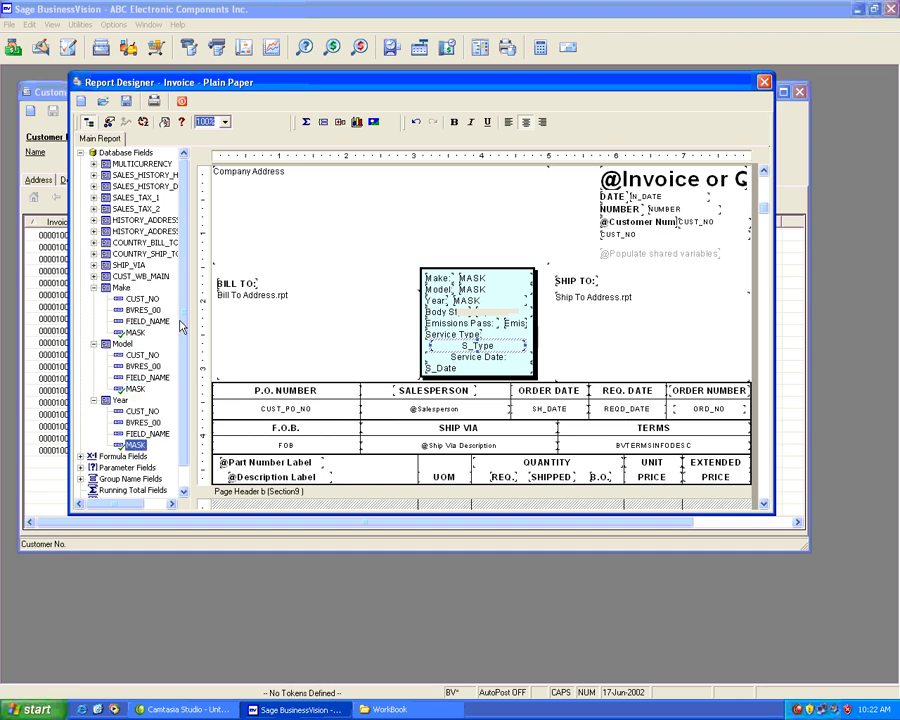
# - Save the customized plain paper invoice to the reports folder and close the Report Designer
pyautogui.click(127, 102)
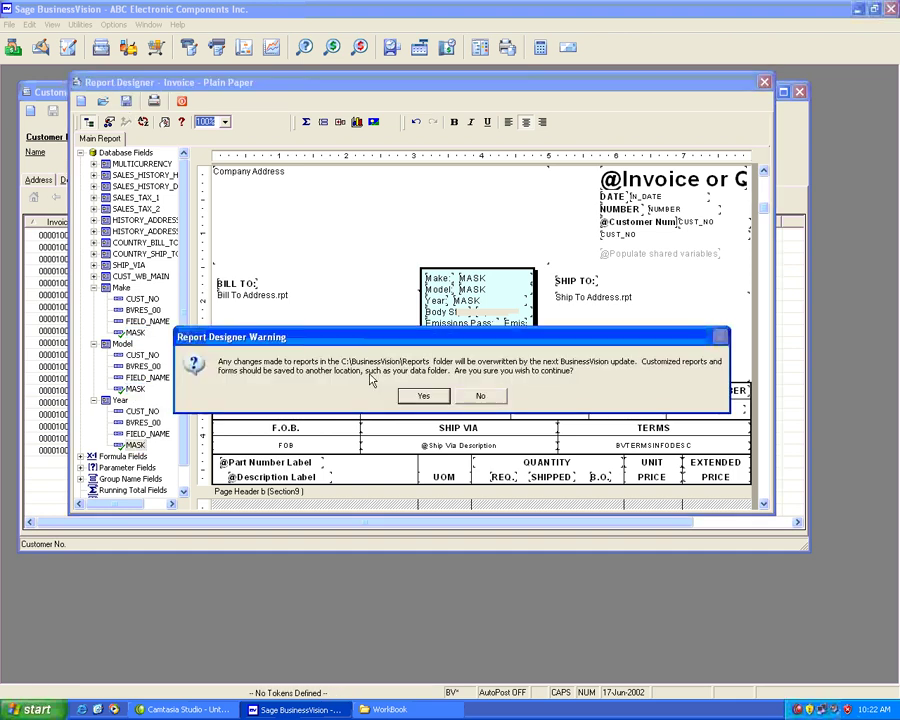
pyautogui.click(414, 396)
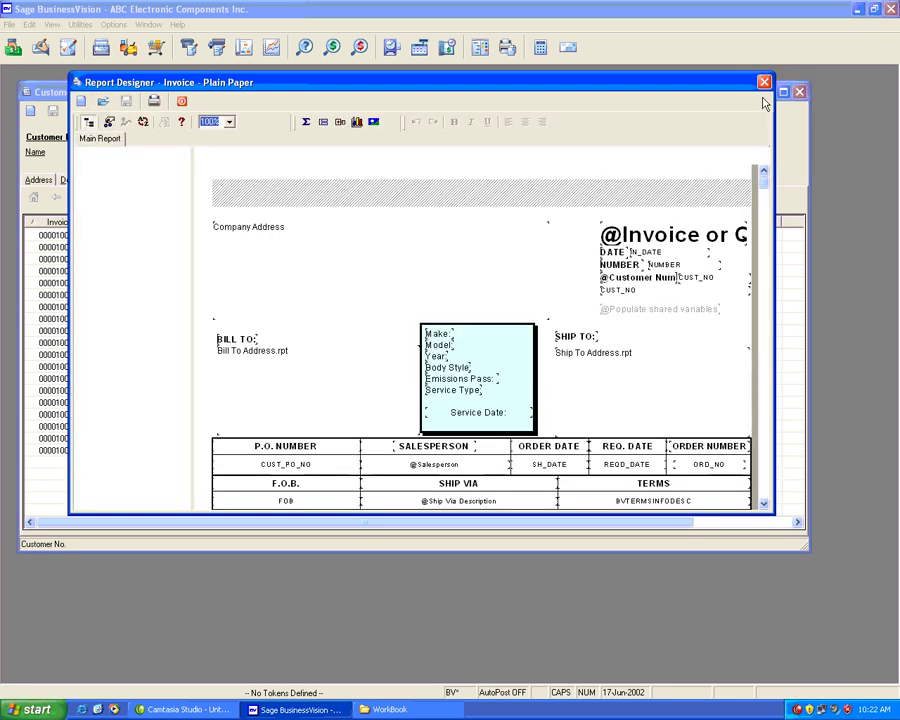
pyautogui.click(764, 83)
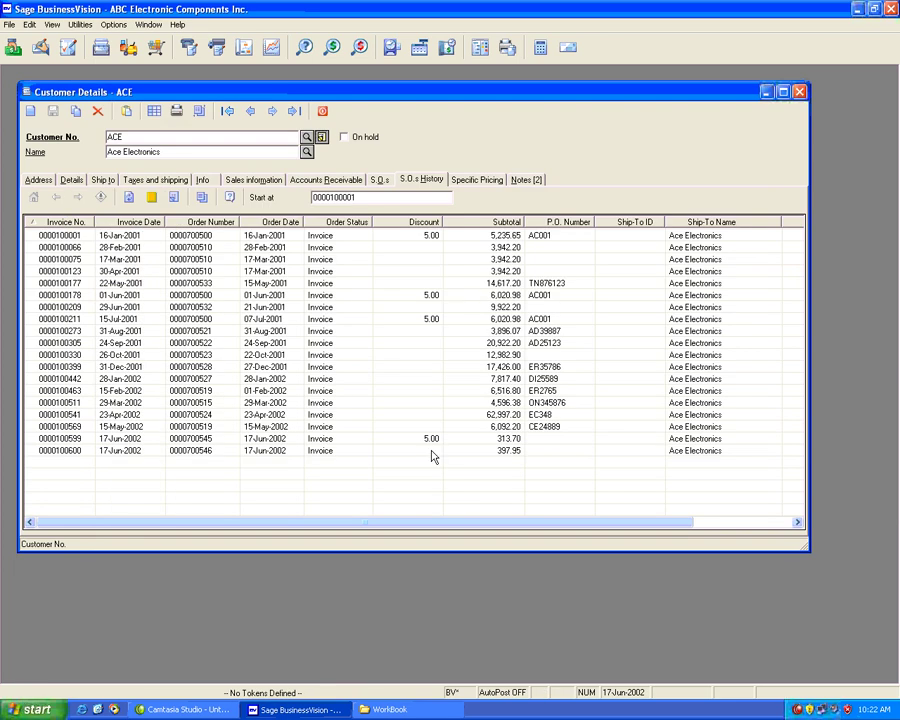
# - Reload the Ace Electronics customer record and preview its most recent invoice from the sales order history
pyautogui.click(432, 456)
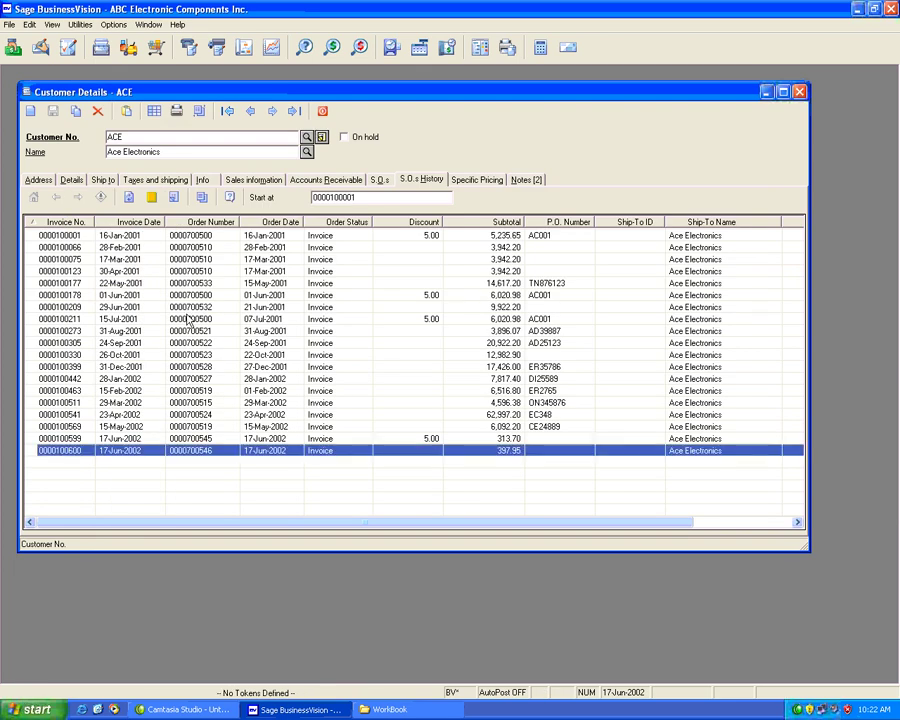
pyautogui.click(31, 112)
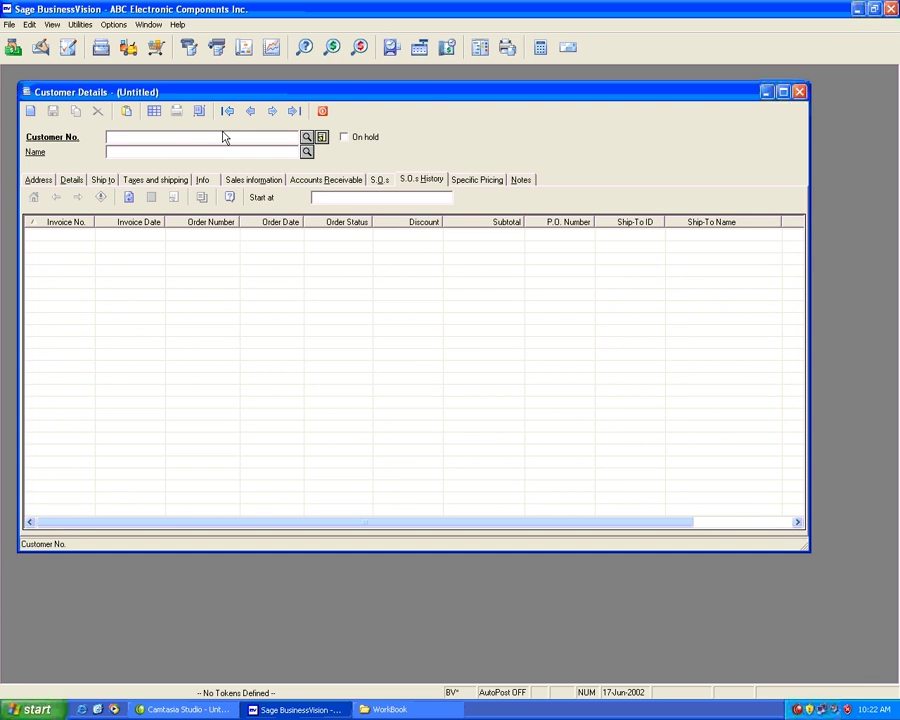
pyautogui.write('ACE')
pyautogui.press('Return')
pyautogui.click(491, 452)
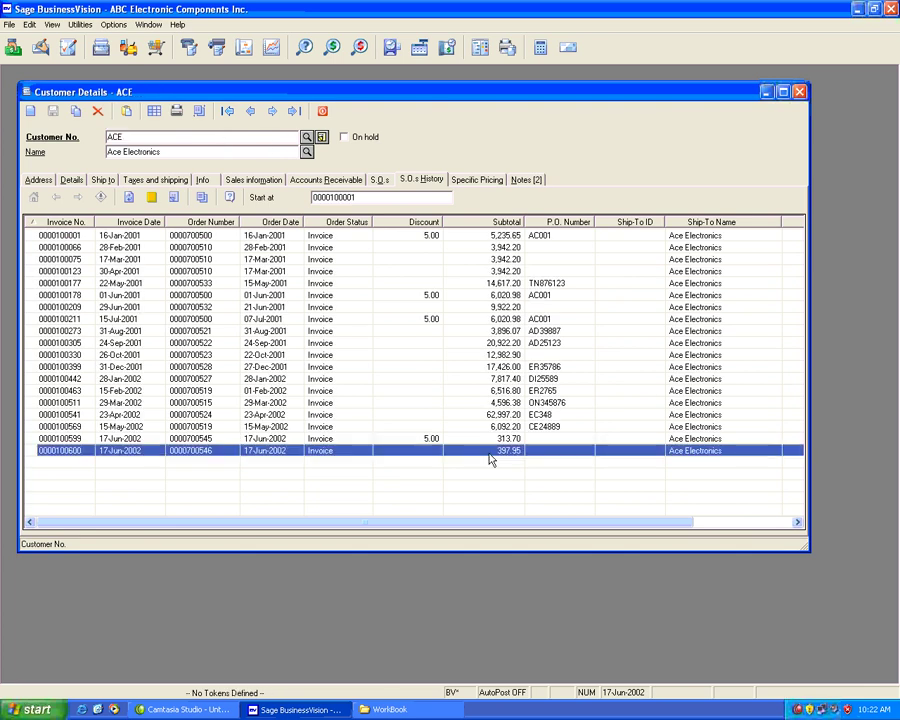
pyautogui.doubleClick(490, 454)
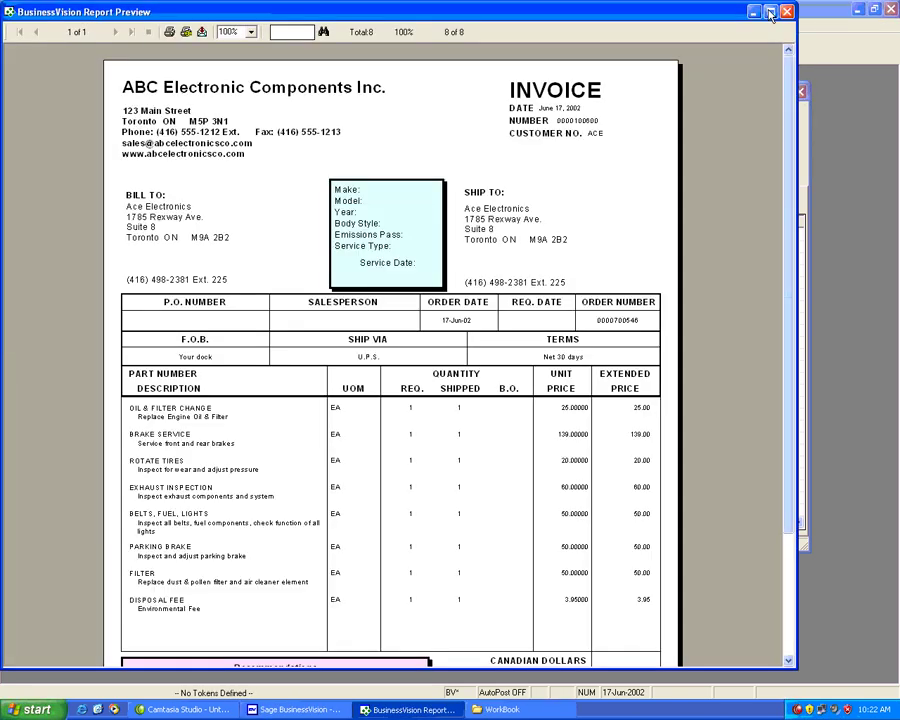
# - Compare the two invoice previews down to the Recommendations box and close both previews and the invoice details
pyautogui.click(770, 13)
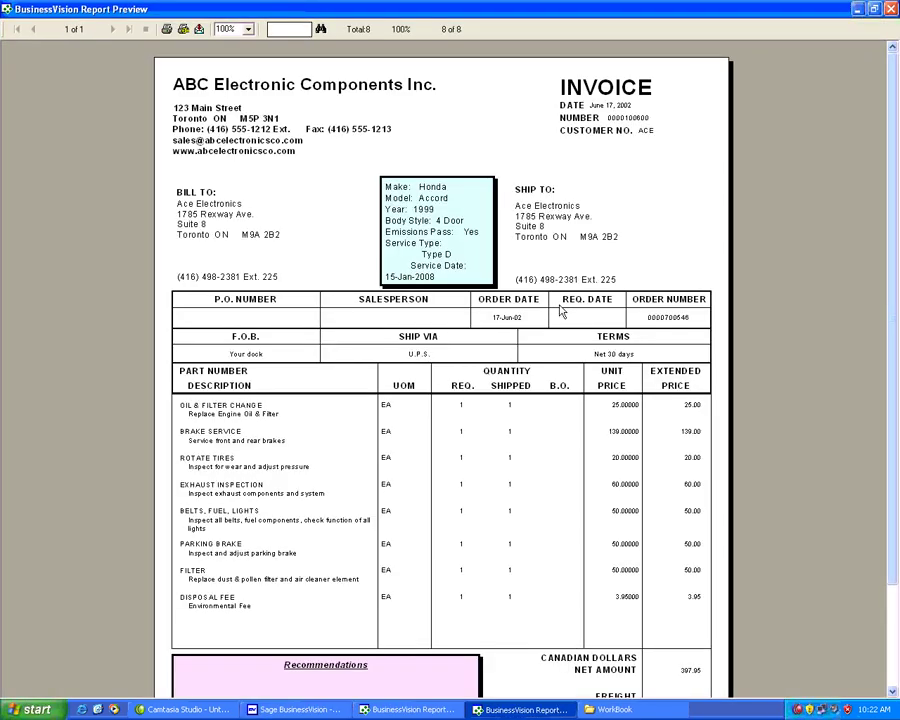
pyautogui.click(527, 710)
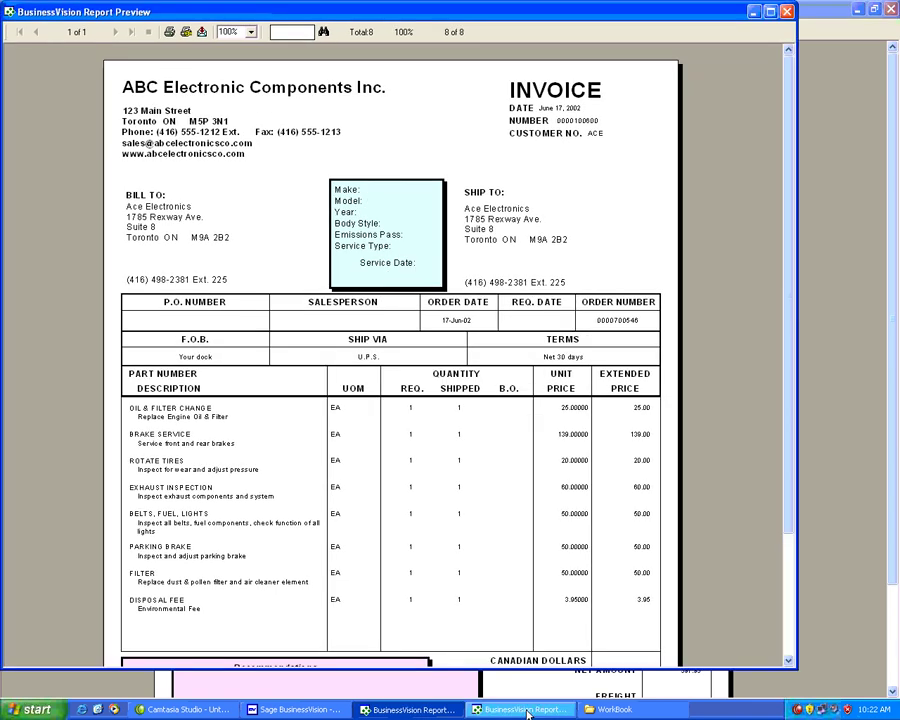
pyautogui.click(770, 11)
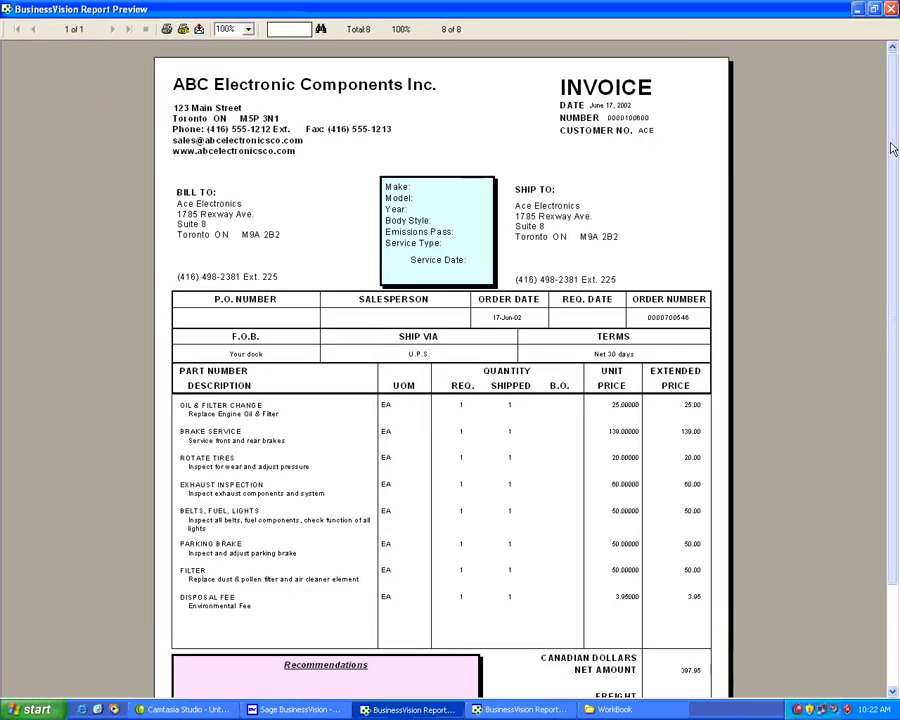
pyautogui.moveTo(893, 148); pyautogui.dragTo(895, 204)
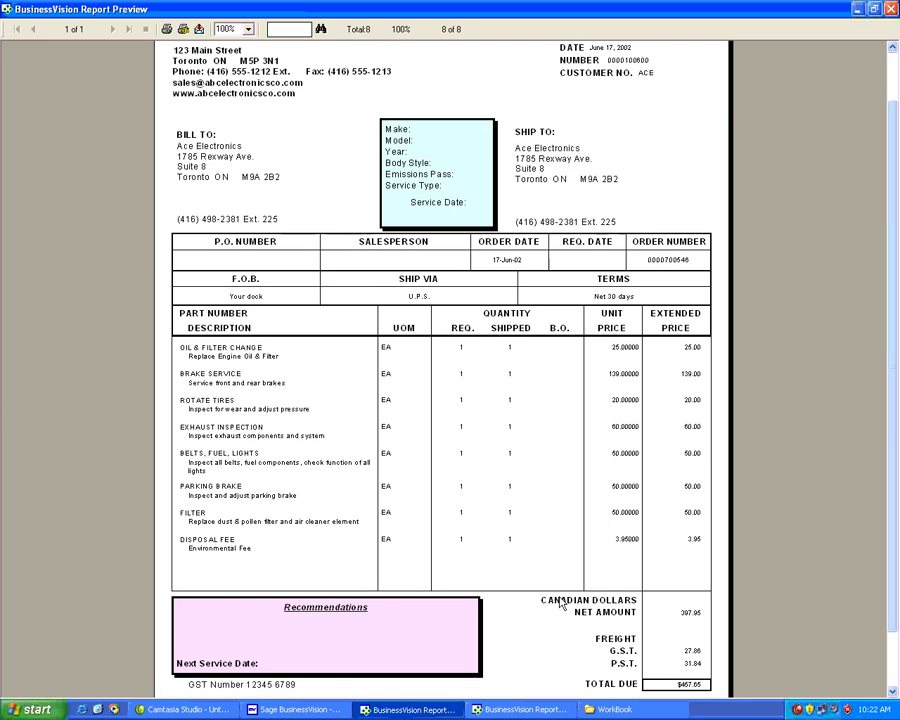
pyautogui.click(533, 716)
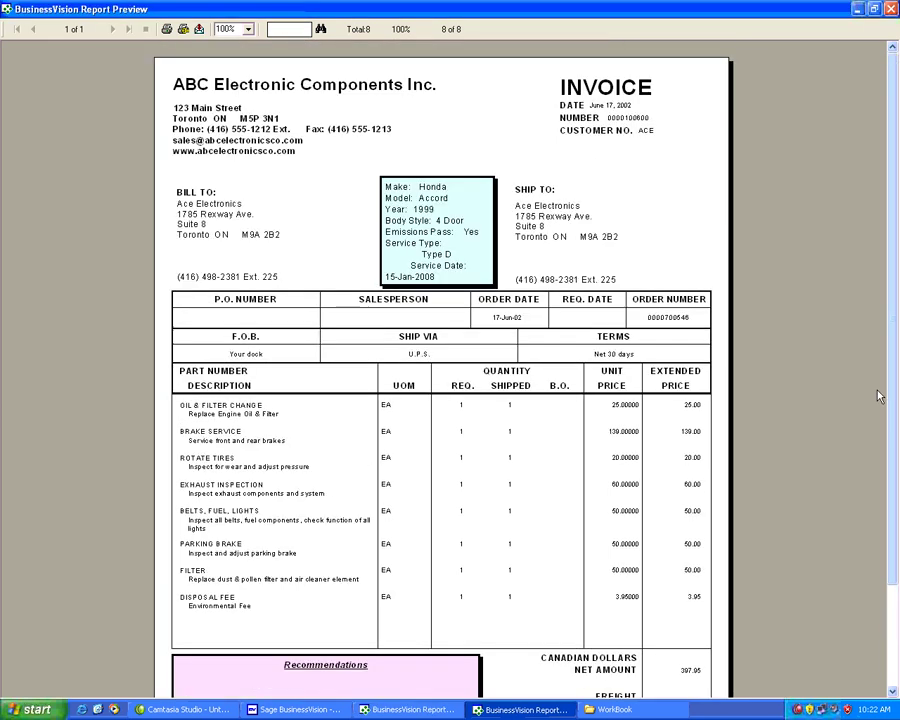
pyautogui.moveTo(890, 412); pyautogui.dragTo(893, 454)
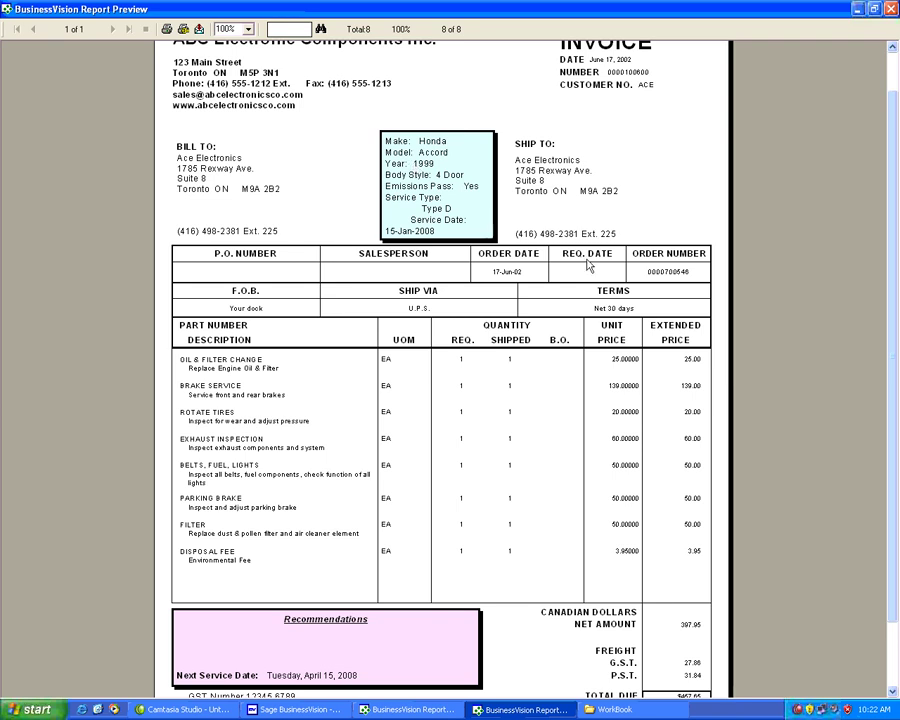
pyautogui.scroll(-1, 880, 376)
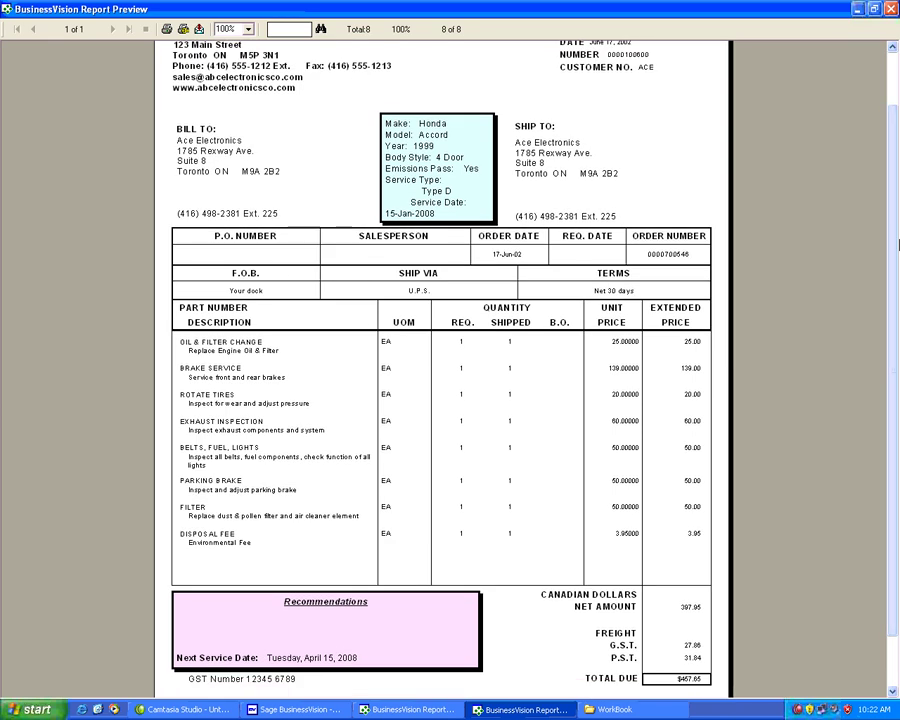
pyautogui.click(891, 8)
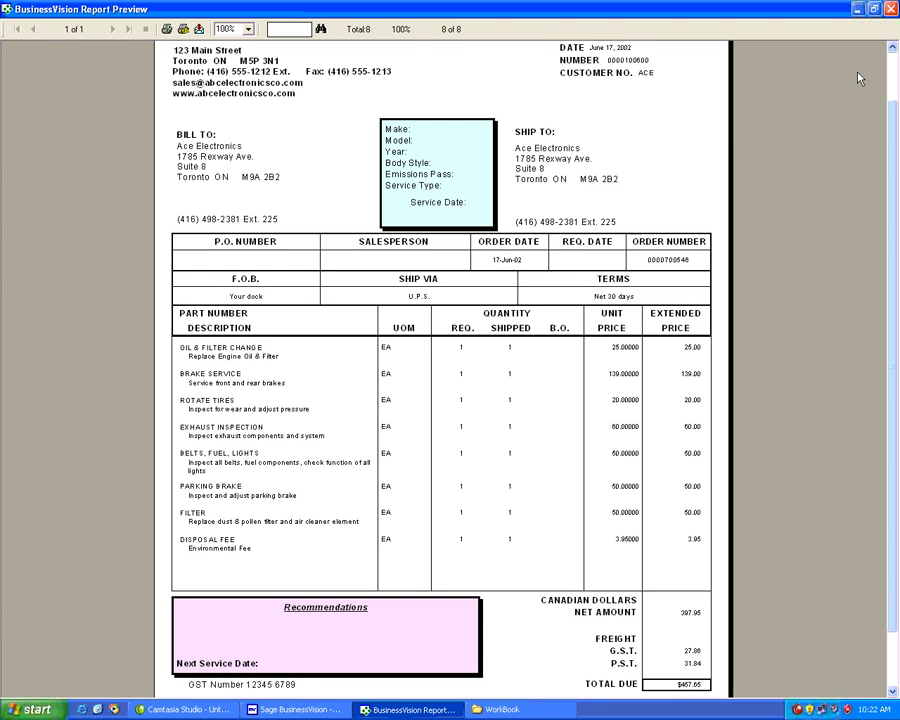
pyautogui.hotkey('alt', 'F4')
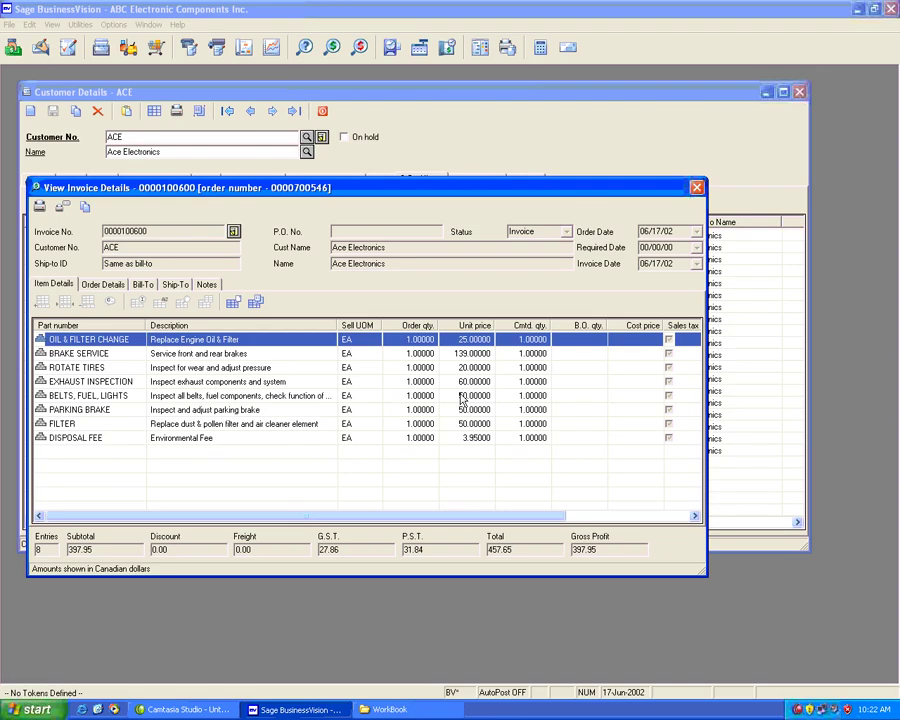
pyautogui.click(697, 188)
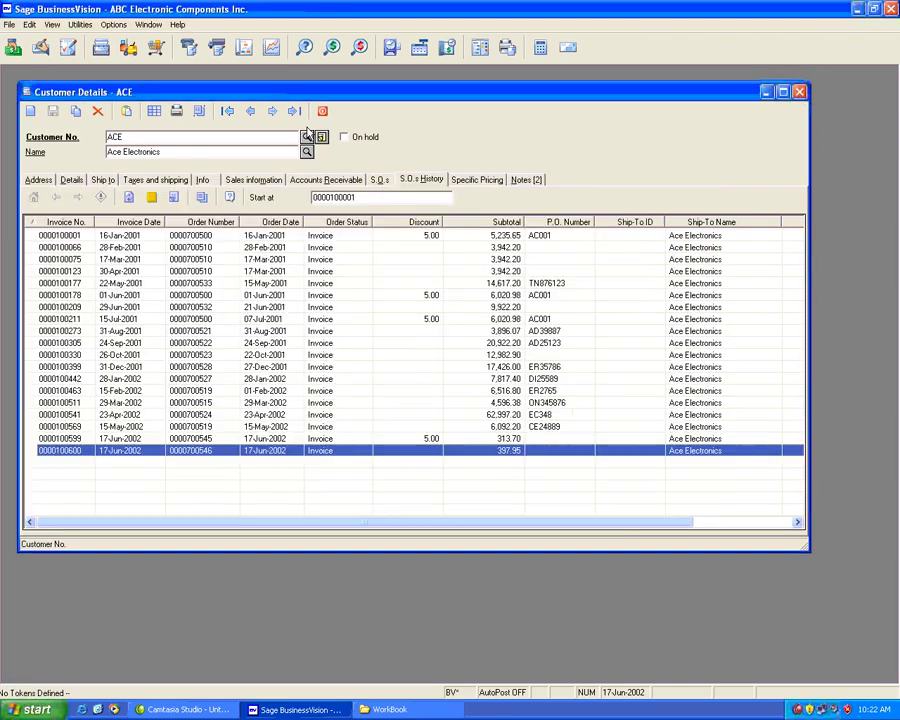
# - Open the report "Invoice Plain Paper - Start_2.rpt" from the Reports folder in the Report Designer
pyautogui.click(8, 24)
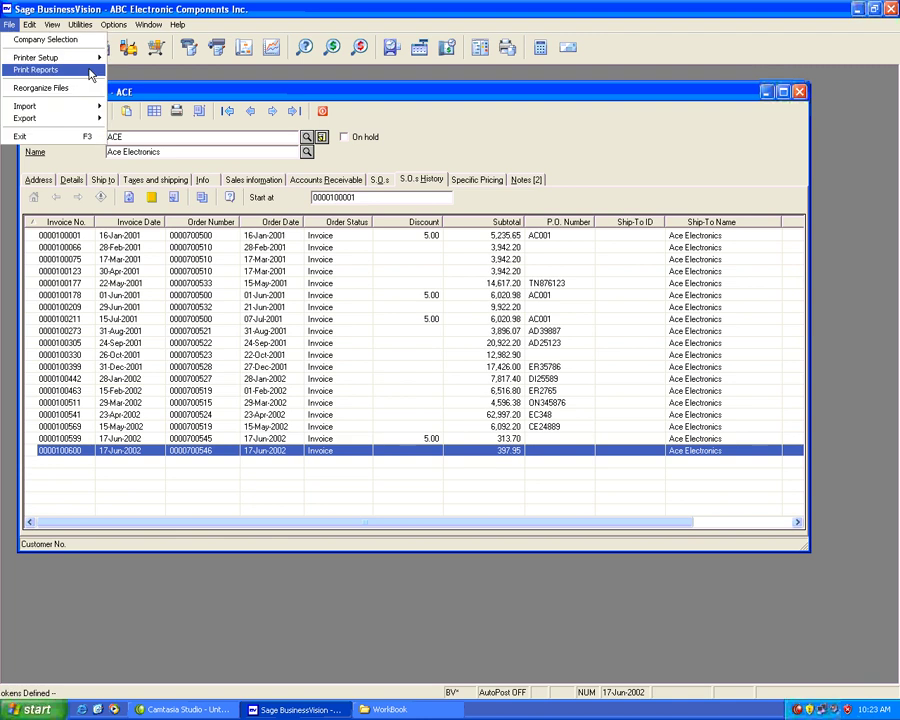
pyautogui.moveTo(91, 60)
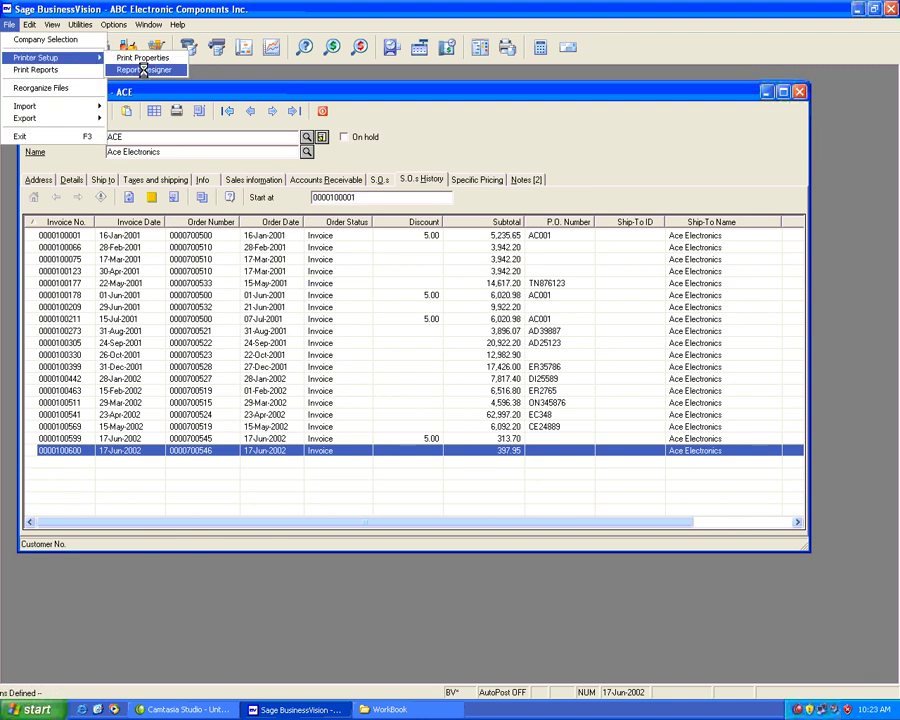
pyautogui.click(143, 70)
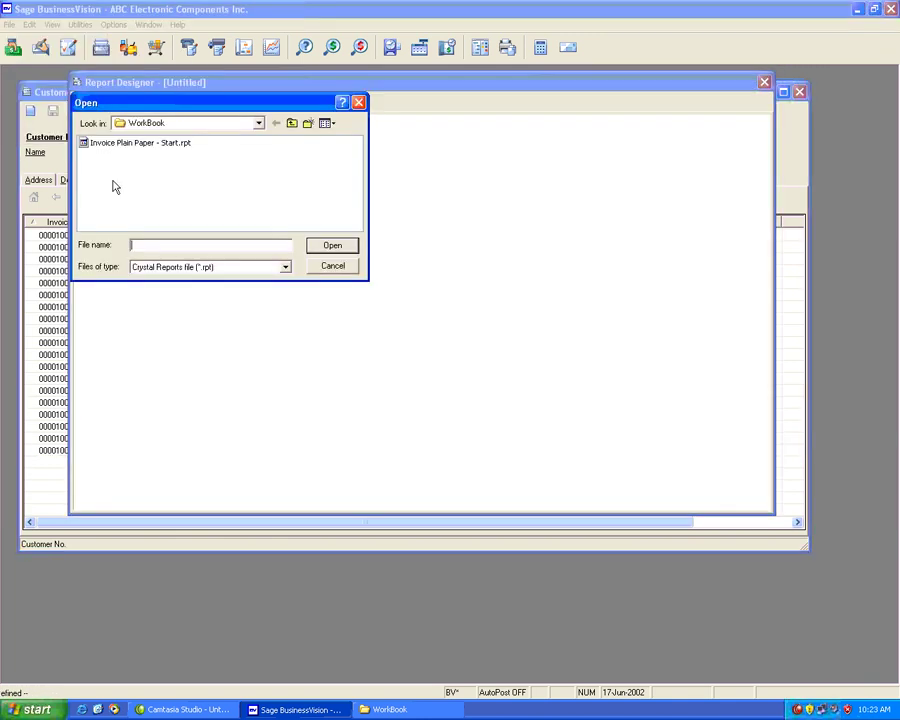
pyautogui.click(289, 123)
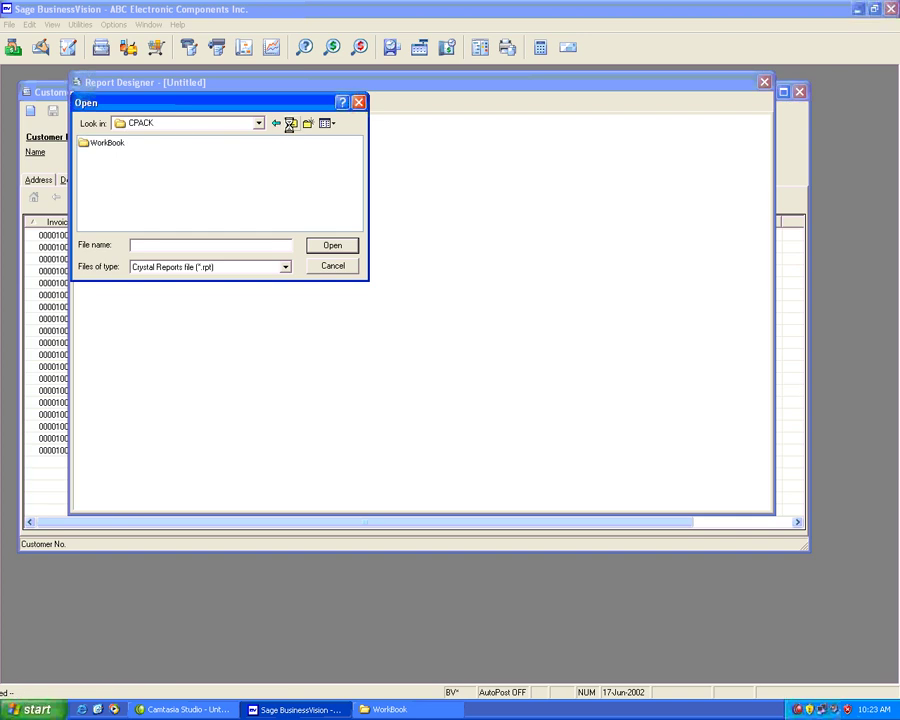
pyautogui.click(289, 123)
pyautogui.doubleClick(180, 156)
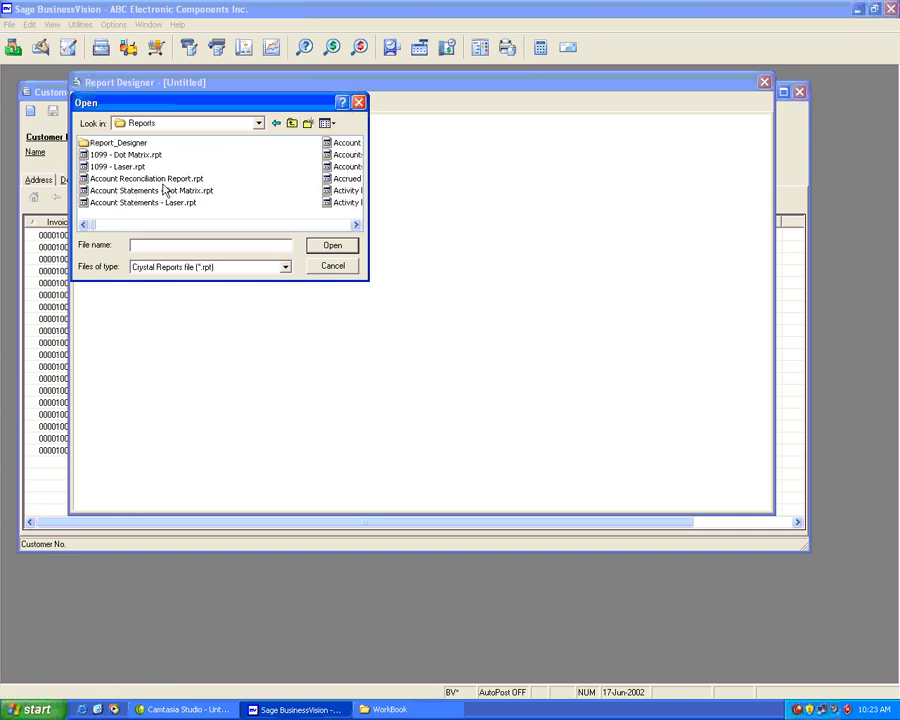
pyautogui.click(165, 190)
pyautogui.press('i')
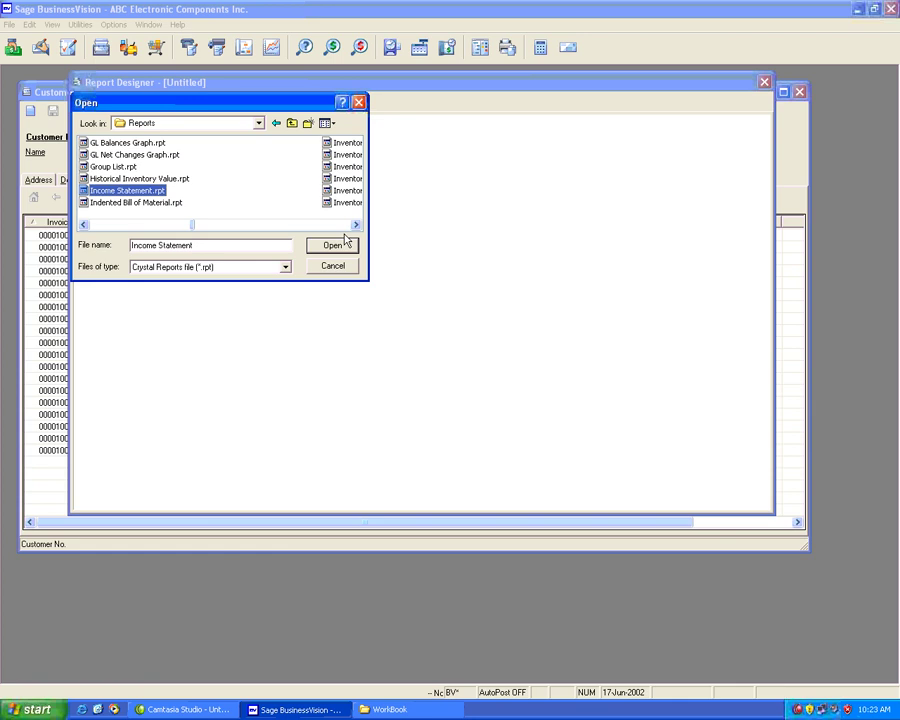
pyautogui.click(355, 225)
pyautogui.click(356, 226)
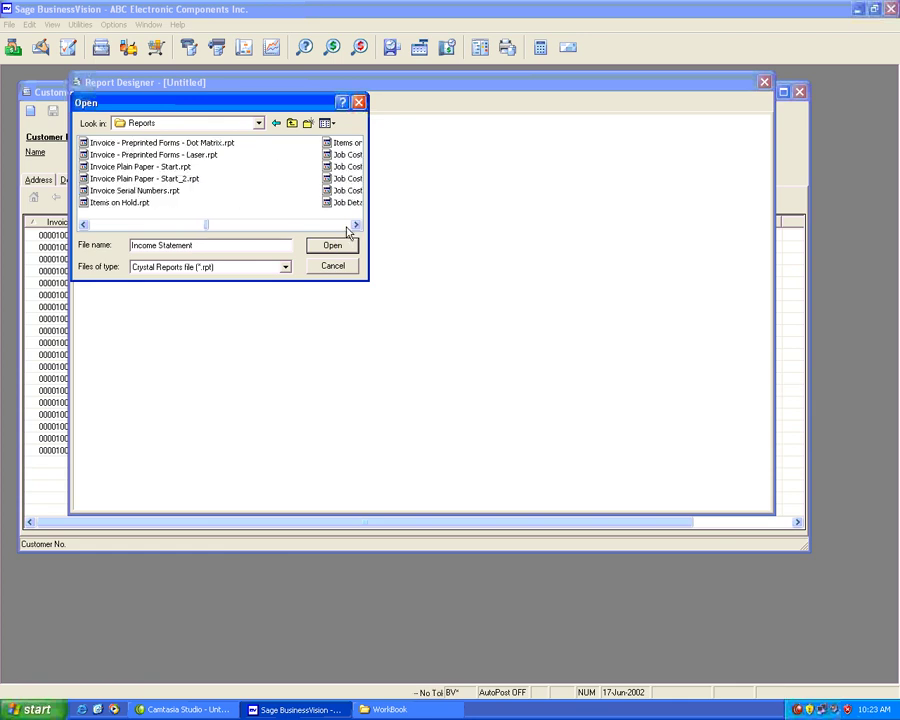
pyautogui.click(184, 179)
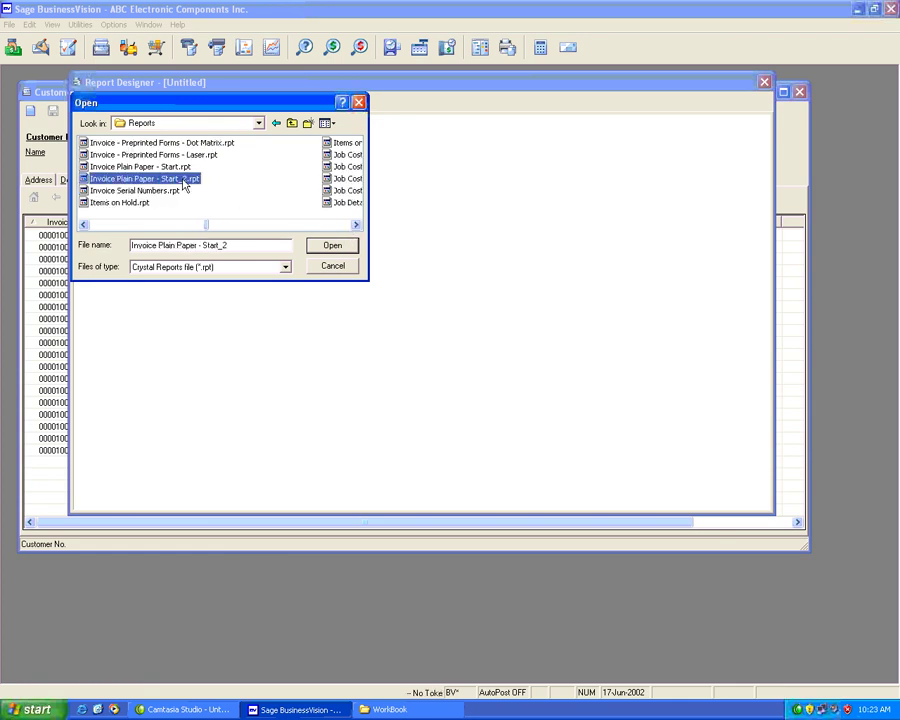
pyautogui.click(331, 247)
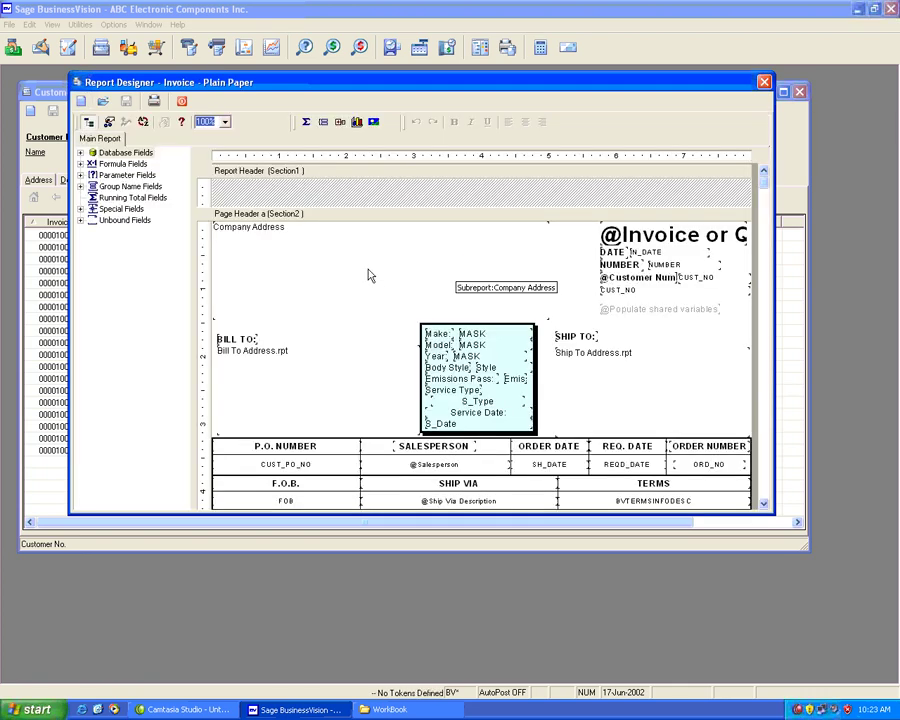
# - Create a new Btrieve connection to FIELD.DDF in the WorkBook folder using the Database Expert
pyautogui.rightClick(119, 256)
pyautogui.moveTo(184, 280)
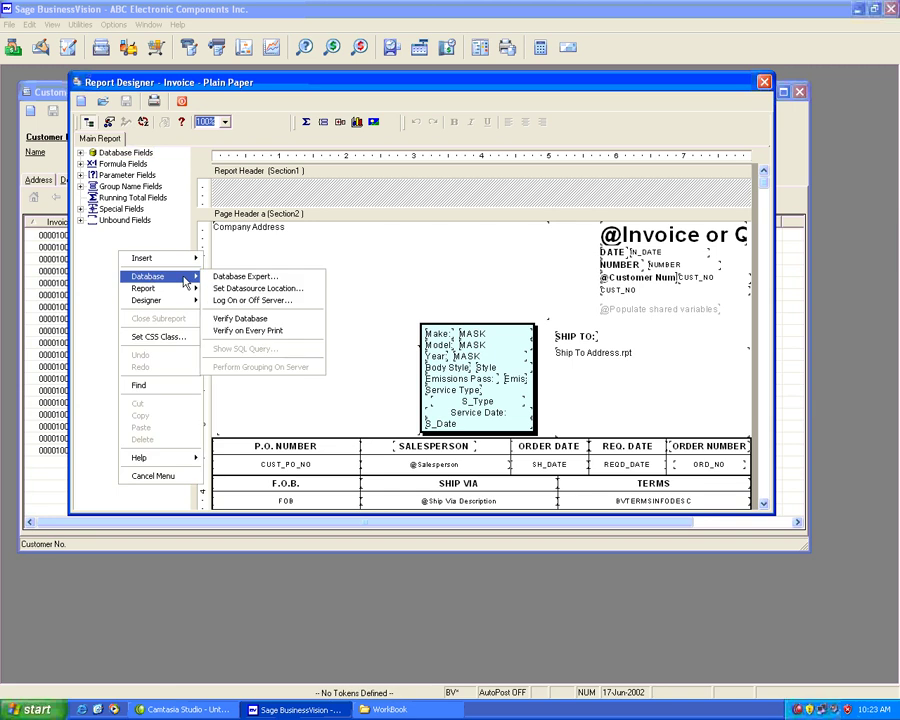
pyautogui.click(213, 278)
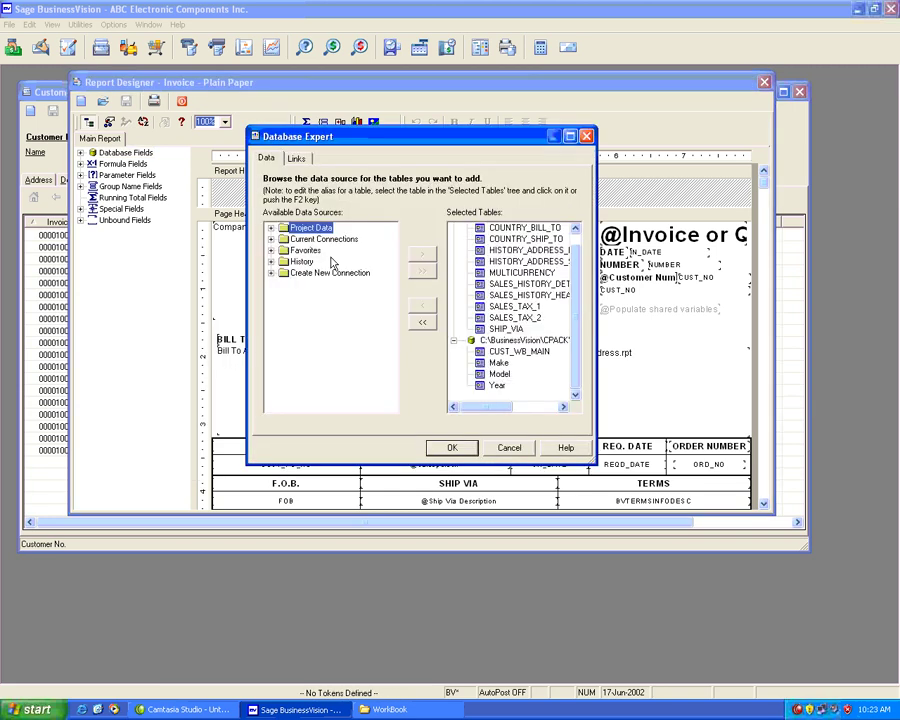
pyautogui.click(569, 136)
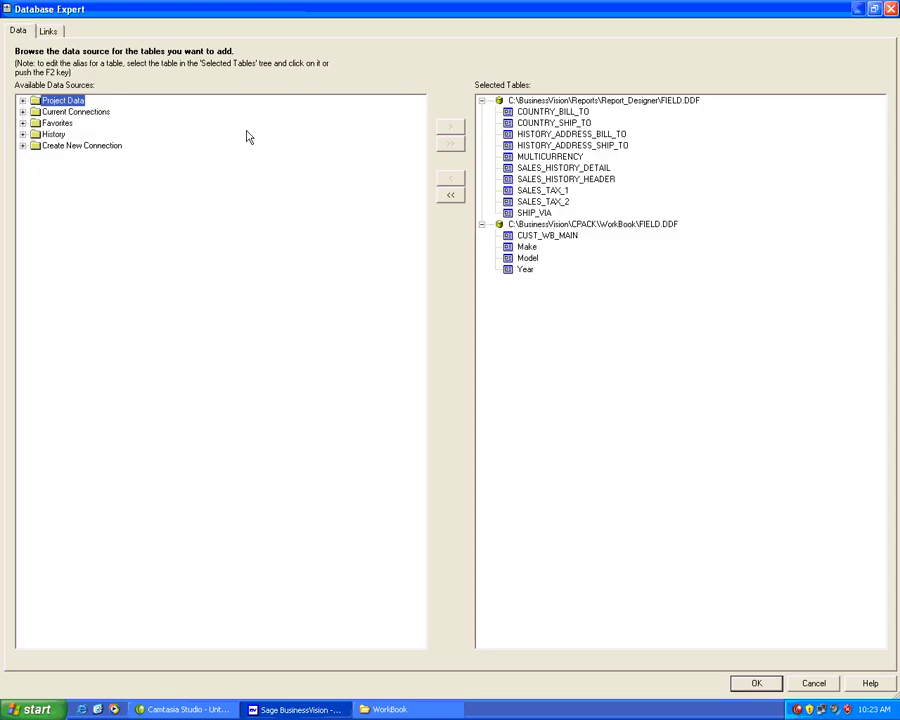
pyautogui.click(22, 145)
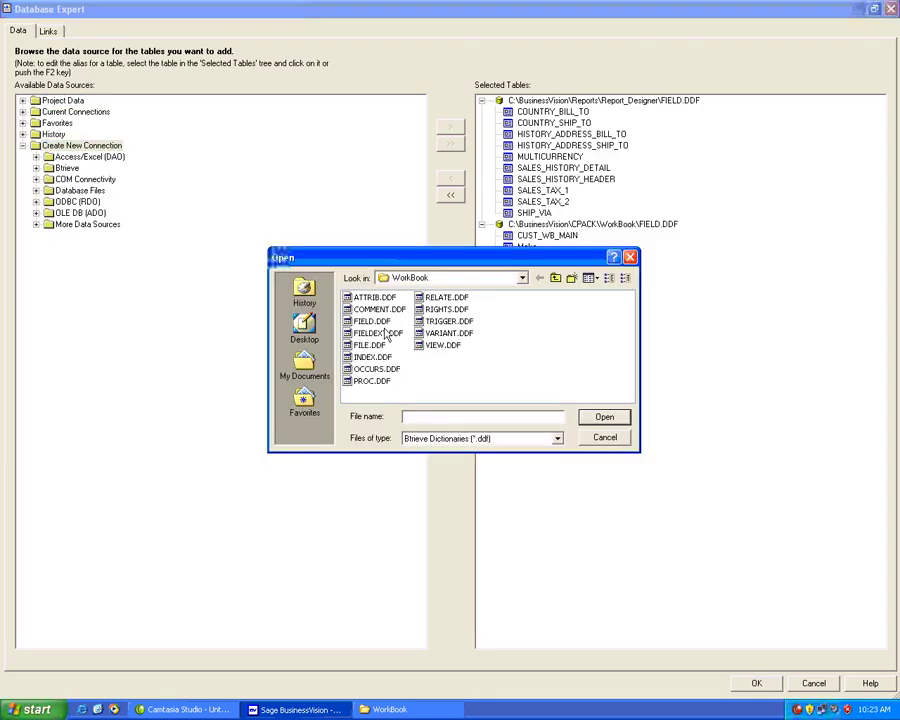
pyautogui.doubleClick(380, 322)
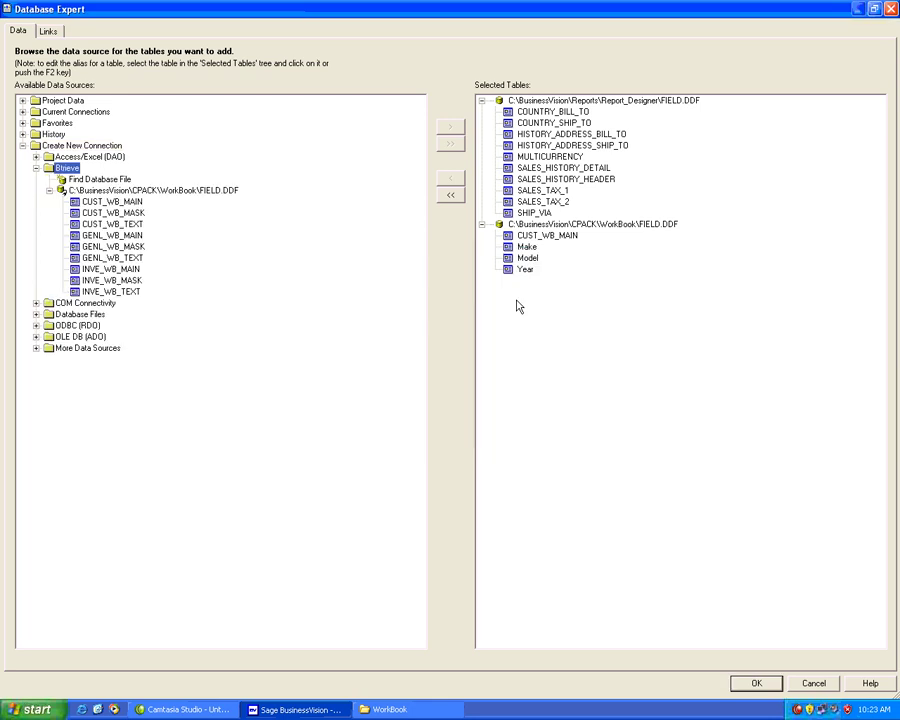
# - Add the CUST_WB_TEXT table to the report's selected tables and rename its alias to Recommend
pyautogui.click(115, 226)
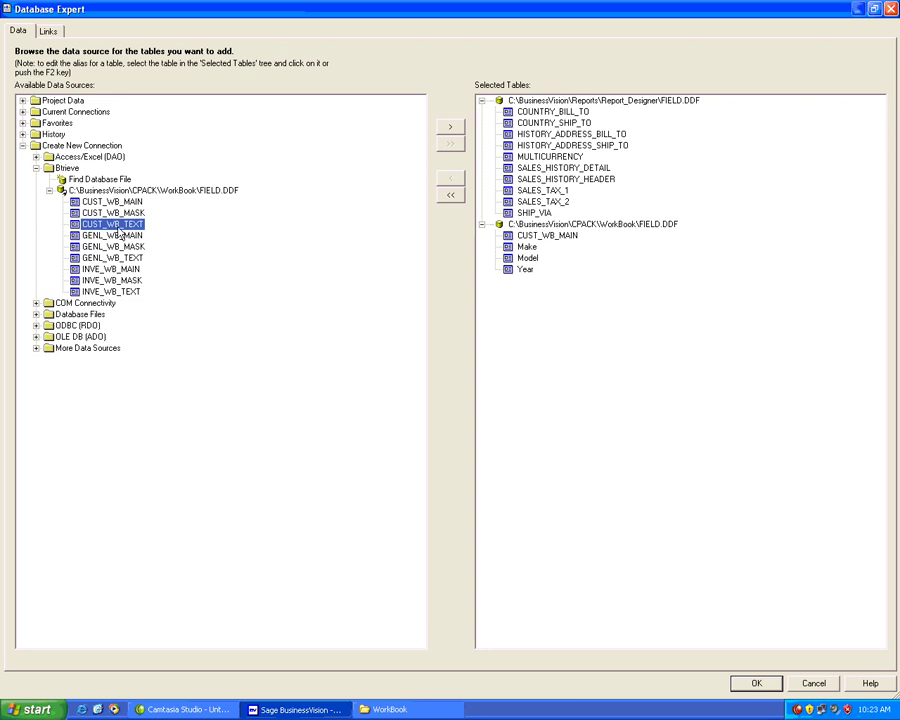
pyautogui.moveTo(157, 236); pyautogui.dragTo(556, 350)
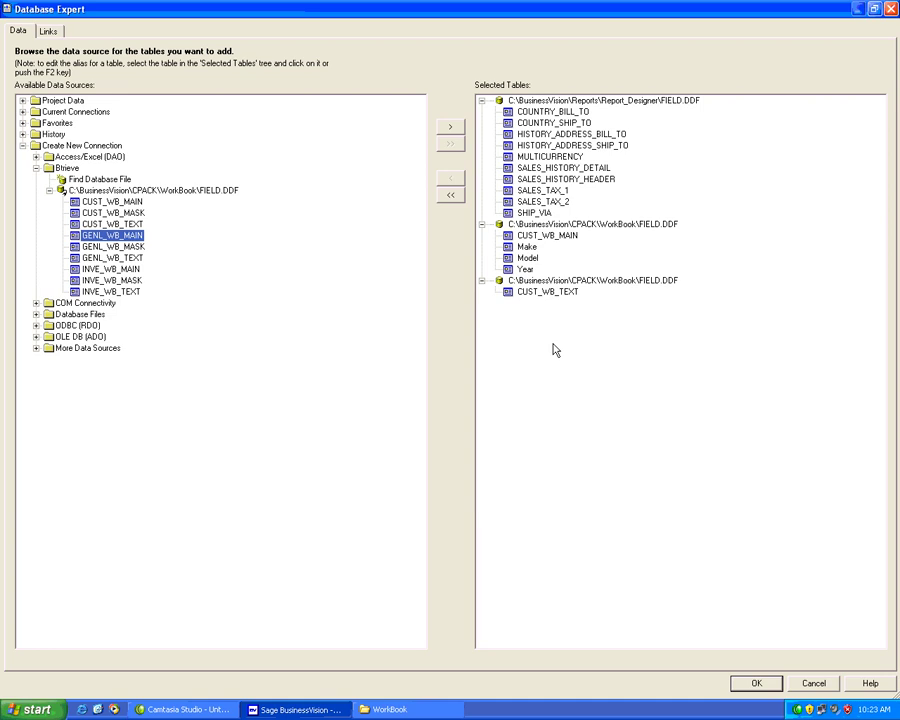
pyautogui.rightClick(535, 296)
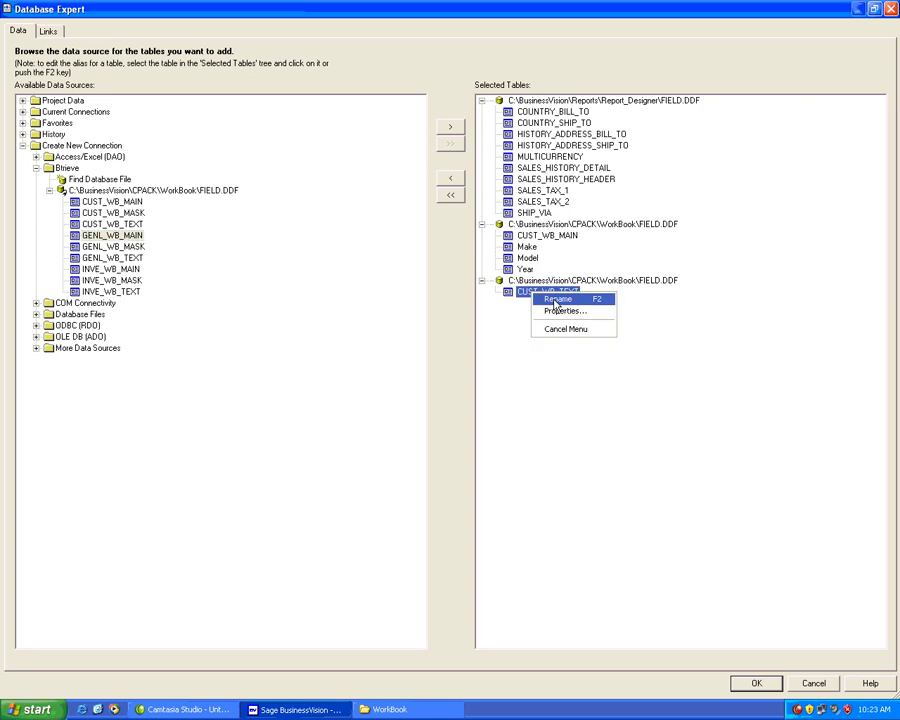
pyautogui.click(659, 323)
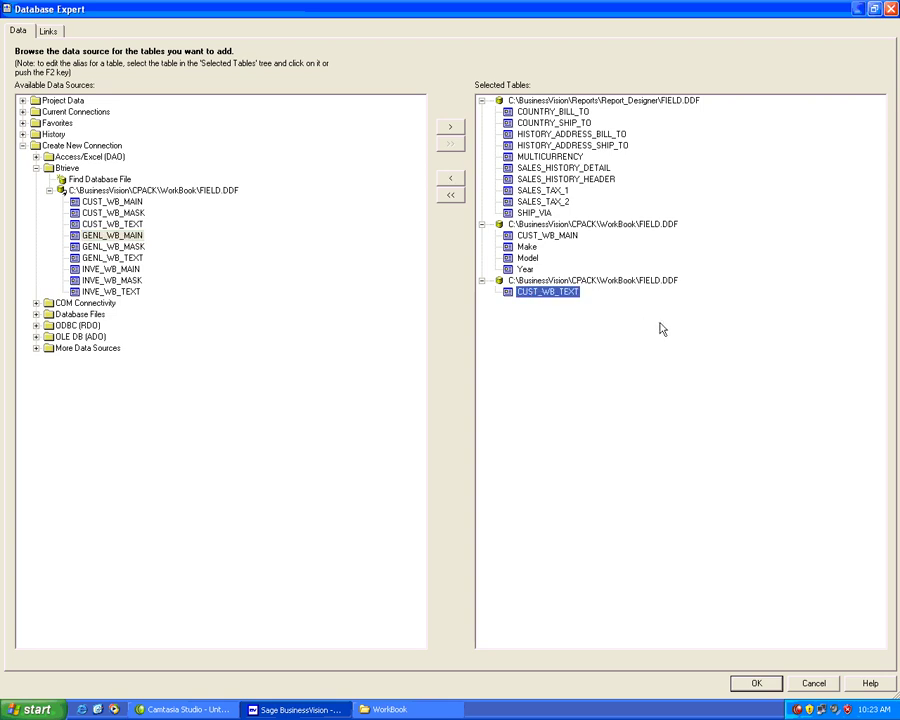
pyautogui.rightClick(566, 295)
pyautogui.click(590, 303)
pyautogui.write('Recommend')
pyautogui.press('Return')
# - Move the Recommend table in the links diagram into the empty area beside the Model table
pyautogui.click(52, 32)
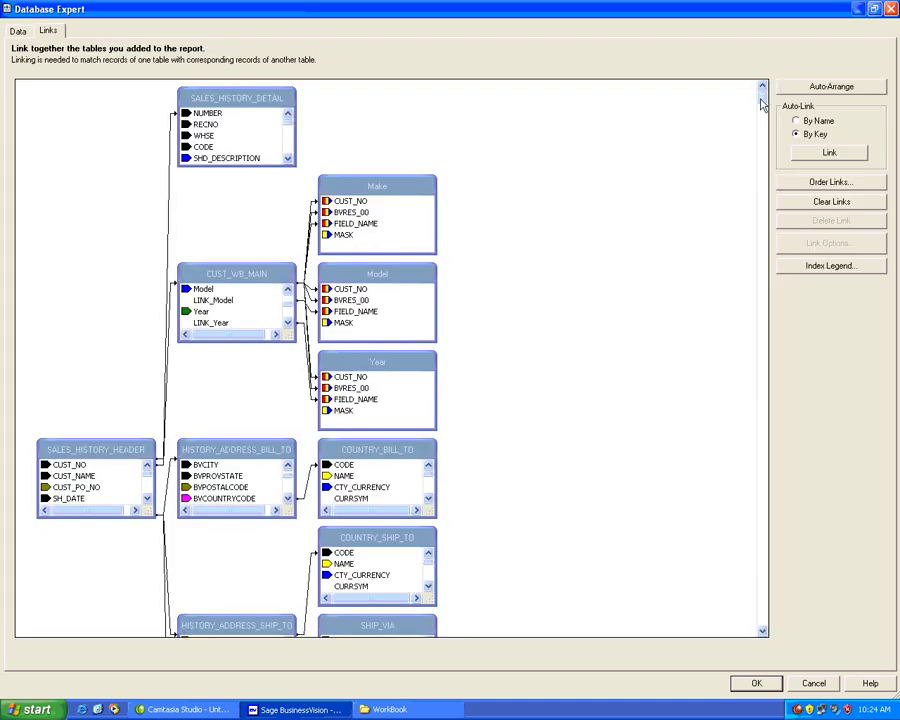
pyautogui.moveTo(762, 104); pyautogui.dragTo(762, 622)
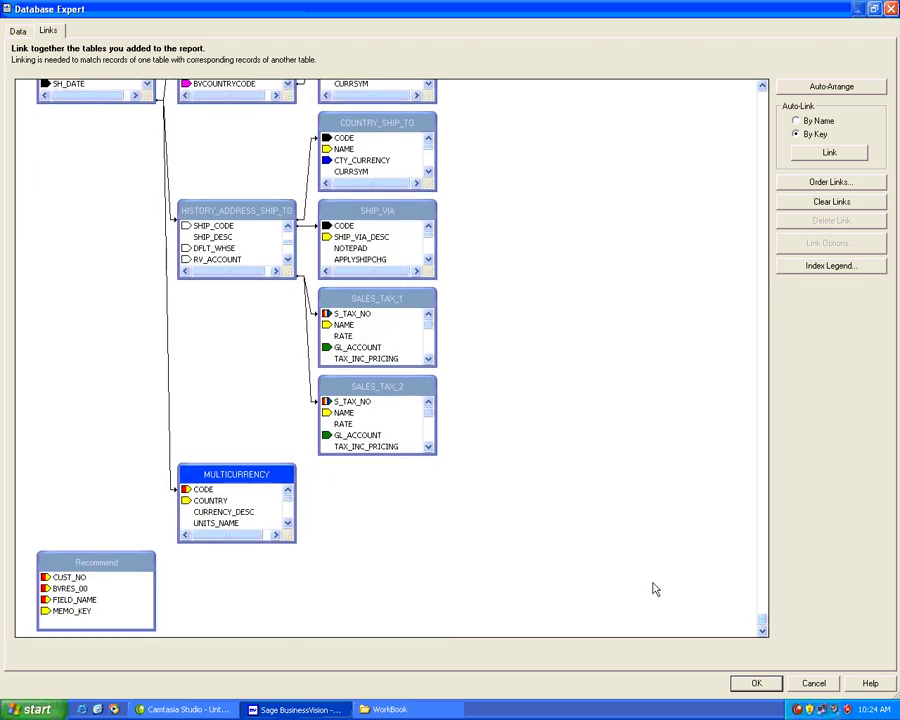
pyautogui.moveTo(145, 570); pyautogui.dragTo(601, 157)
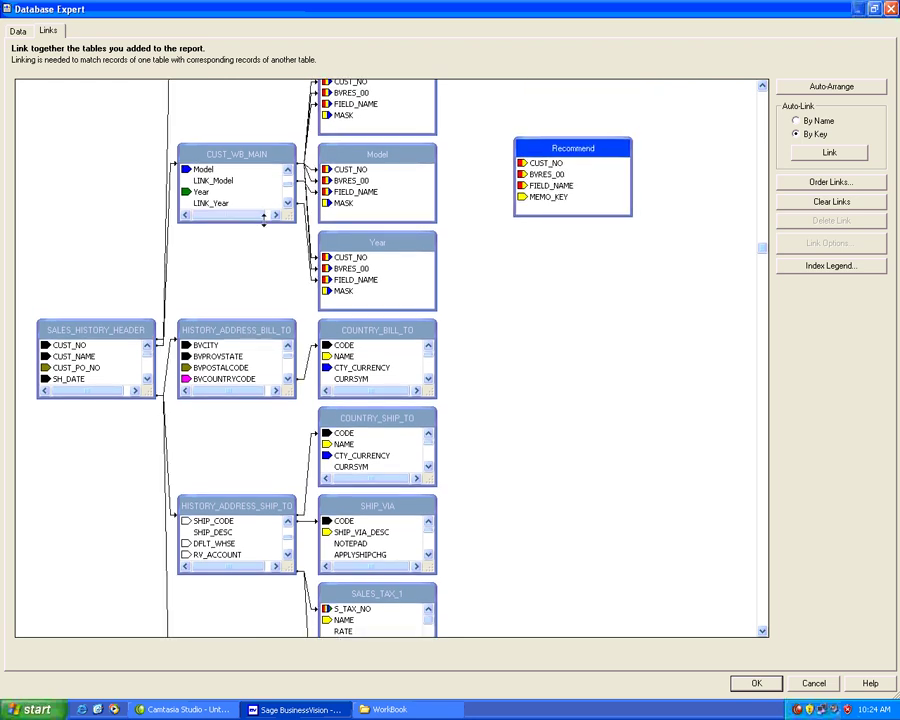
# - Expand the CUST_WB_MAIN table and link its CUST_NO to the Recommend table's CUST_NO as a Left Outer Join
pyautogui.moveTo(263, 218); pyautogui.dragTo(256, 510)
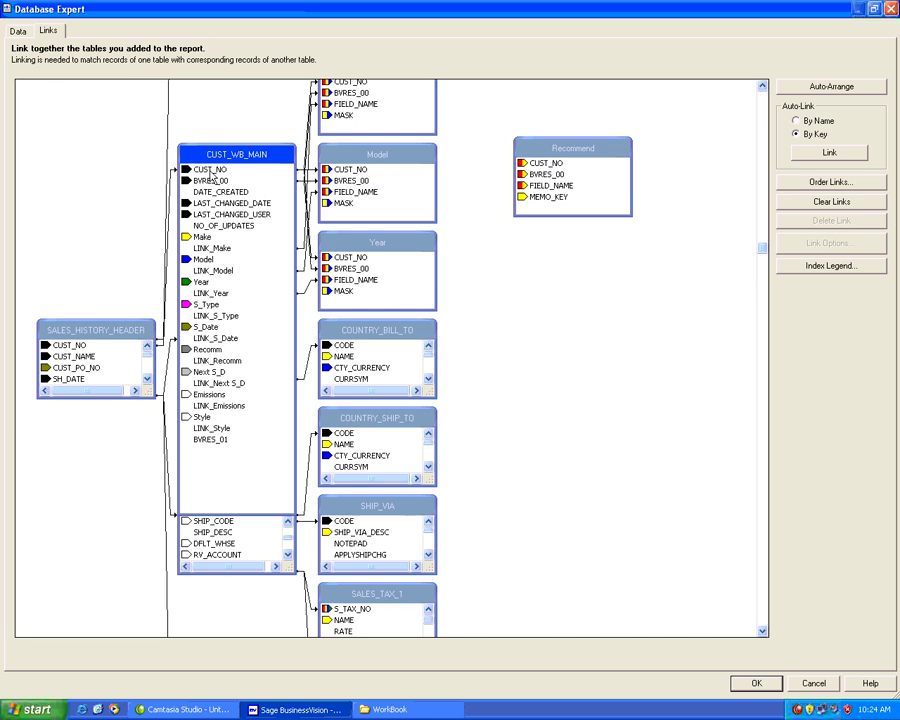
pyautogui.click(212, 172)
pyautogui.moveTo(212, 172)
pyautogui.mouseDown()
pyautogui.moveTo(328, 184)
pyautogui.moveTo(538, 172)
pyautogui.mouseUp()
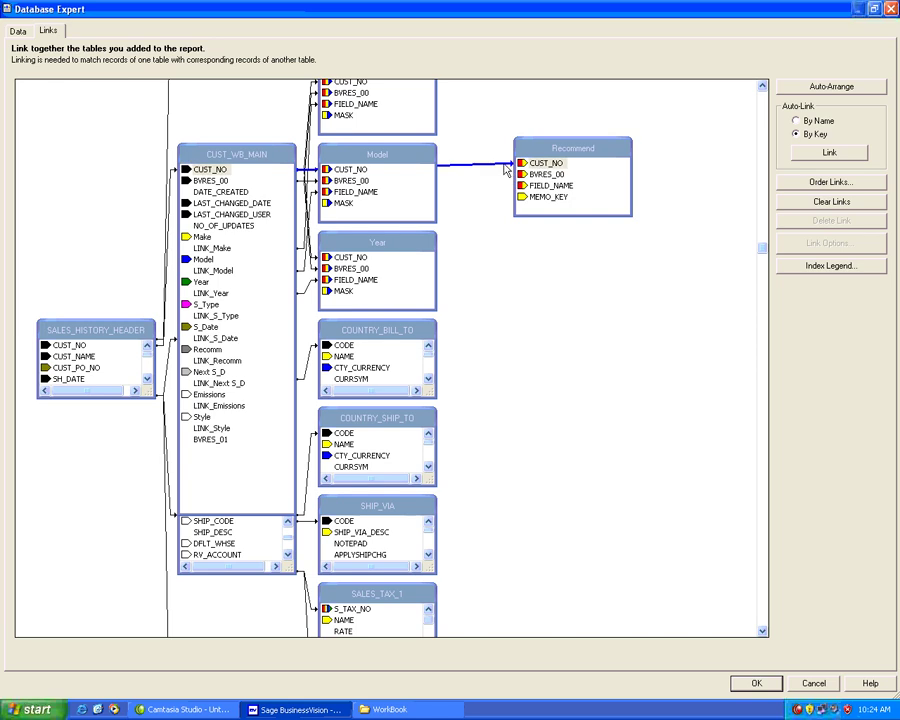
pyautogui.rightClick(504, 167)
pyautogui.click(537, 172)
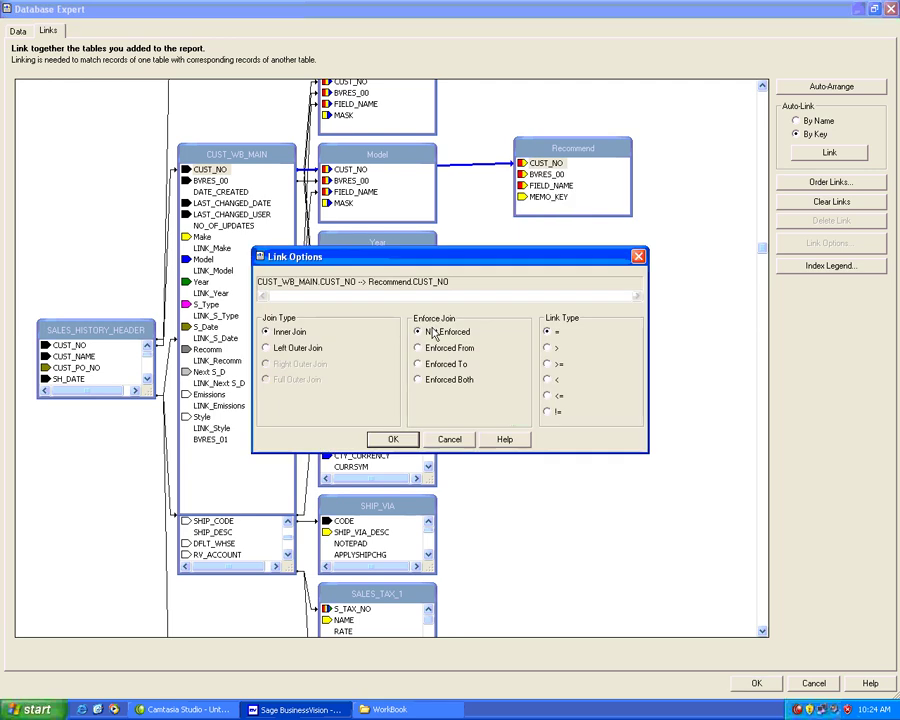
pyautogui.click(308, 349)
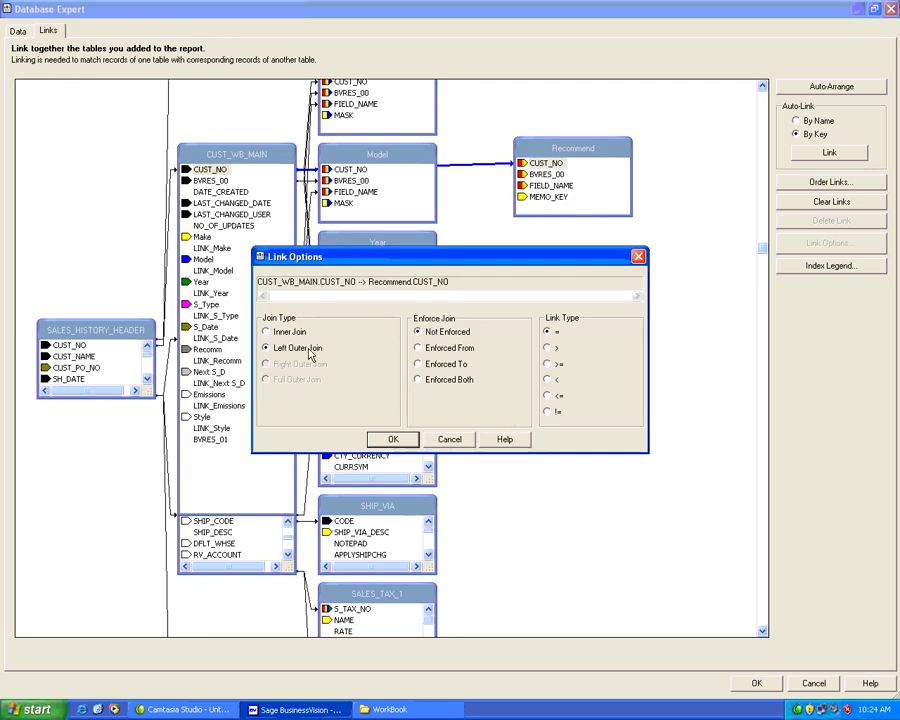
pyautogui.click(385, 440)
# - Link BVRES_00 to Recommend's BVRES_00 and LINK_Recomm to its FIELD_NAME, then apply the table links to the report
pyautogui.moveTo(211, 180); pyautogui.dragTo(533, 180)
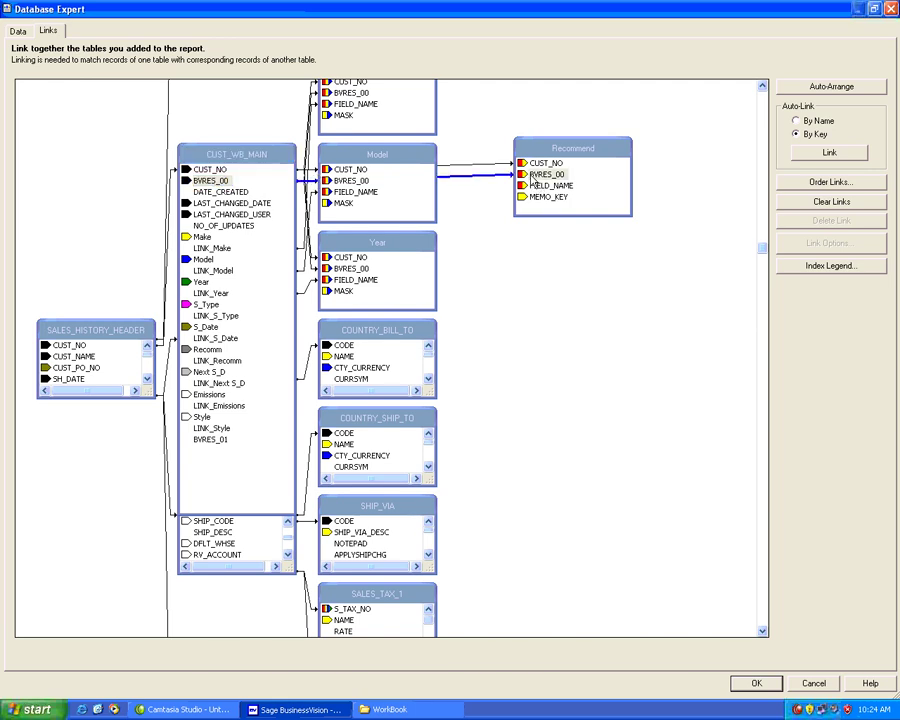
pyautogui.click(215, 361)
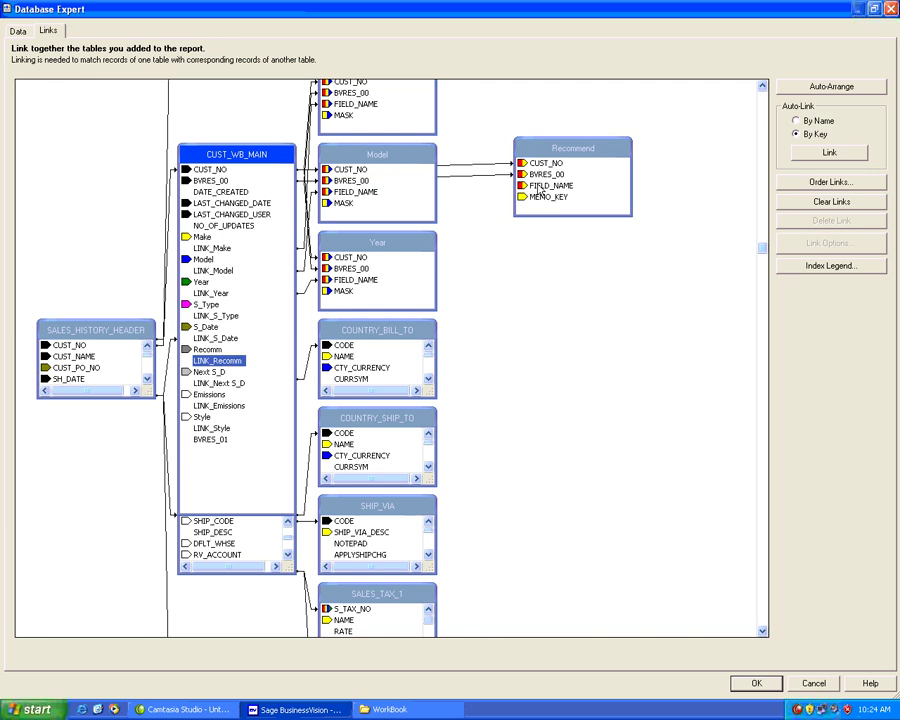
pyautogui.moveTo(227, 361)
pyautogui.mouseDown()
pyautogui.moveTo(277, 352)
pyautogui.moveTo(383, 307)
pyautogui.moveTo(495, 242)
pyautogui.moveTo(536, 192)
pyautogui.mouseUp()
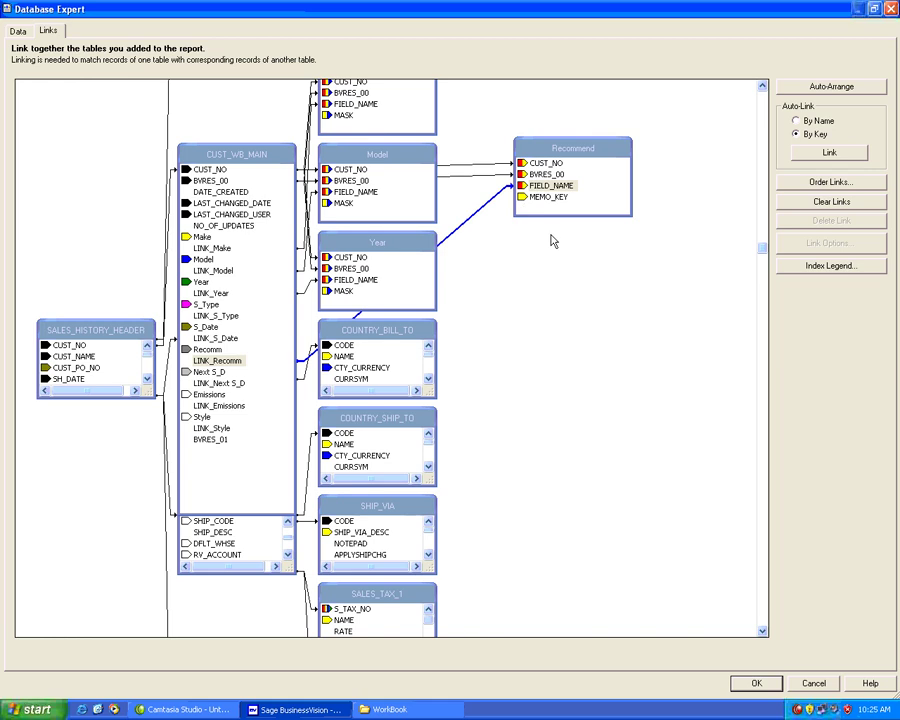
pyautogui.click(755, 682)
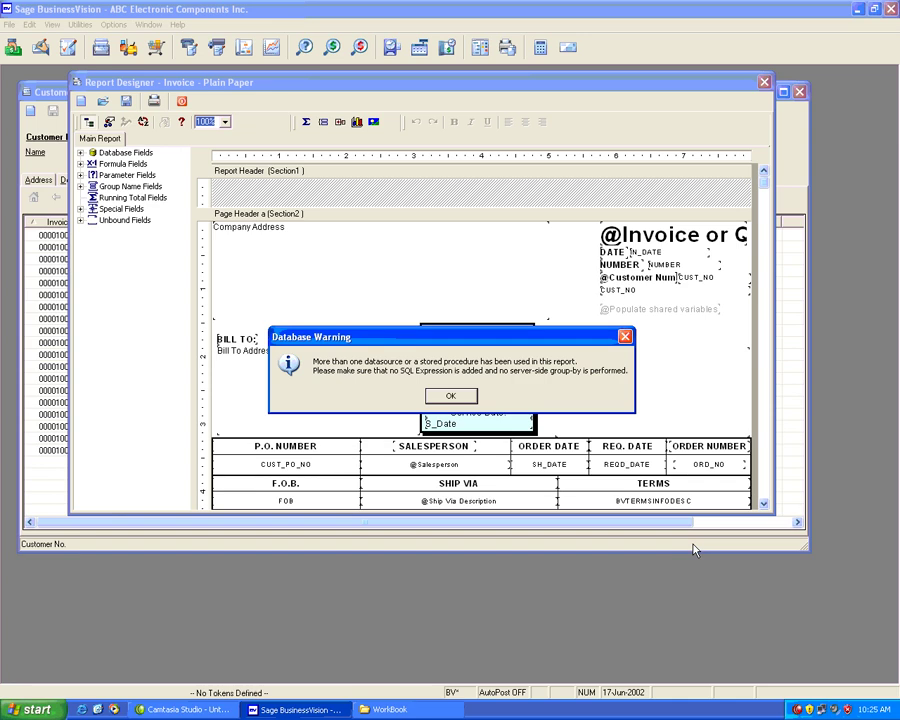
pyautogui.click(451, 396)
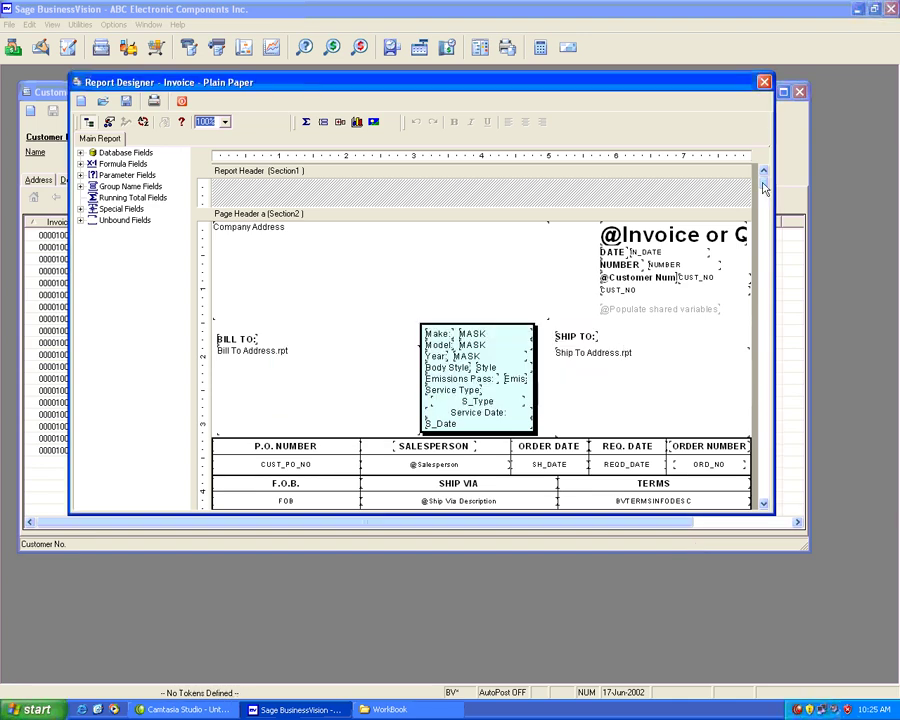
# - Place the Recommend table's MEMO field under the Recommendations heading in the Page Footer box
pyautogui.moveTo(763, 188); pyautogui.dragTo(768, 504)
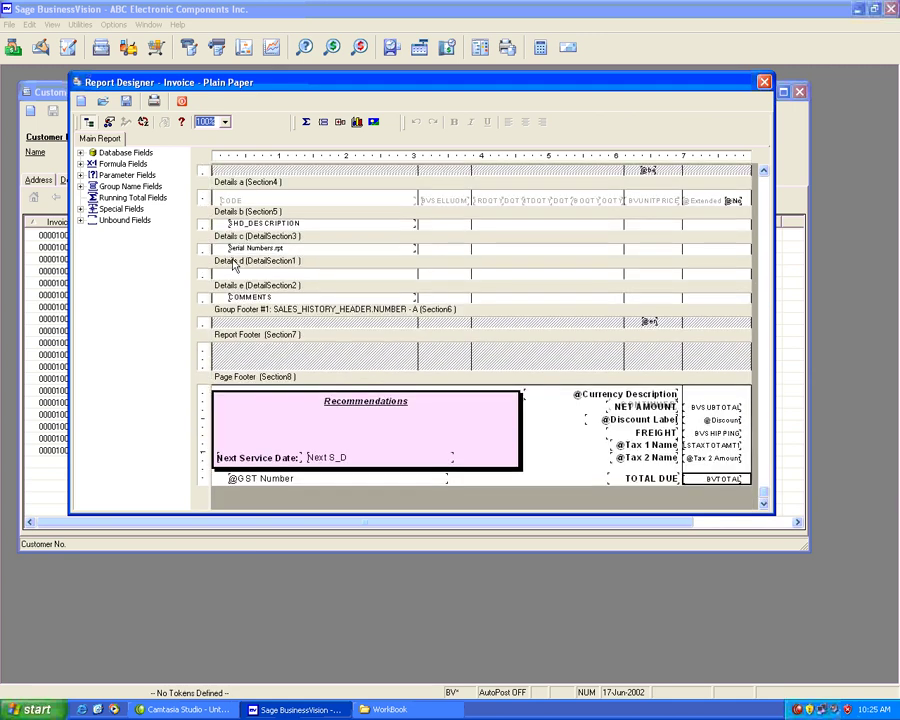
pyautogui.click(81, 152)
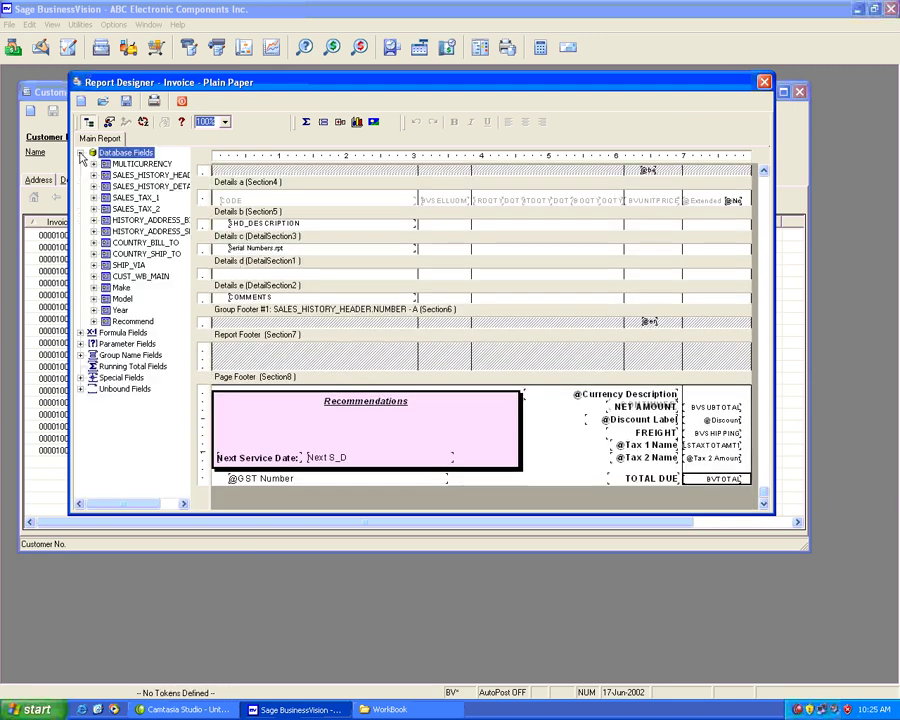
pyautogui.click(93, 321)
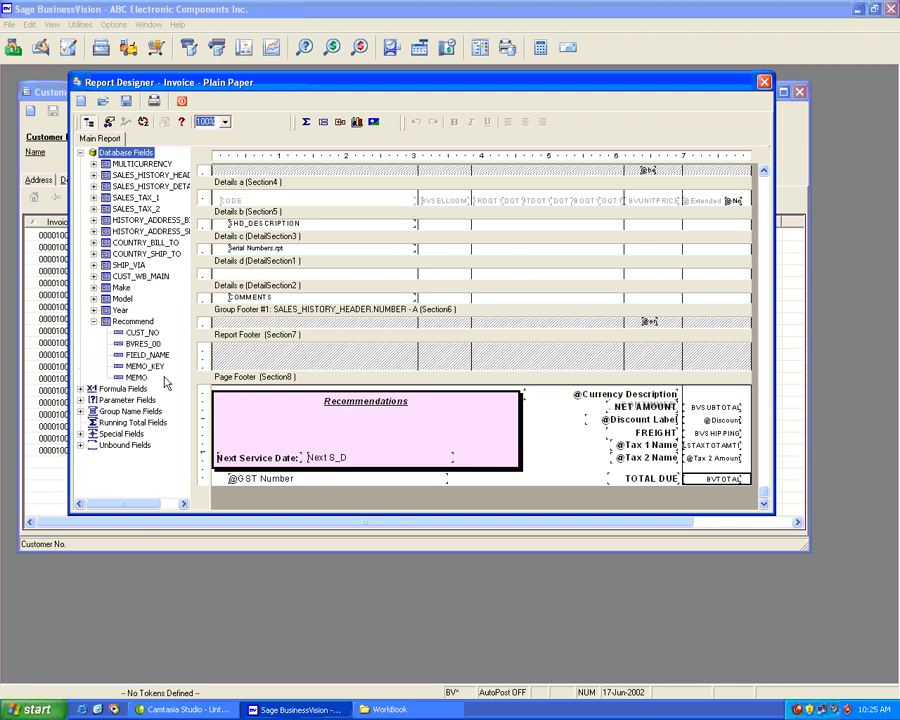
pyautogui.click(137, 378)
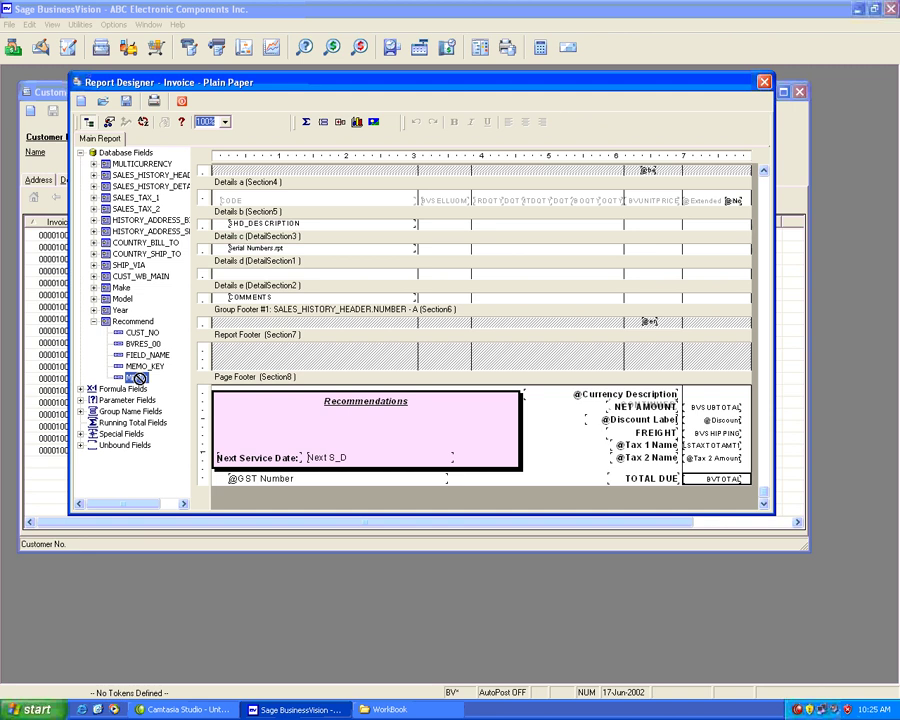
pyautogui.moveTo(143, 385); pyautogui.dragTo(224, 418)
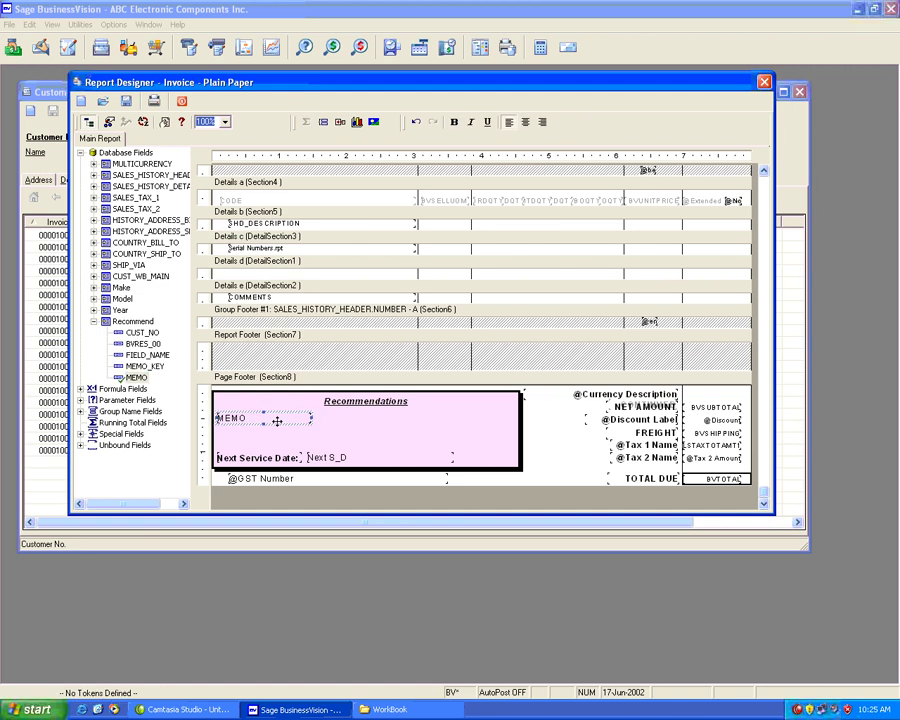
# - Enlarge the MEMO field to the box's full width and down to the Next Service Date line
pyautogui.moveTo(311, 417); pyautogui.dragTo(513, 421)
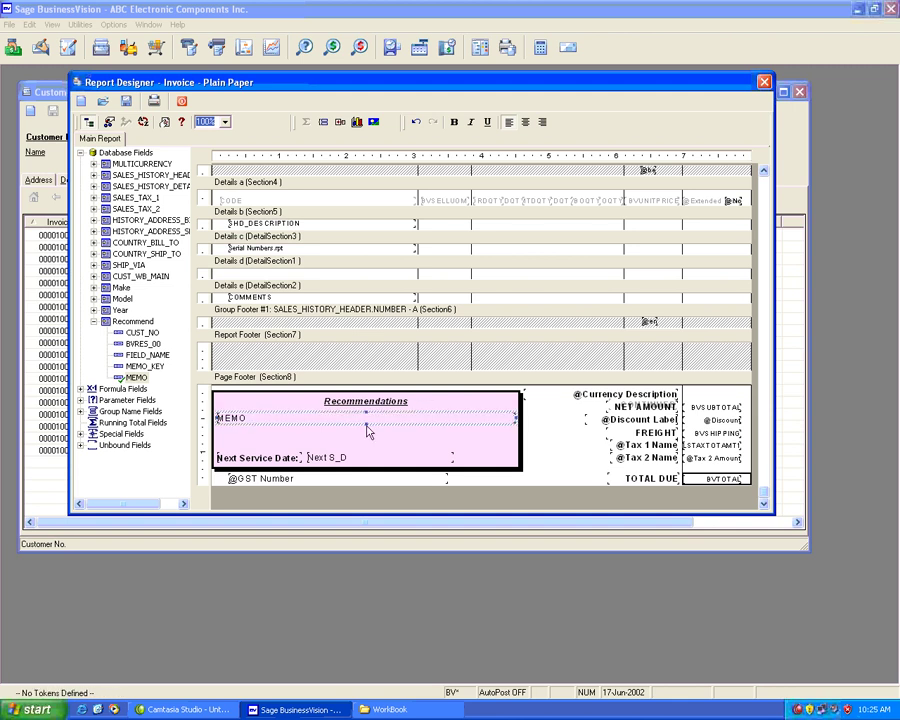
pyautogui.moveTo(366, 424); pyautogui.dragTo(366, 452)
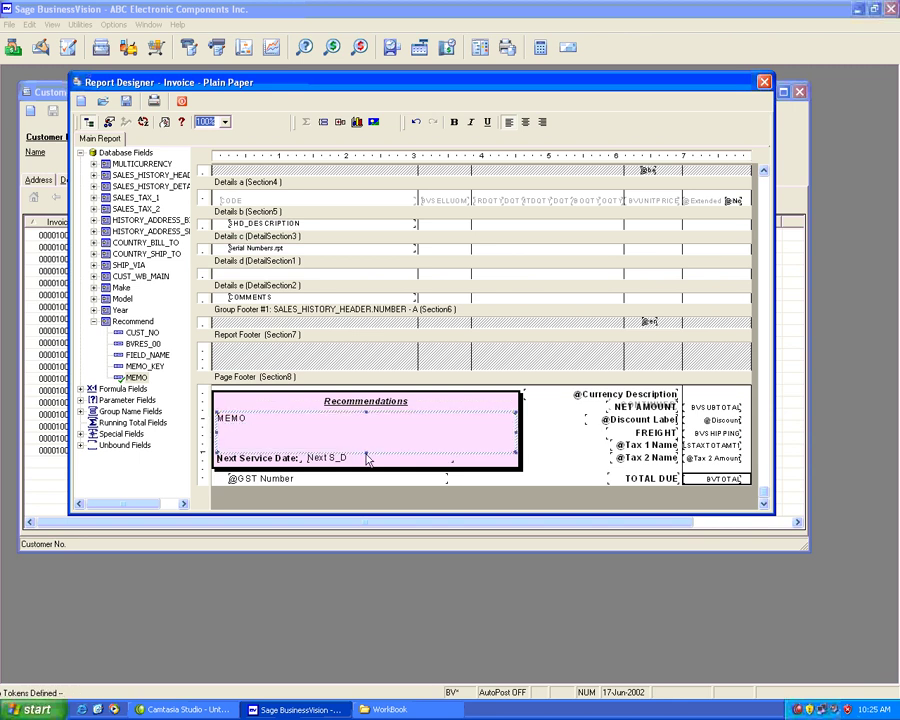
pyautogui.click(296, 398)
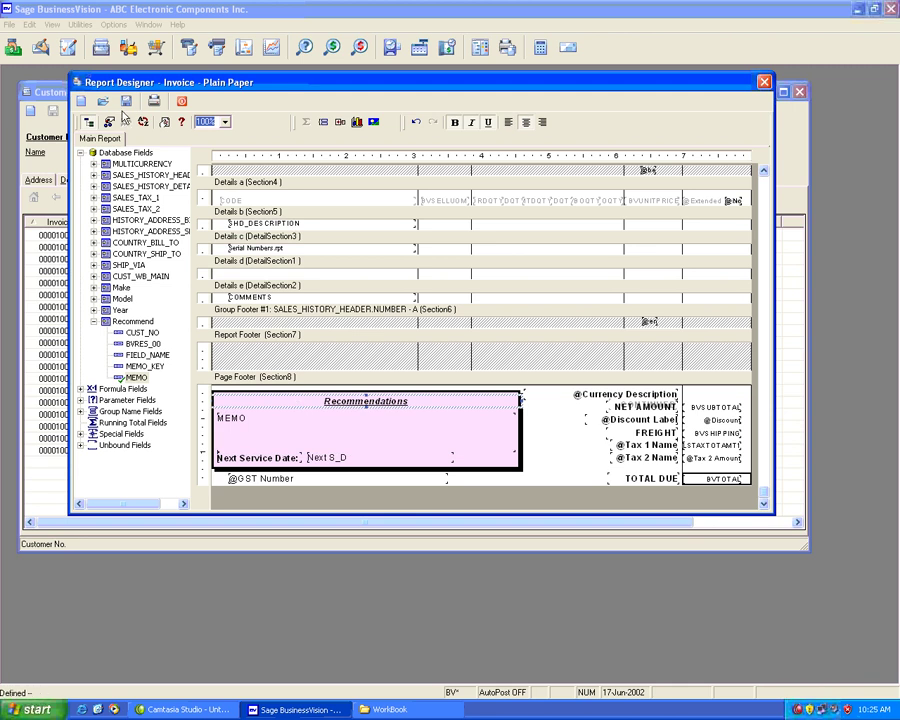
# - Save the customized invoice report in the Reports folder and close the Report Designer
pyautogui.click(126, 102)
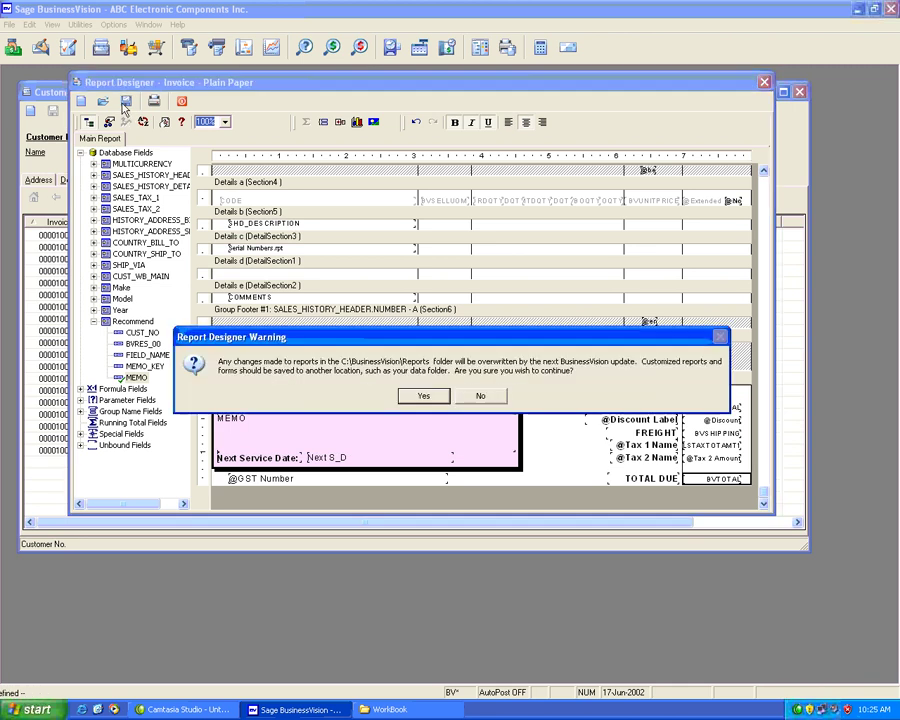
pyautogui.click(412, 397)
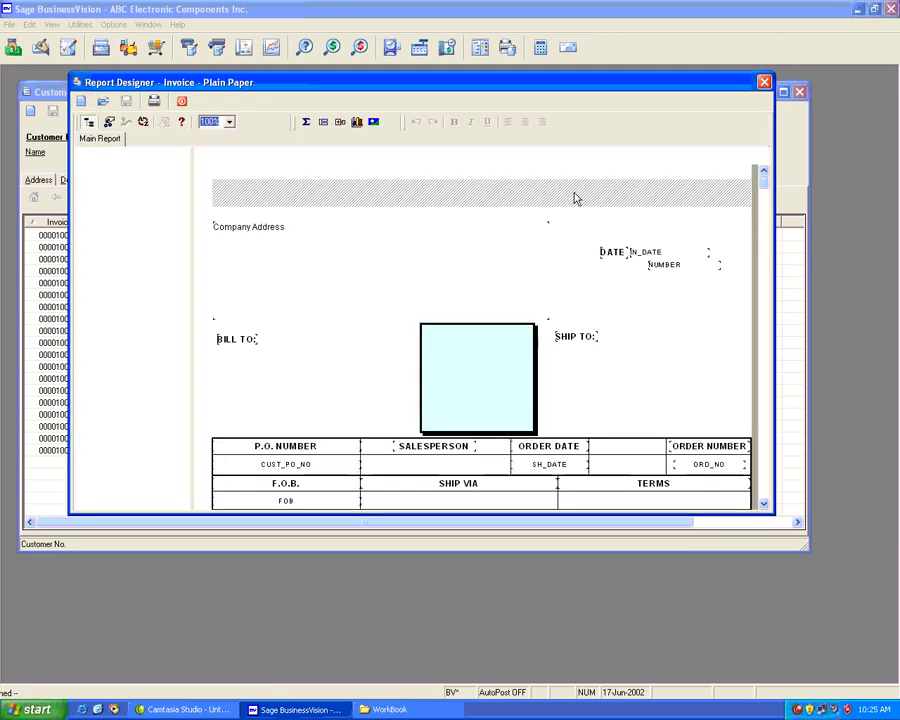
pyautogui.click(763, 82)
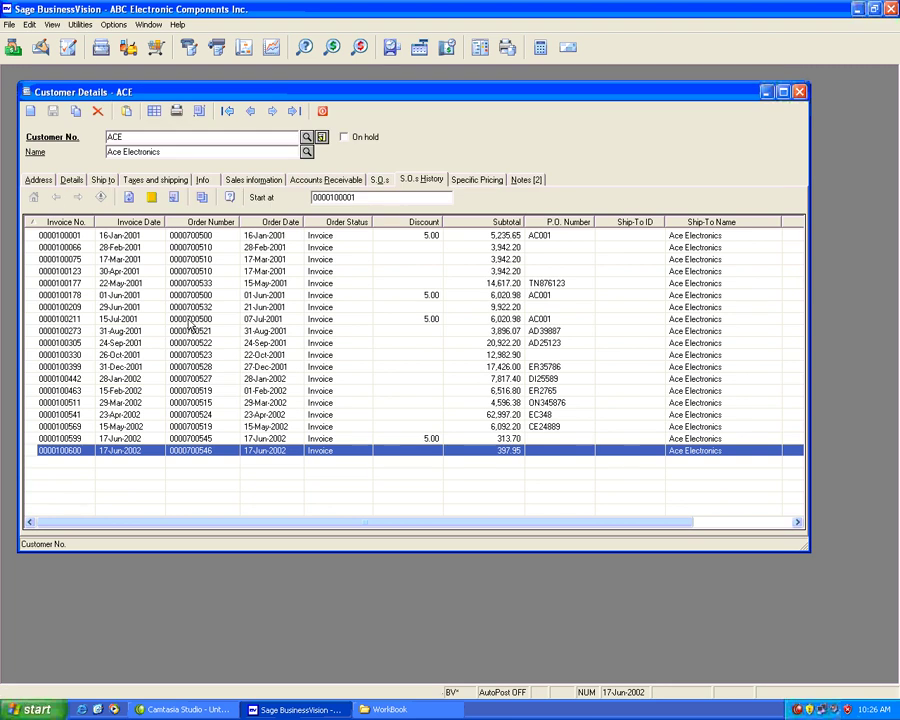
# - Open the latest invoice in the customer's sales order history and check its print preview down to the Recommendations box
pyautogui.doubleClick(341, 451)
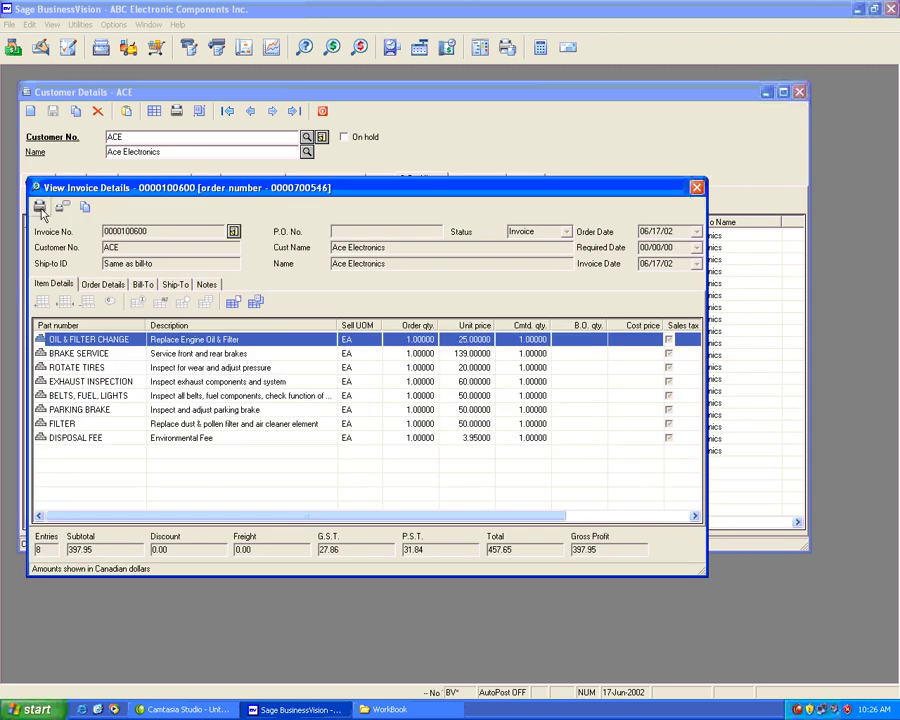
pyautogui.click(40, 207)
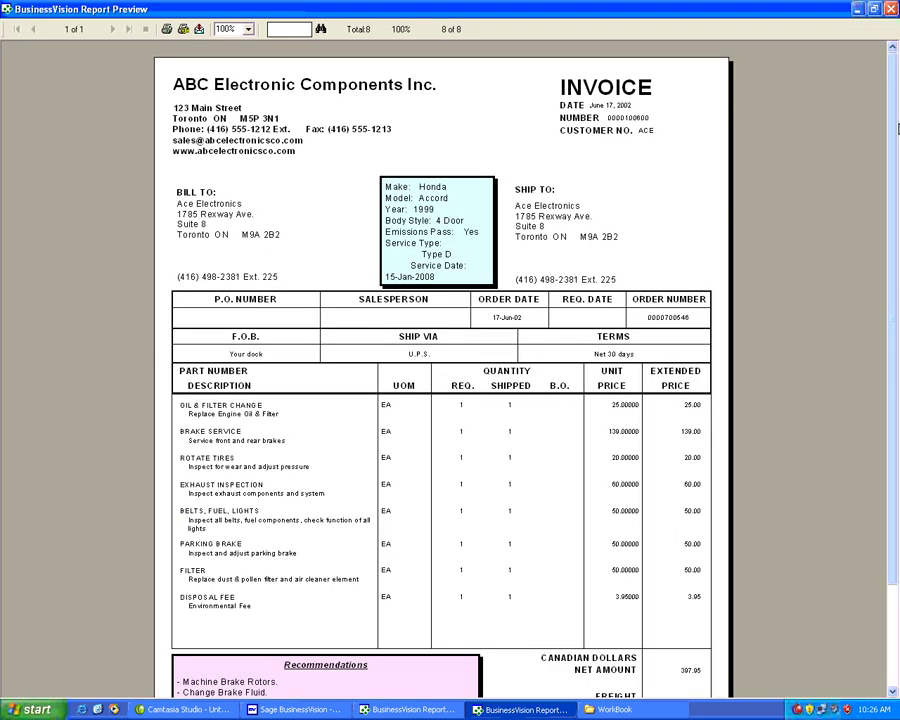
pyautogui.moveTo(895, 155); pyautogui.dragTo(893, 188)
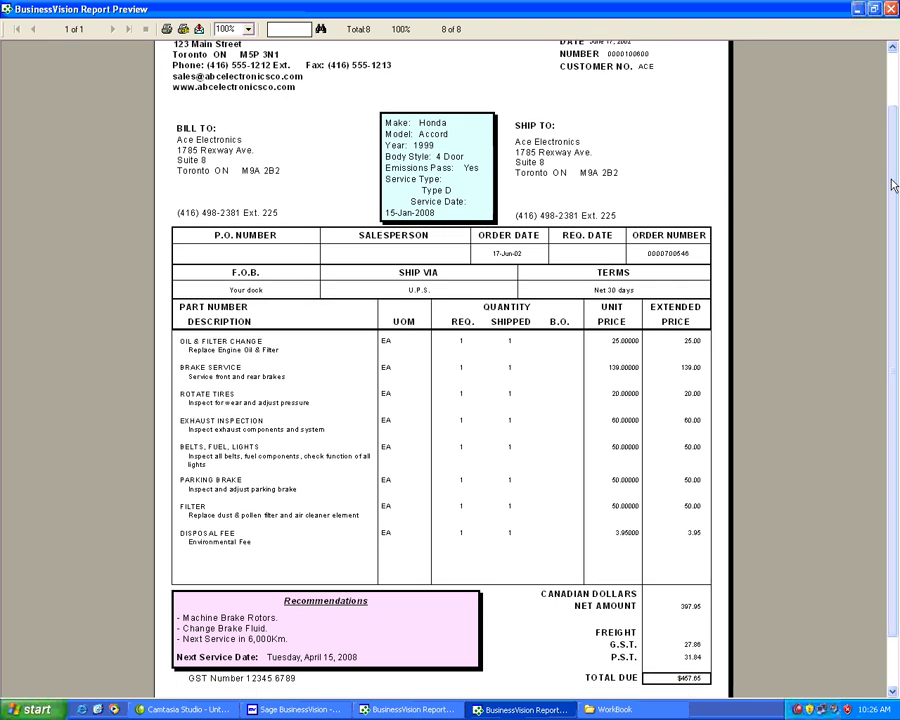
pyautogui.moveTo(893, 185); pyautogui.dragTo(895, 190)
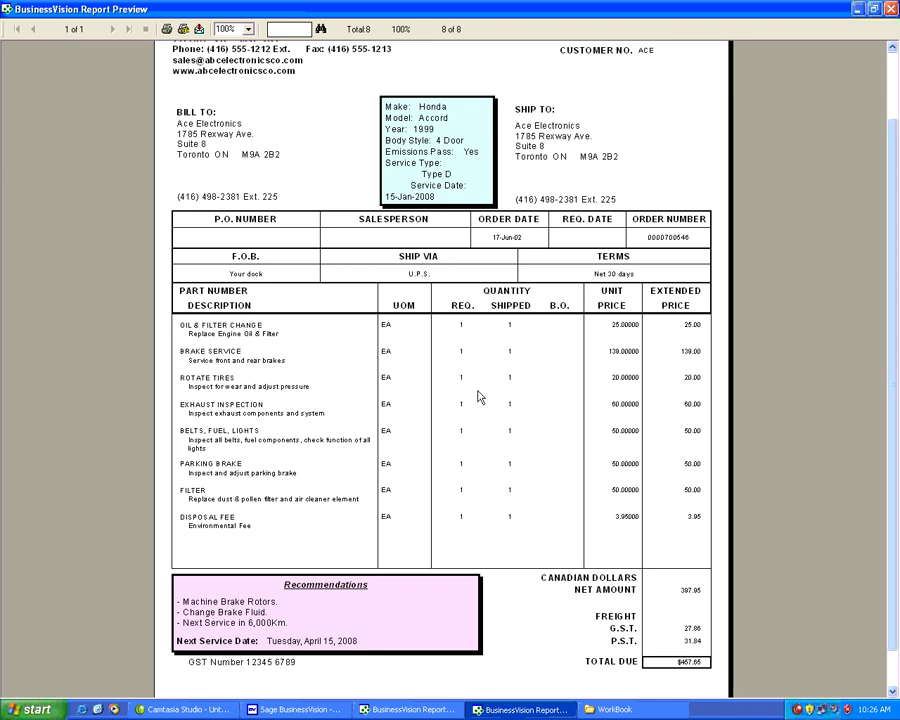
# - Return to Sage BusinessVision, close the invoice details and show the customer's WorkBook vehicle record
pyautogui.click(325, 710)
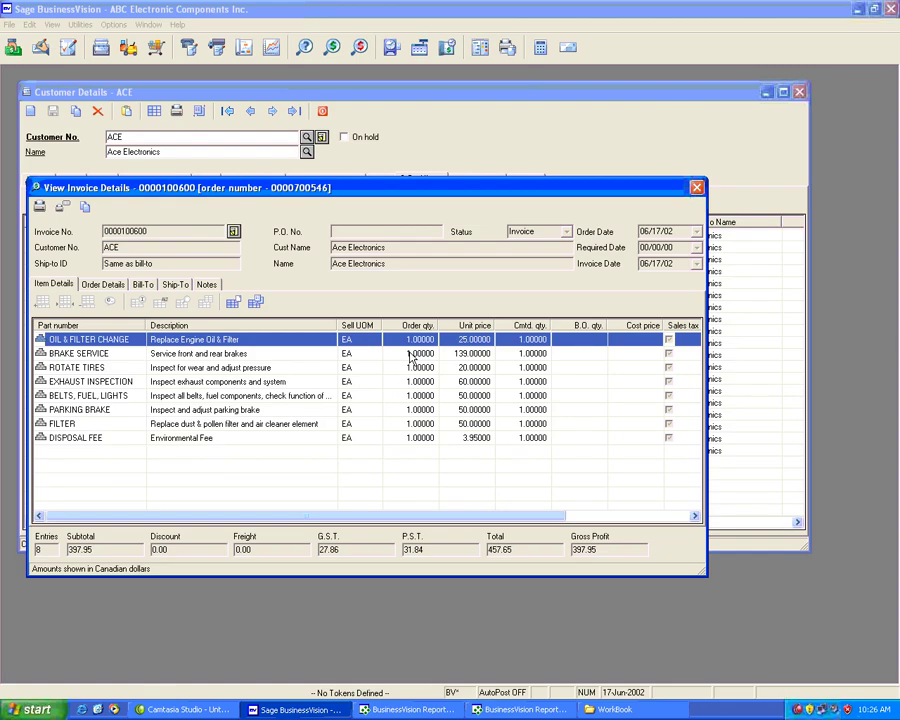
pyautogui.click(697, 187)
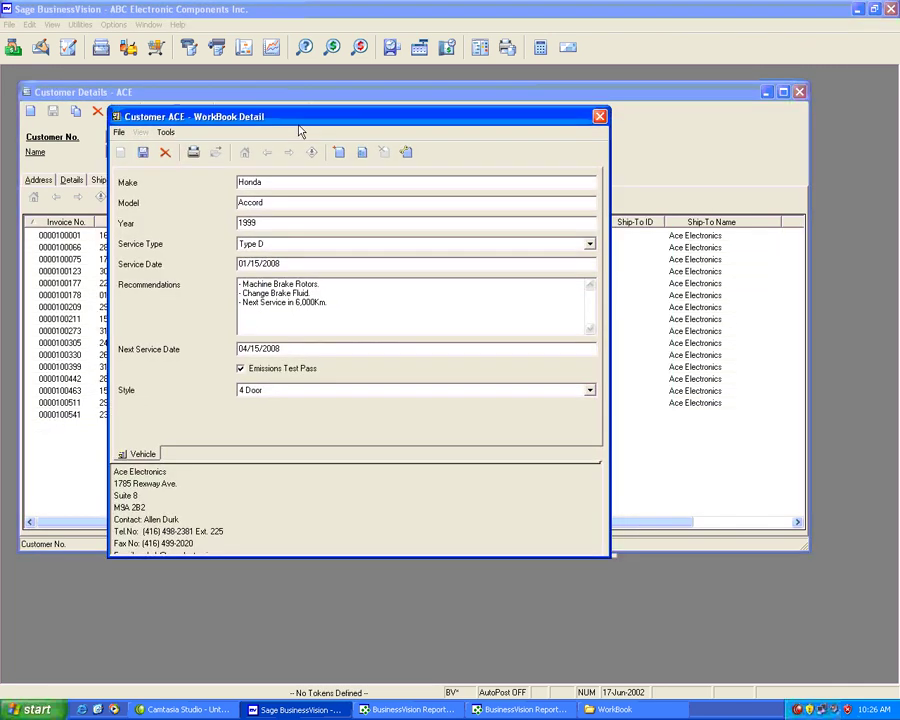
pyautogui.moveTo(298, 130); pyautogui.dragTo(225, 149)
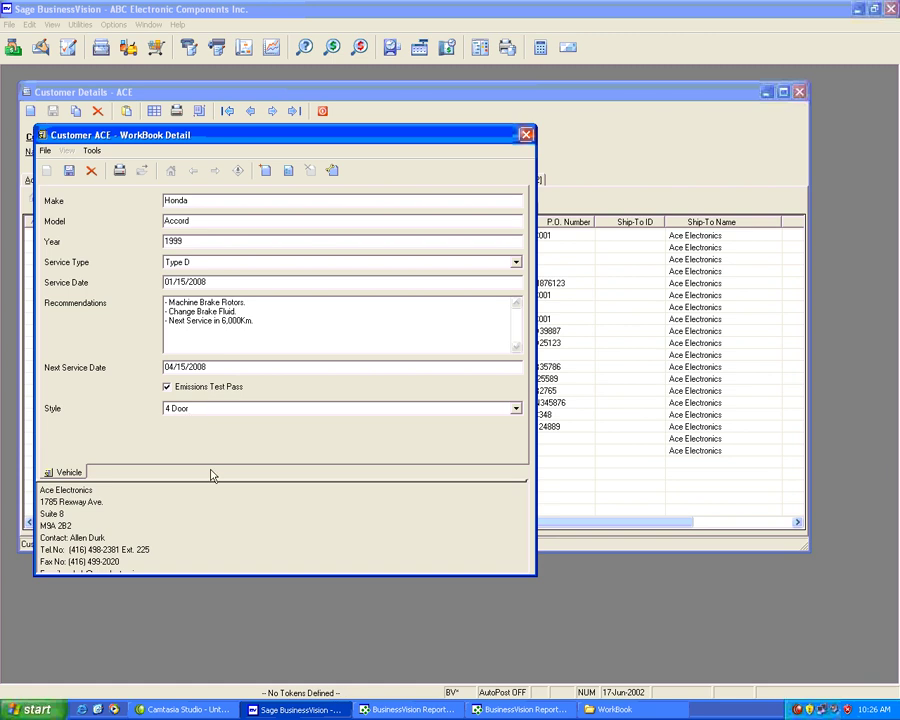
# - Arrange the reduced invoice preview beside the WorkBook record and compare the recommendations and vehicle details
pyautogui.click(510, 705)
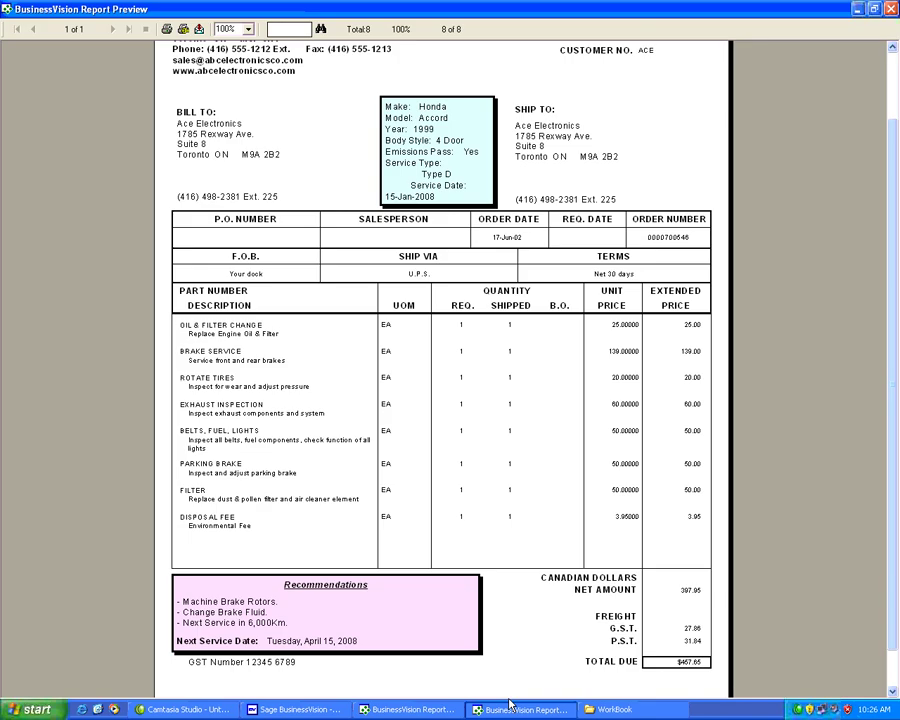
pyautogui.click(873, 9)
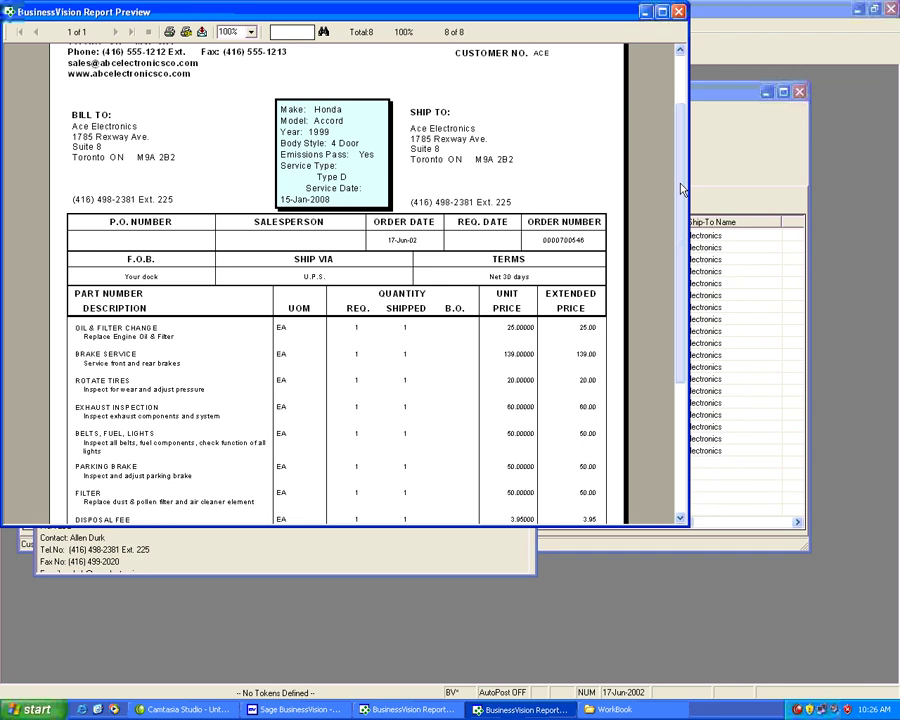
pyautogui.moveTo(680, 189); pyautogui.dragTo(680, 266)
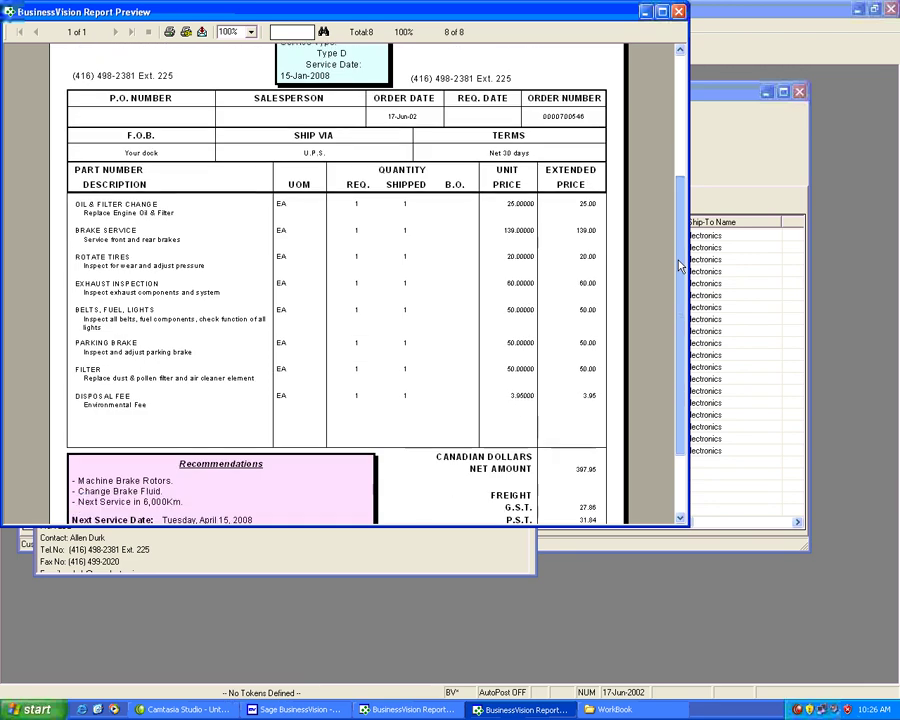
pyautogui.moveTo(325, 18); pyautogui.dragTo(587, 48)
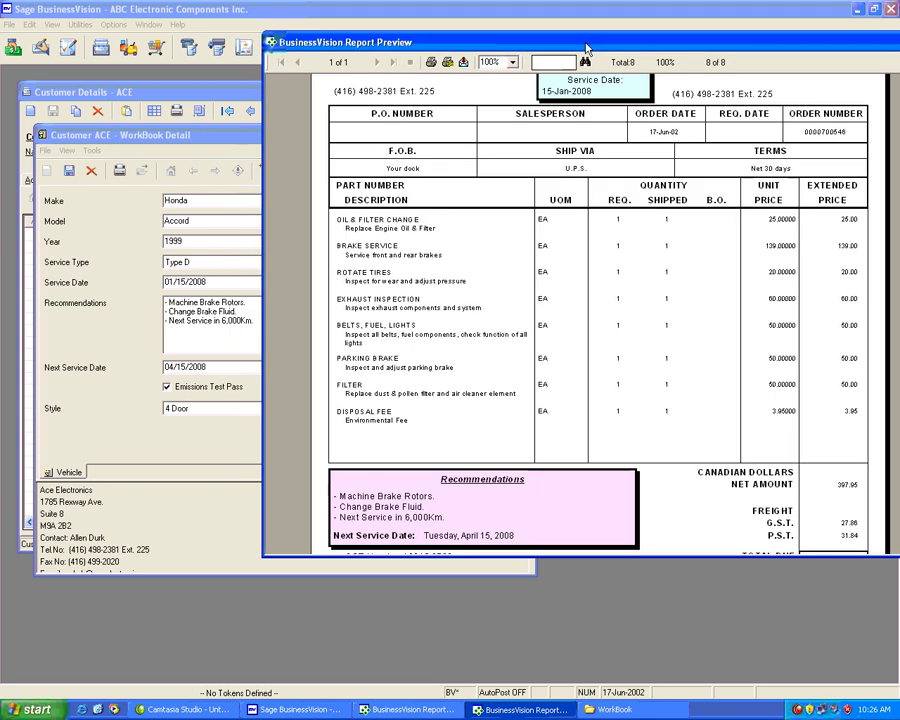
pyautogui.click(177, 141)
pyautogui.moveTo(177, 141); pyautogui.dragTo(92, 141)
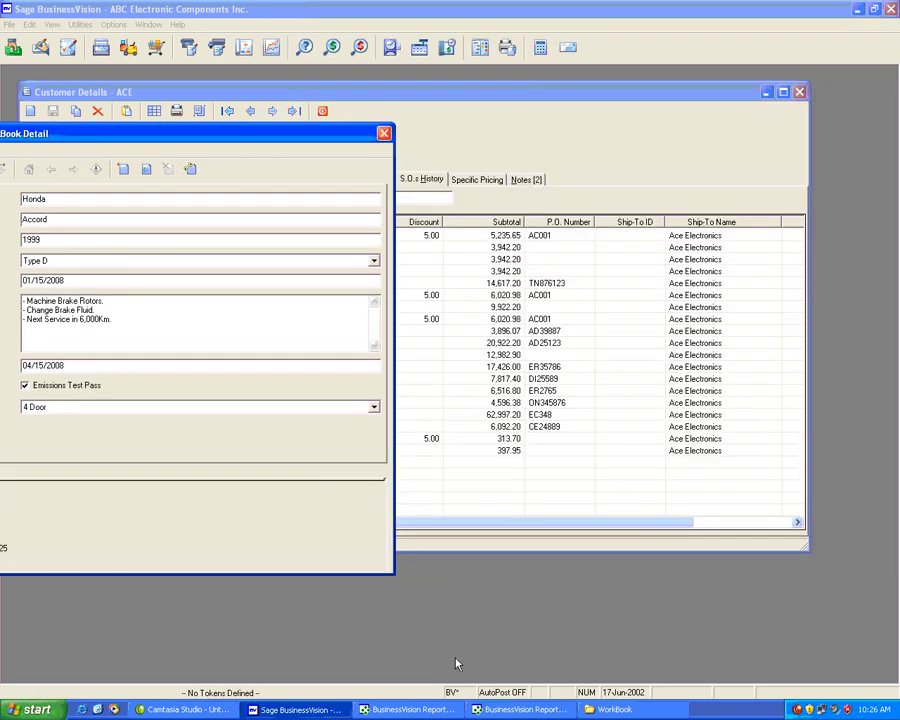
pyautogui.click(524, 709)
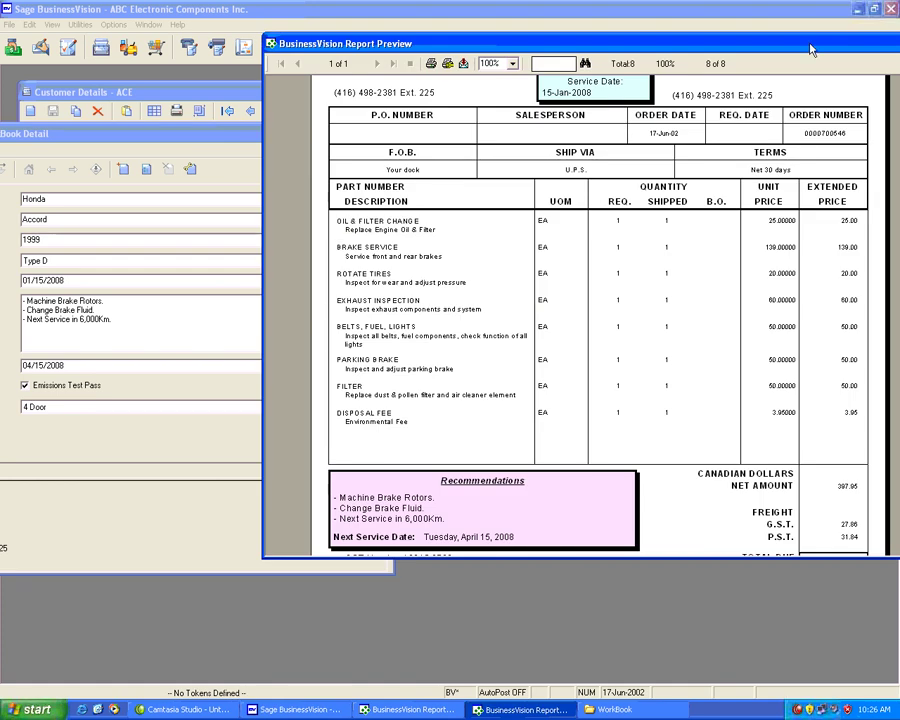
pyautogui.moveTo(811, 50); pyautogui.dragTo(705, 65)
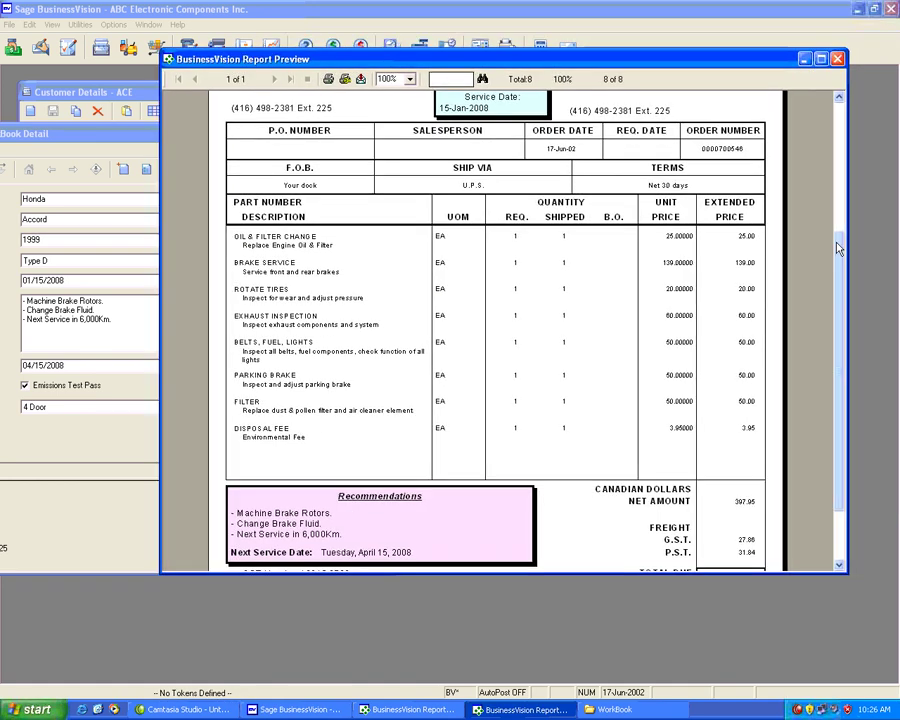
pyautogui.moveTo(838, 248); pyautogui.dragTo(830, 200)
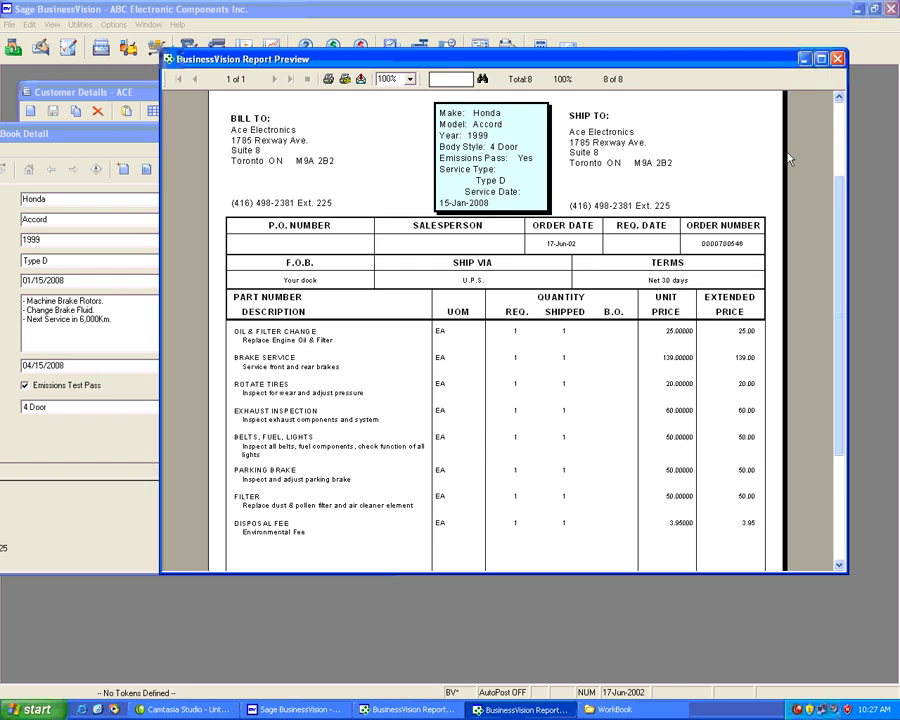
# - Close the report preview, the WorkBook record and the invoice details to return to the Ace Electronics order history
pyautogui.click(838, 60)
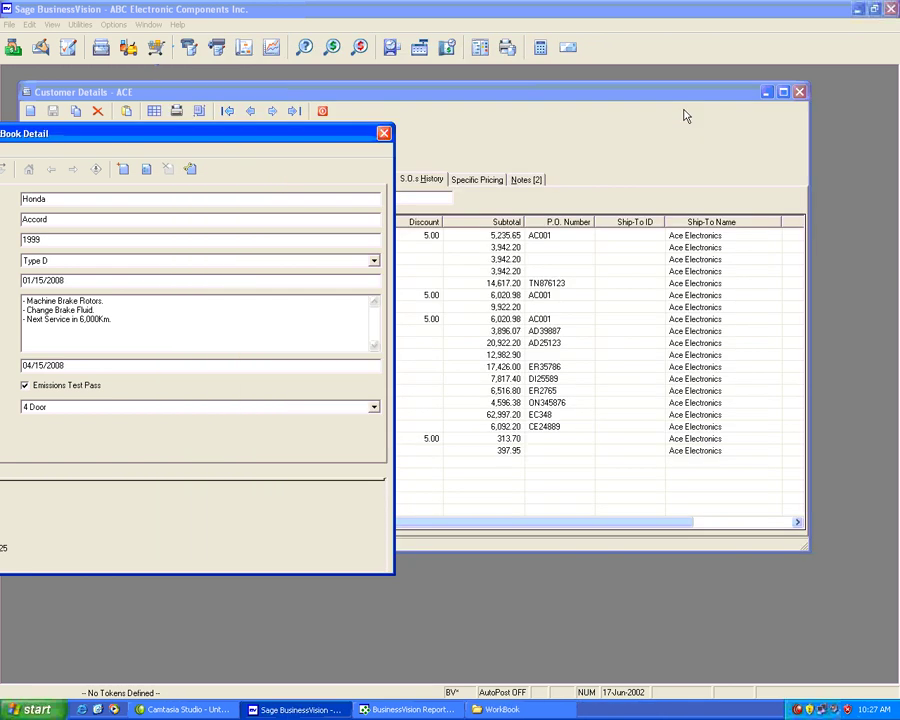
pyautogui.click(410, 709)
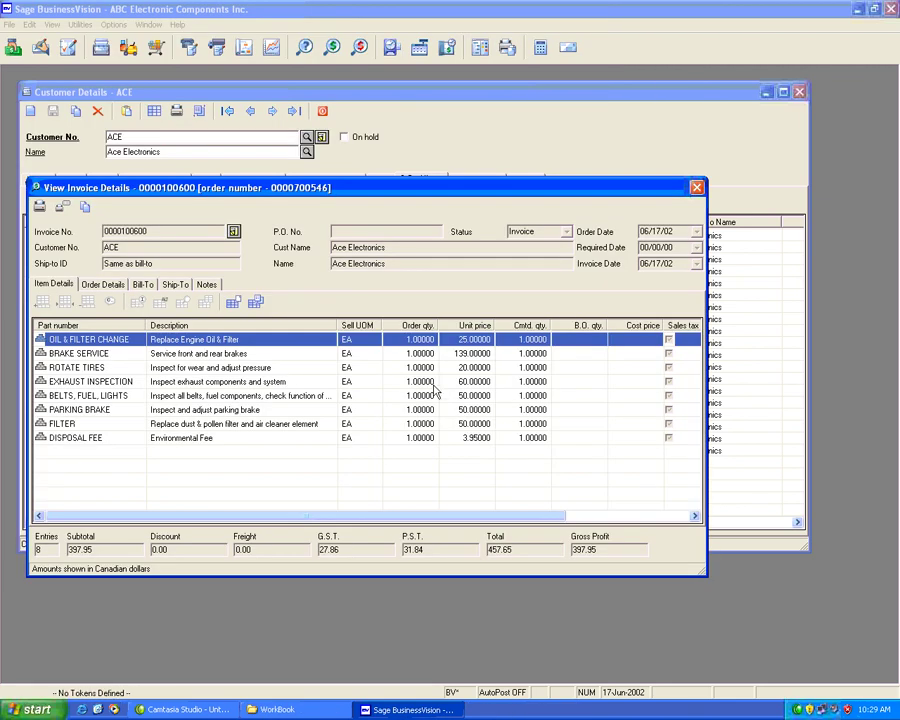
pyautogui.click(697, 187)
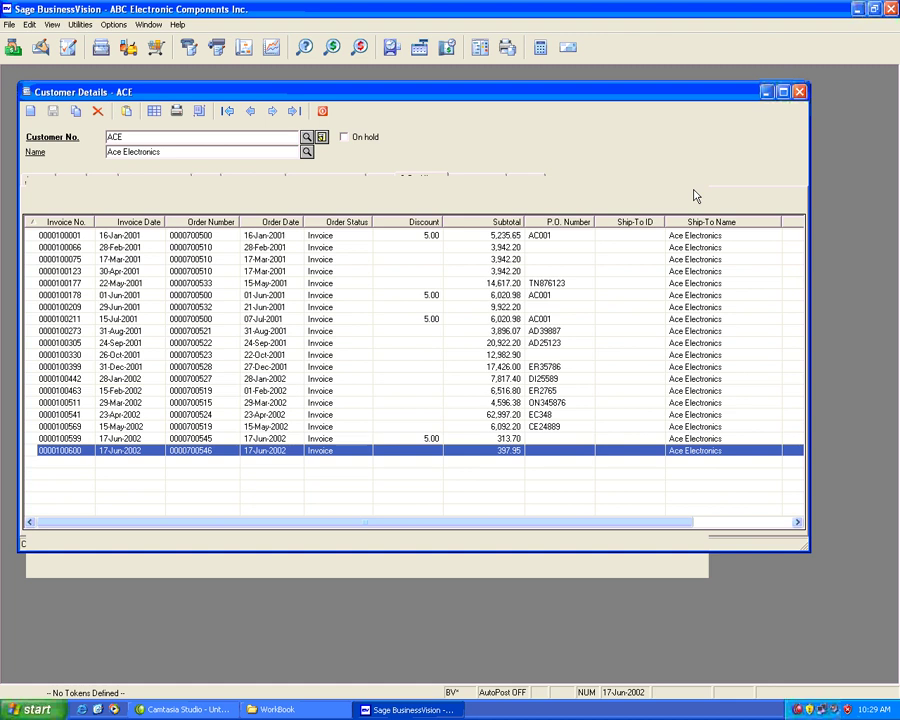
# - Move to the next customer, Acme Electronics Corp., and review its WorkBook vehicle record before closing it
pyautogui.click(272, 112)
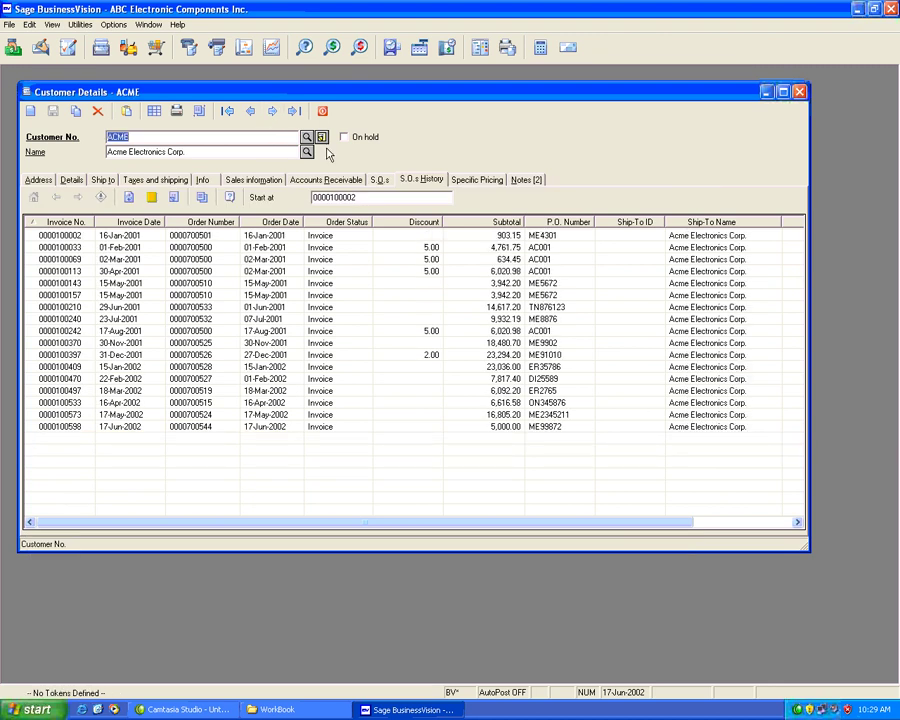
pyautogui.click(321, 137)
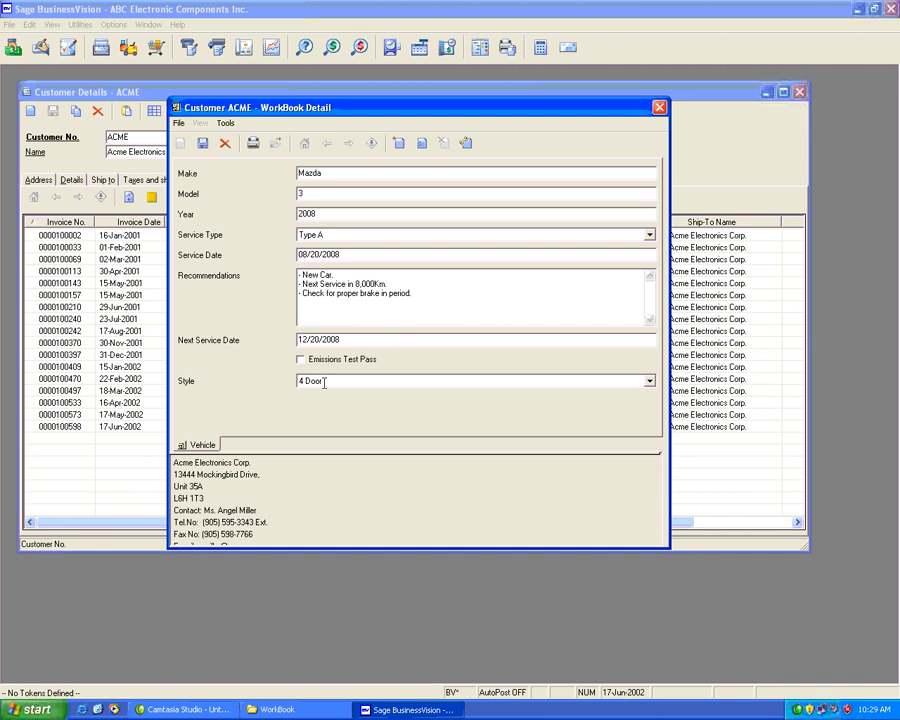
pyautogui.click(659, 108)
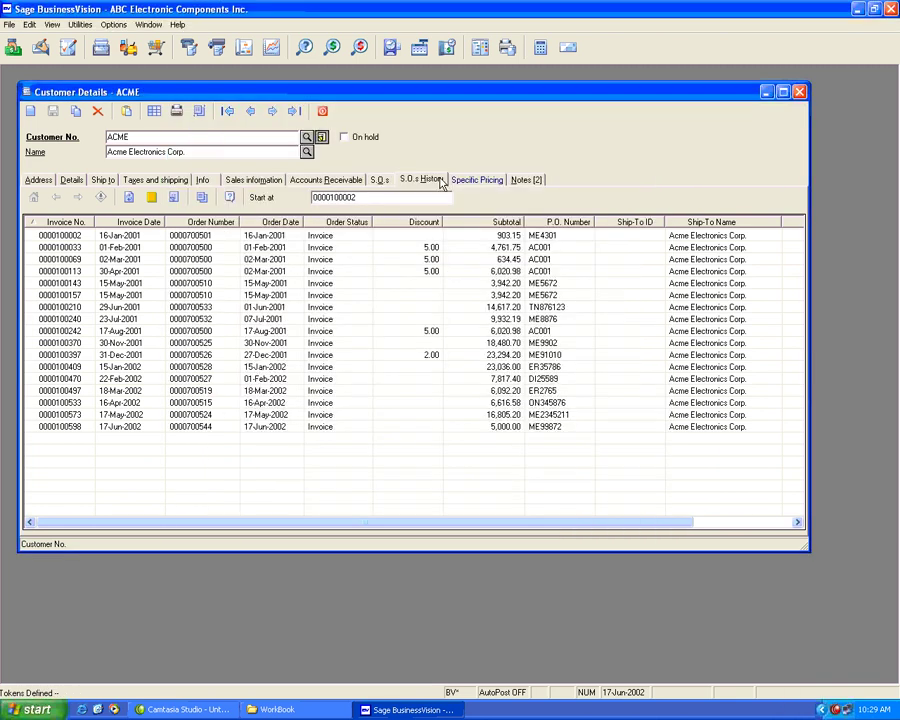
# - Open Acme Electronics Corp.'s latest invoice from the order history and check its maximized print preview down to the Recommendations box
pyautogui.click(426, 427)
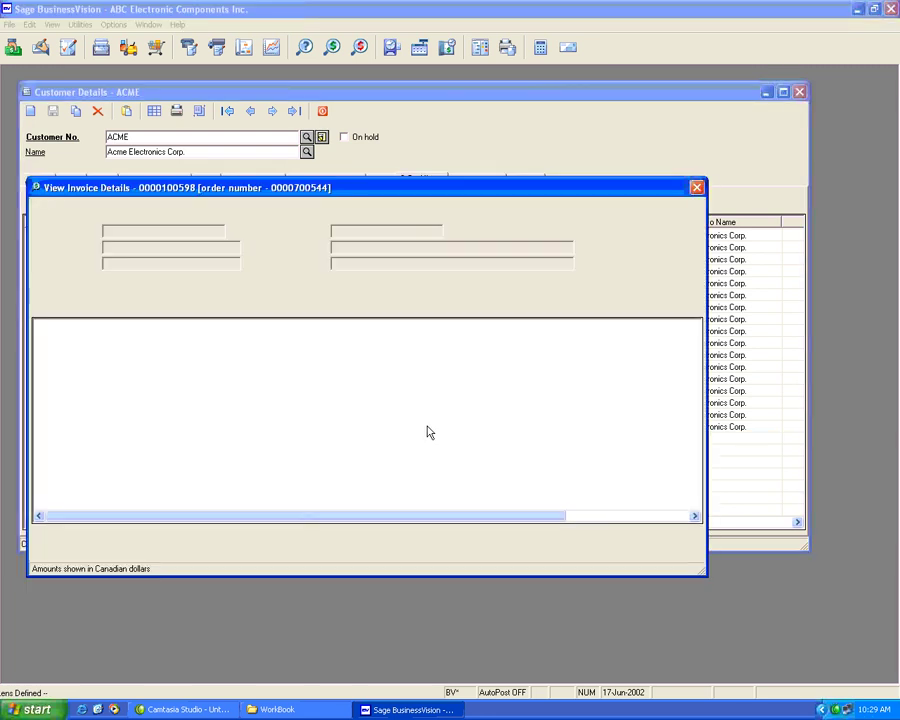
pyautogui.click(74, 210)
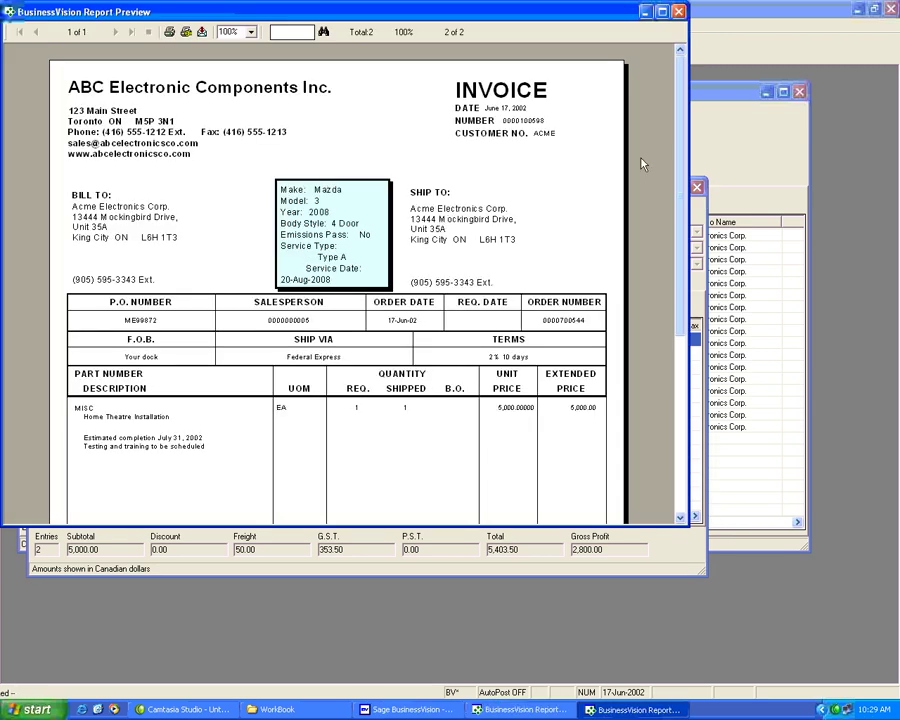
pyautogui.scroll(-2, 892, 240)
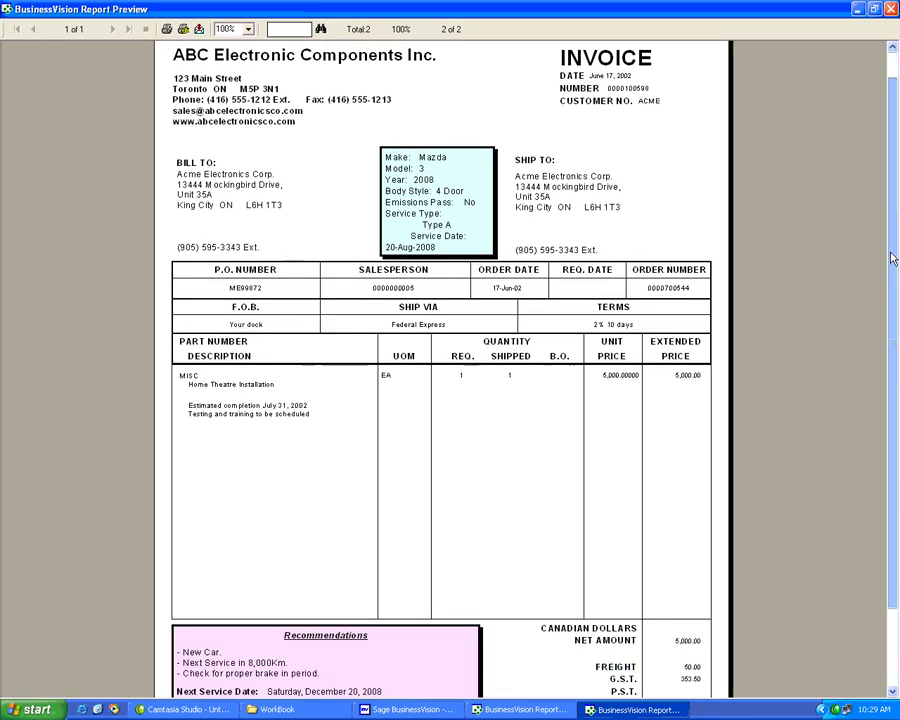